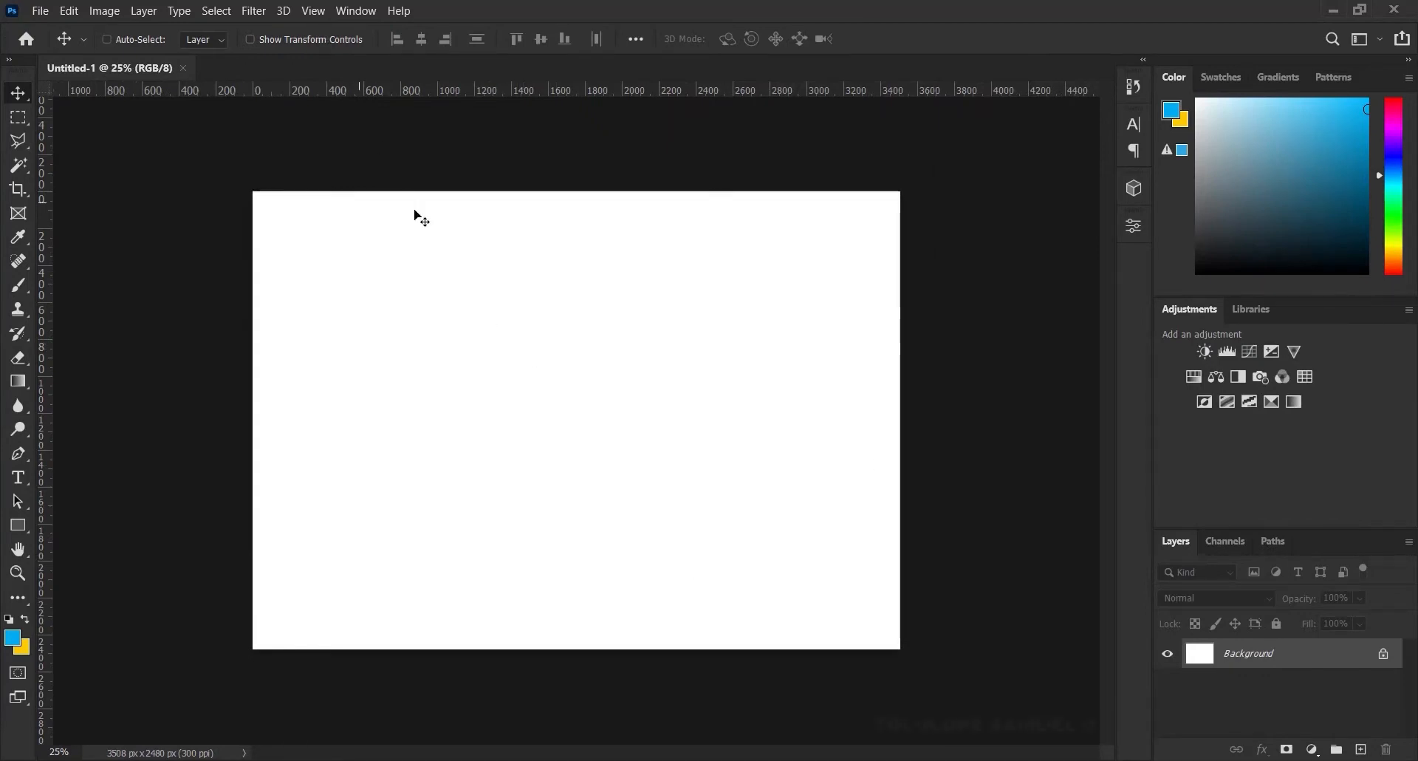
Add a horizontal guide at 17% of the canvas height
click(321, 9)
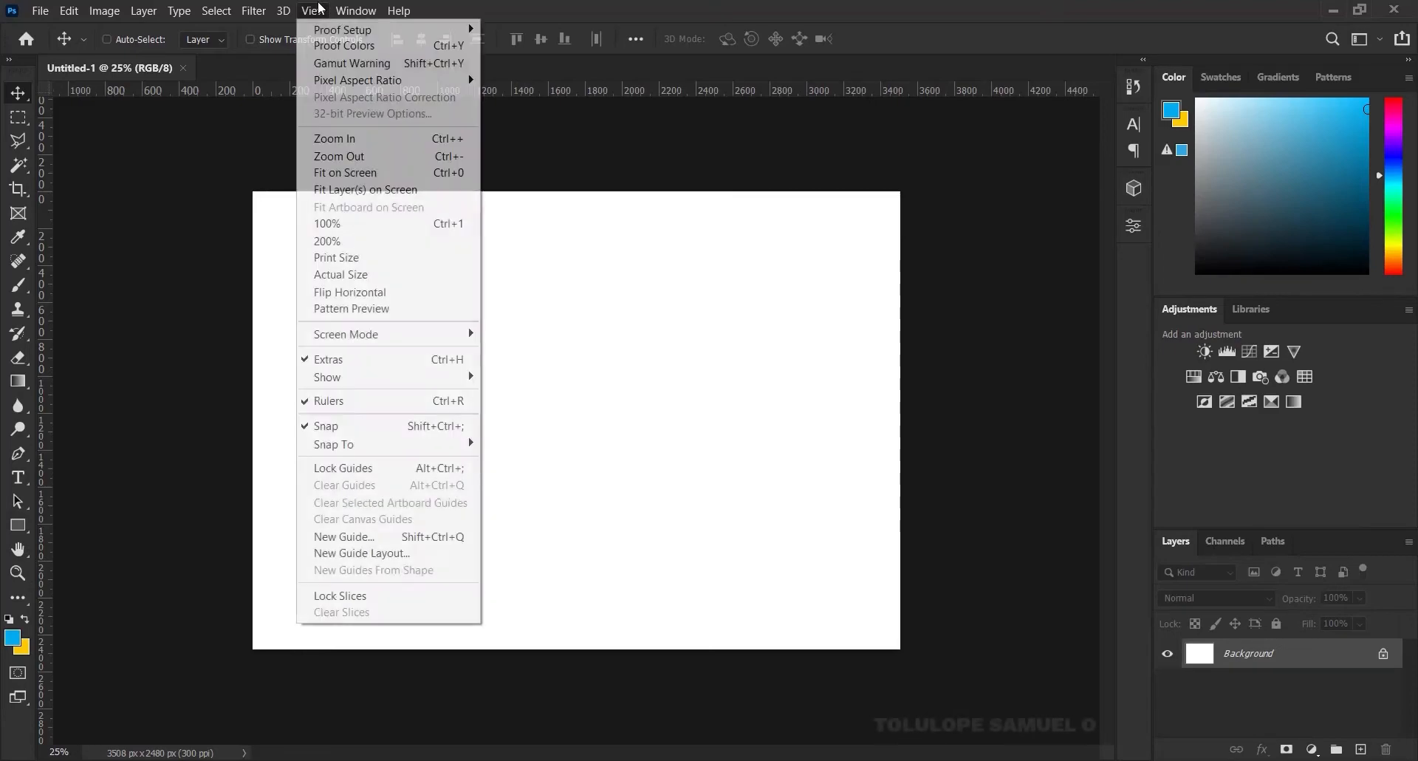
click(385, 538)
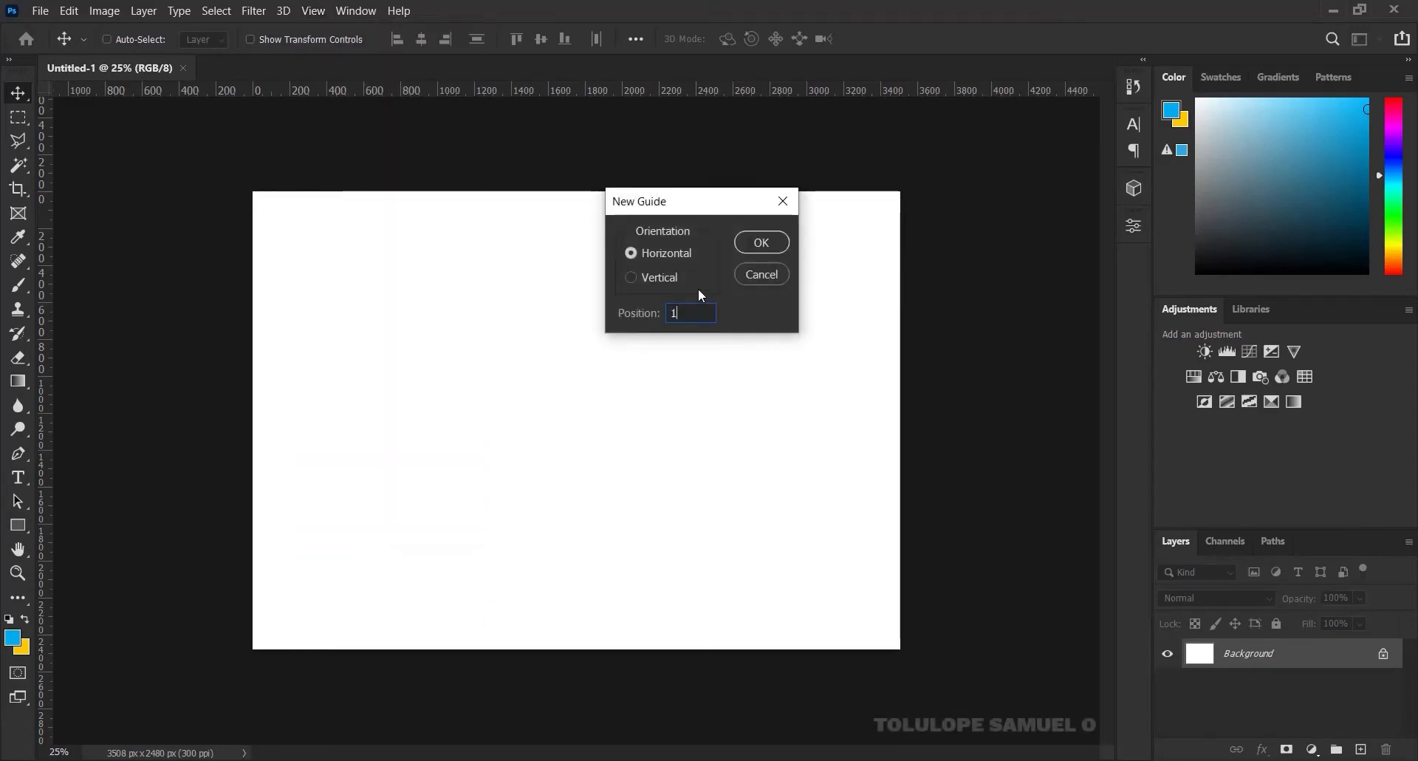
text(17%)
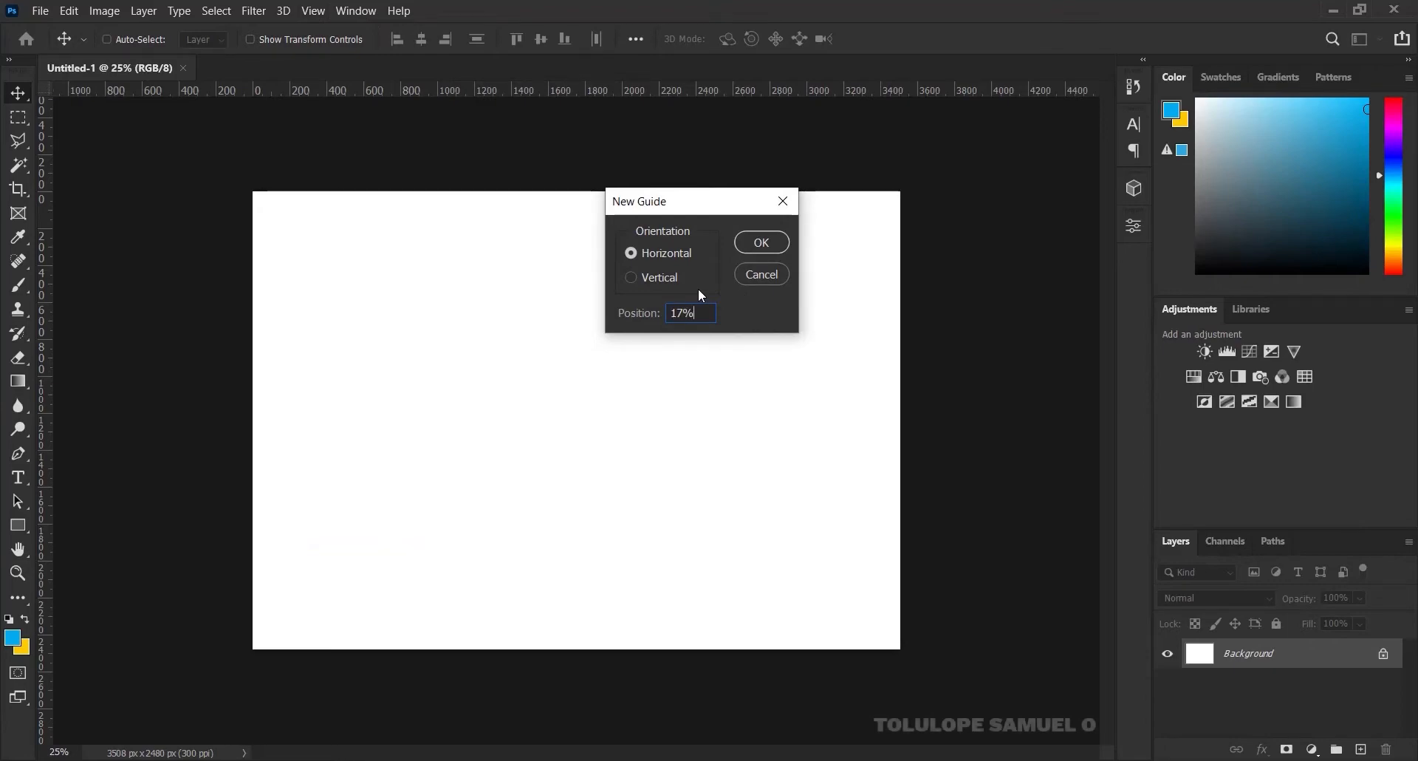
click(762, 242)
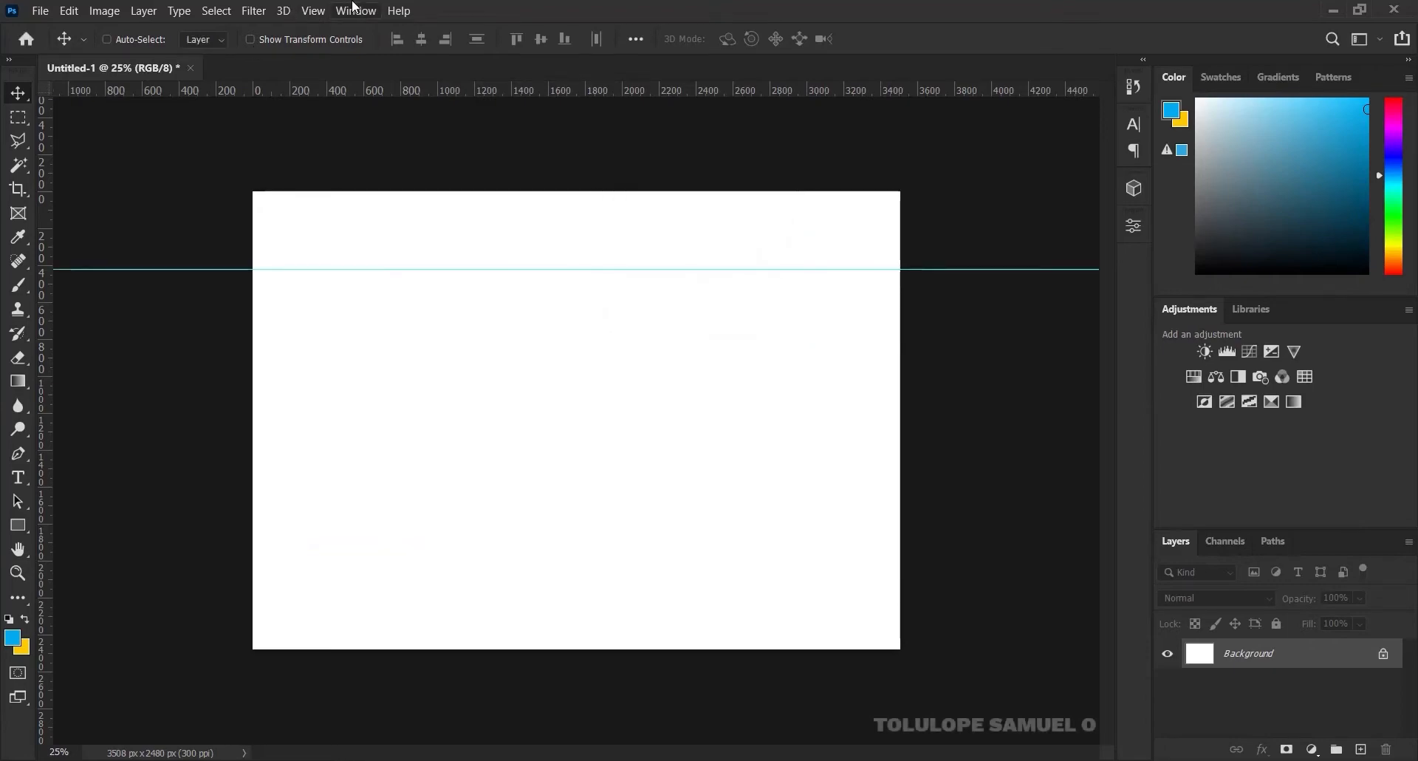
Add a vertical guide at 10% of the canvas width
click(314, 10)
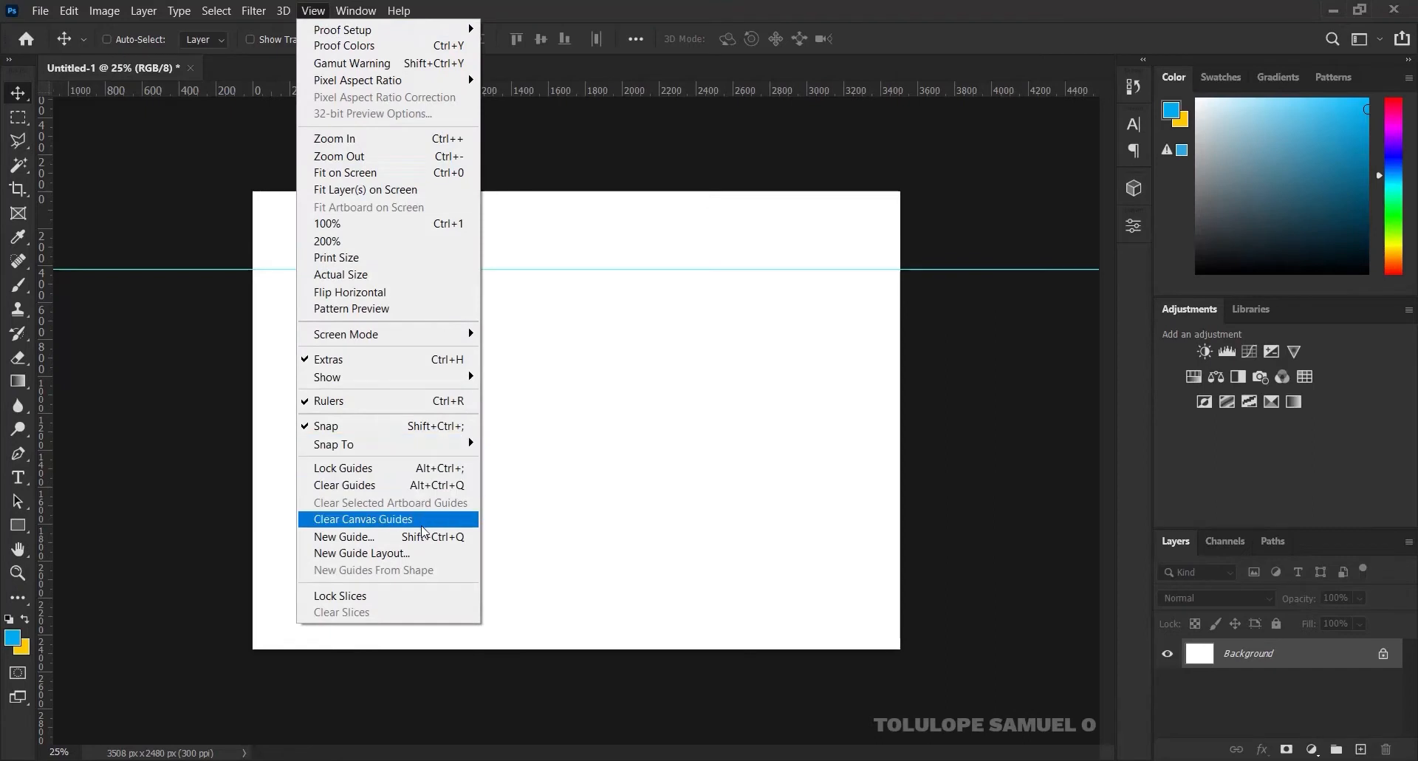
click(346, 536)
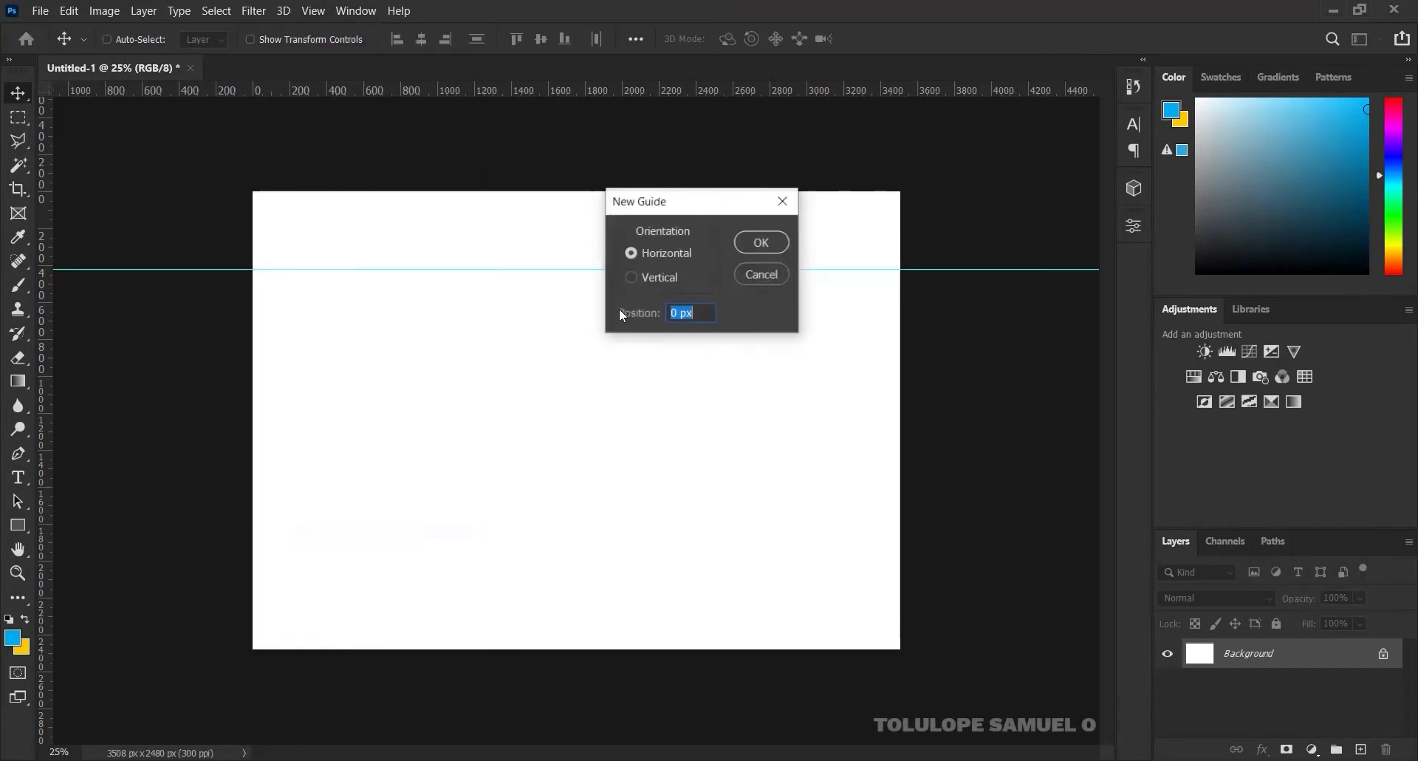
click(661, 273)
drag(709, 310, 648, 311)
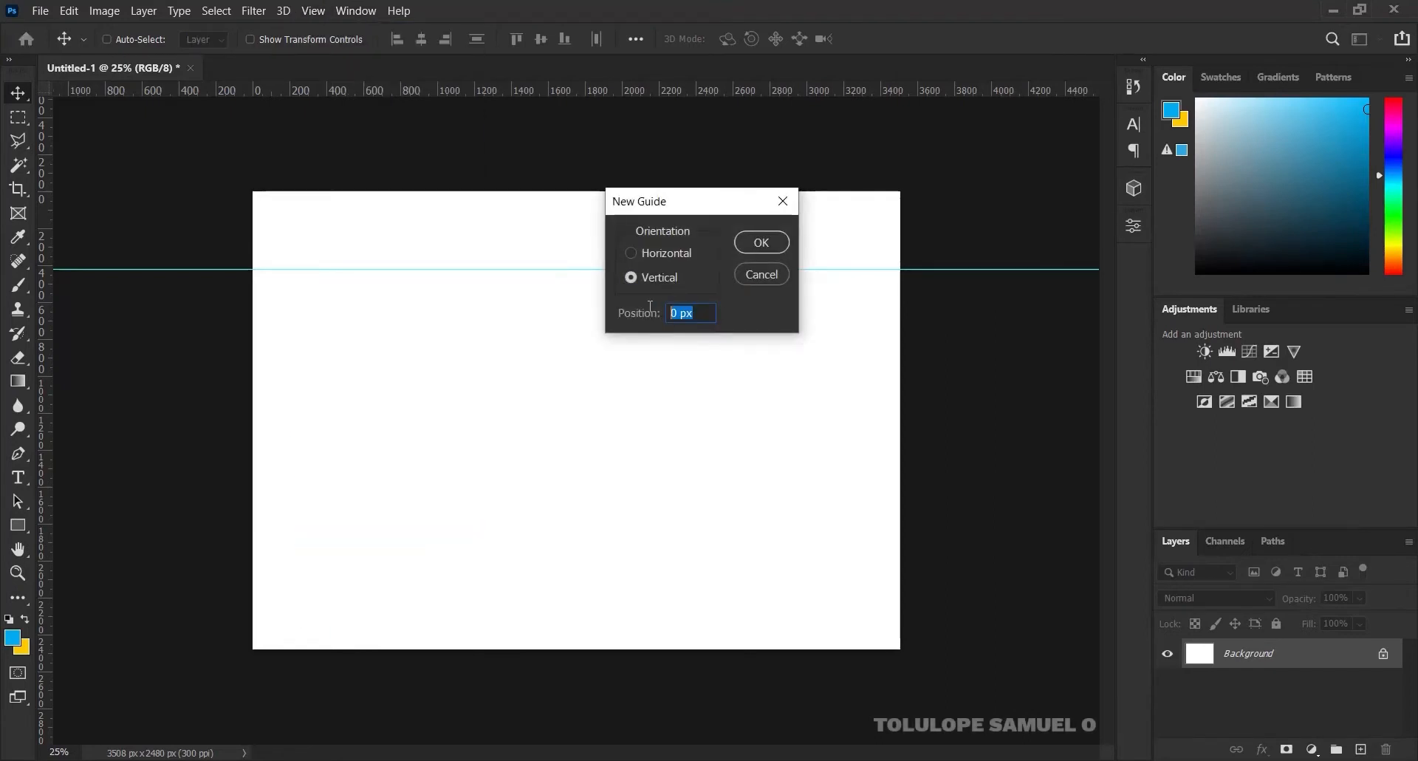
text(10%)
key(Return)
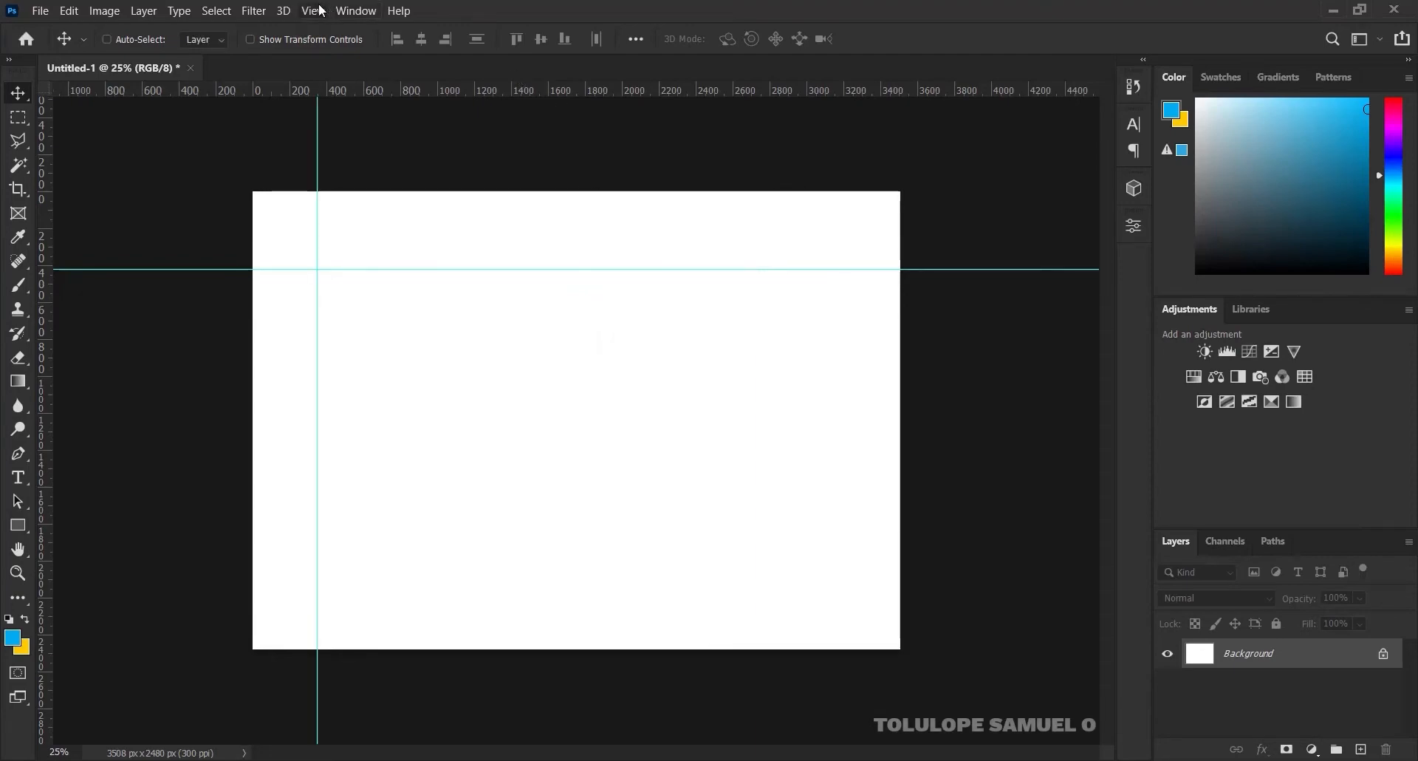
Add a vertical guide at 90% of the canvas width
click(313, 10)
click(449, 537)
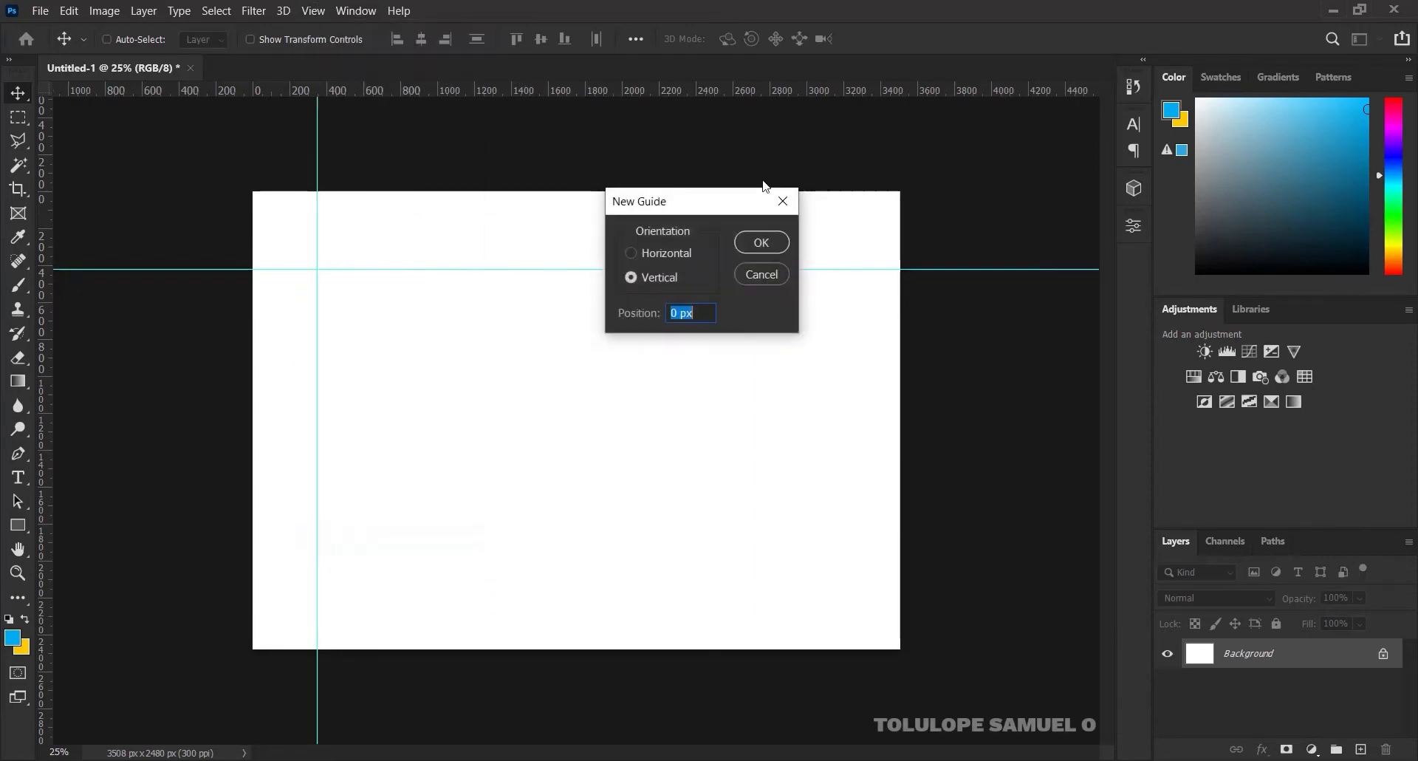
text(90%)
click(756, 243)
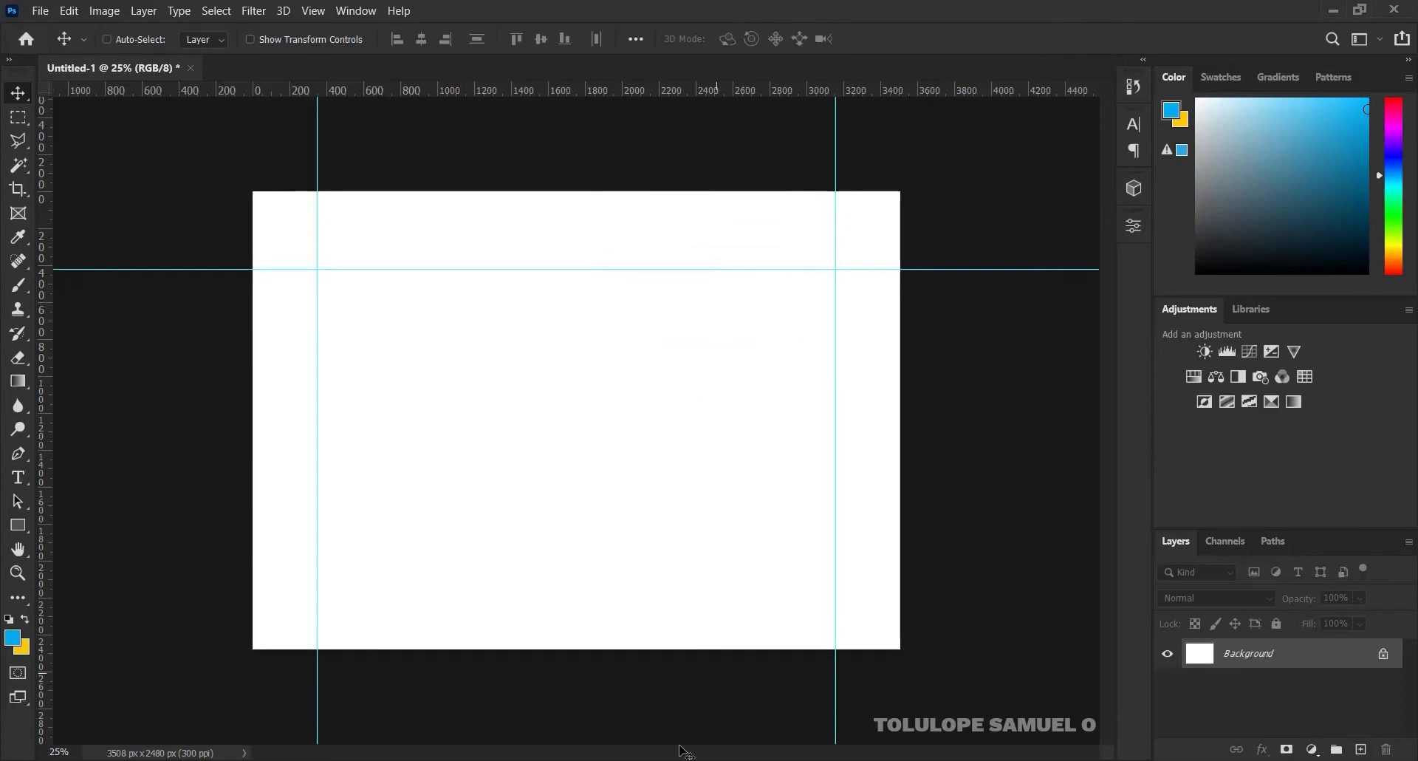
mouse_move(658, 760)
click(628, 665)
Place the red-paint-wall-background-texture image and scale it to cover the whole canvas
mouse_move(317, 238)
mouse_down()
mouse_move(397, 260)
mouse_move(582, 589)
mouse_move(595, 758)
mouse_move(562, 473)
mouse_up()
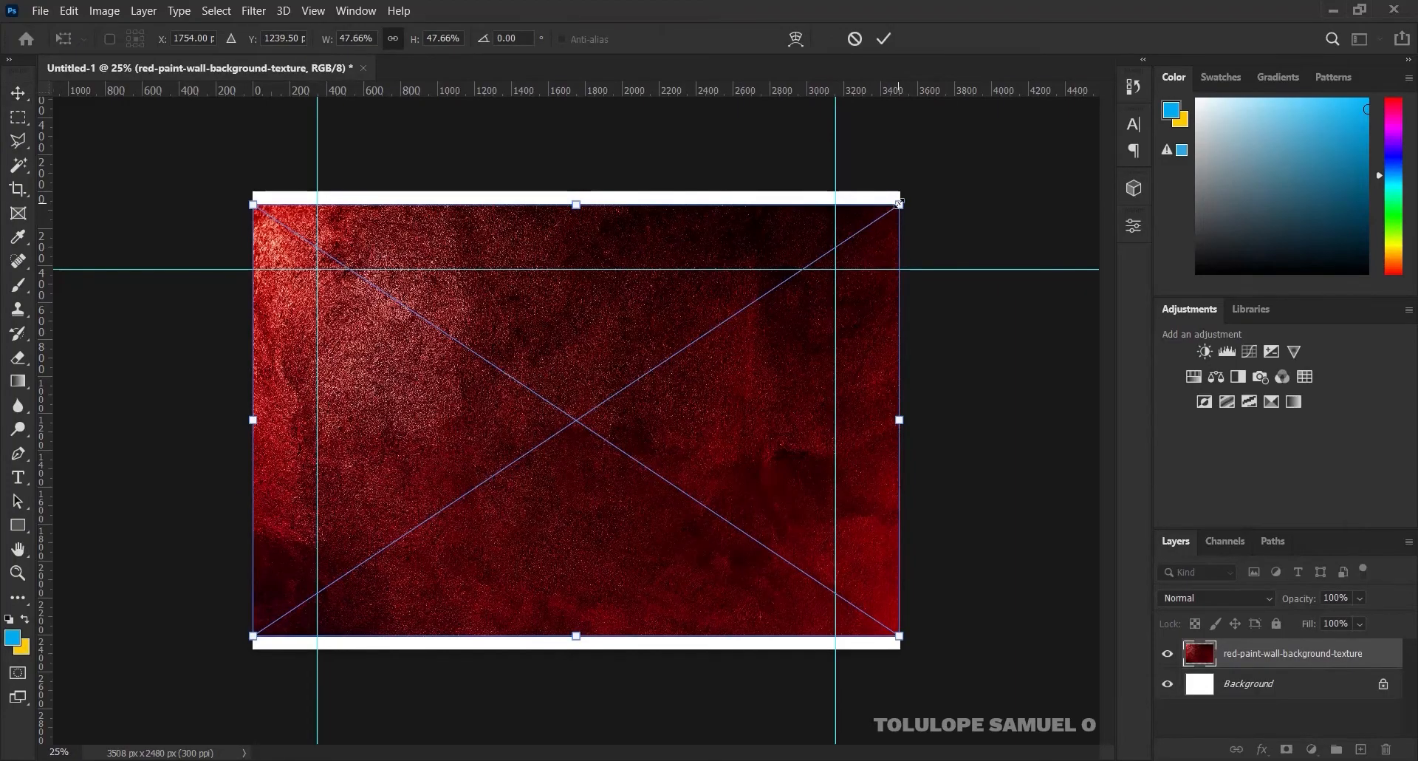
drag(898, 204, 946, 180)
click(884, 38)
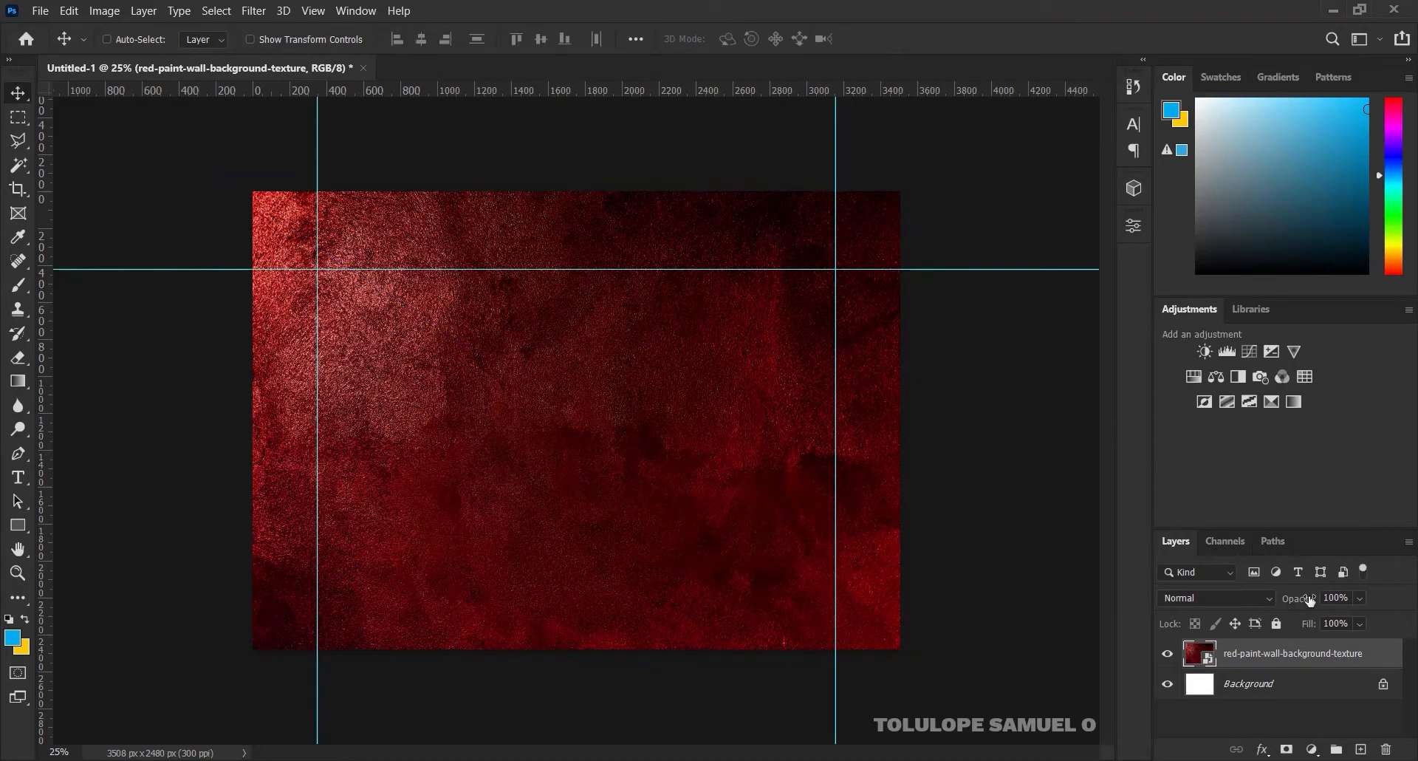
Lower the texture layer's opacity to 15%
mouse_move(1307, 599)
mouse_down()
mouse_move(1271, 600)
mouse_move(1321, 595)
mouse_up()
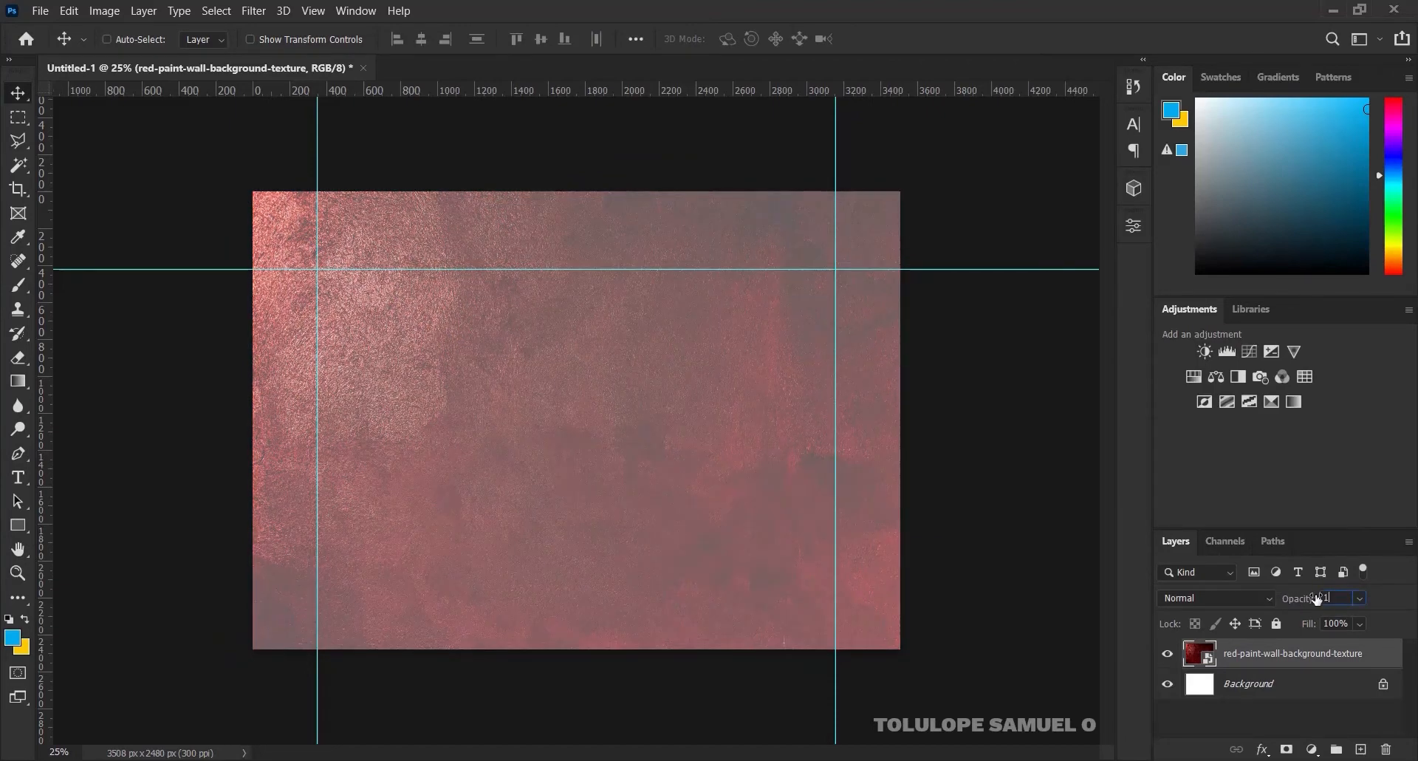
text(15)
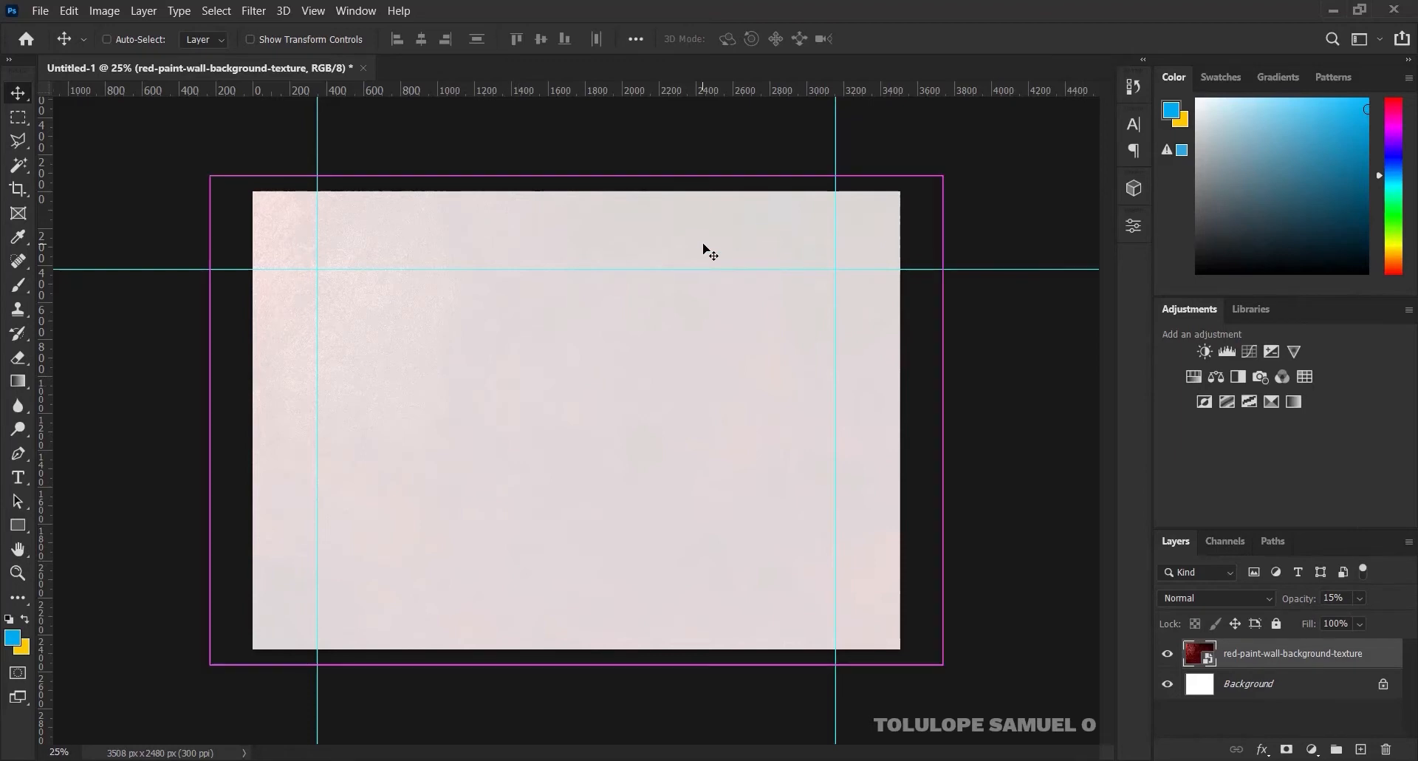
key(ctrl+plus)
key(ctrl+minus)
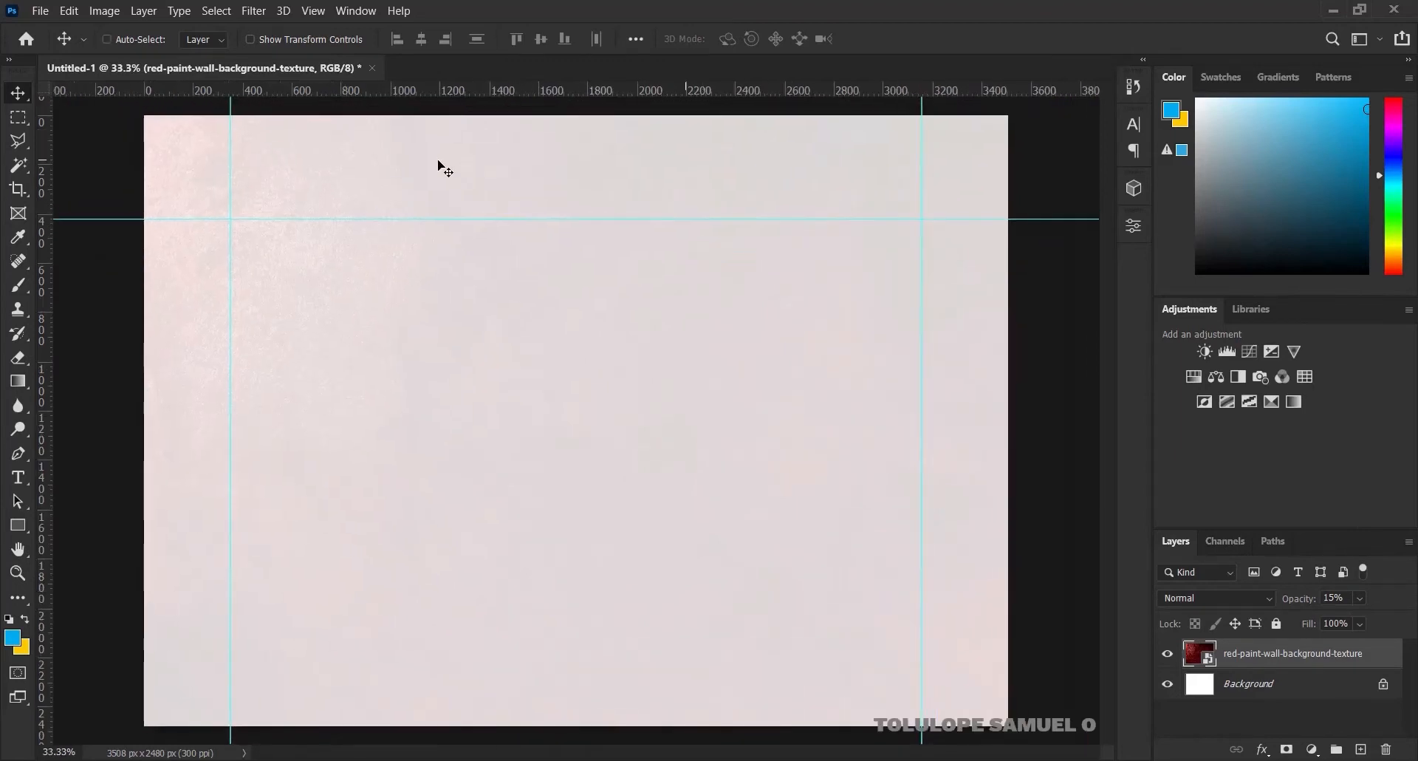
Drag the LOGO 2 file from the folder onto the certificate canvas
click(659, 759)
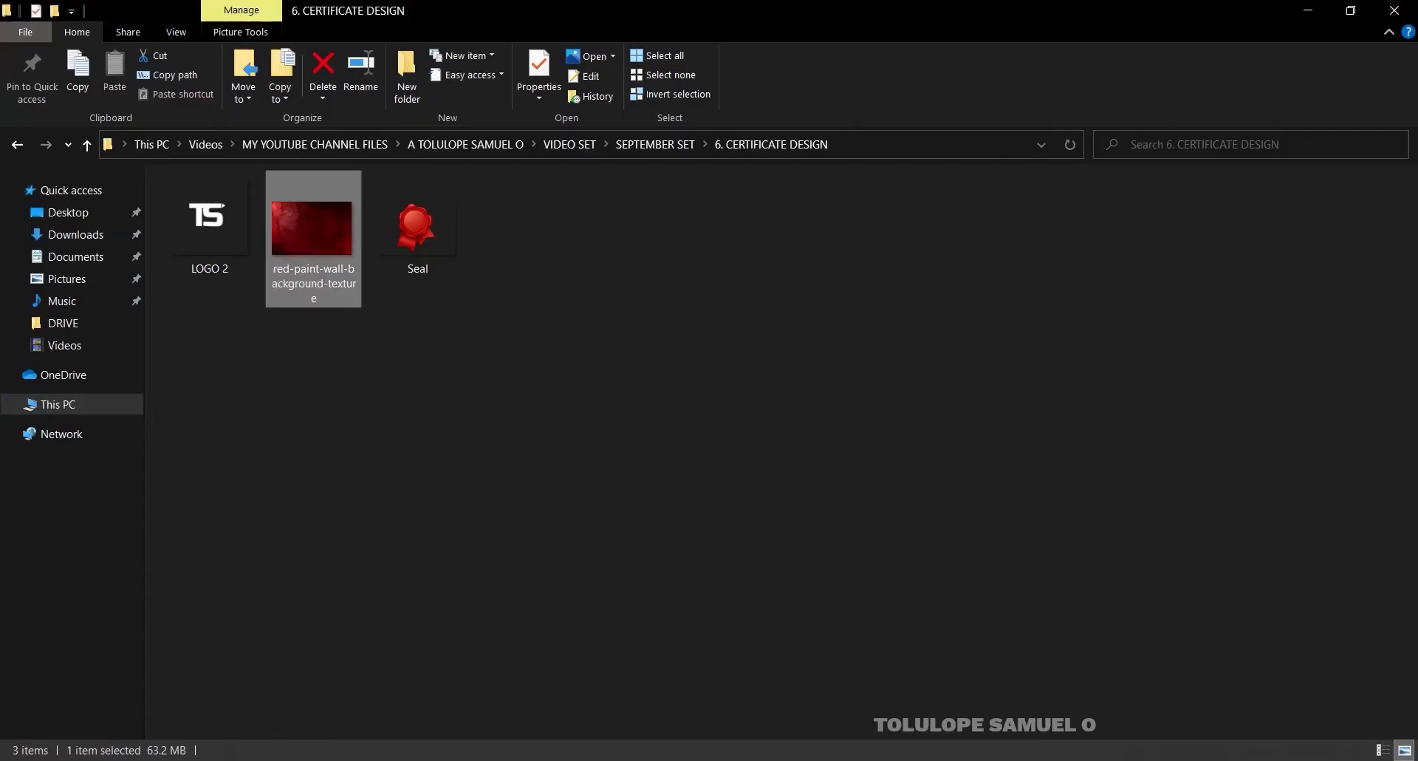
drag(207, 221, 564, 524)
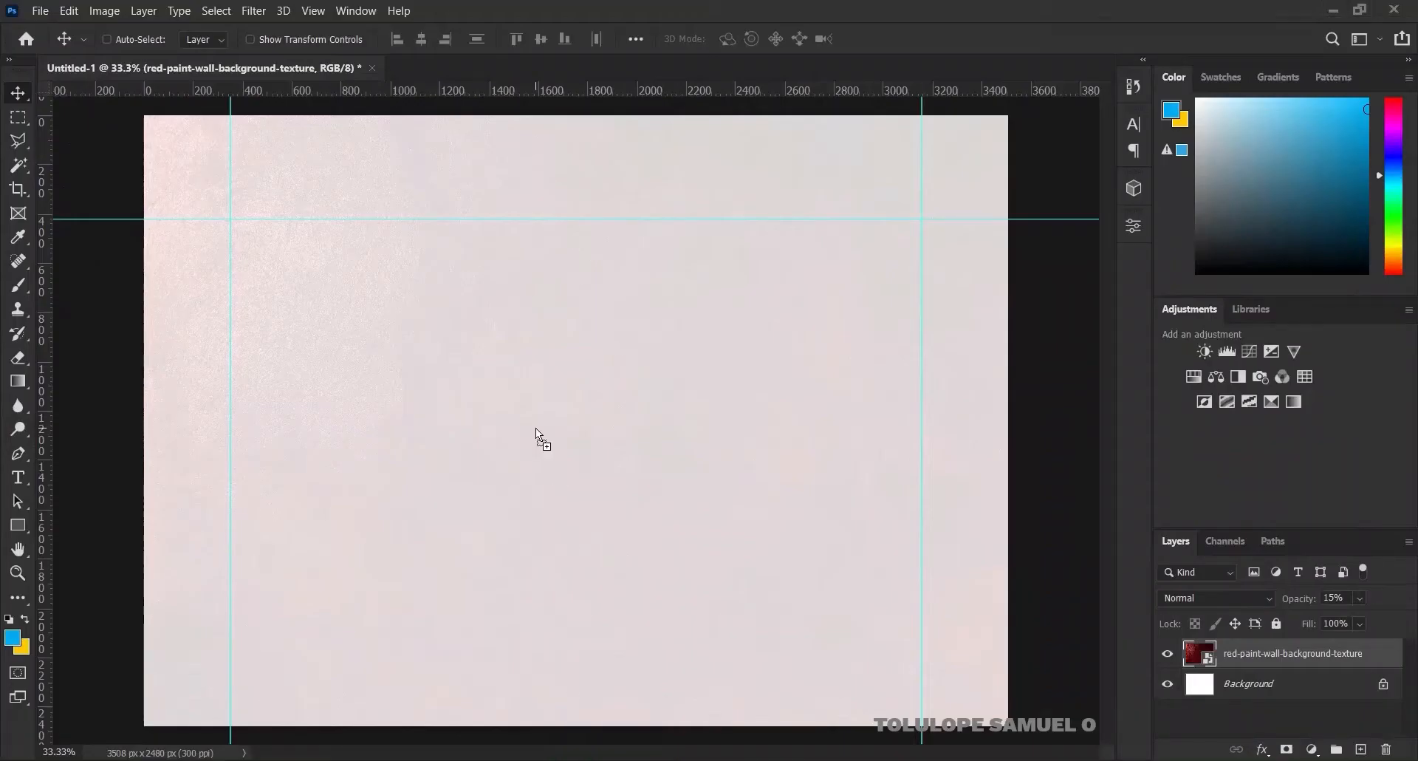
drag(535, 427, 536, 428)
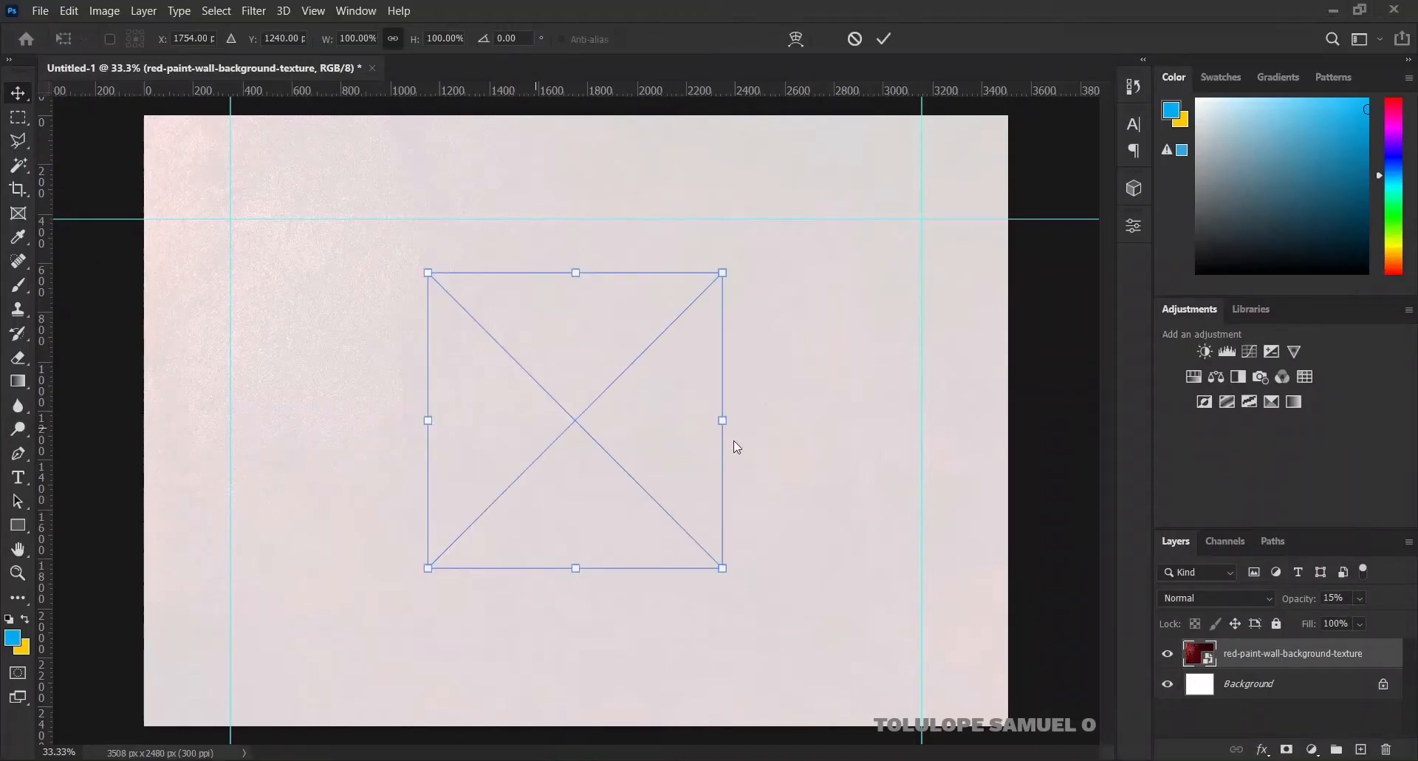
Give the LOGO 2 layer a blue #00adef Color Overlay layer style
click(885, 38)
right_click(1313, 655)
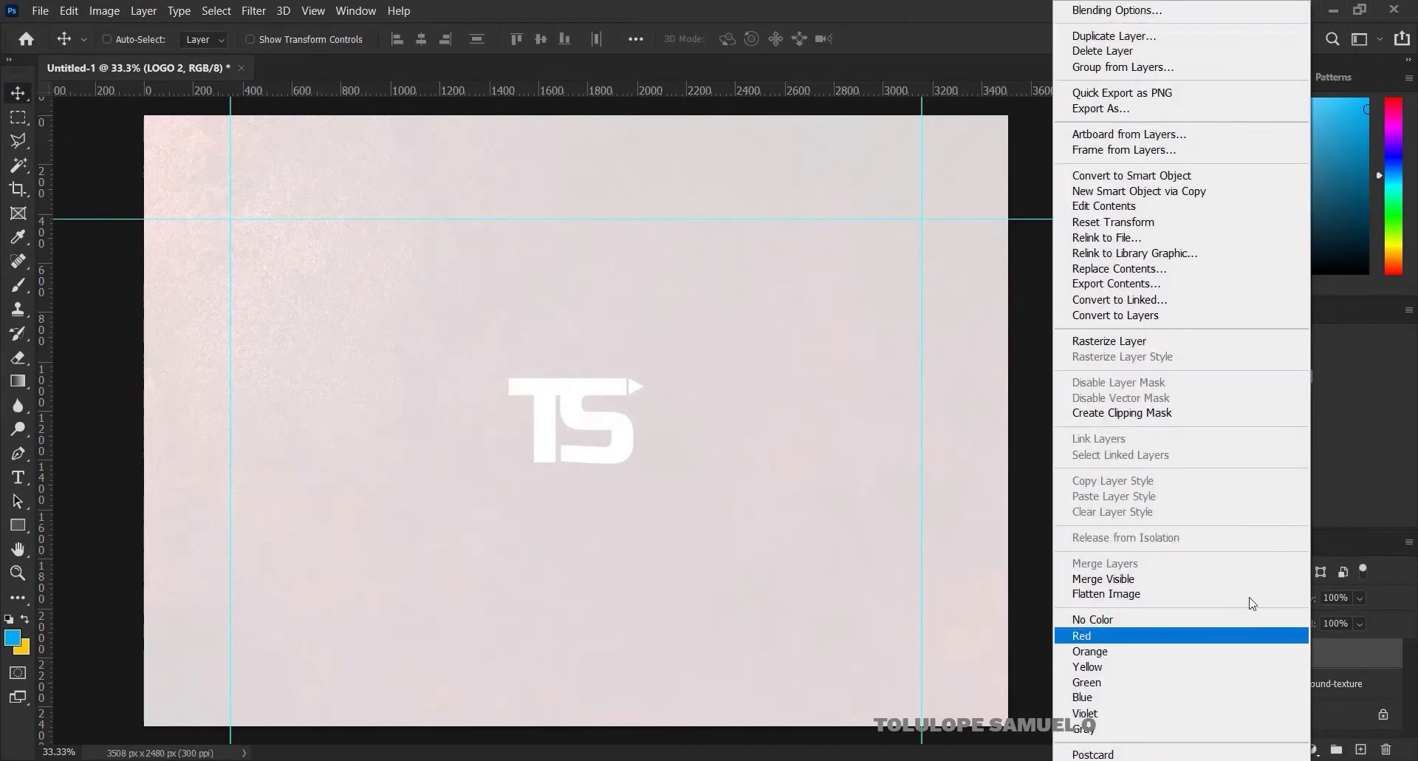
click(1120, 11)
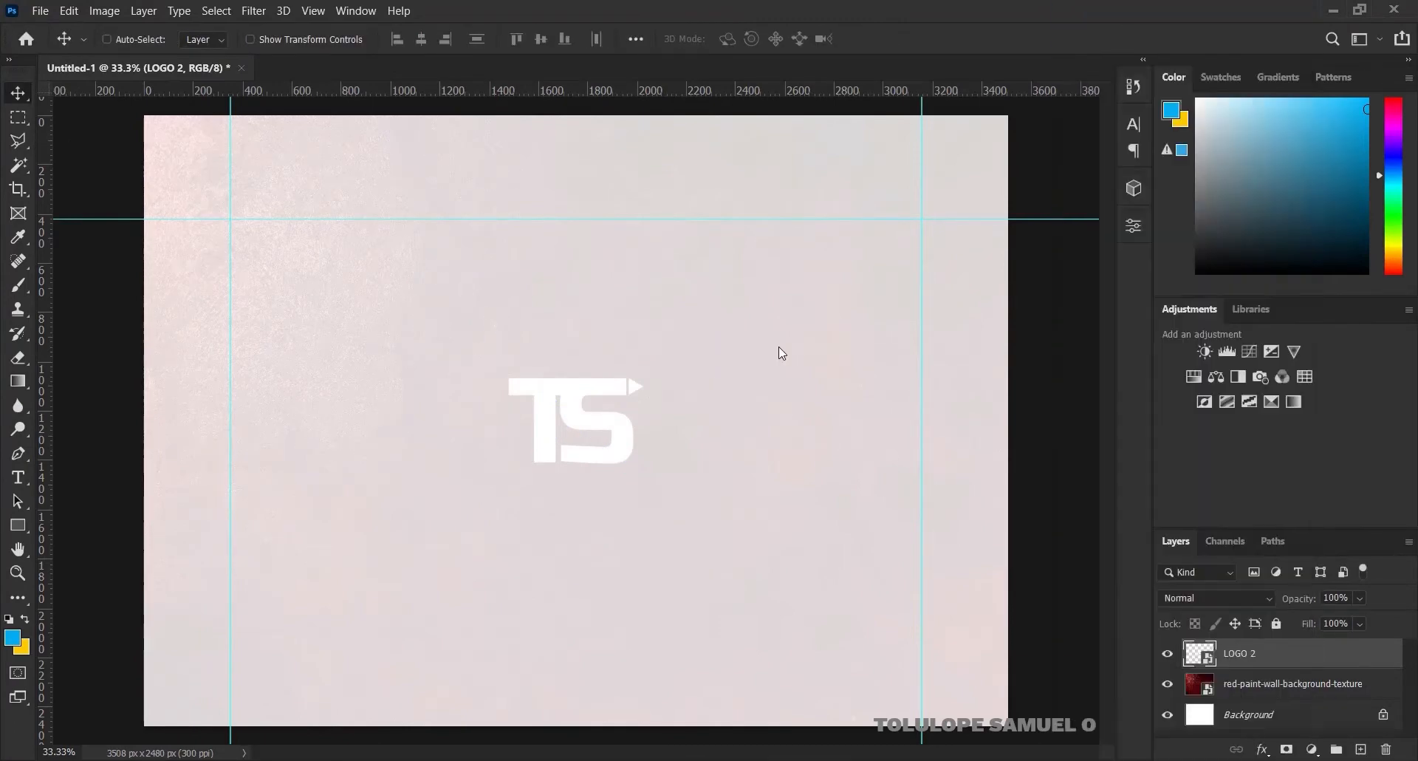
click(762, 356)
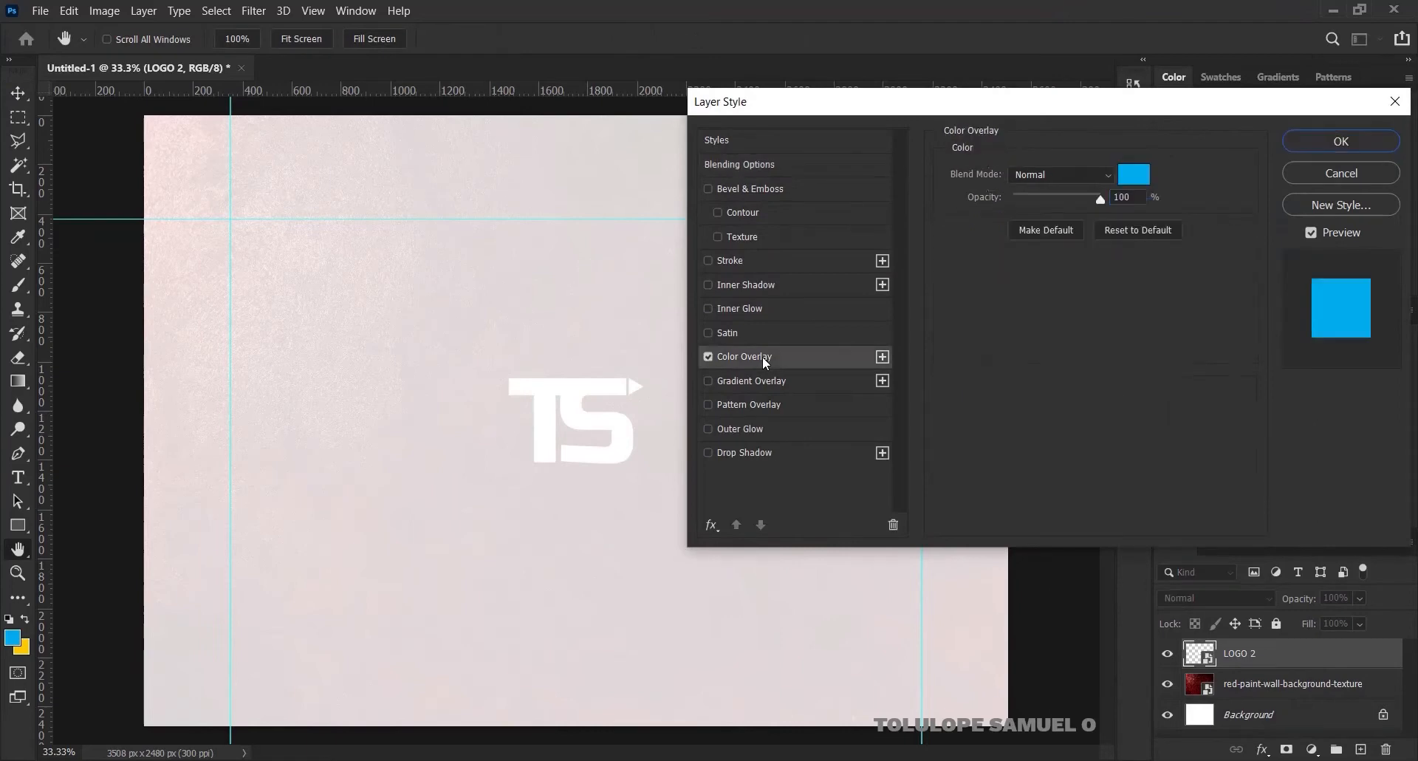
click(1126, 173)
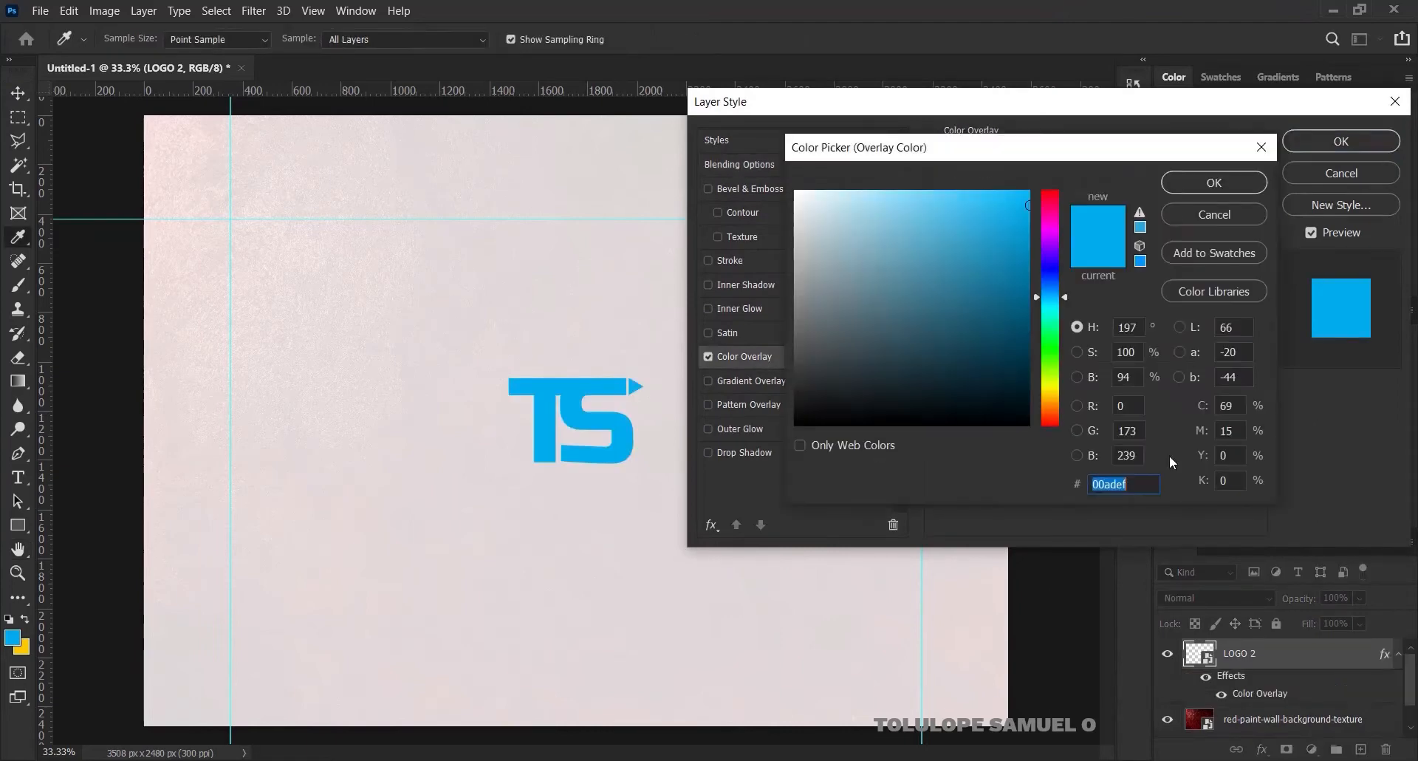
drag(1127, 484, 1057, 483)
click(1203, 185)
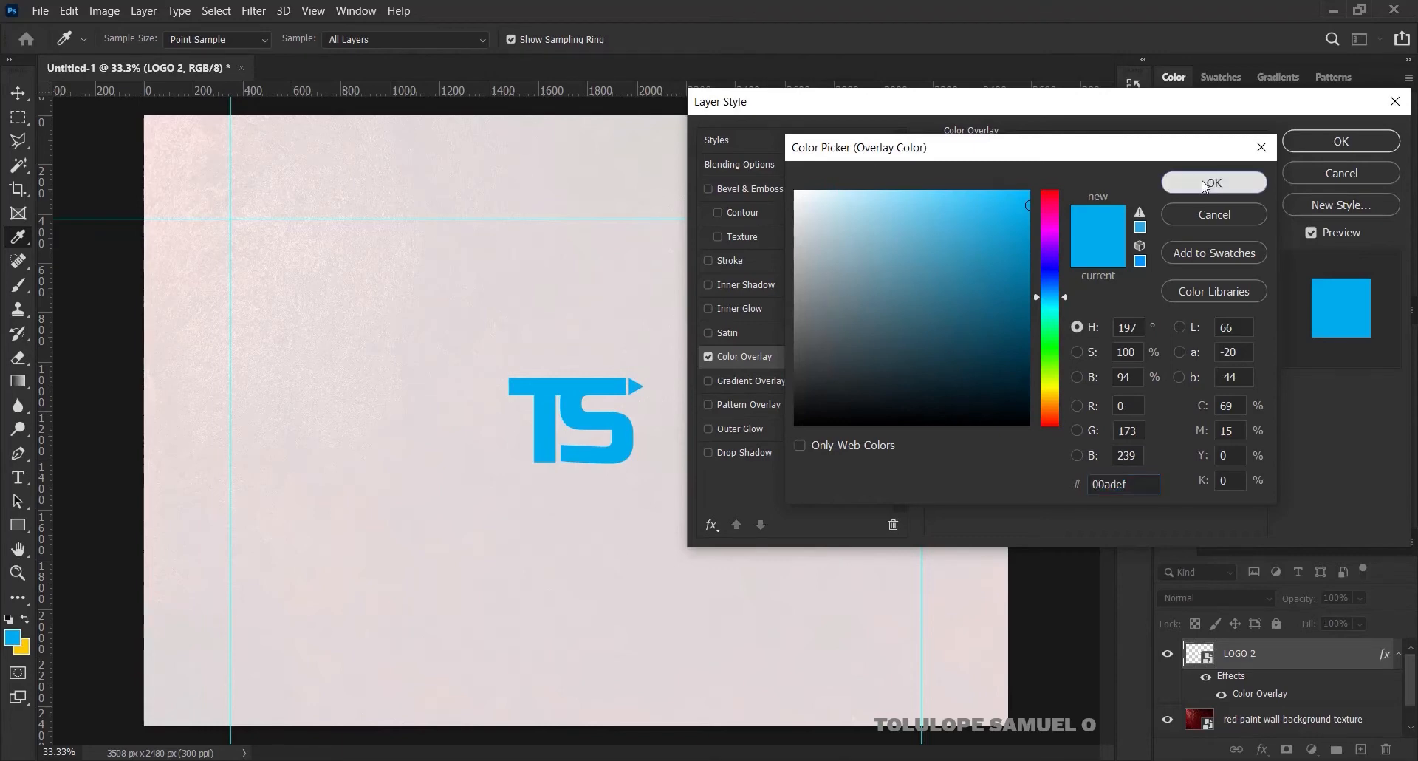
click(1311, 145)
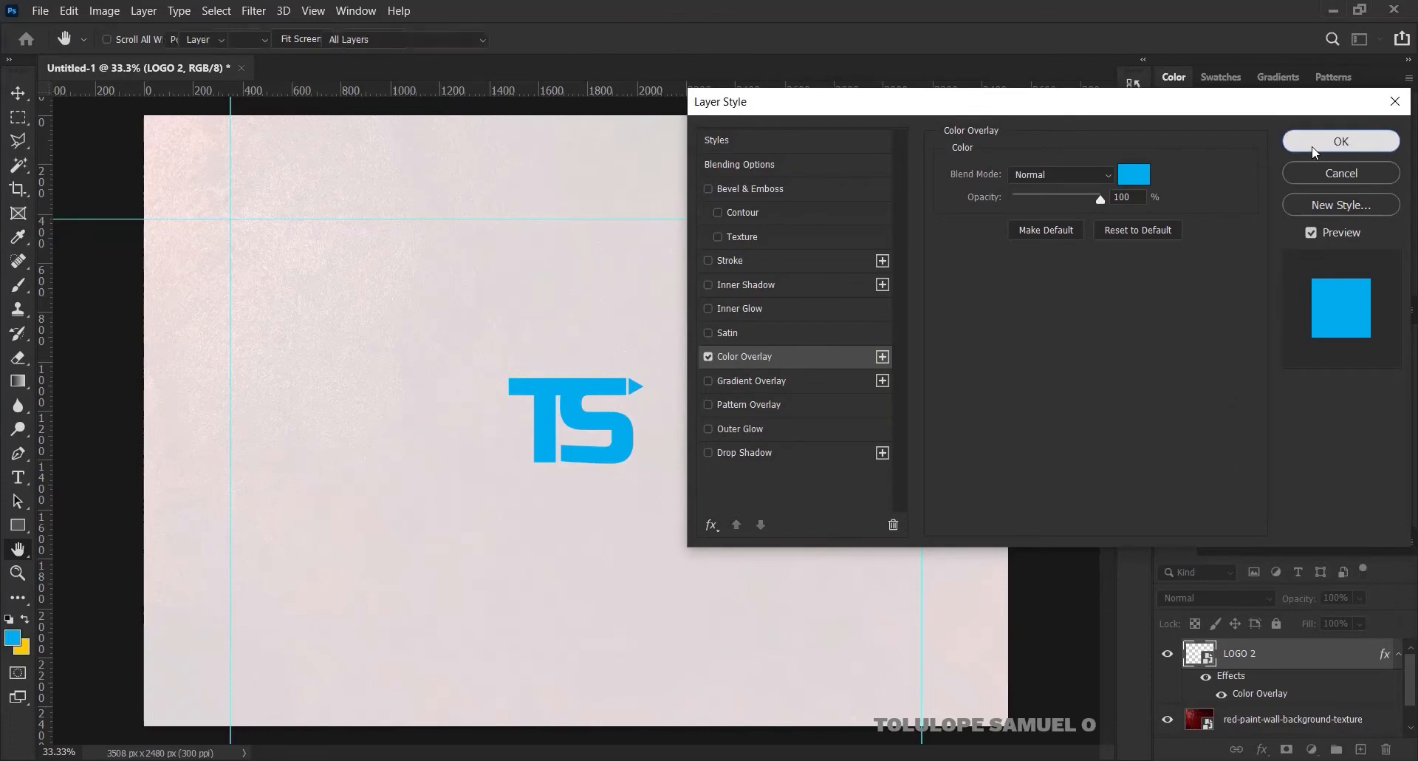
Scale the TS logo down to about 64% and move it to the certificate's top
key(ctrl+t)
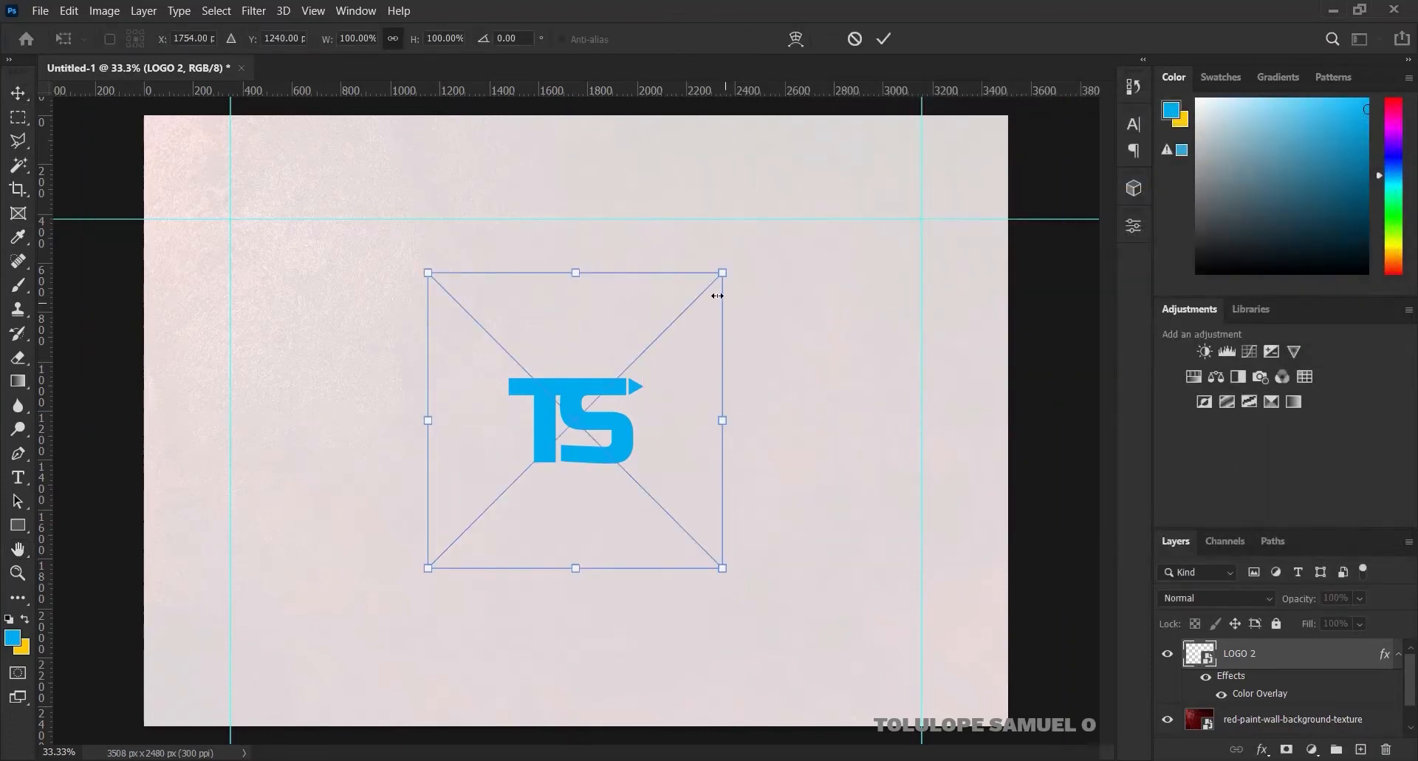
drag(722, 273, 685, 310)
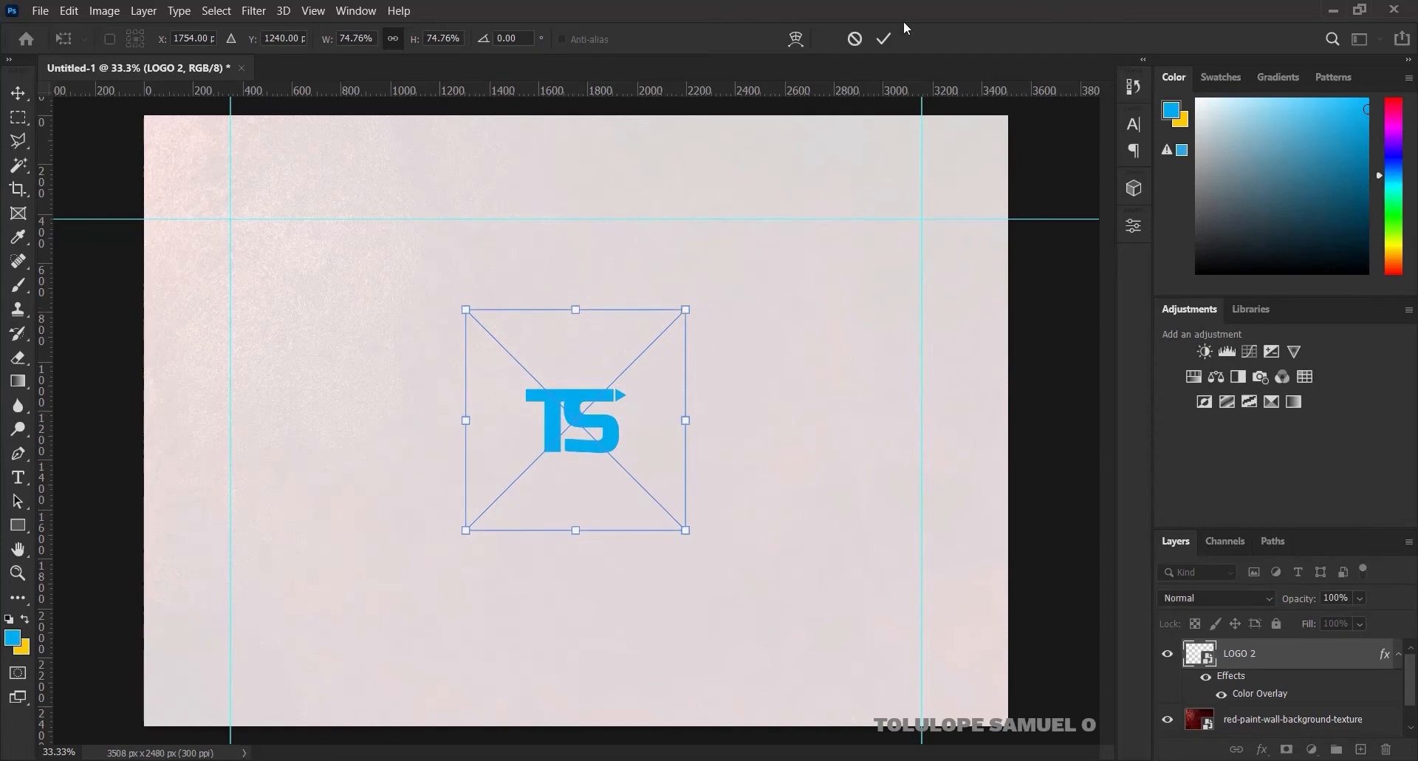
click(883, 39)
drag(588, 428, 495, 169)
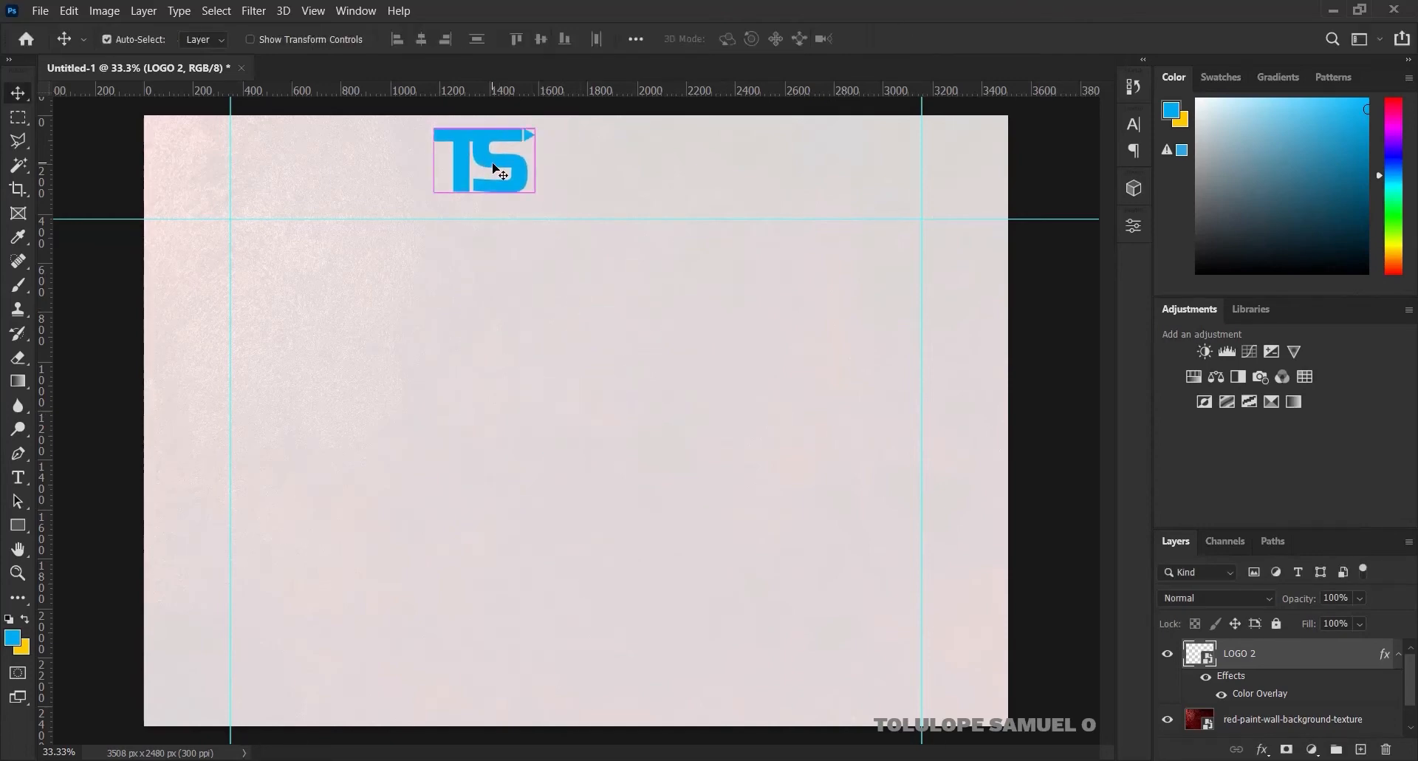
key(ctrl+t)
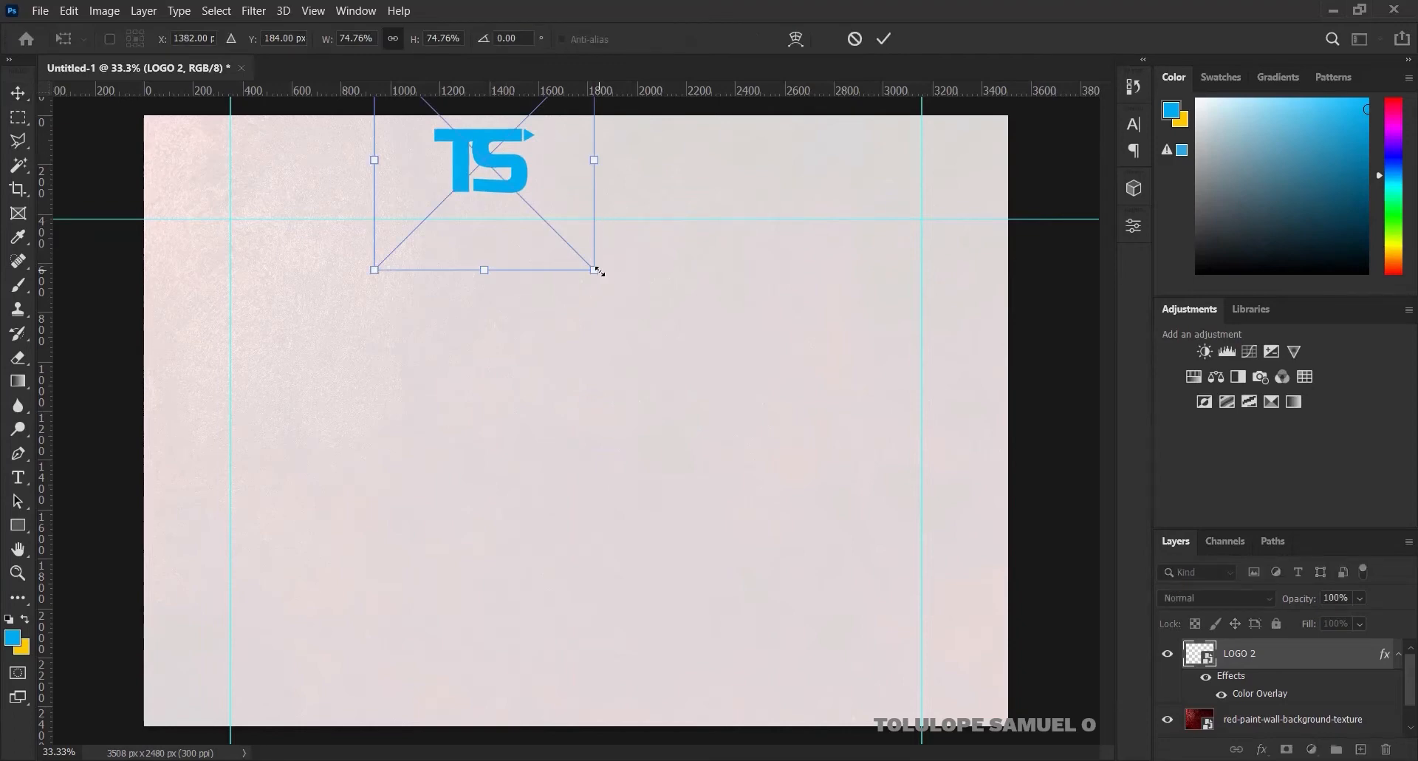
drag(598, 267, 580, 252)
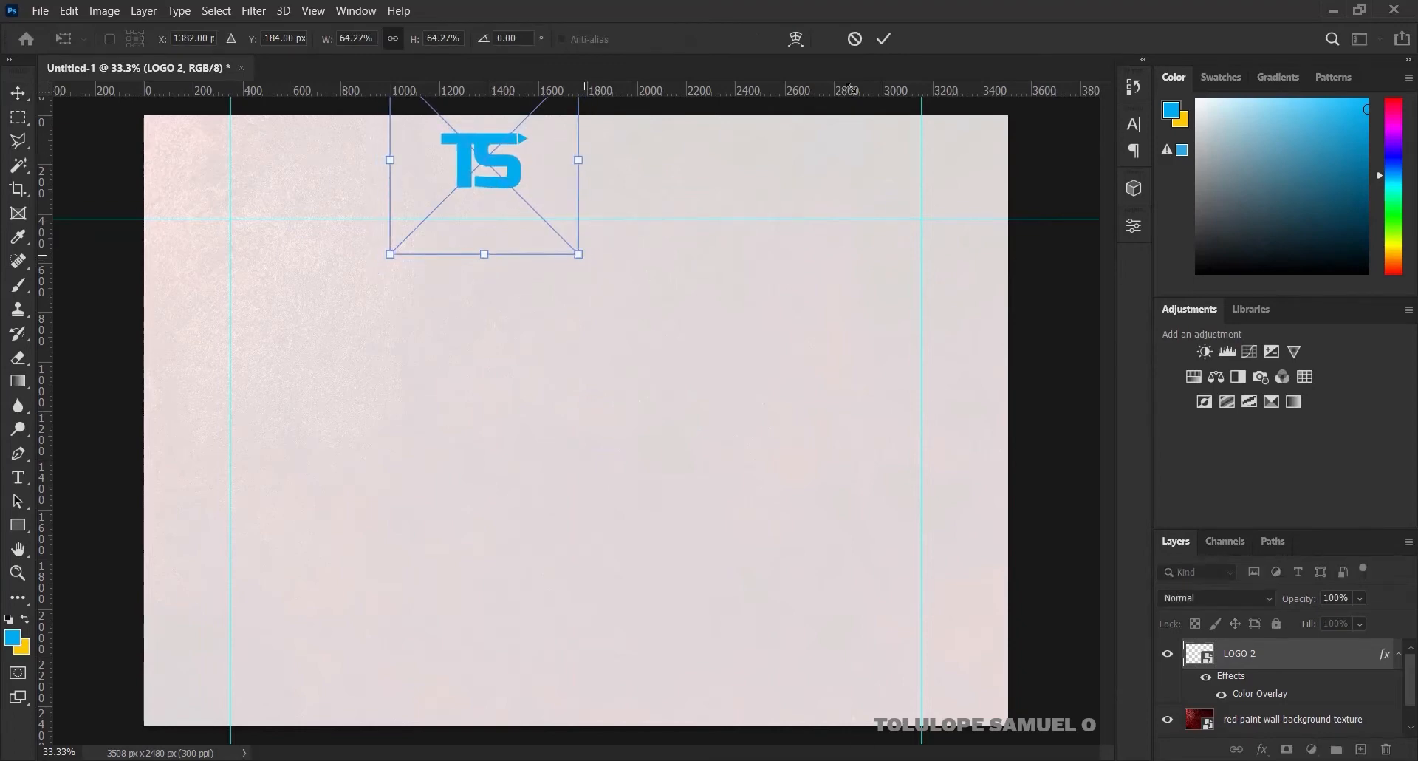
click(885, 38)
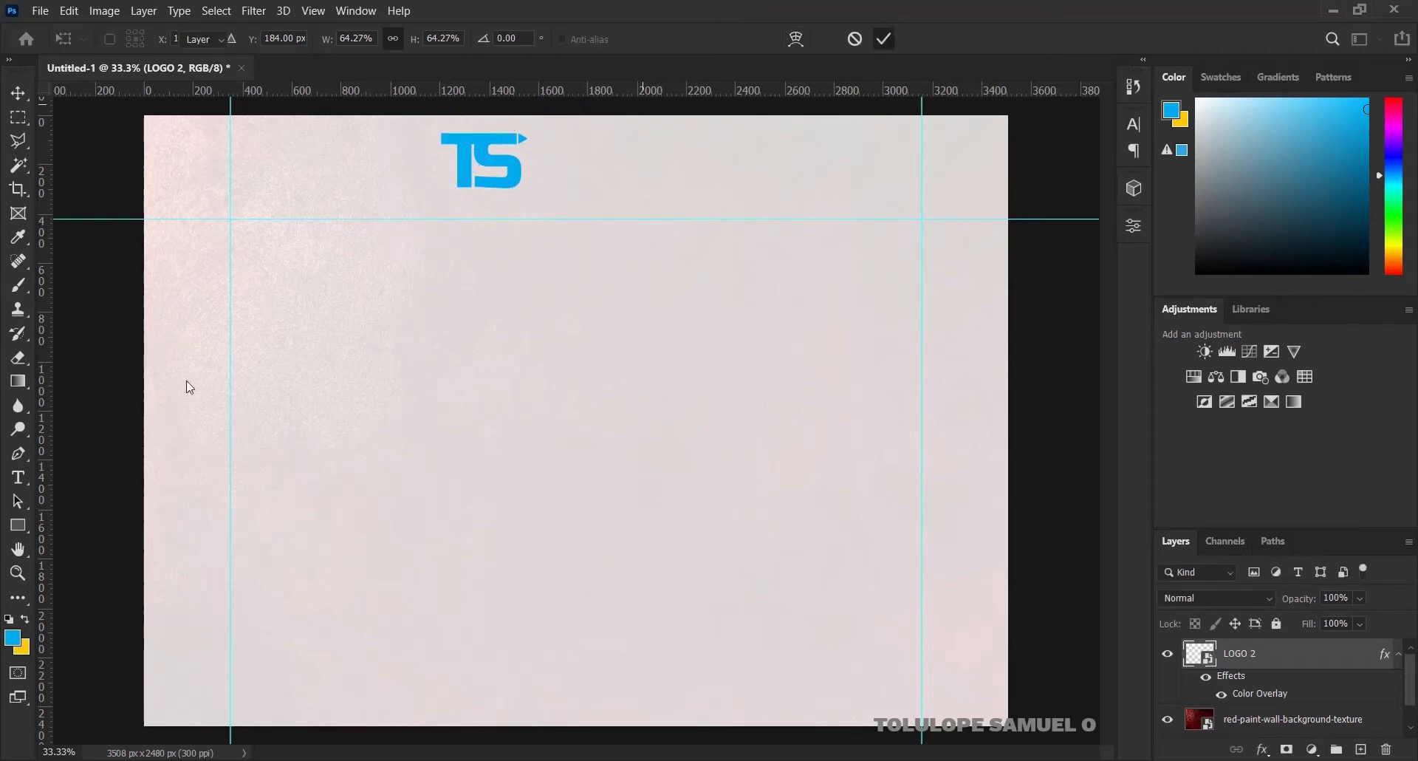
click(14, 528)
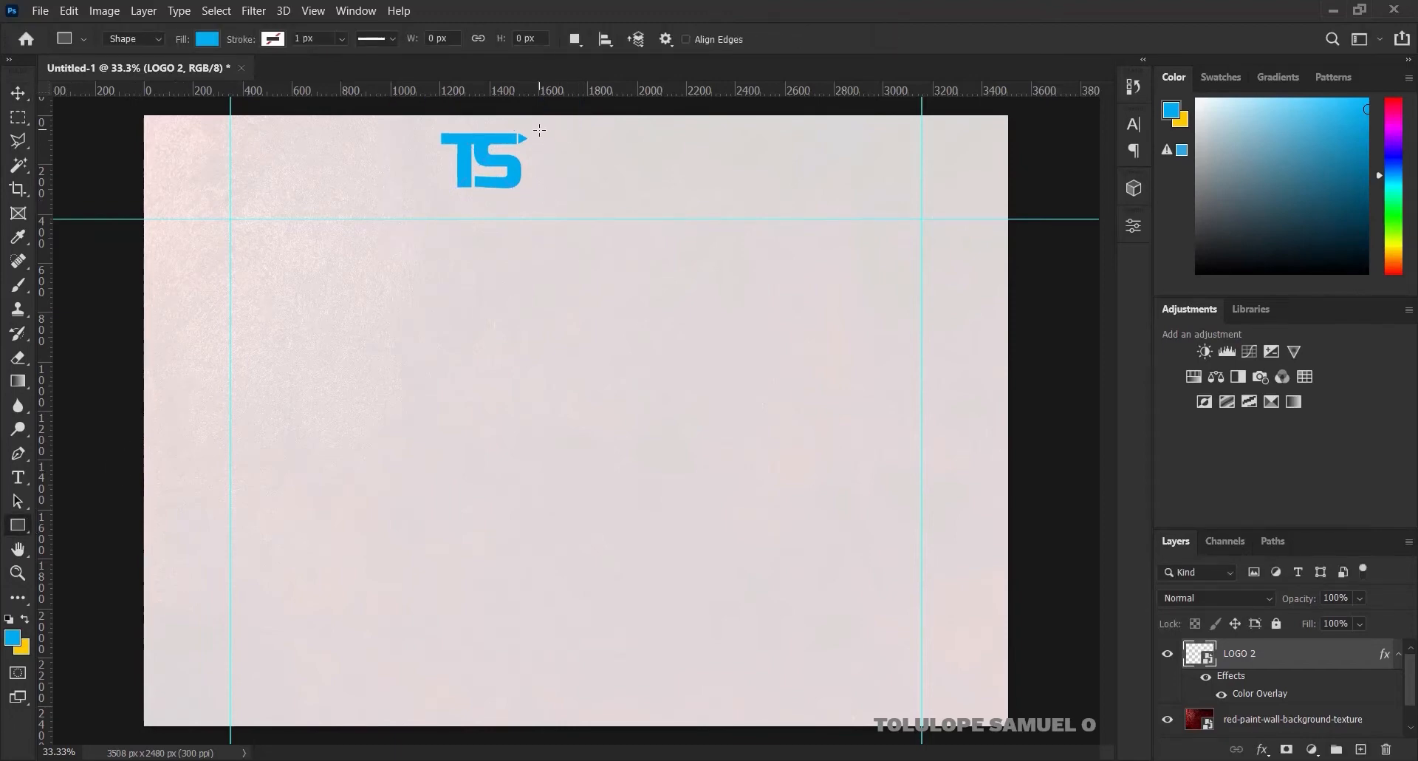
Draw a thin vertical blue divider bar just right of the TS logo
drag(538, 138, 537, 190)
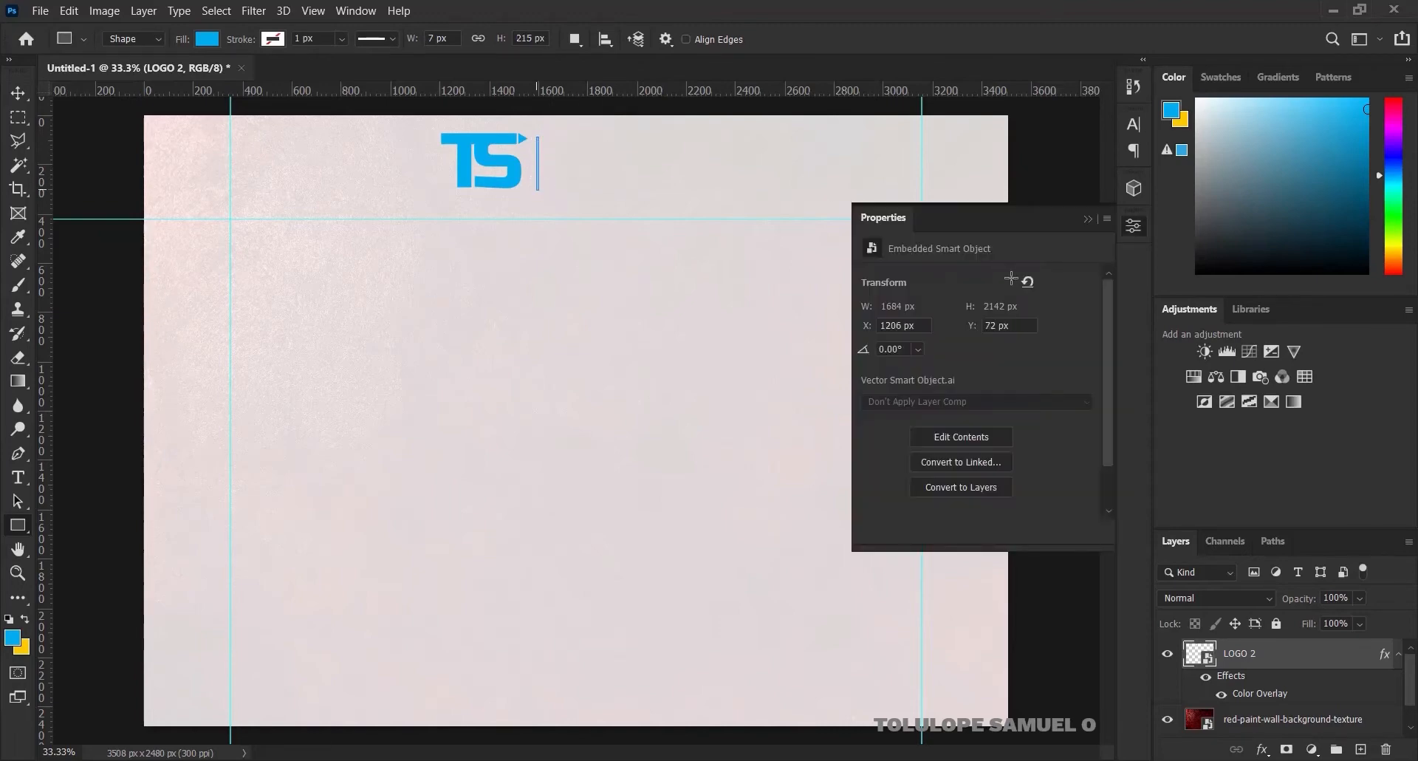
click(1085, 220)
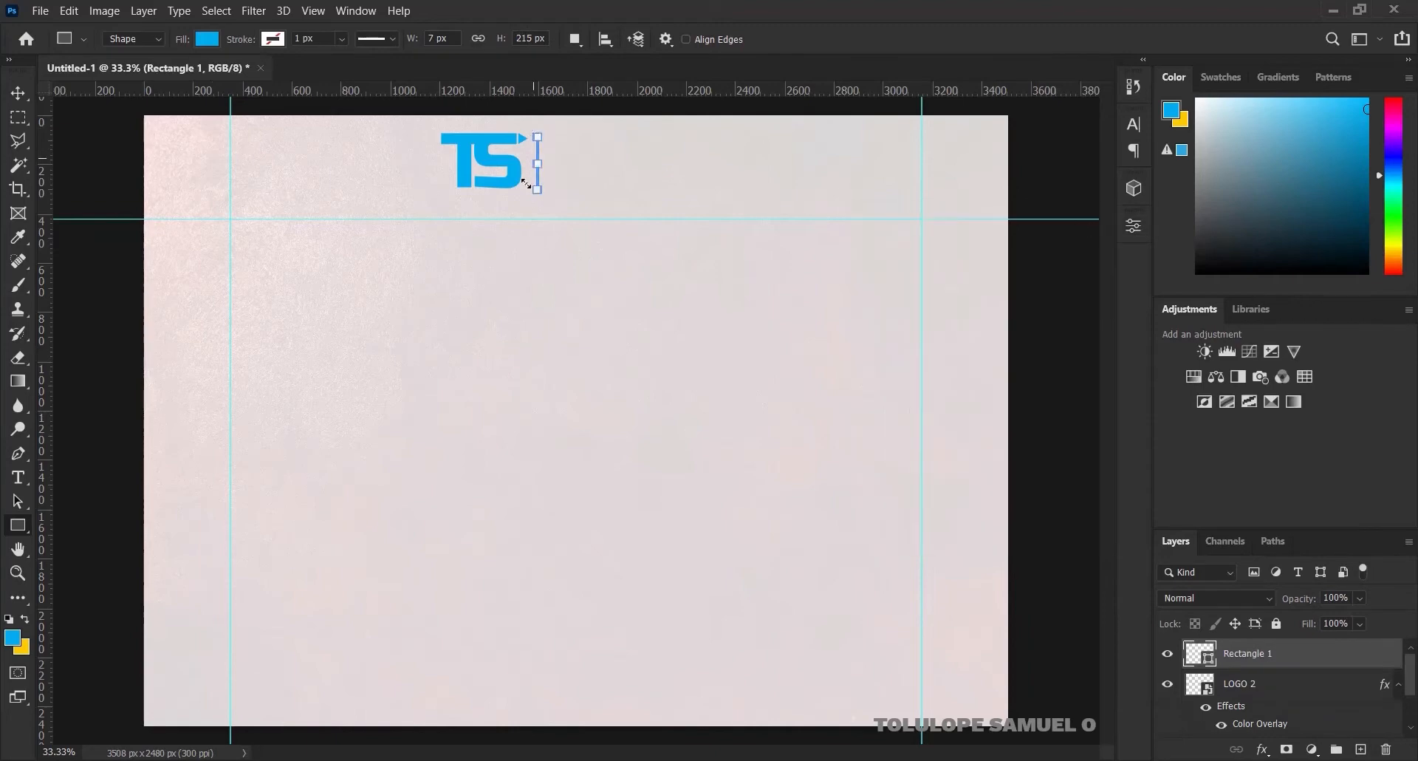
click(18, 93)
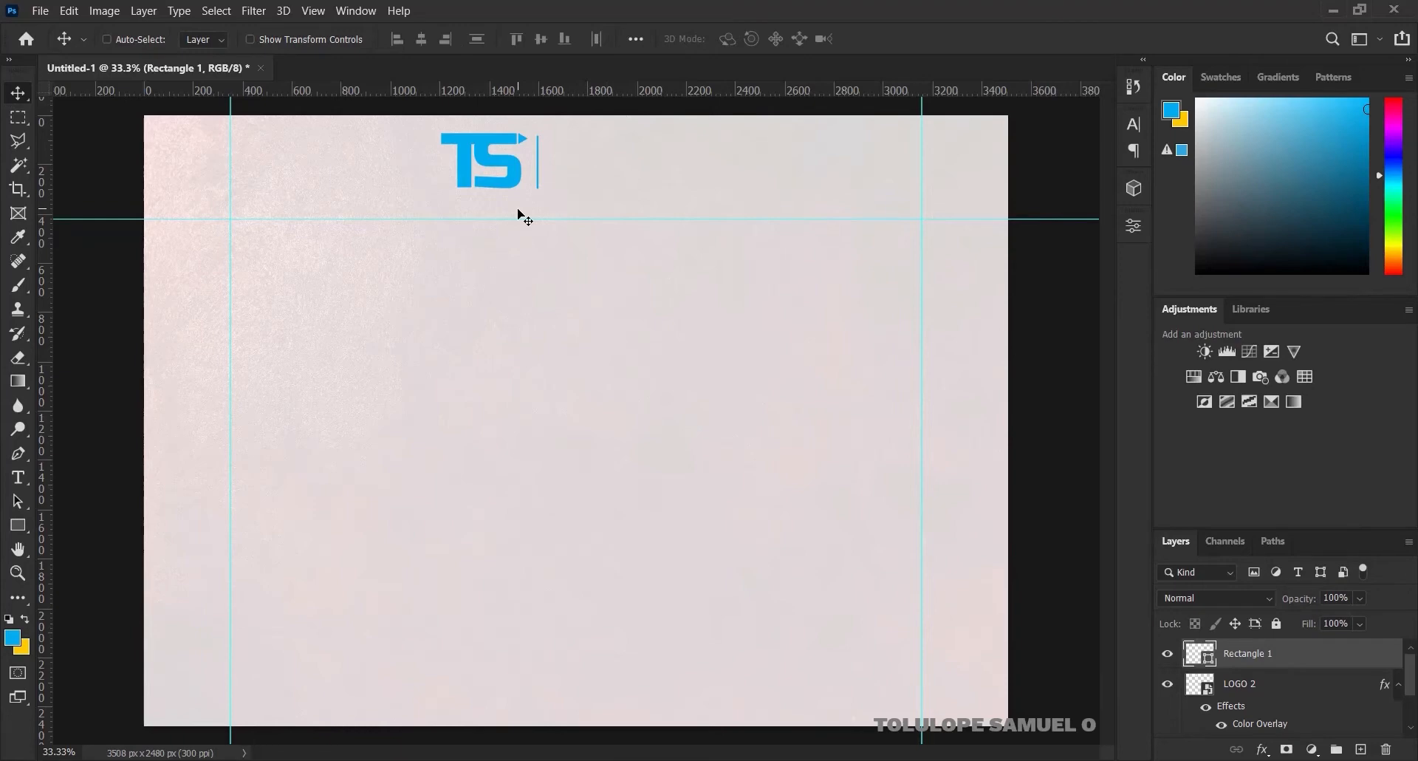
key(Left)
click(1399, 684)
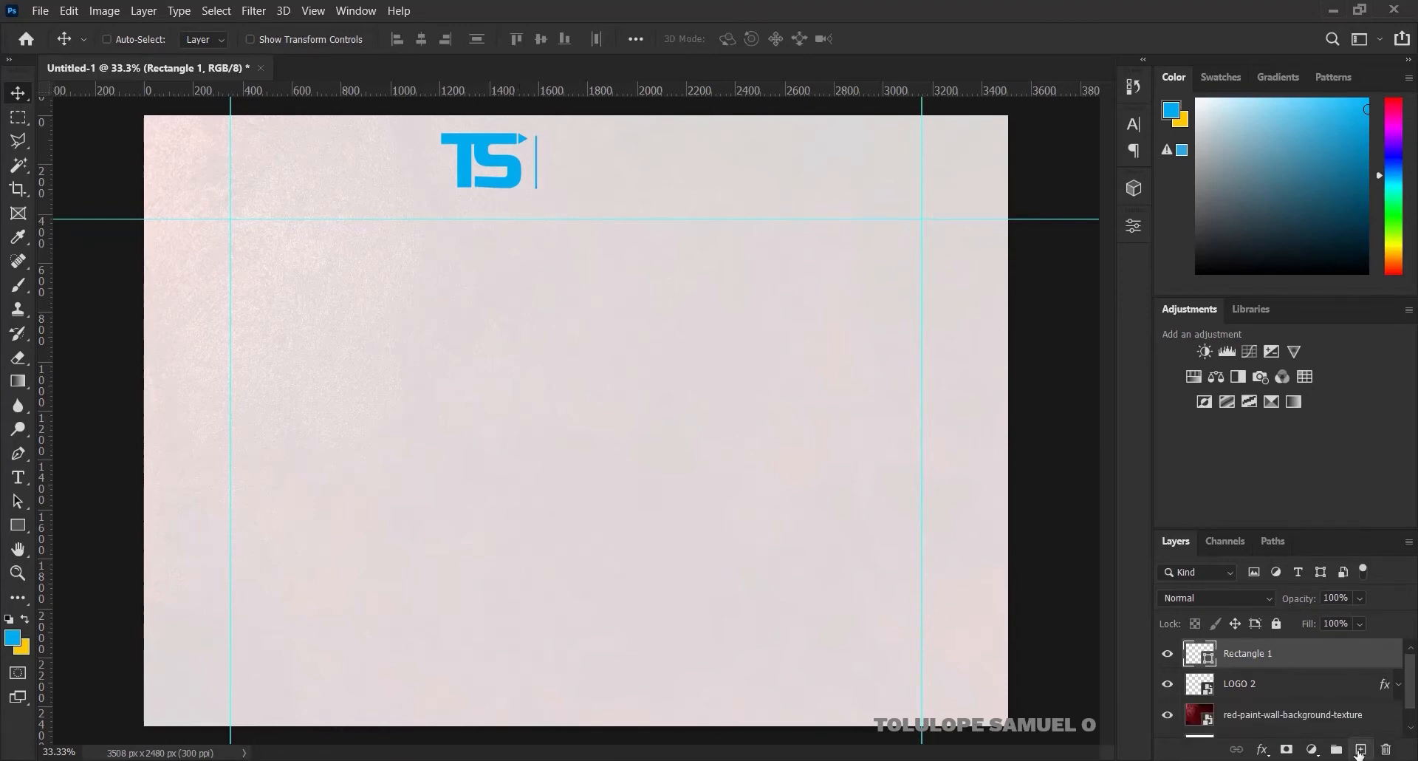
Type the owner's name as two-line text to the right of the divider
click(1360, 749)
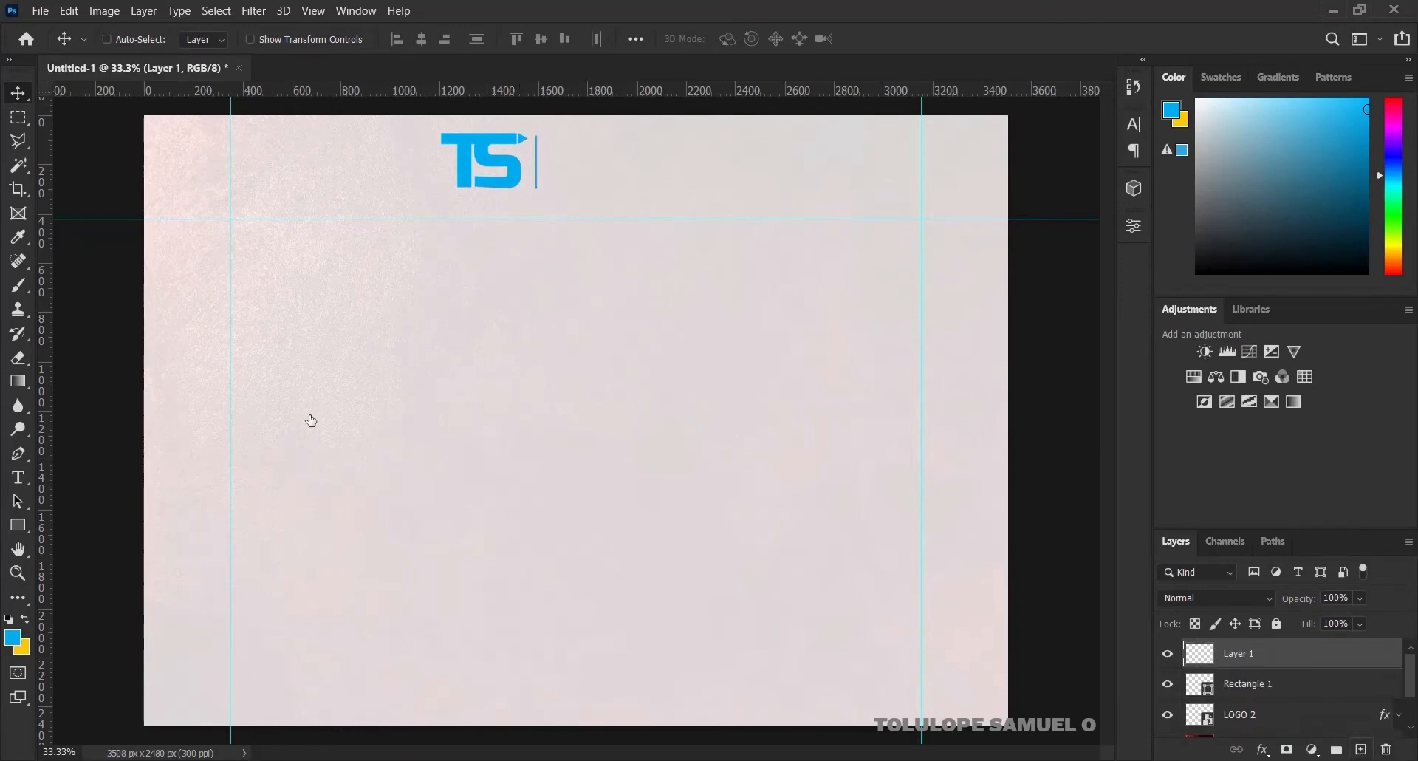
click(21, 483)
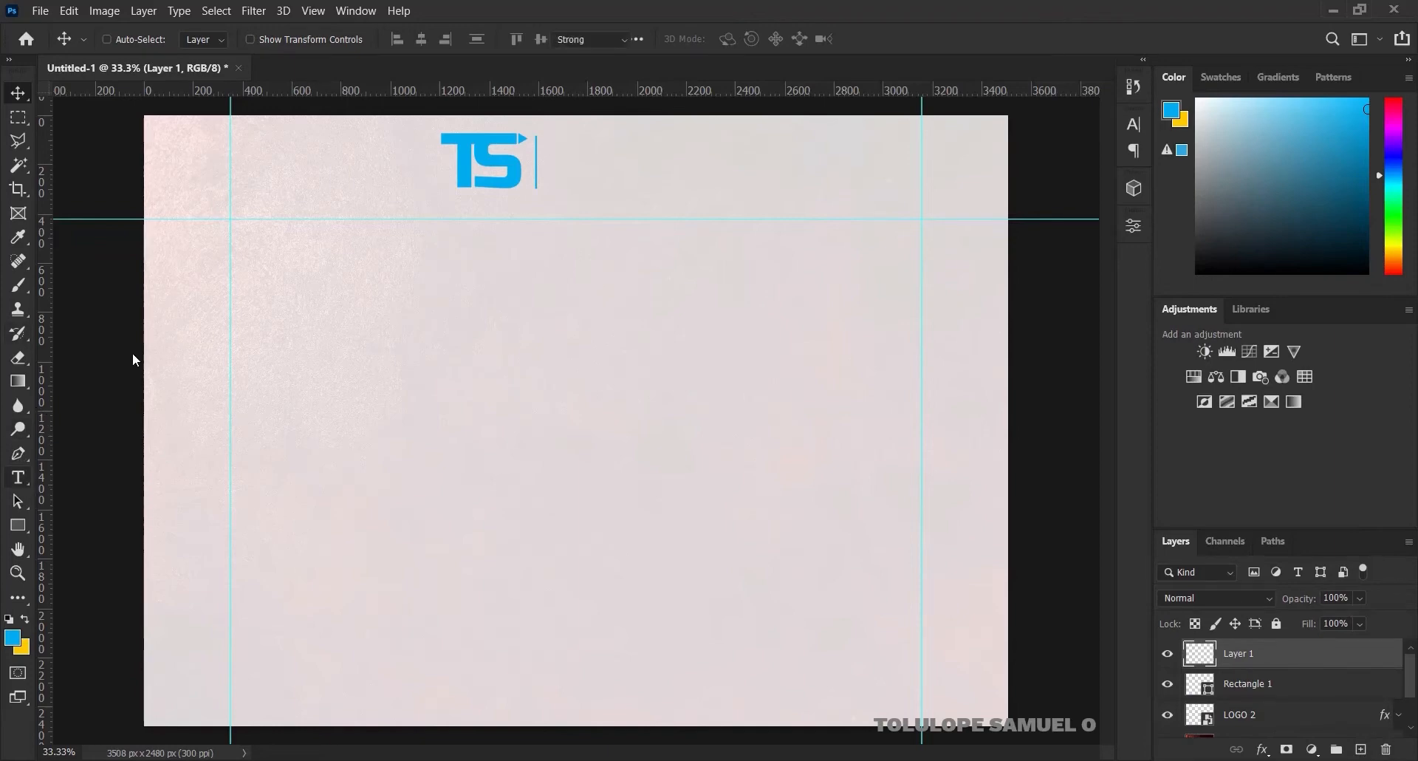
click(581, 165)
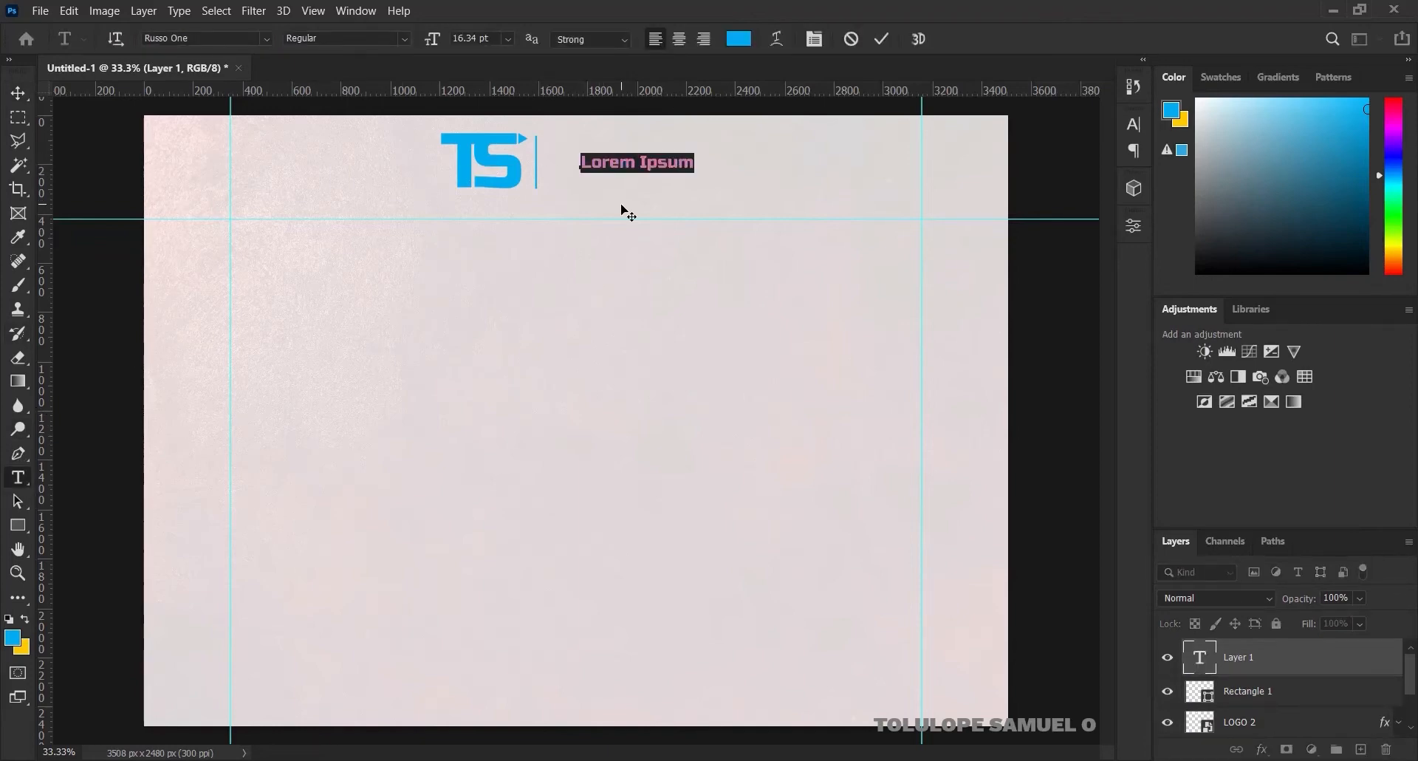
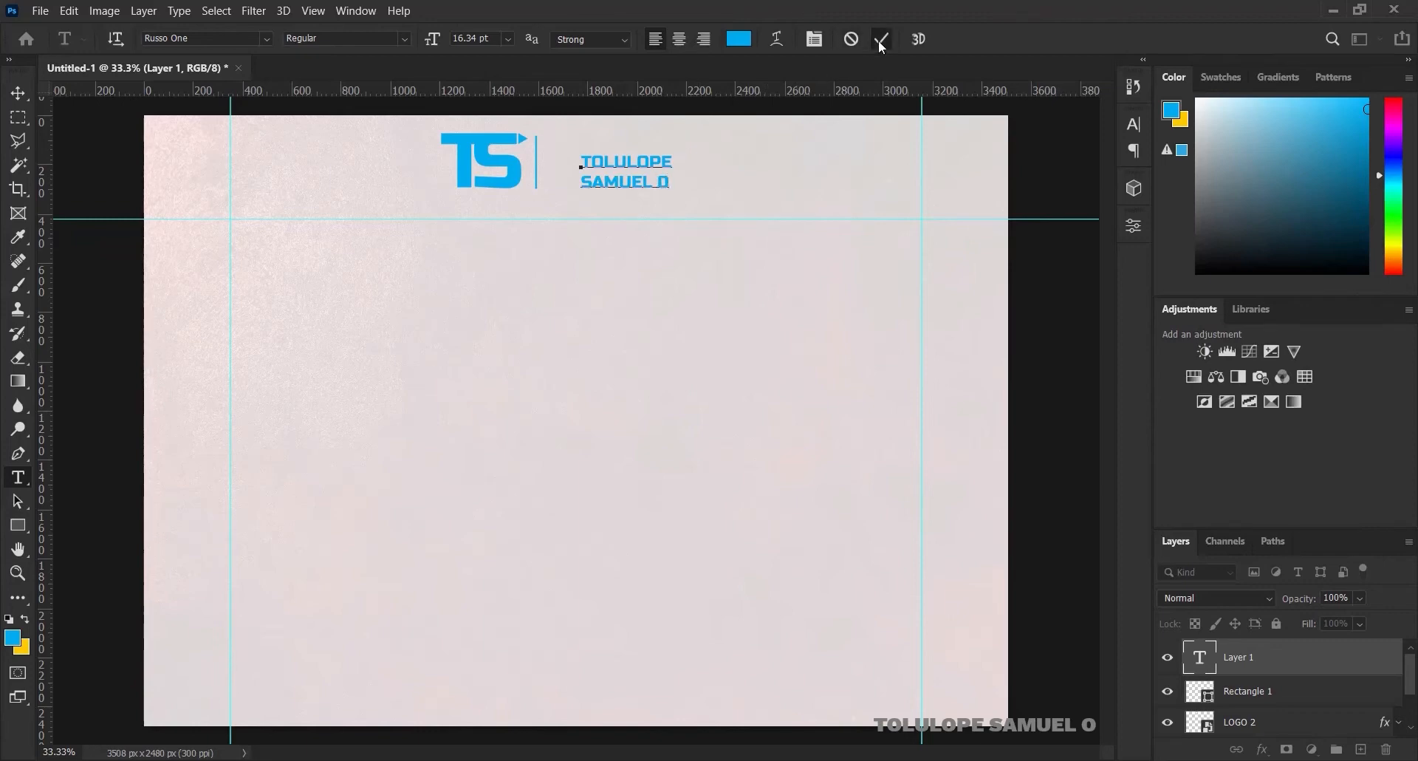
click(18, 93)
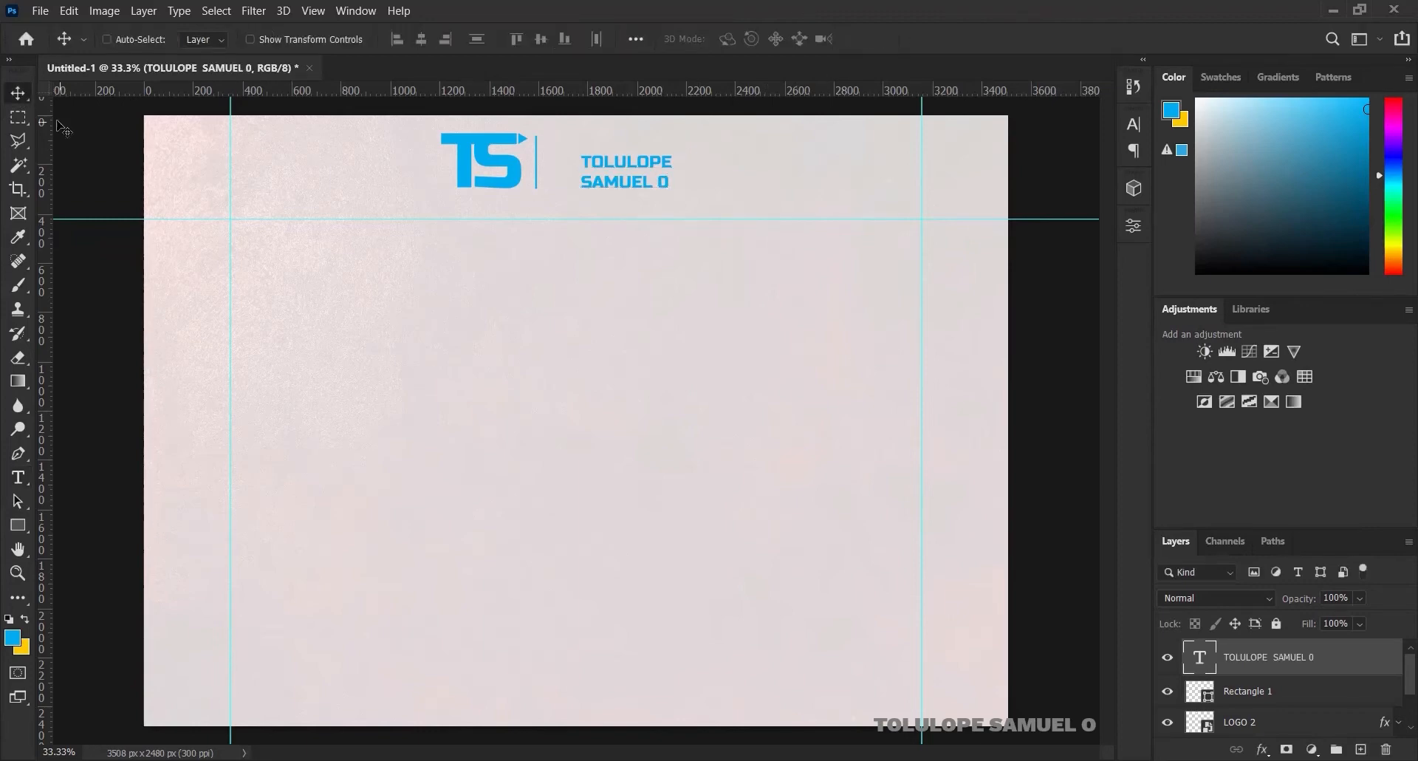
Add a vertical guide beside the name text and select its second line
drag(47, 125, 671, 157)
key(ctrl)
ctrl+click(666, 157)
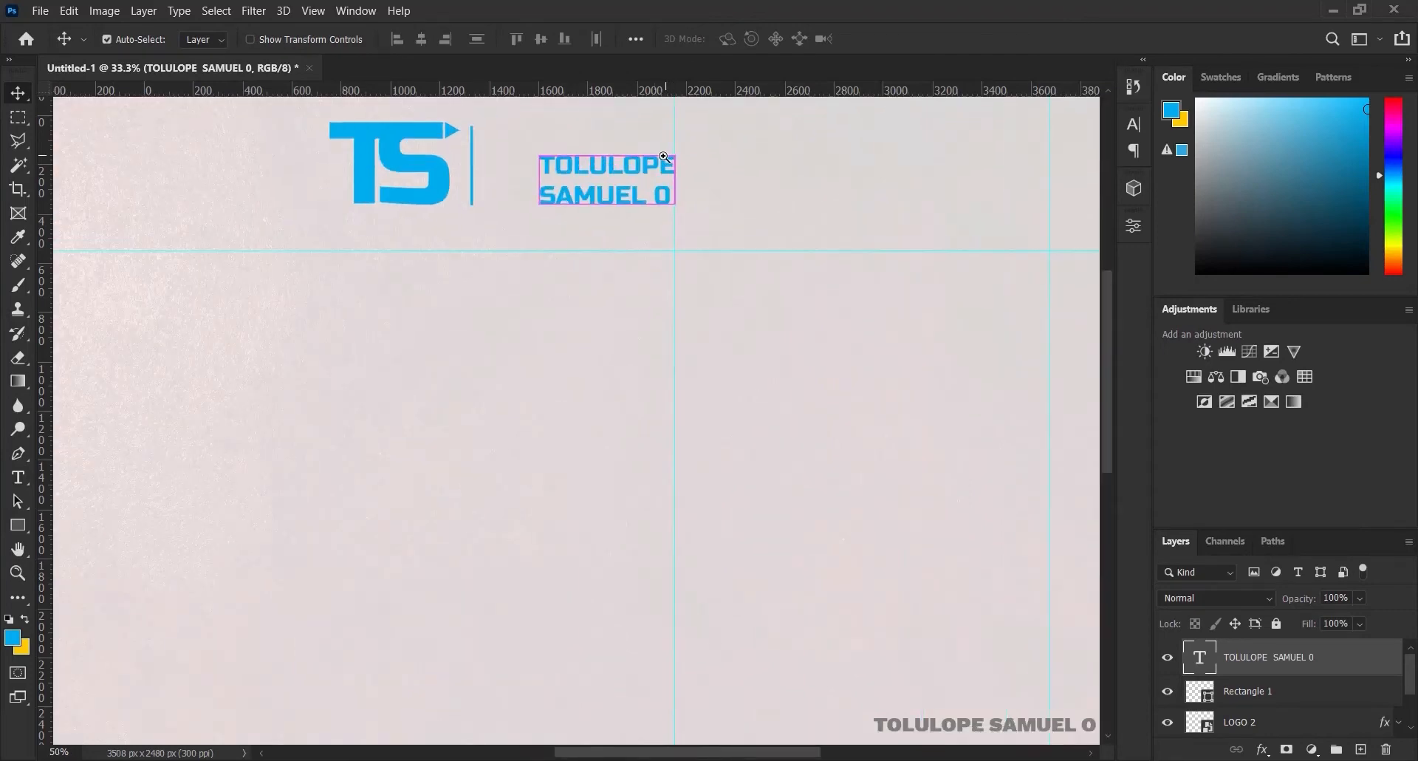
ctrl+click(662, 159)
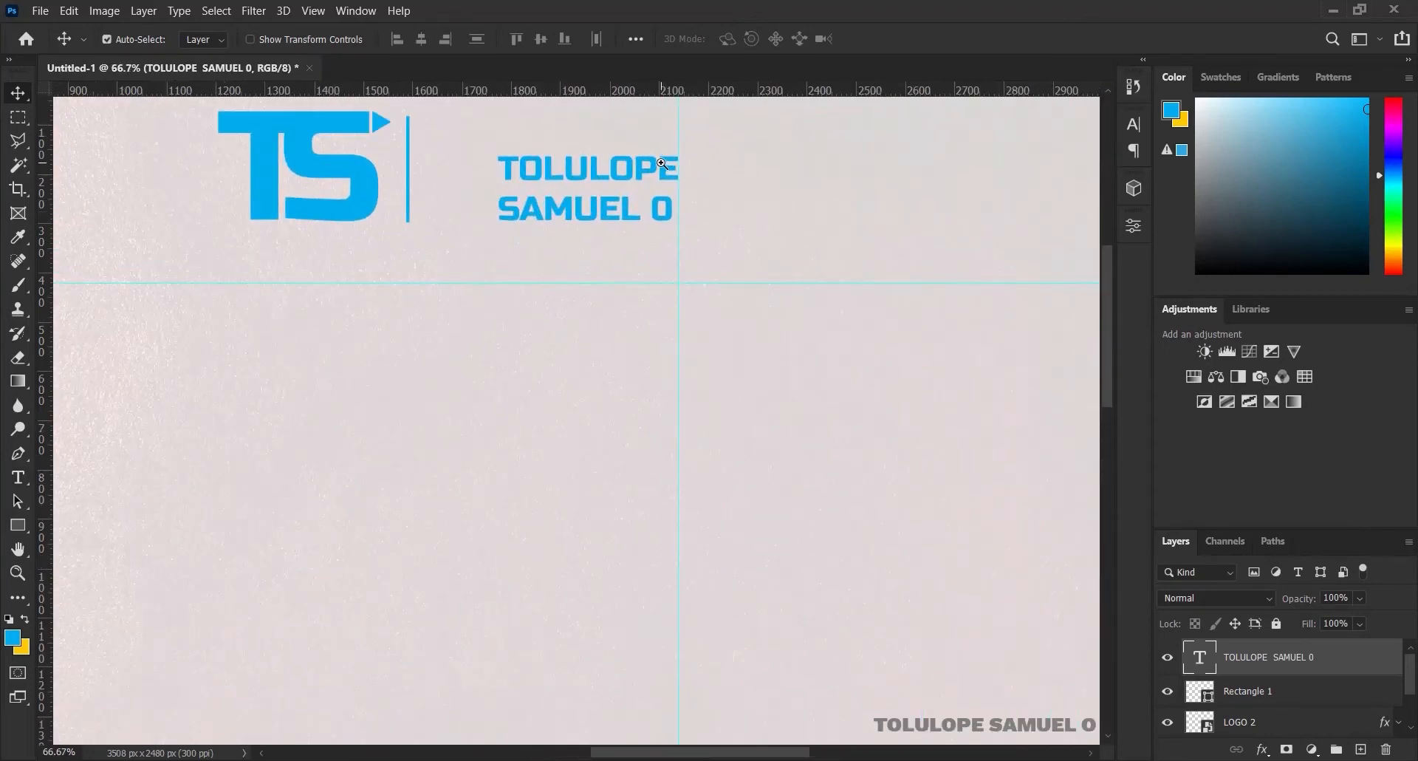
ctrl+click(663, 162)
ctrl+click(662, 163)
click(28, 484)
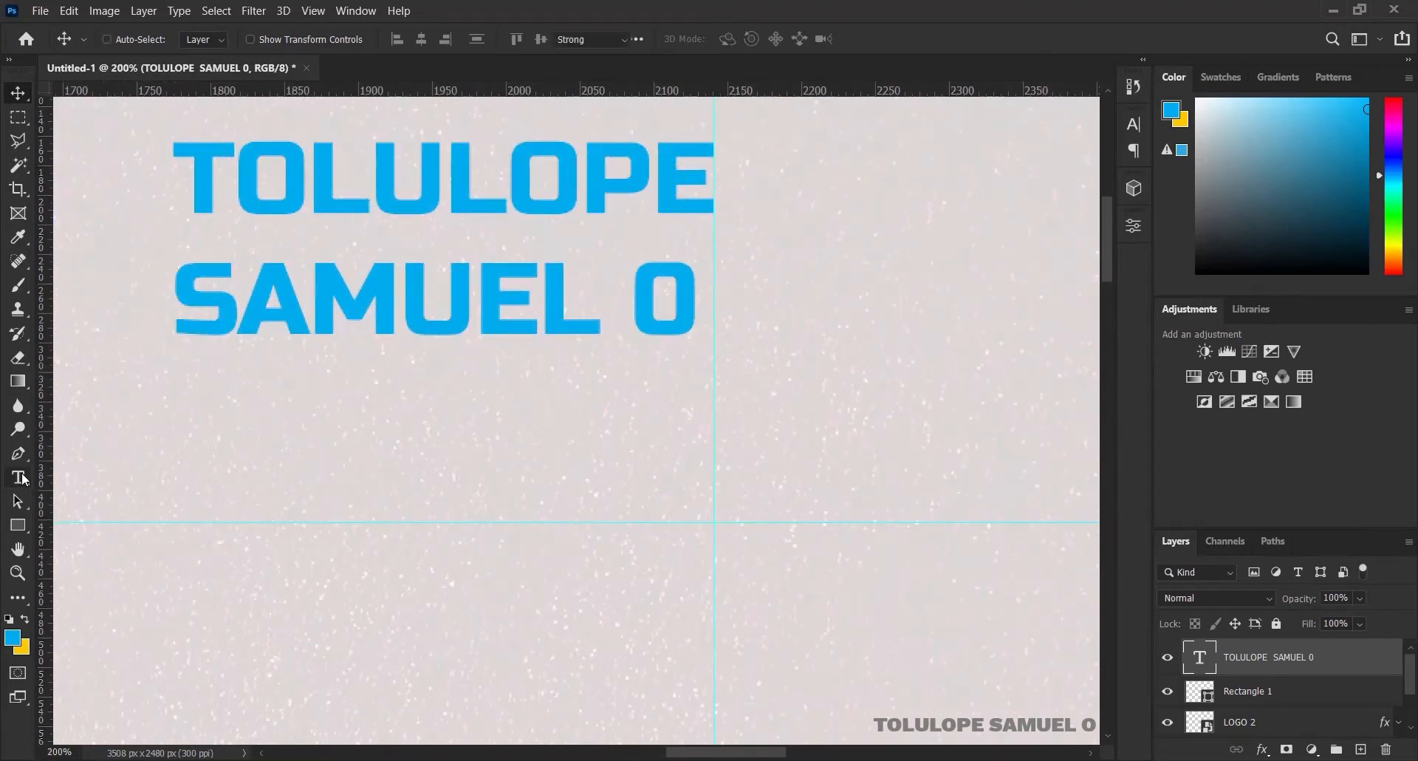
click(184, 279)
drag(183, 280, 698, 299)
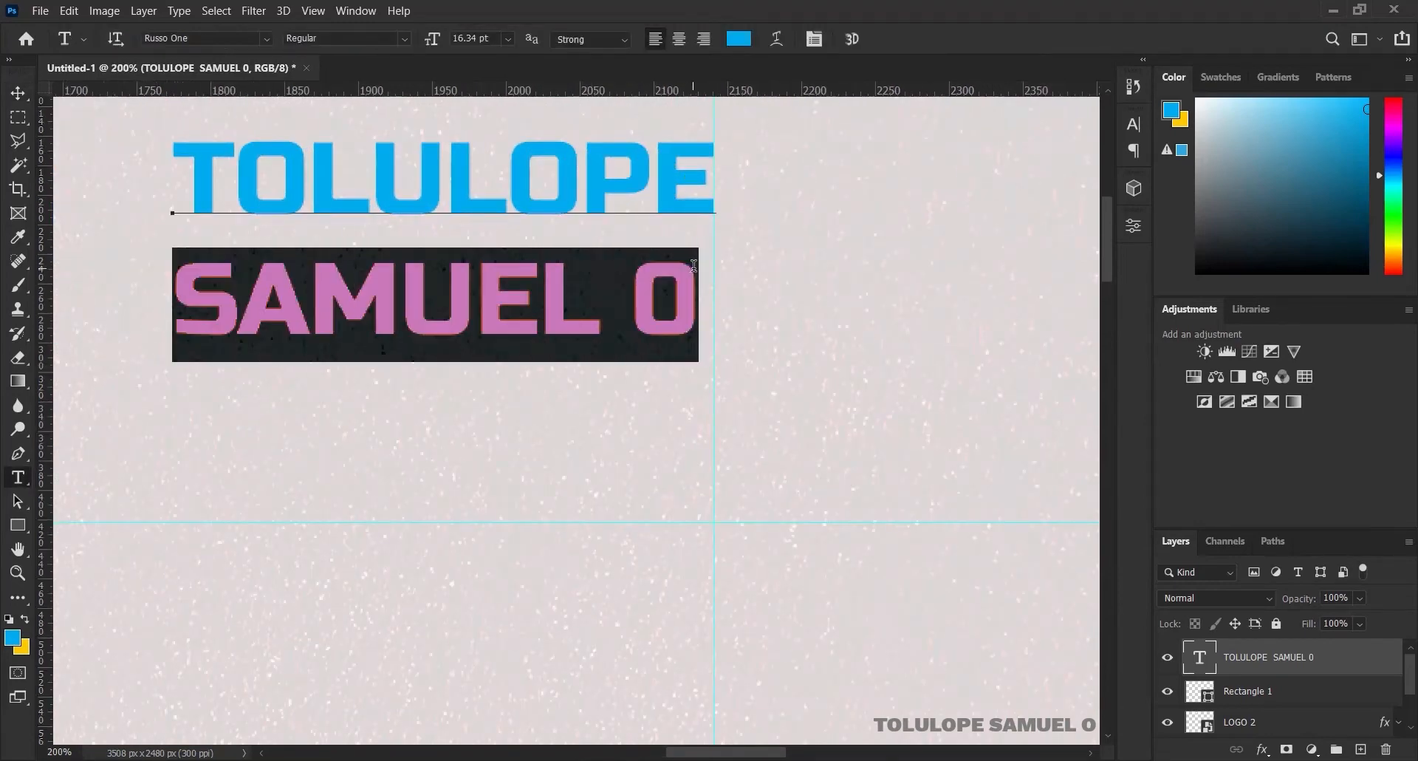
Raise the second name line's tracking from 20 through 25 to 27 in the Character panel
click(1134, 125)
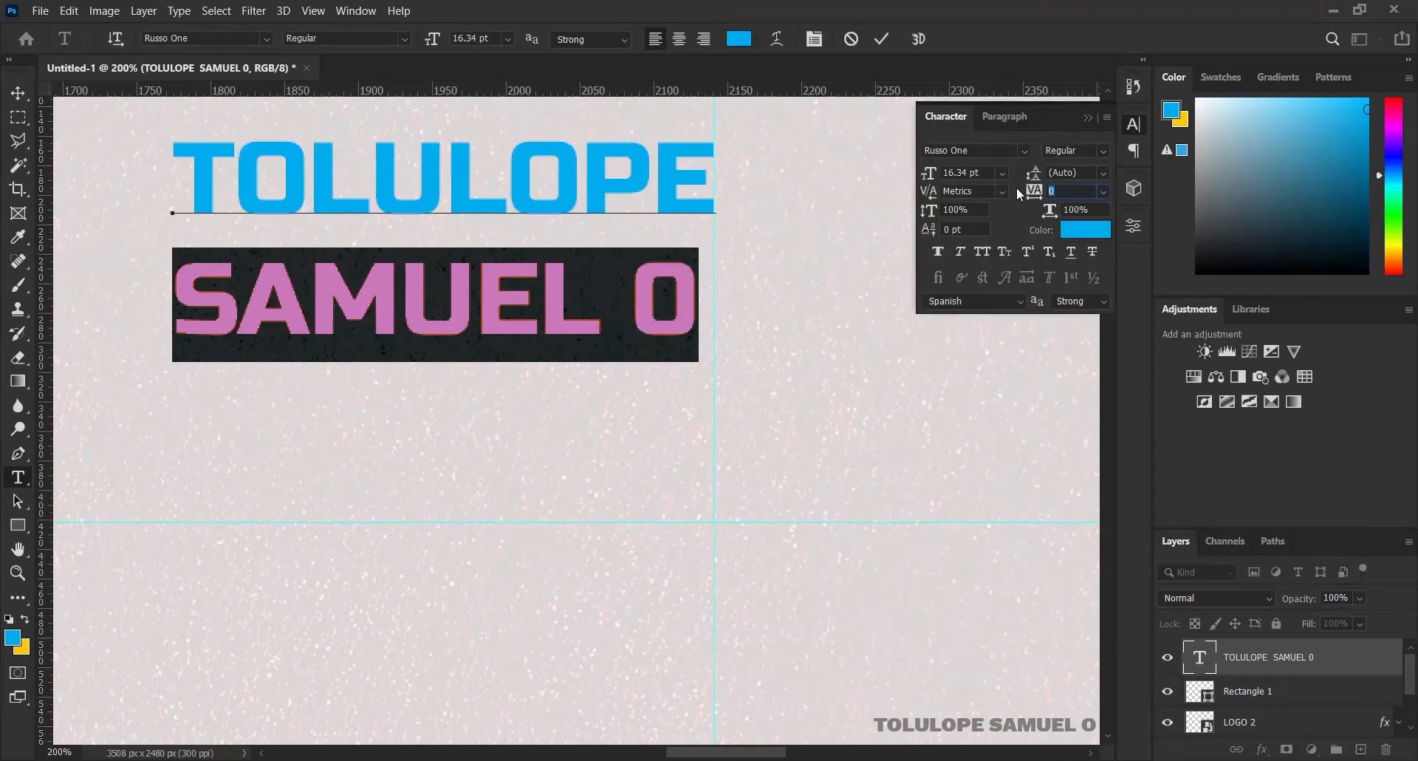
key(Return)
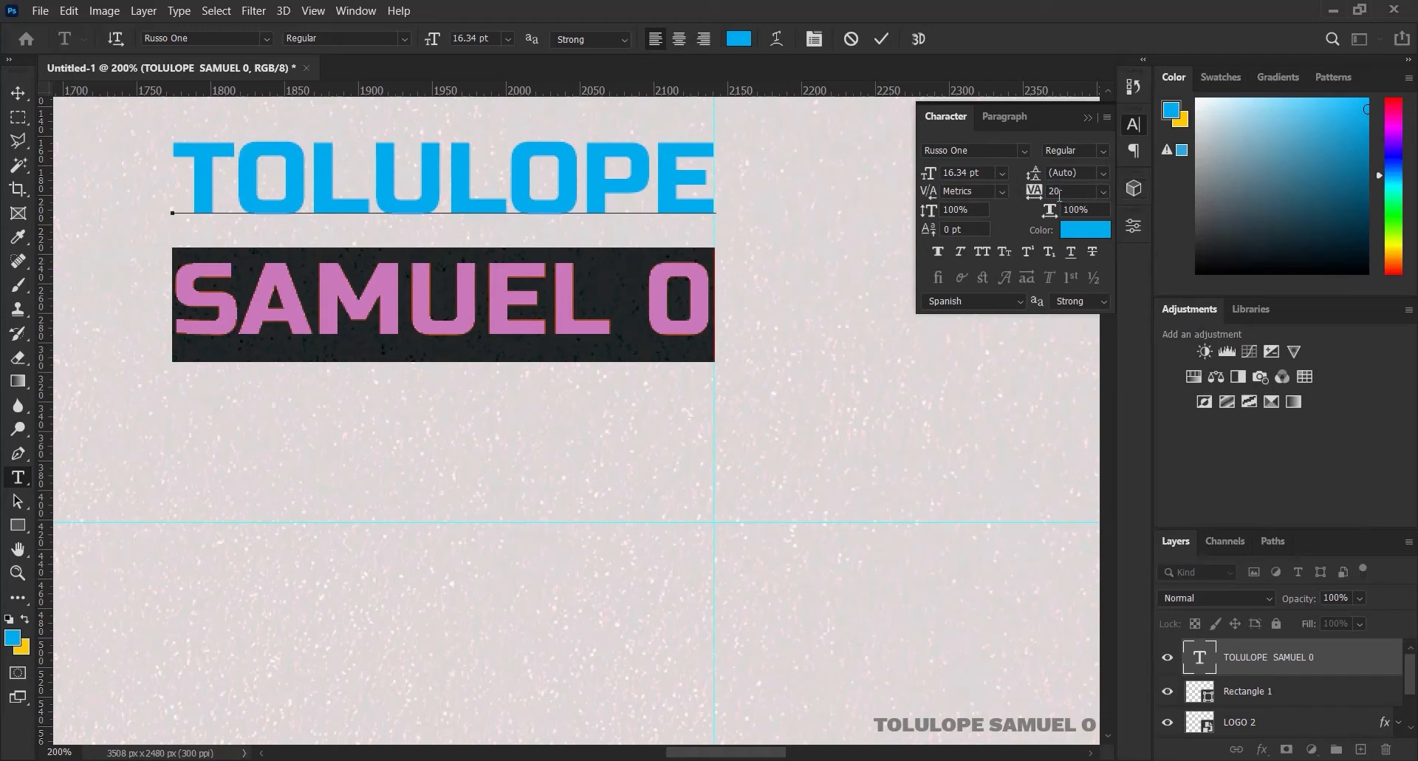
key(Return)
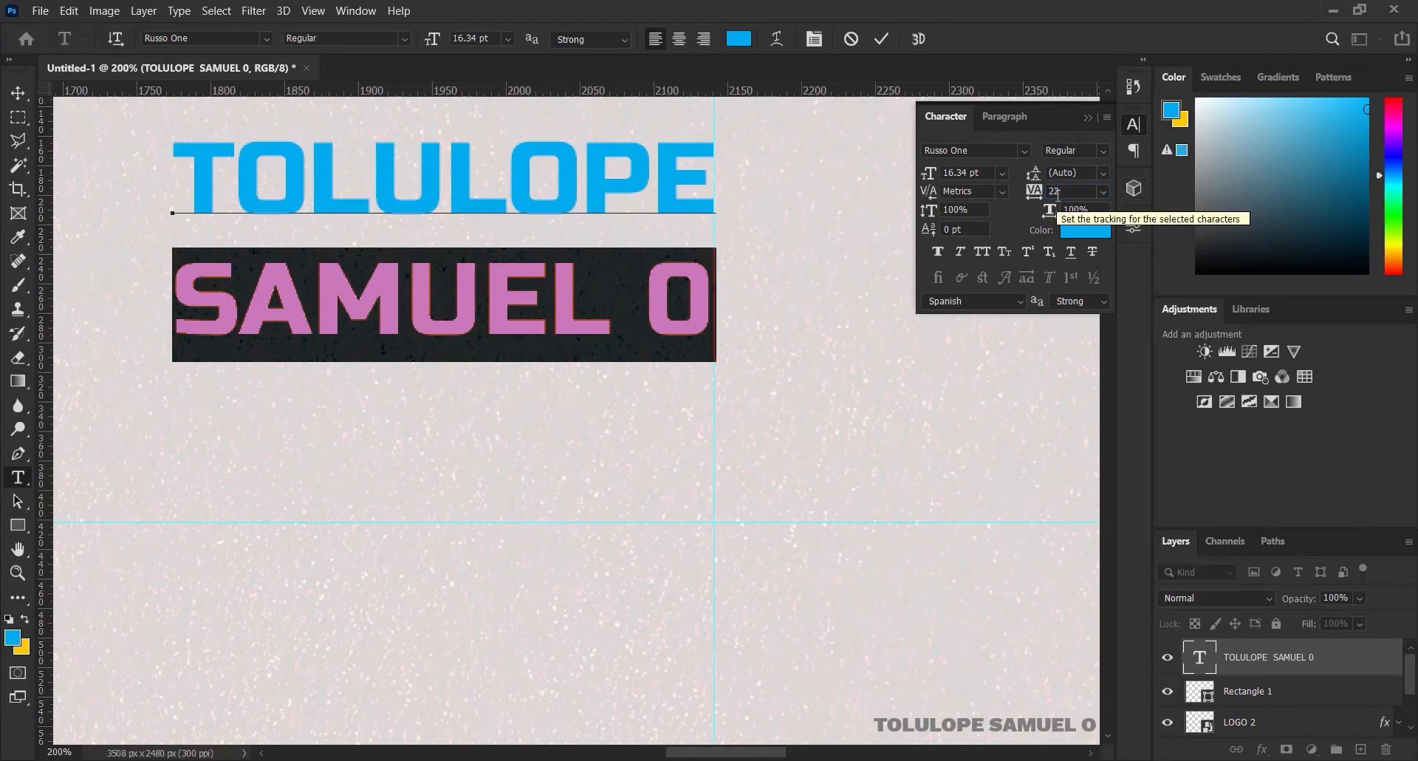
drag(1073, 195, 1042, 193)
text(2)
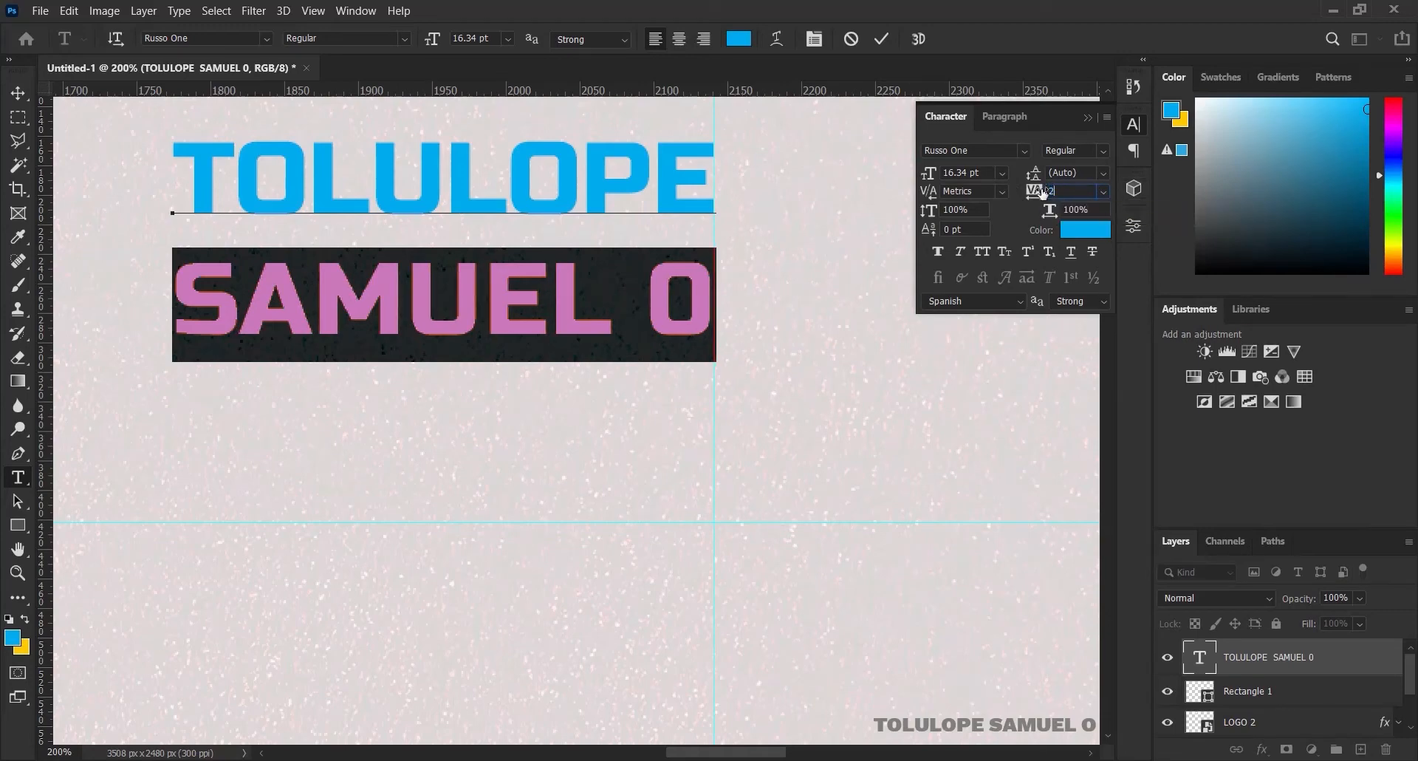
text(5)
key(Return)
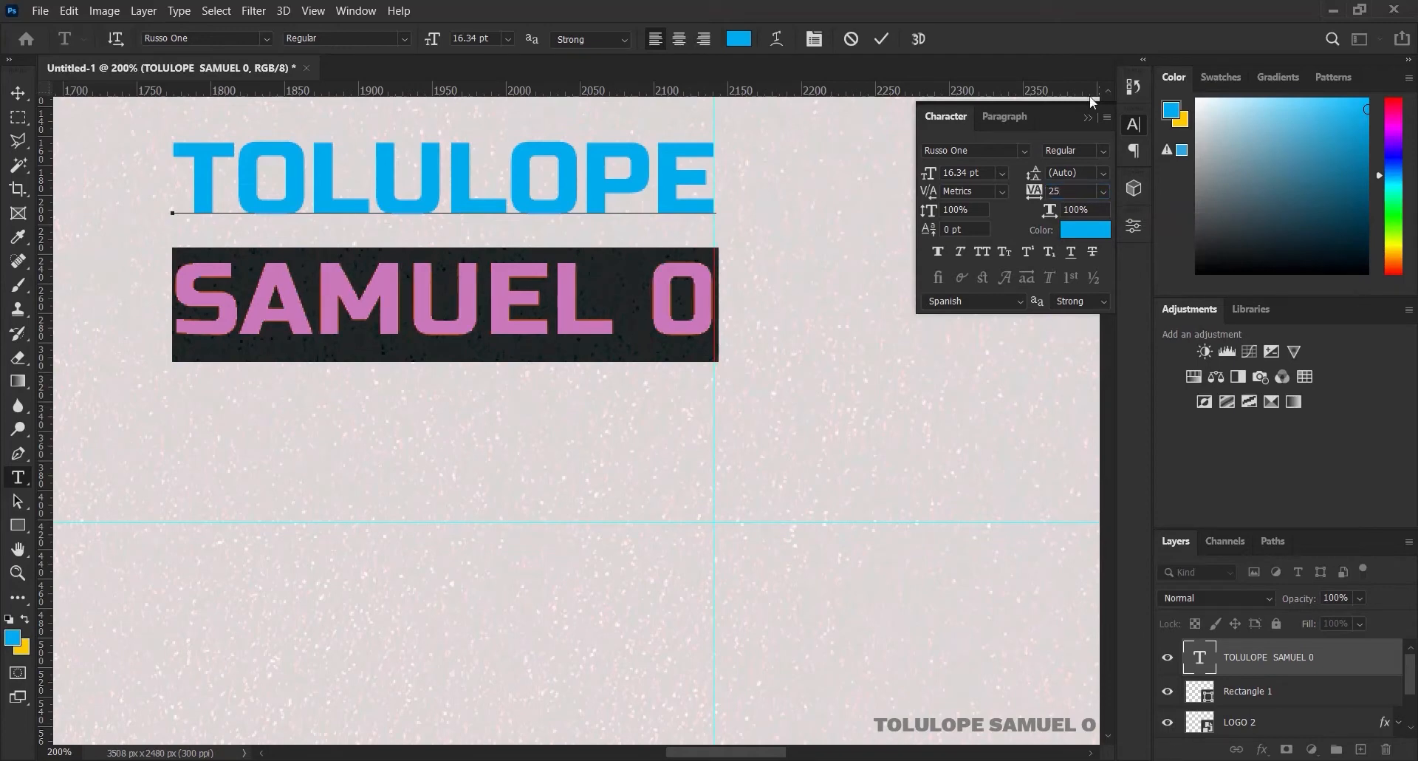
mouse_move(1033, 192)
mouse_down()
mouse_move(1055, 190)
mouse_move(1037, 192)
mouse_up()
click(1056, 191)
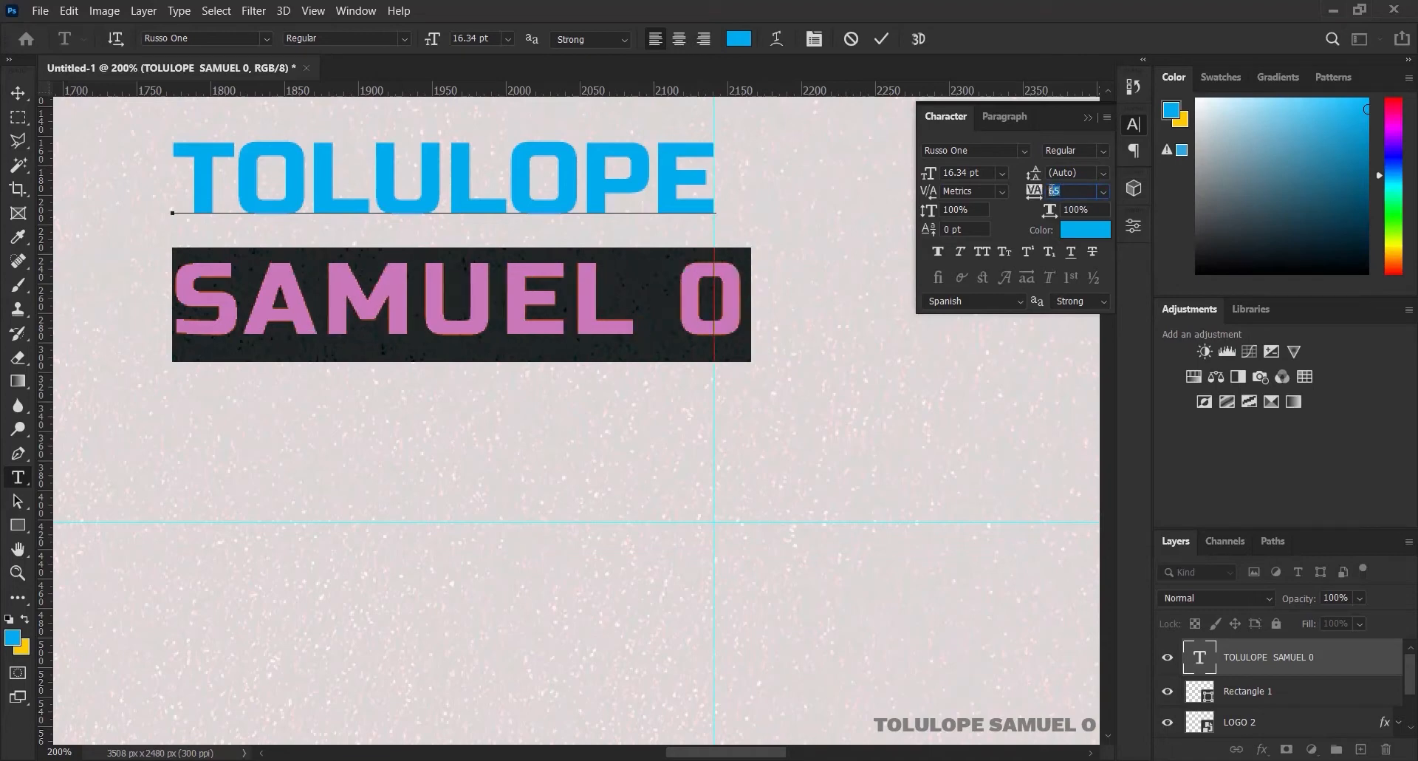
key(Return)
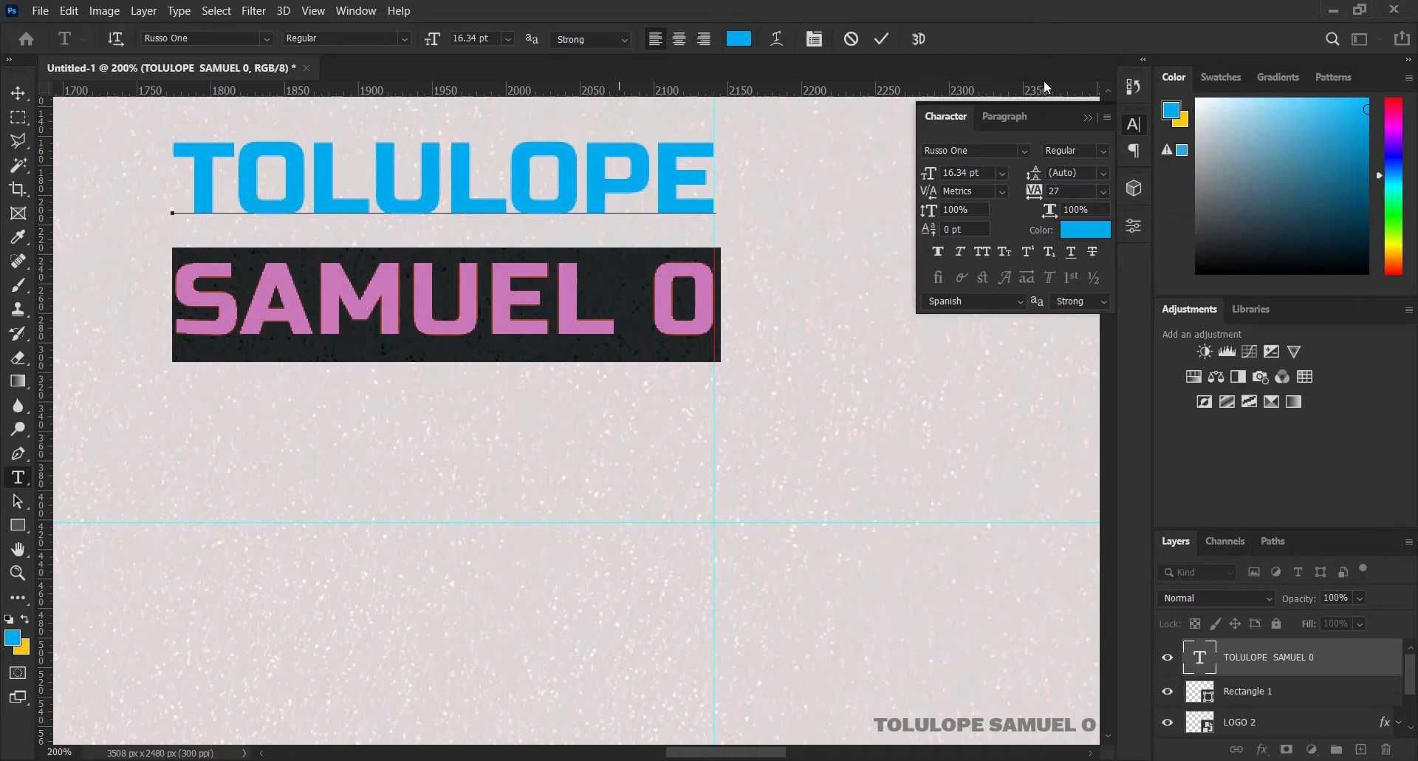
click(1091, 119)
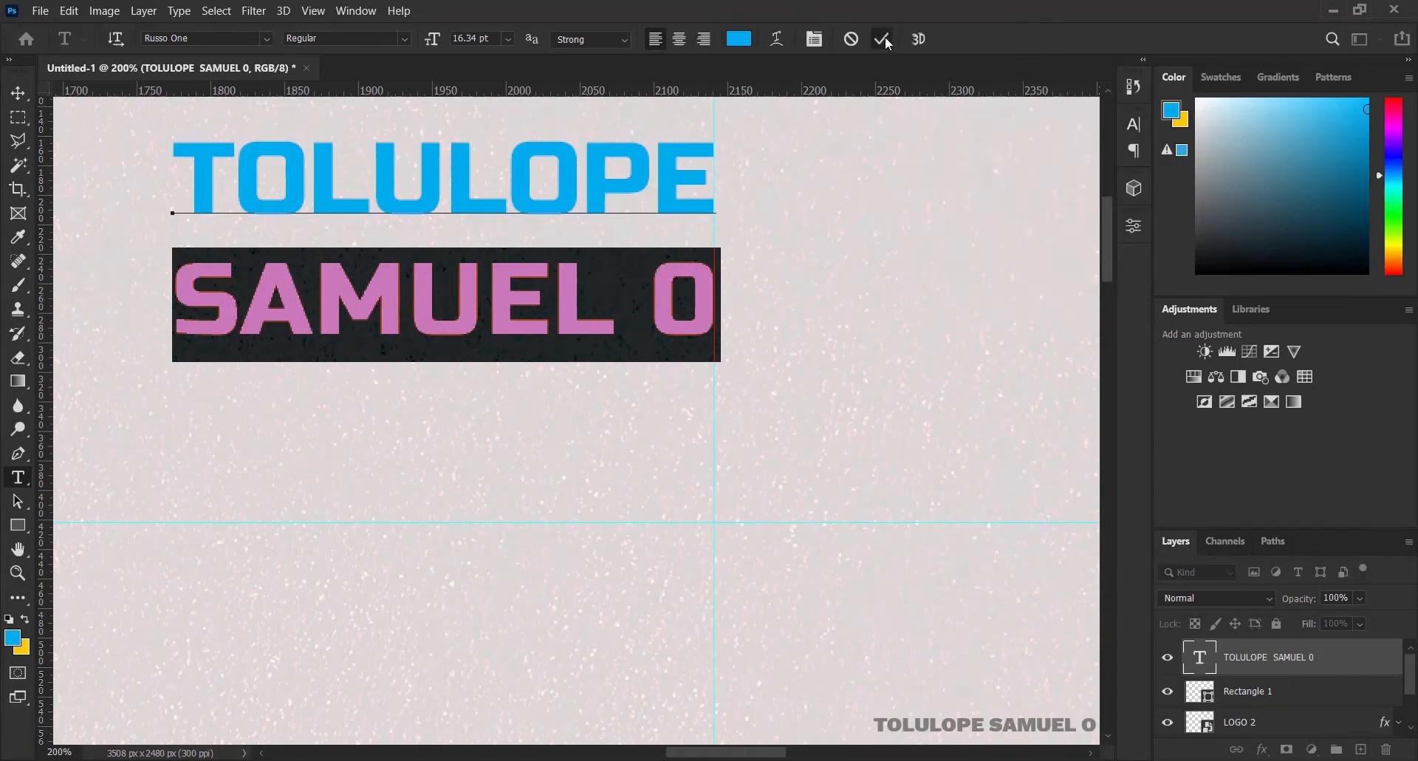
click(883, 39)
Move the name text level with the TS logo, right beside the divider
key(v)
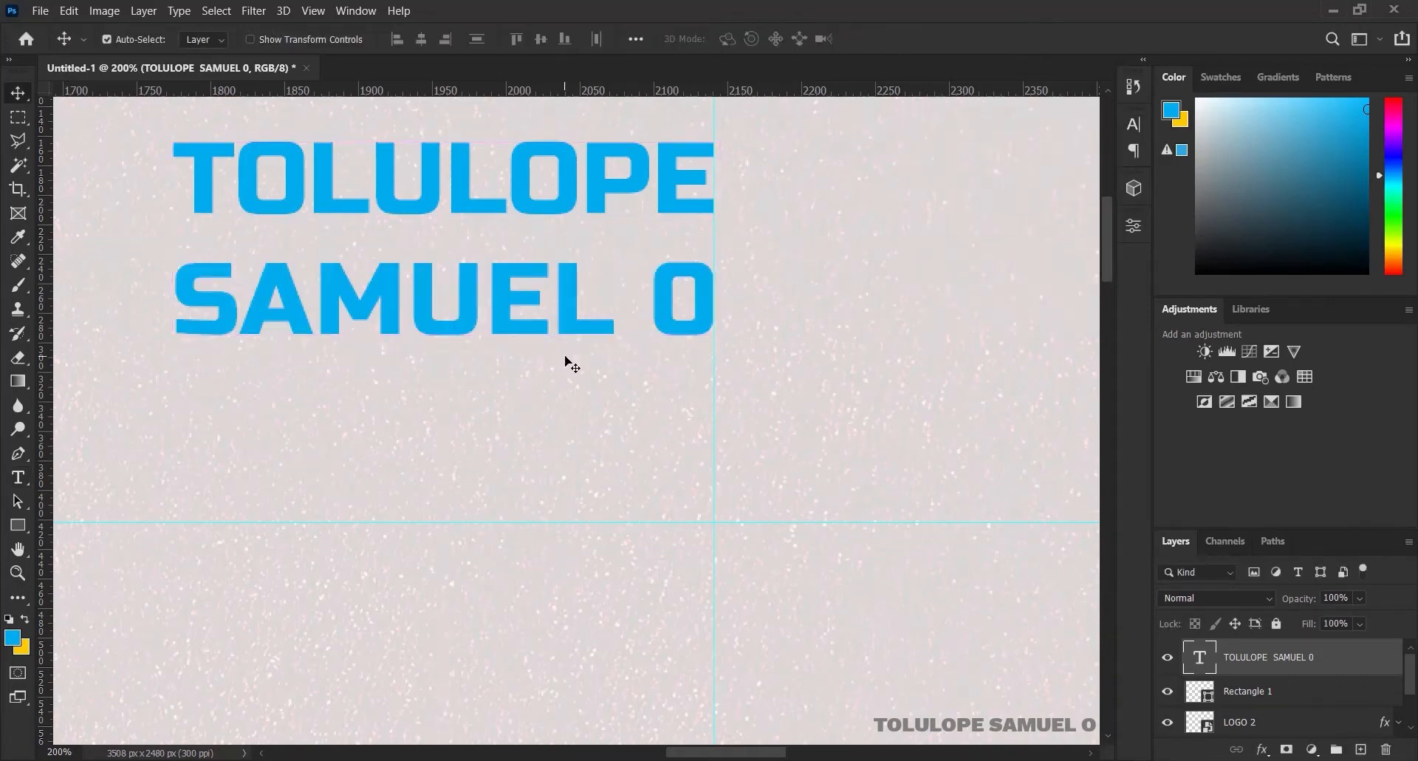
key(ctrl+0)
key(ctrl)
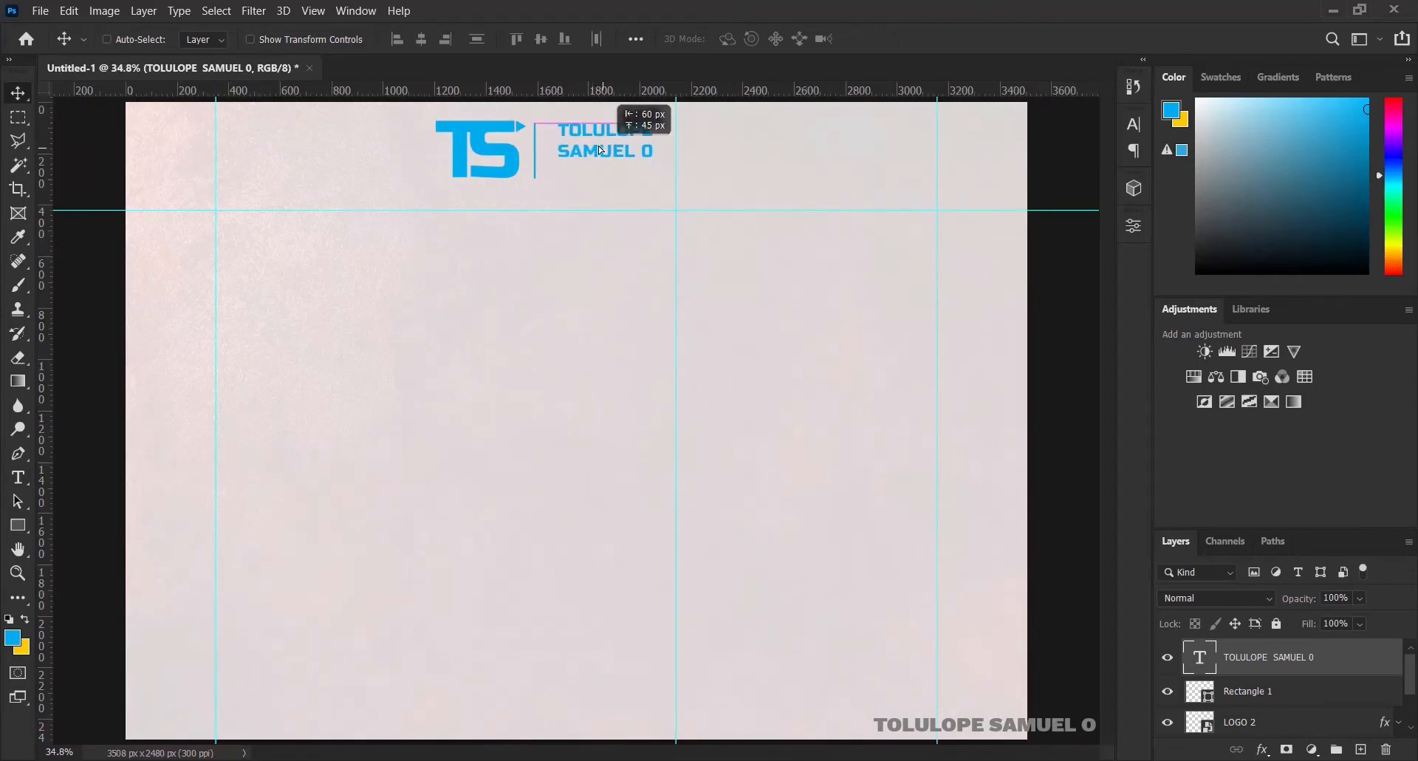
drag(598, 146, 631, 130)
key(ctrl+t)
click(915, 39)
drag(631, 129, 619, 129)
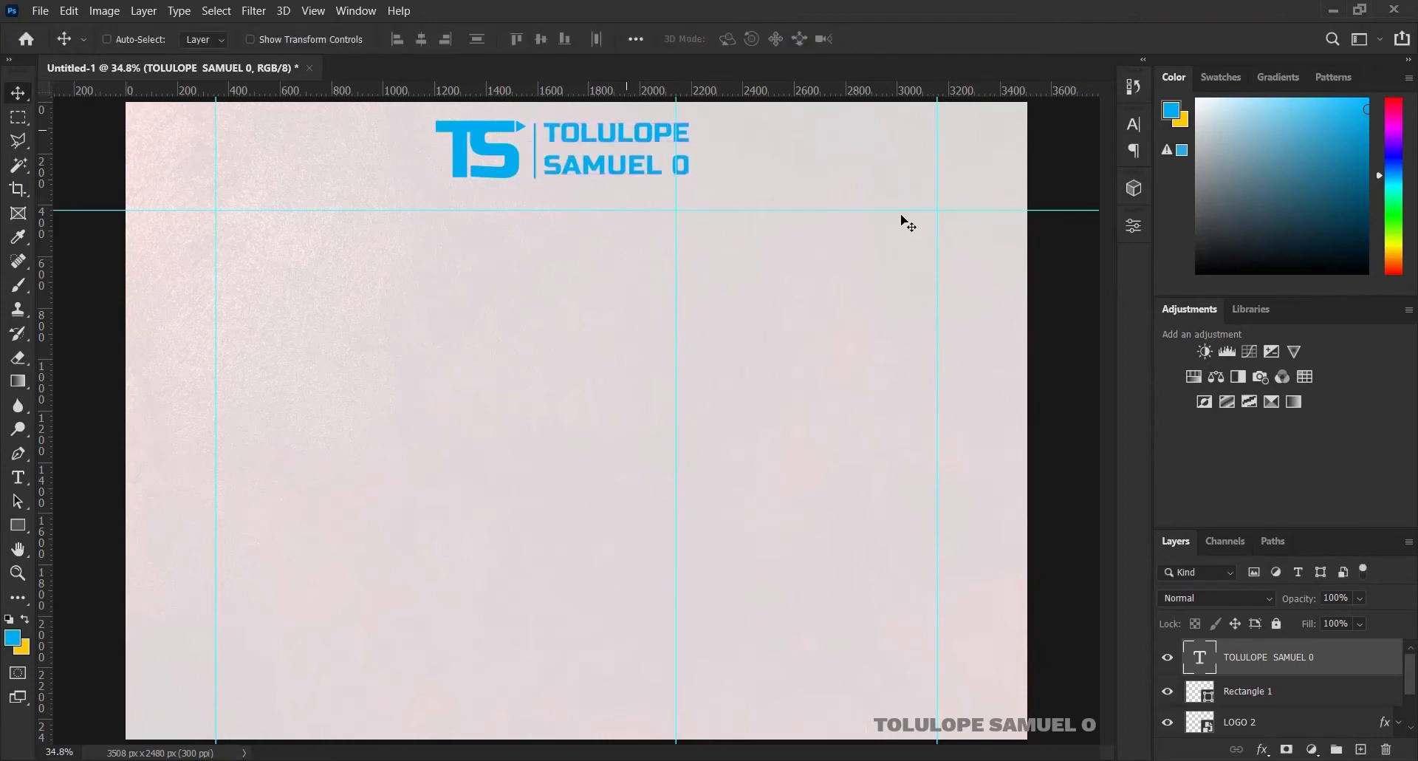
Align the logo, divider and name by vertical centres, group them as TOP, and remove the centre guide
shift+click(1275, 724)
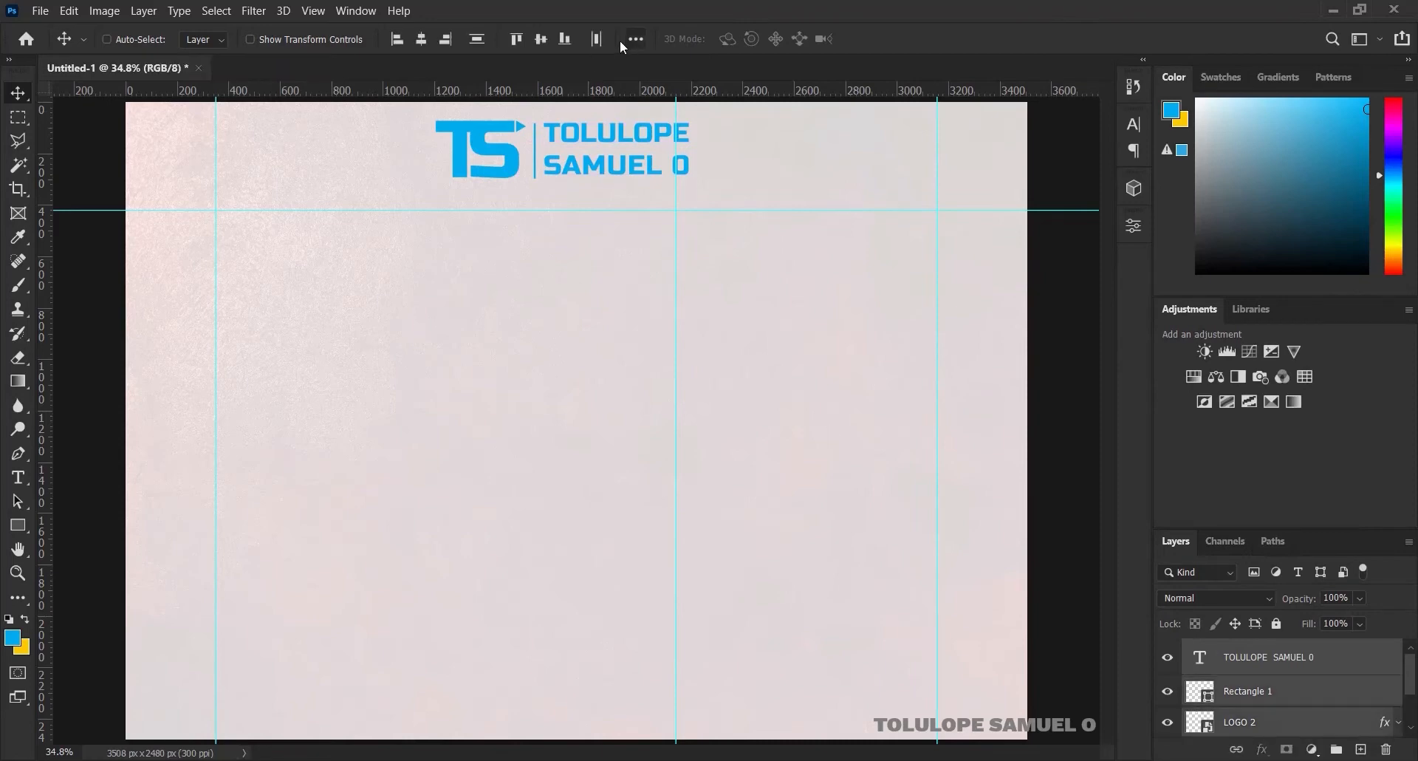
click(539, 39)
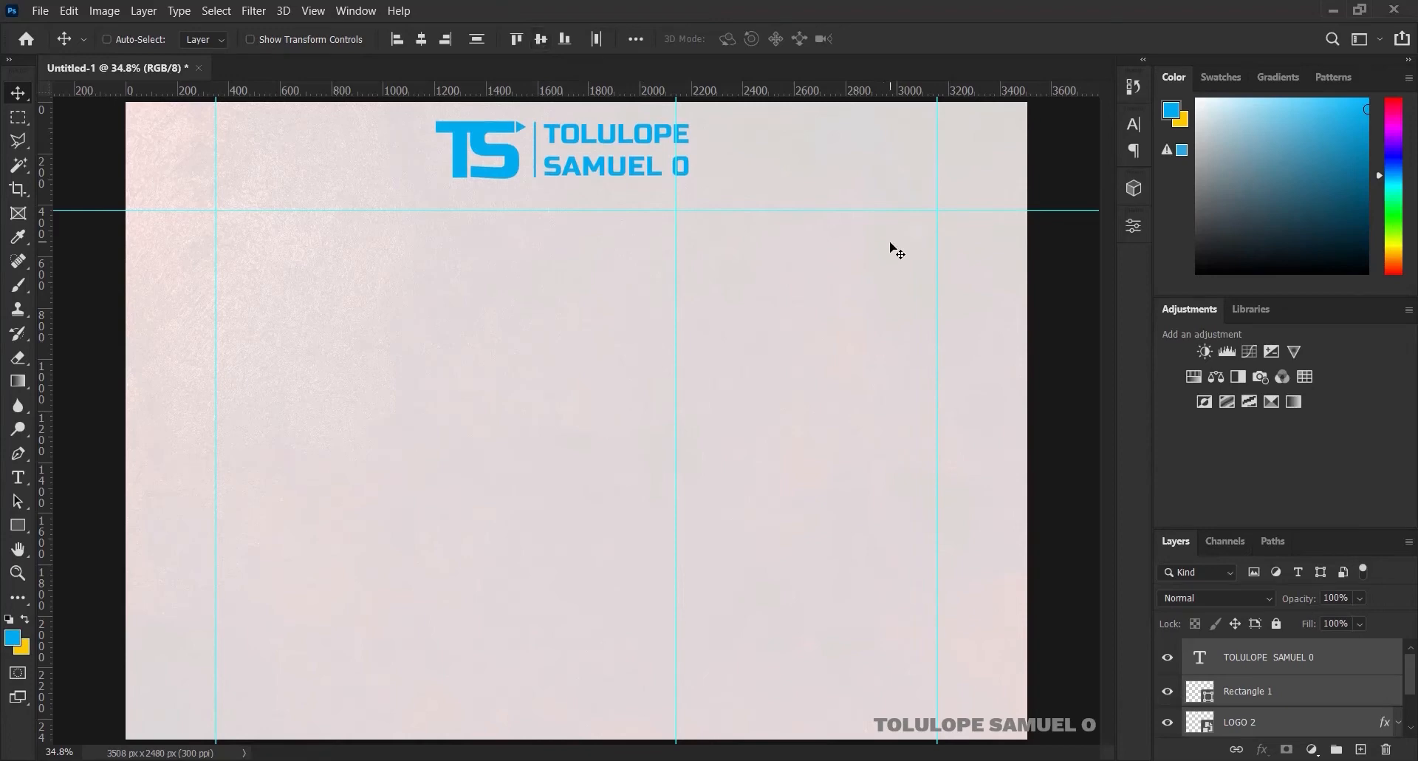
key(ctrl+g)
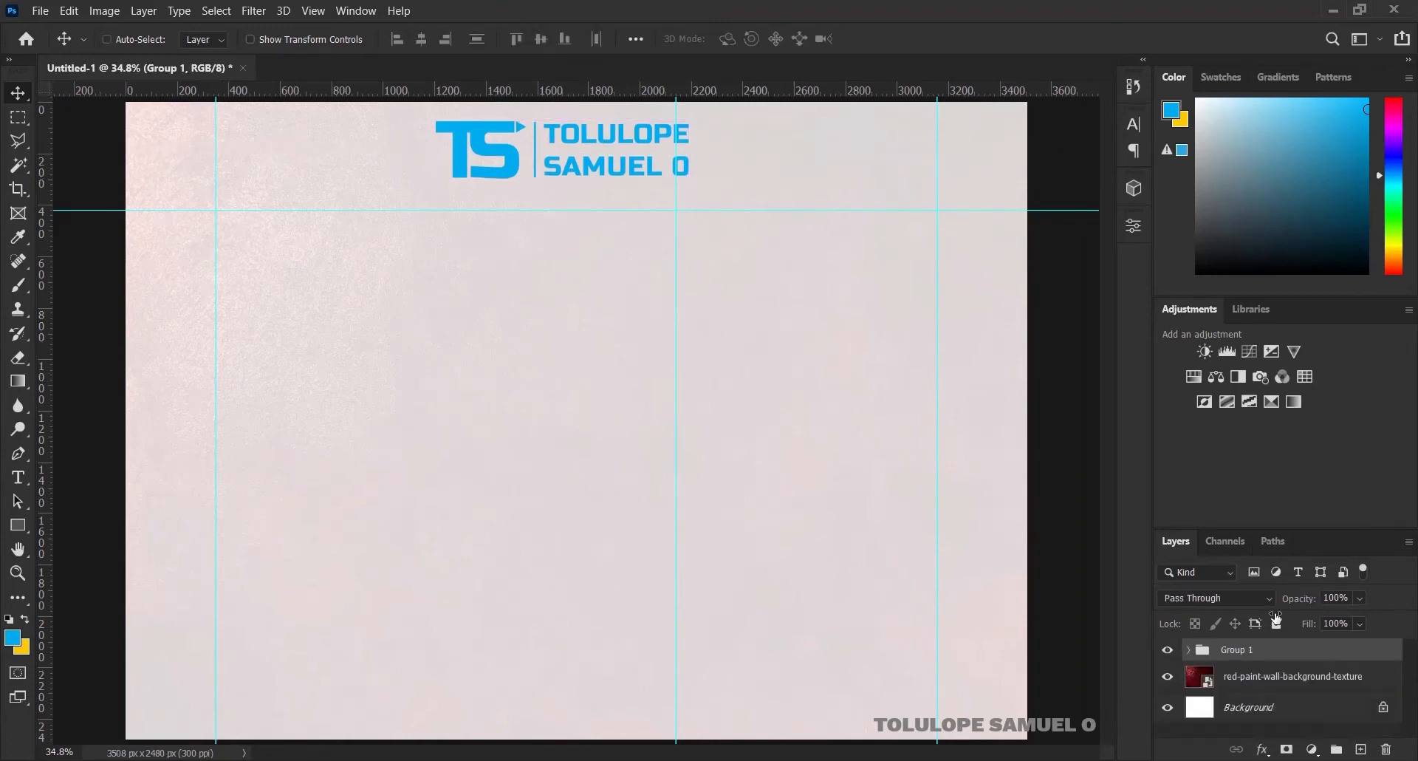
double_click(1245, 648)
text(TOP)
key(Return)
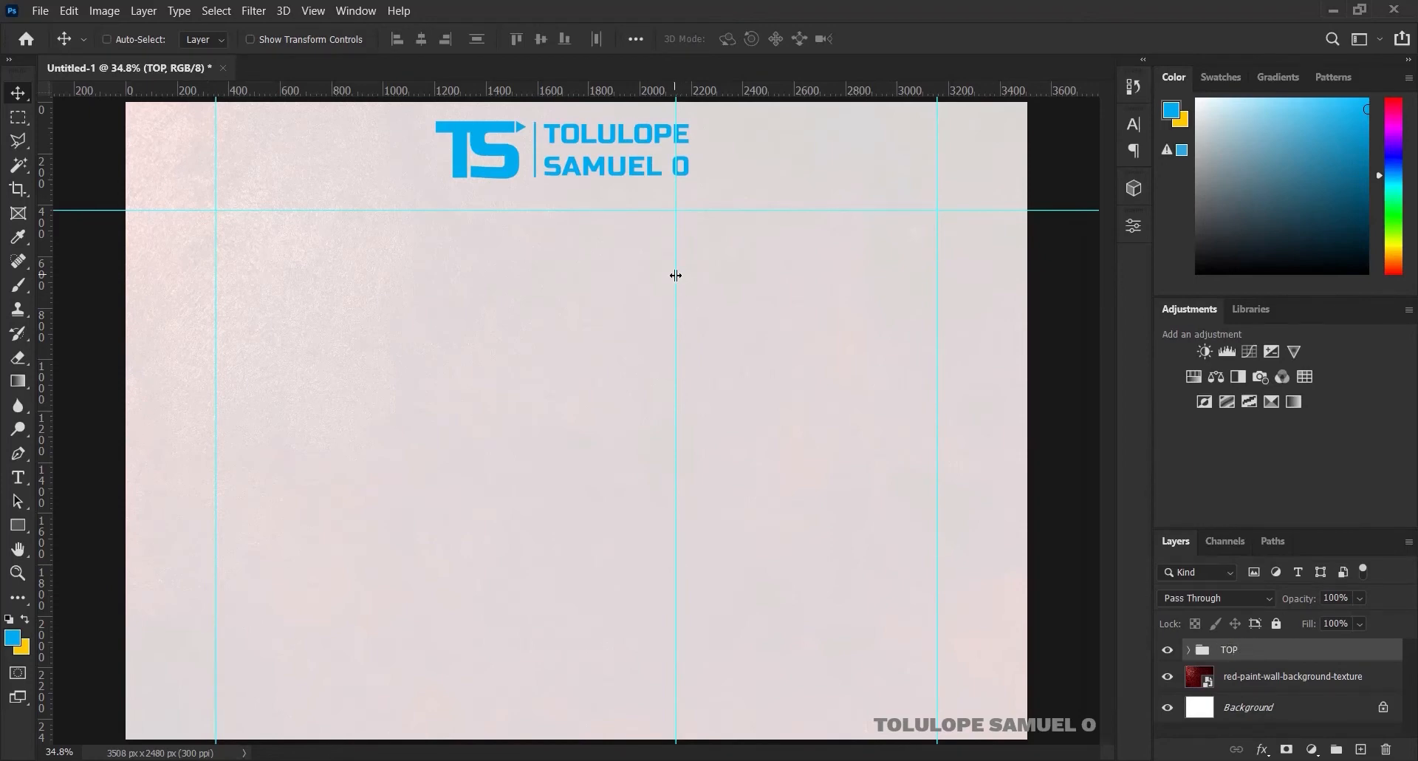
drag(676, 276, 70, 321)
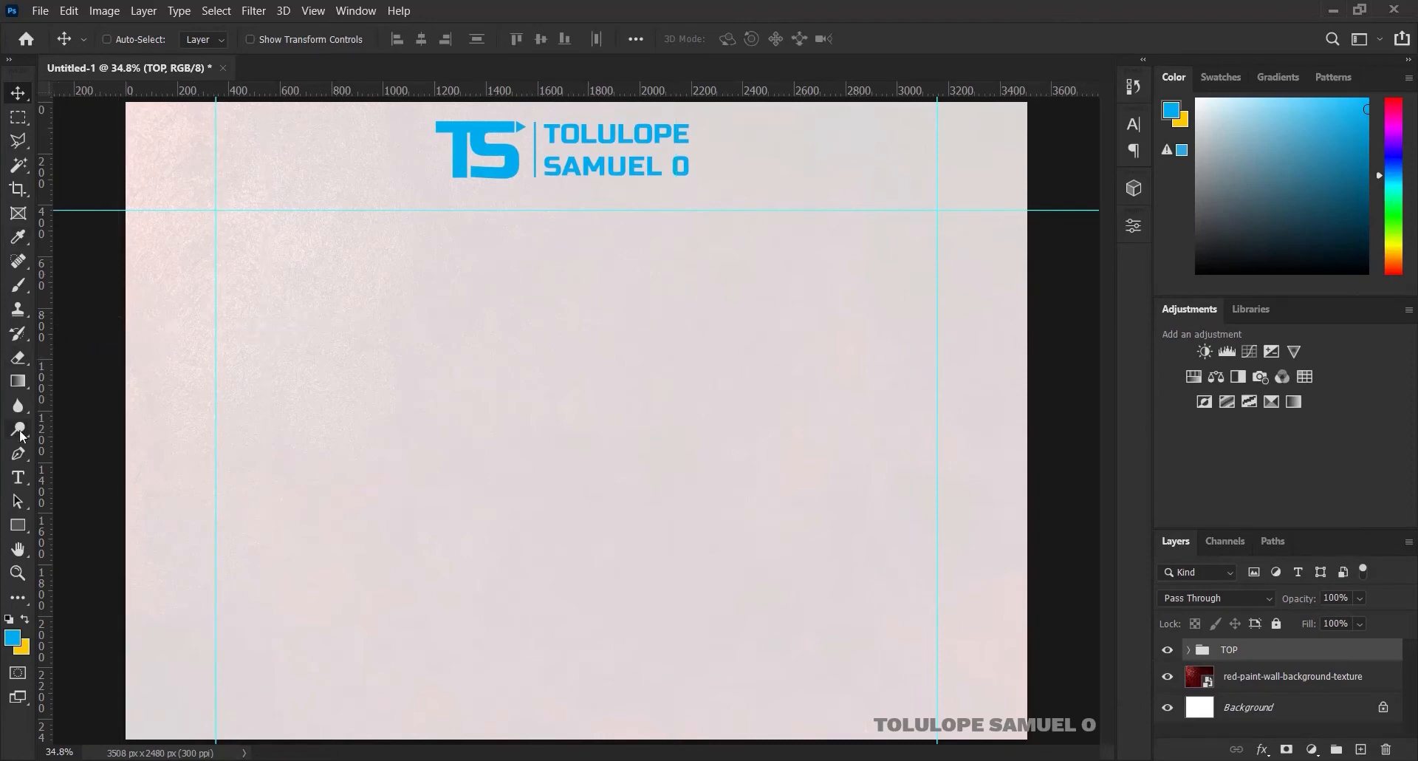
Draw a thin 399 × 17 px blue bar flush with the left page edge under the logo, then duplicate it
click(19, 525)
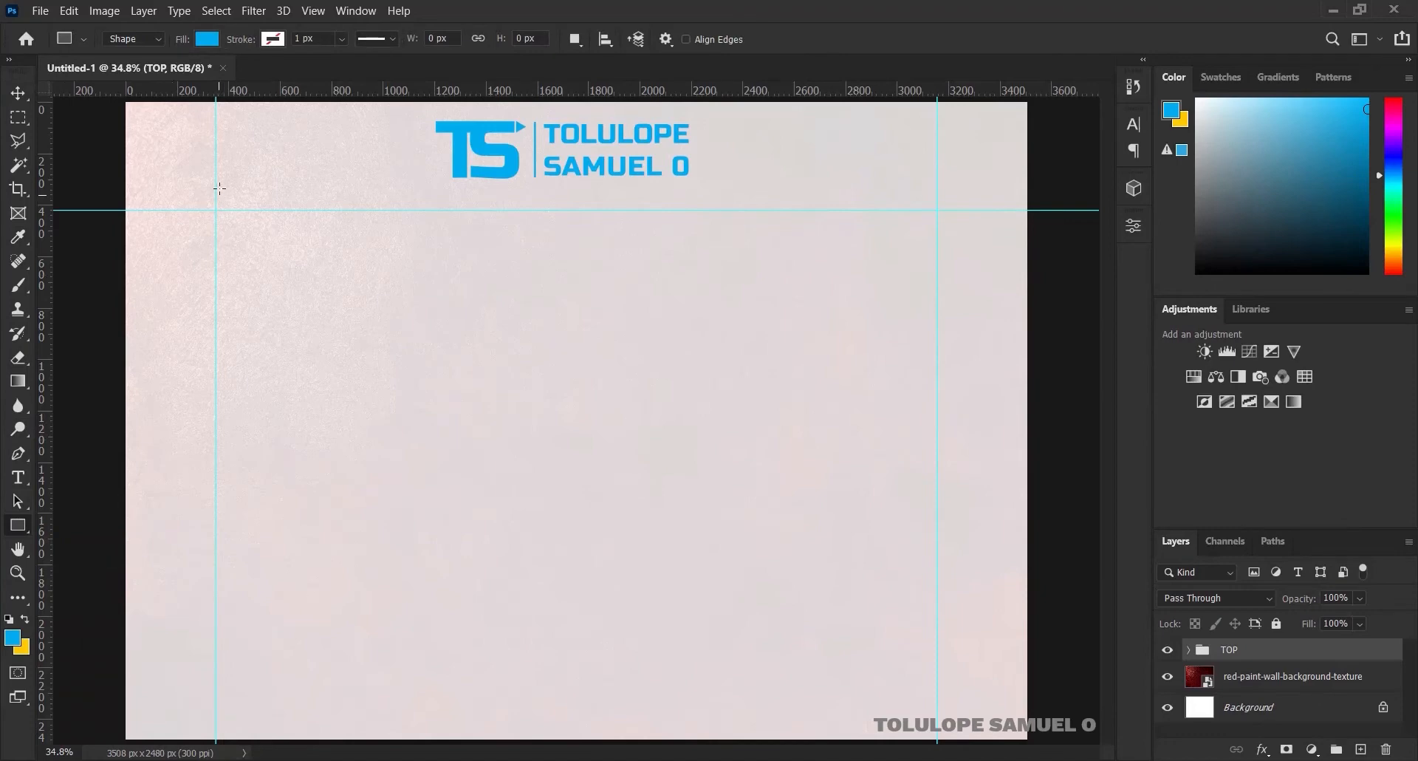
drag(132, 199, 234, 202)
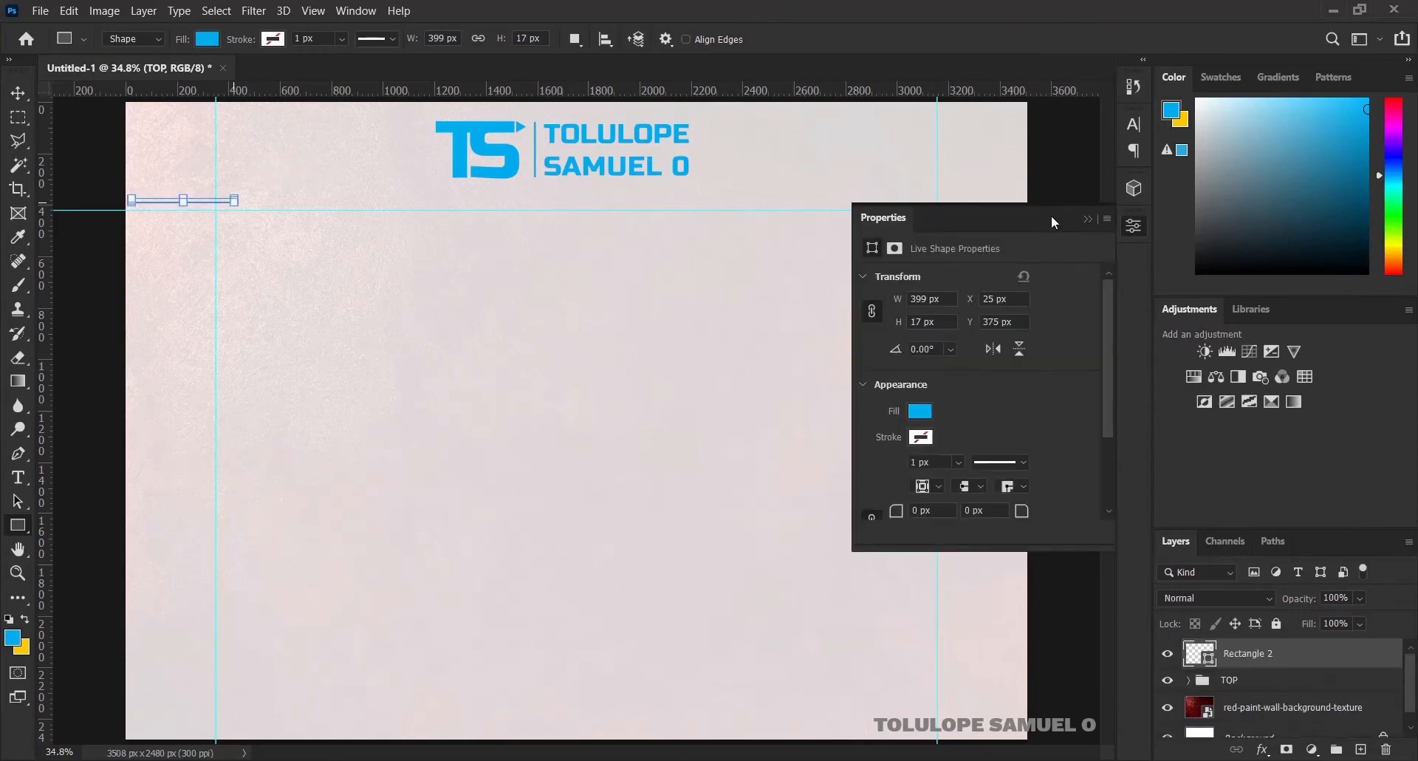
click(1087, 216)
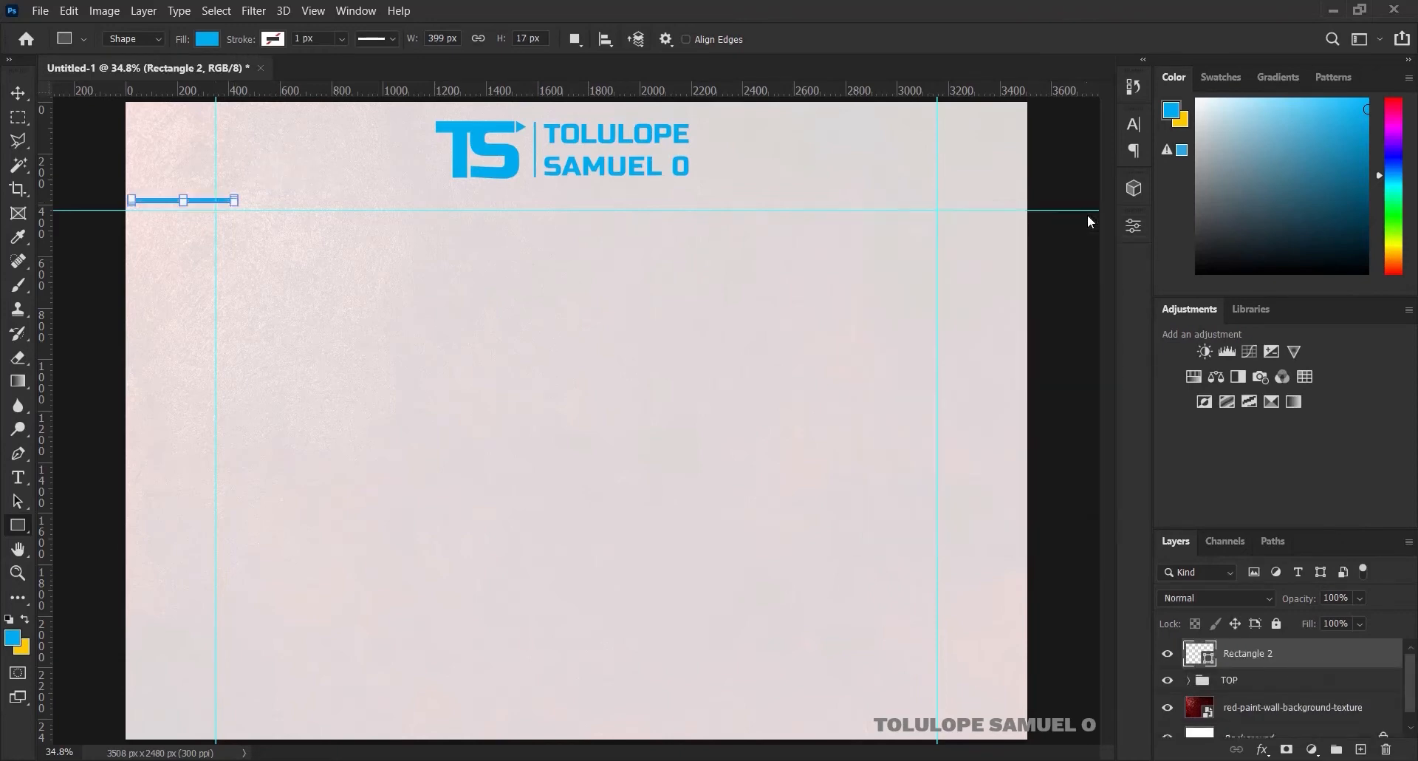
click(19, 93)
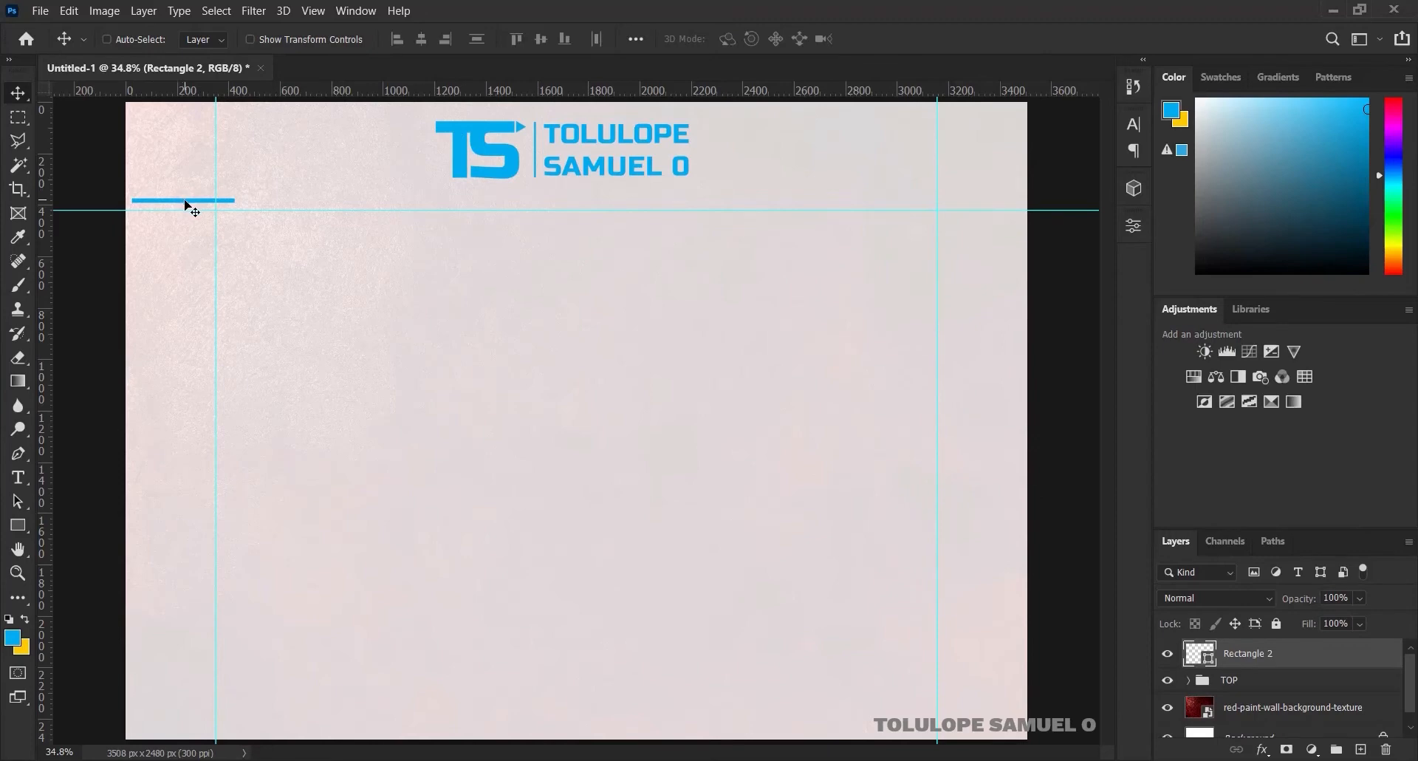
drag(185, 205, 169, 201)
key(ctrl)
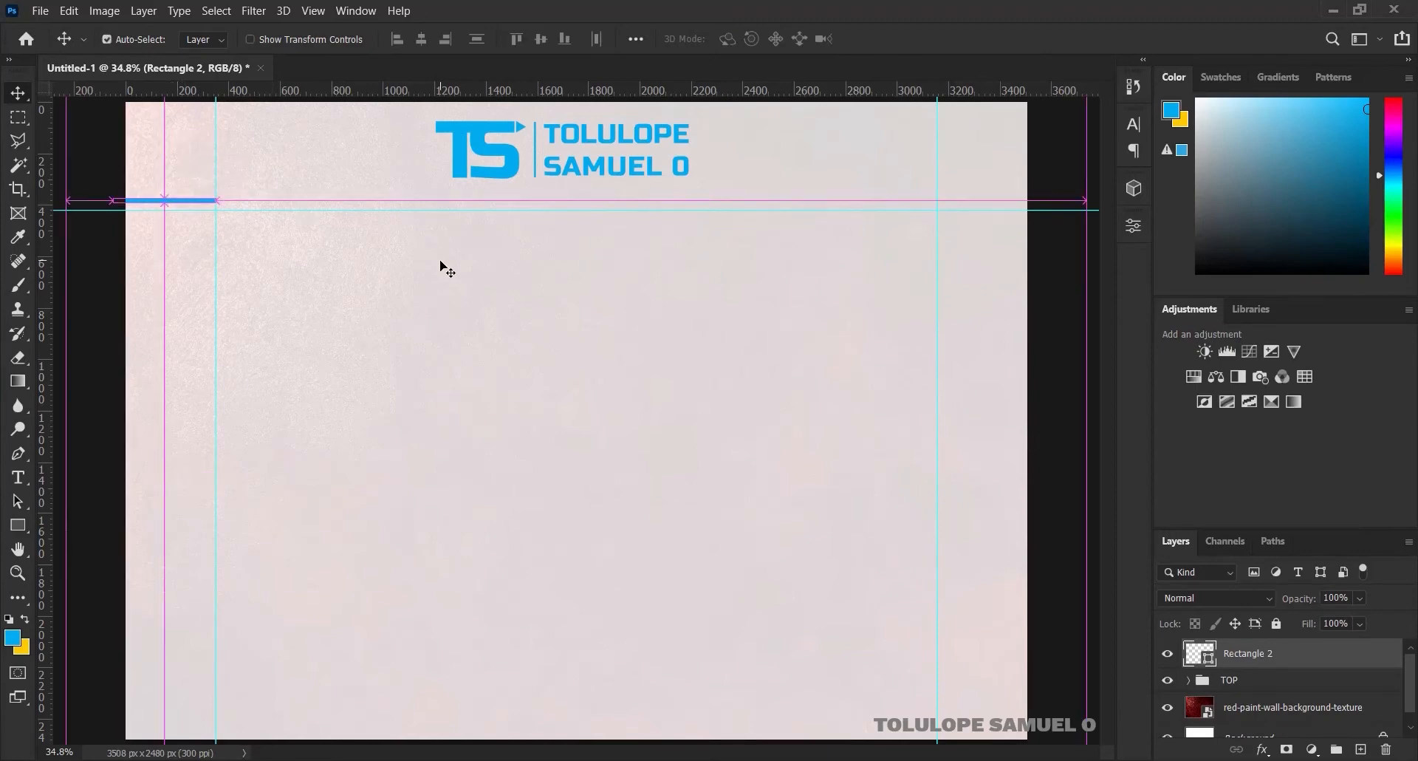
key(ctrl+j)
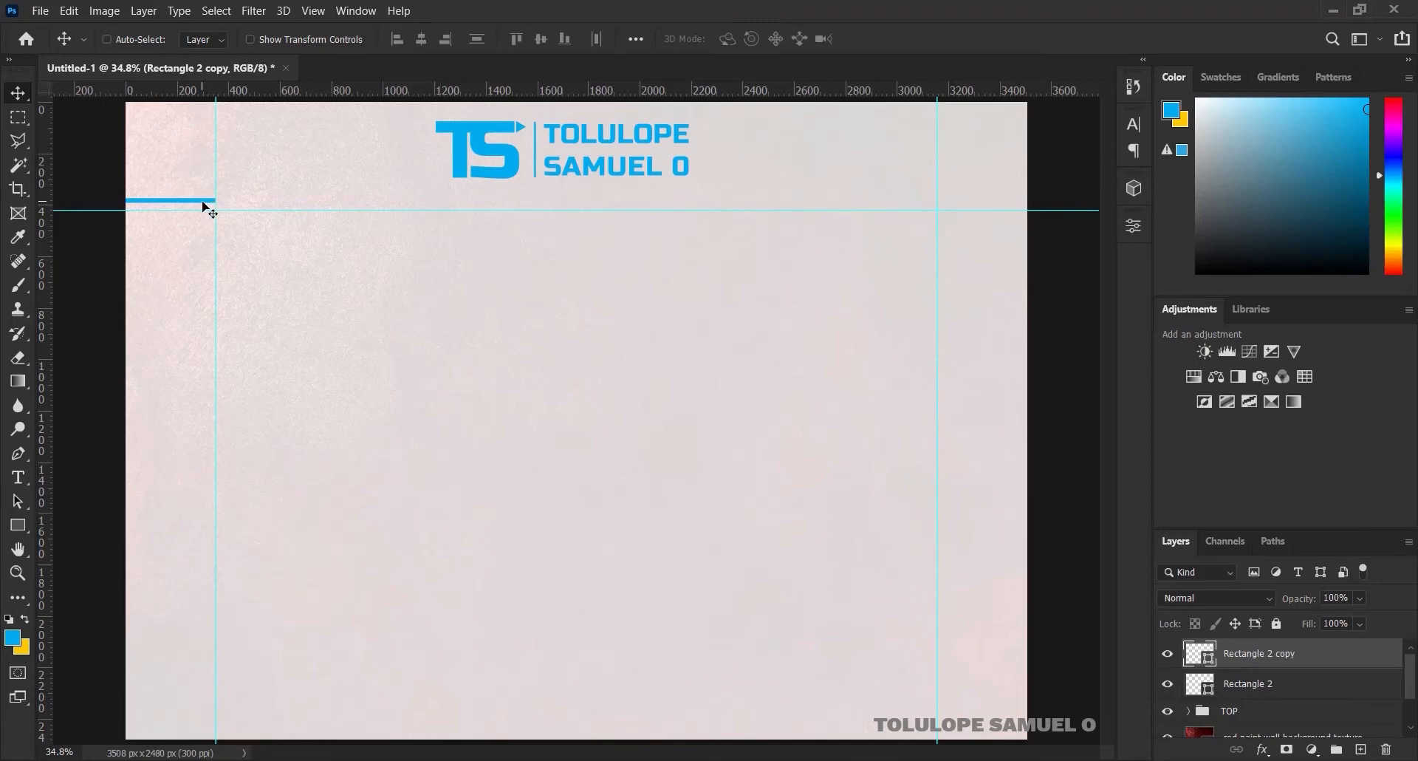
Slide the copied bar right along the guide and widen it into the second segment
drag(241, 198, 308, 198)
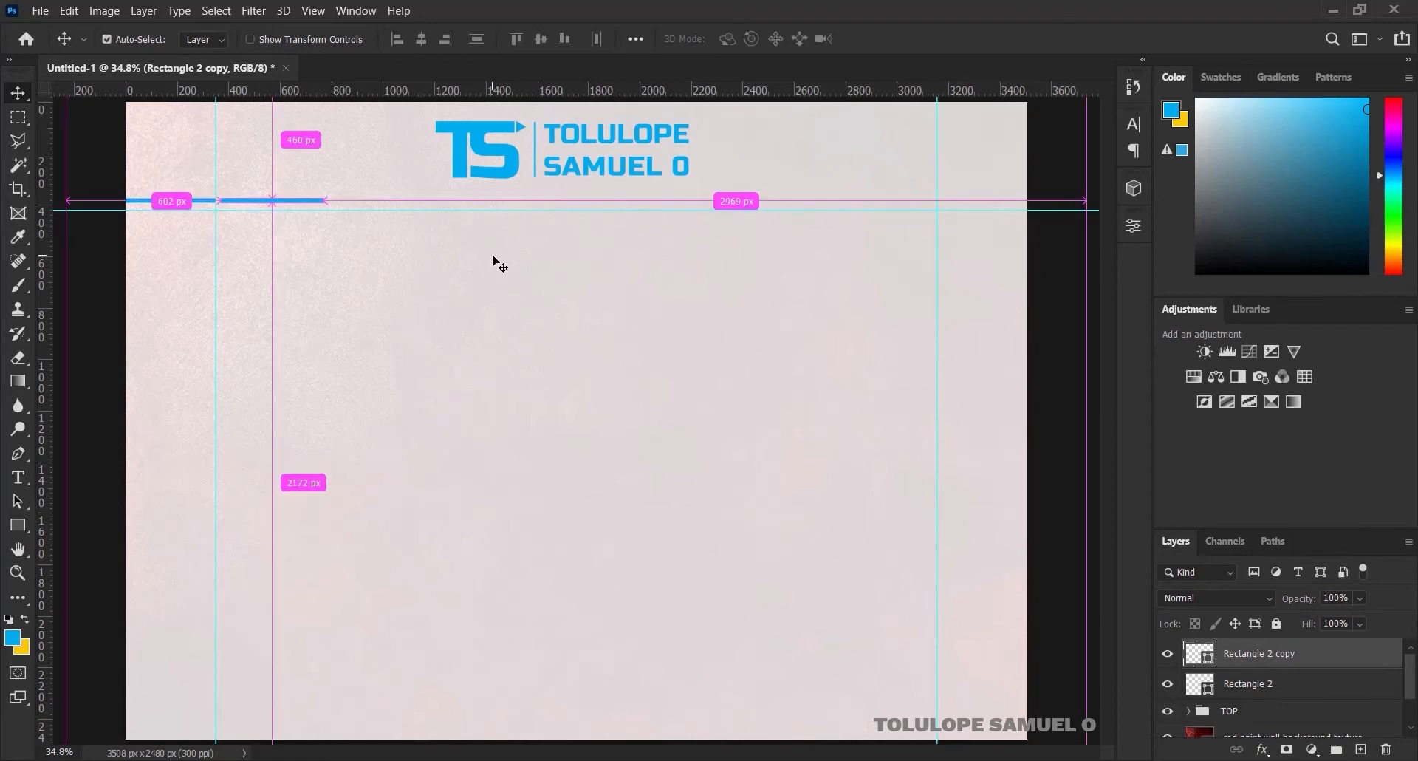
key(ctrl+j)
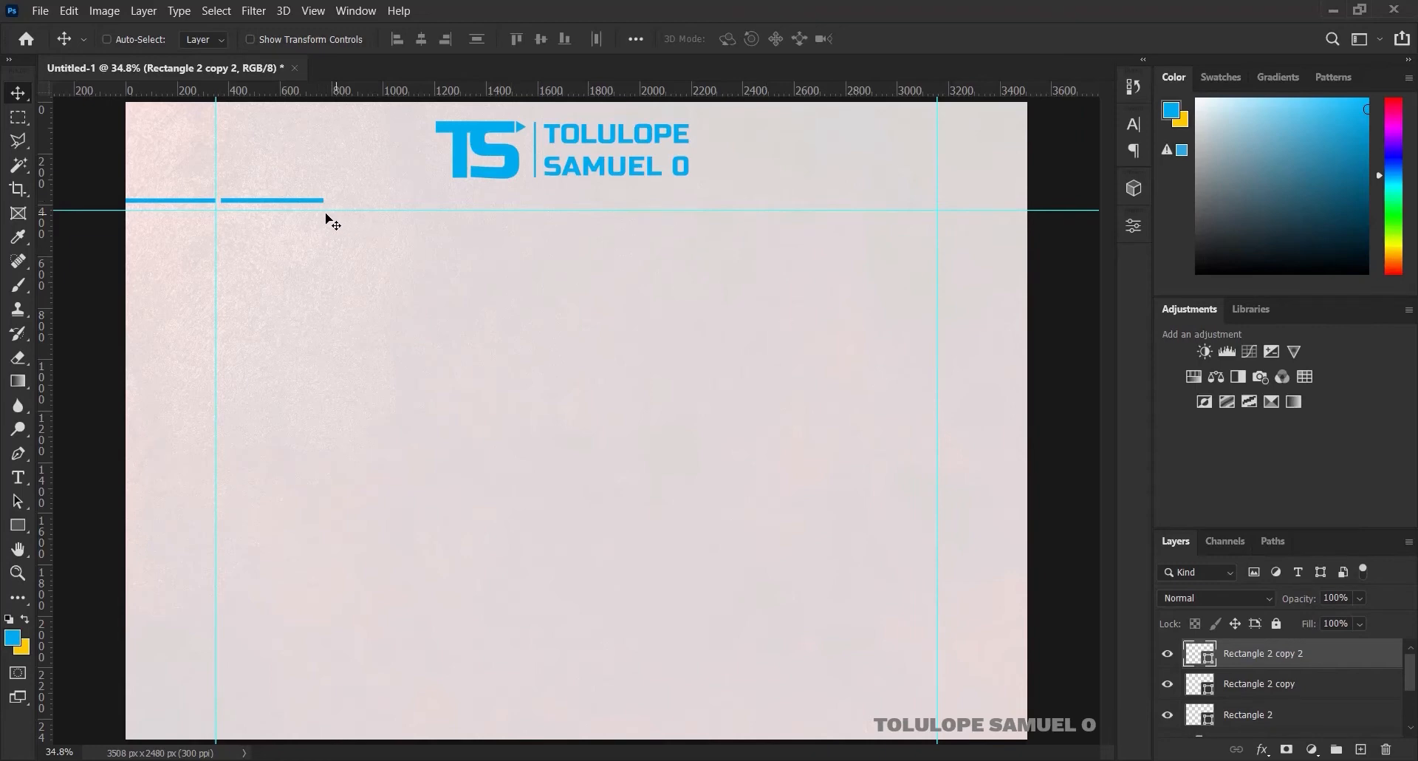
drag(316, 207, 409, 192)
key(Delete)
key(ctrl+t)
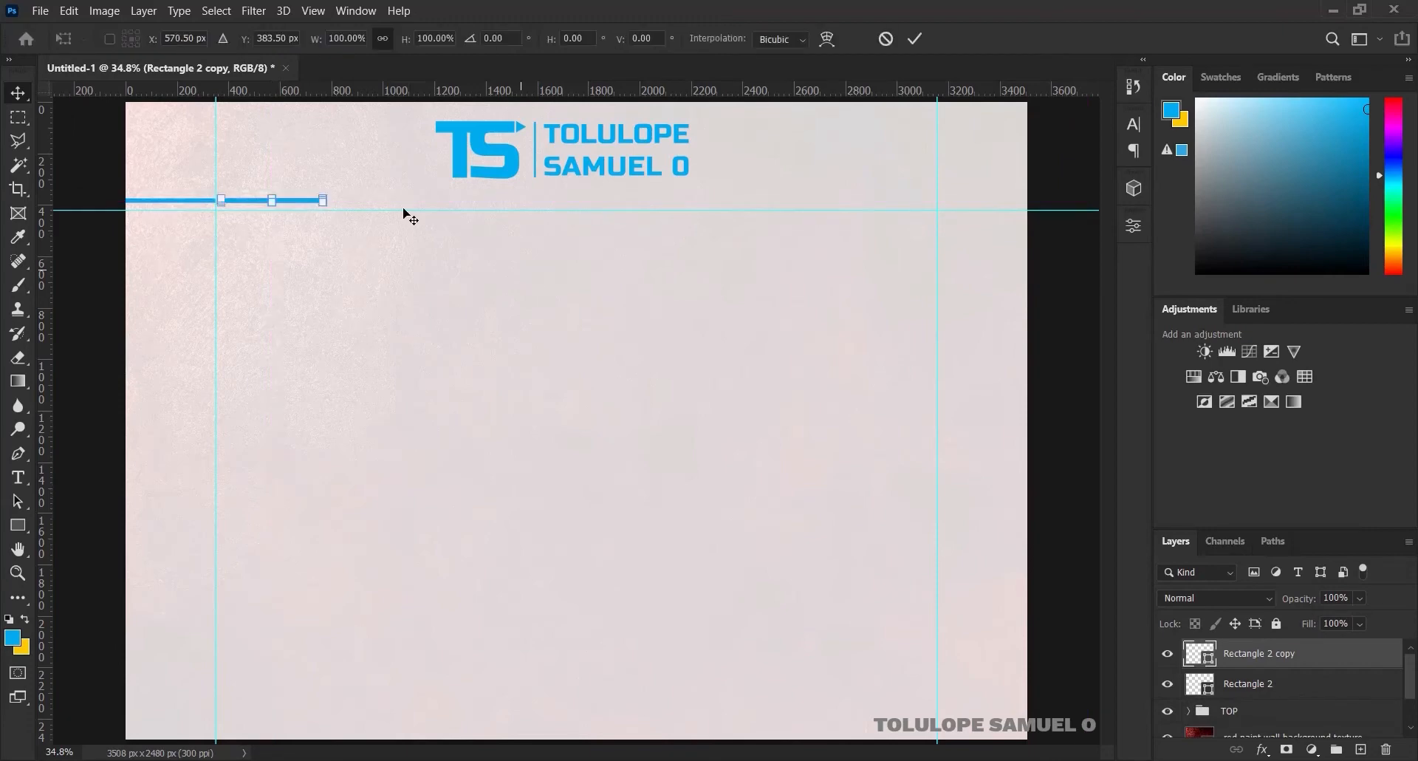
click(915, 37)
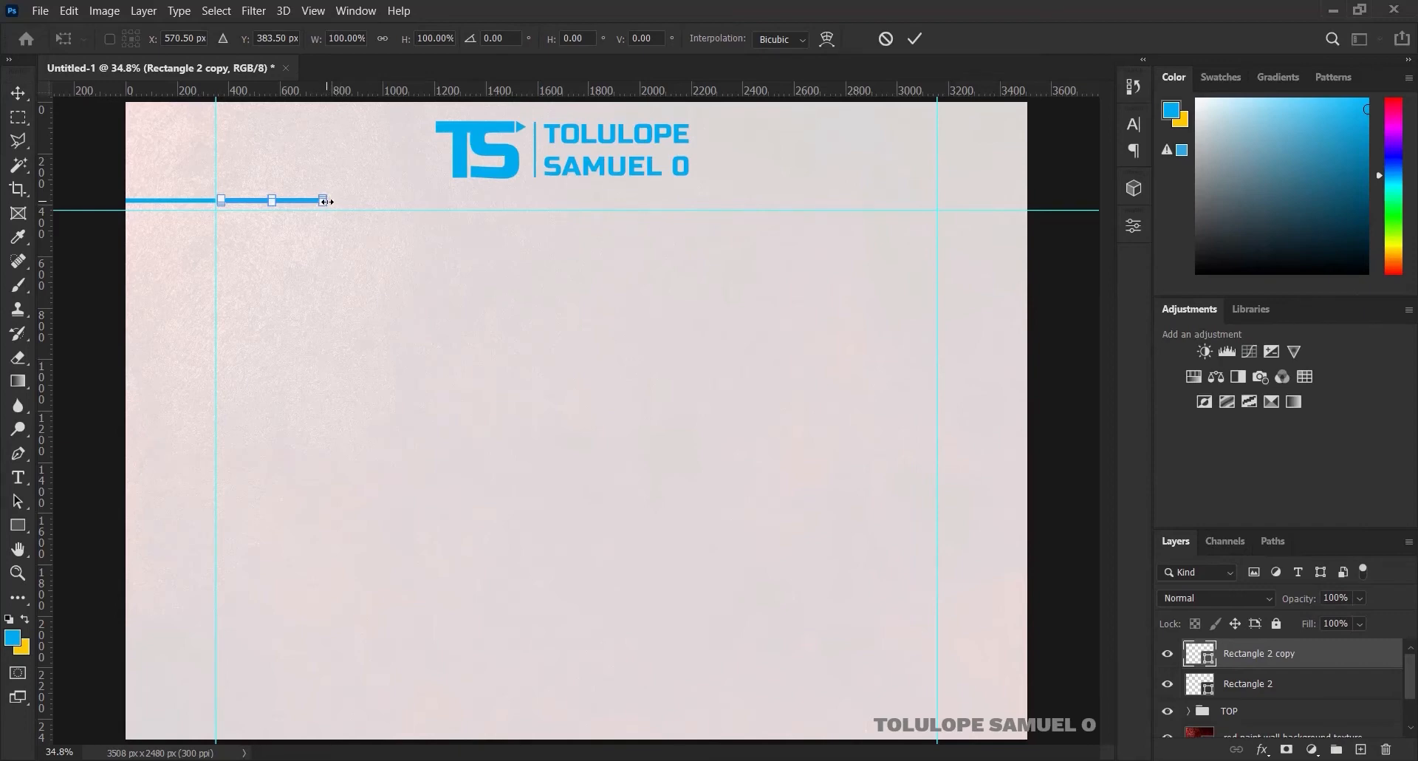
drag(325, 201, 346, 199)
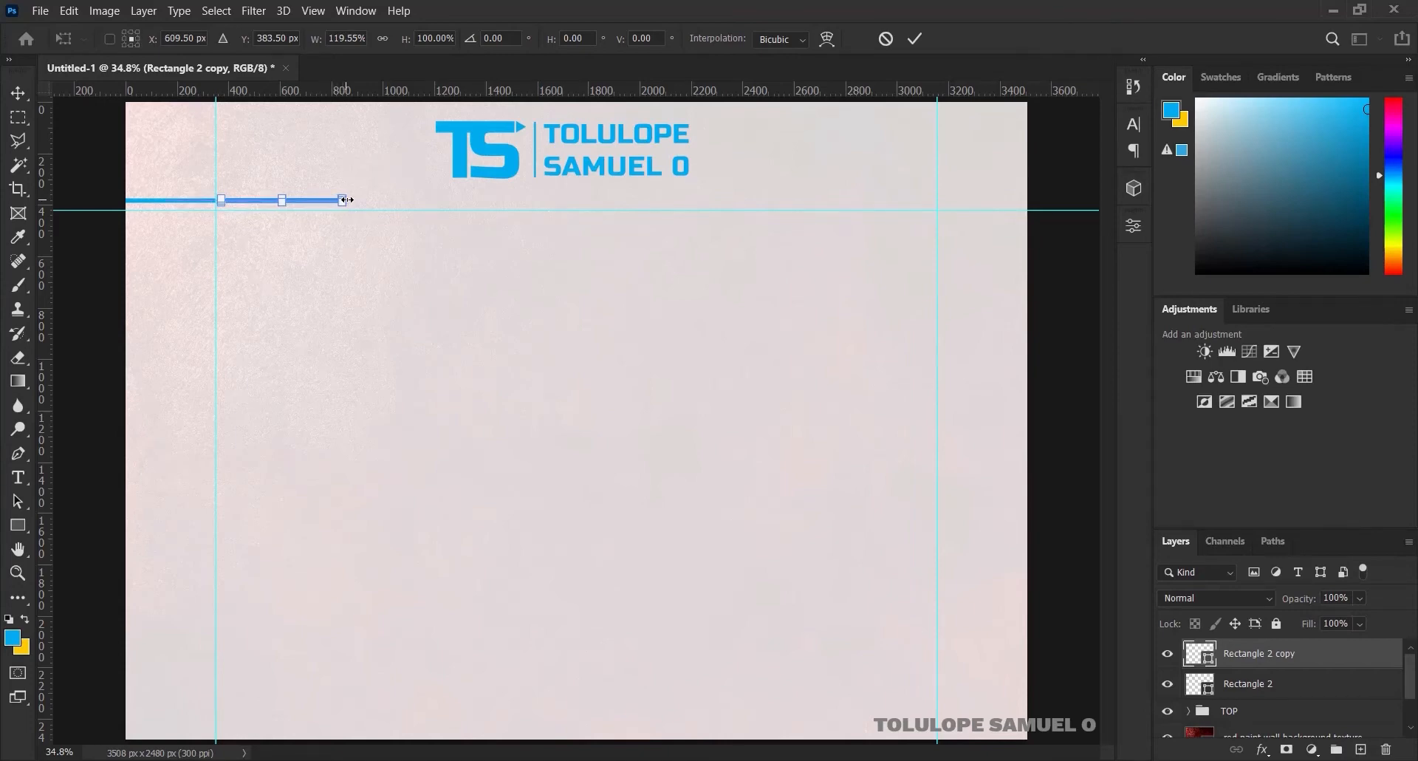
click(924, 35)
Duplicate the second bar, place it to its right, and stretch it to the right page edge
key(ctrl+j)
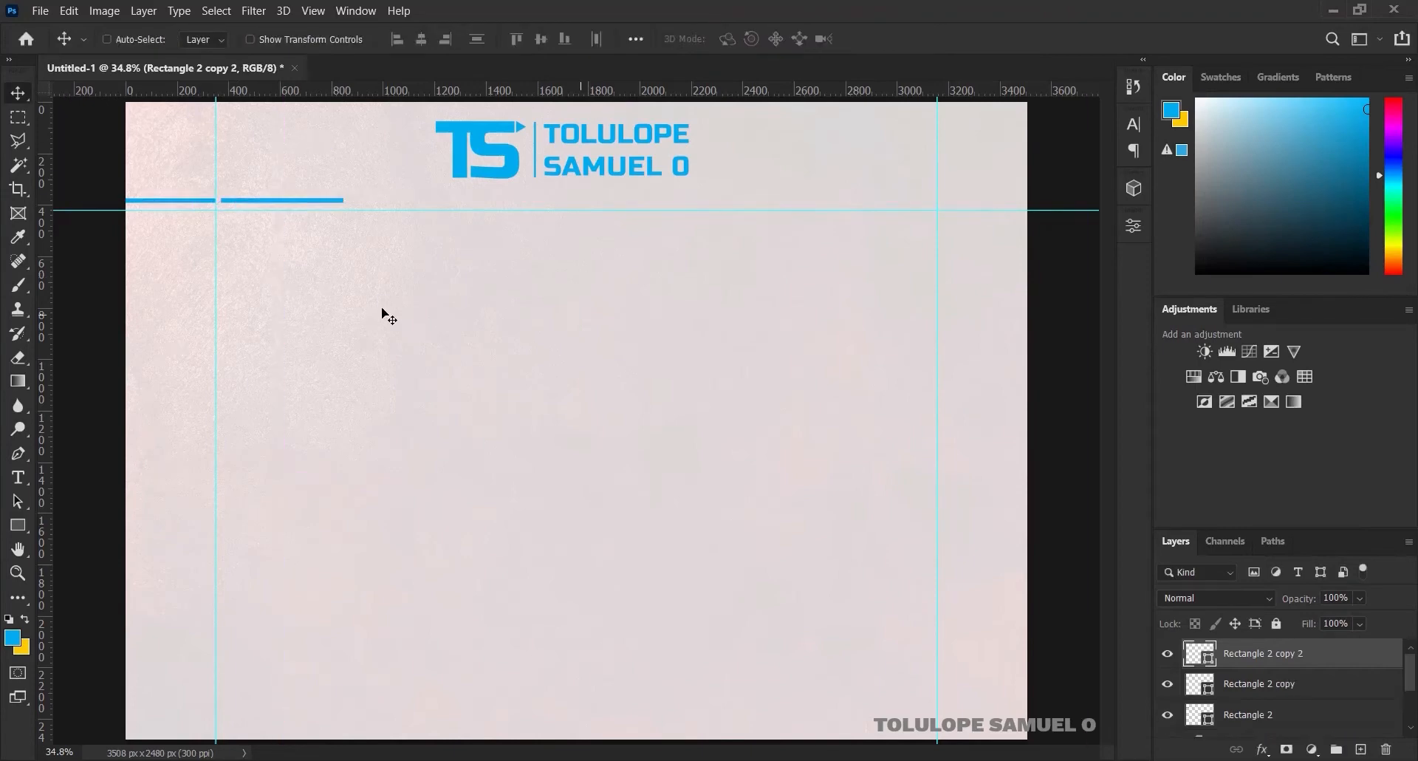
drag(334, 207, 434, 208)
key(ctrl+t)
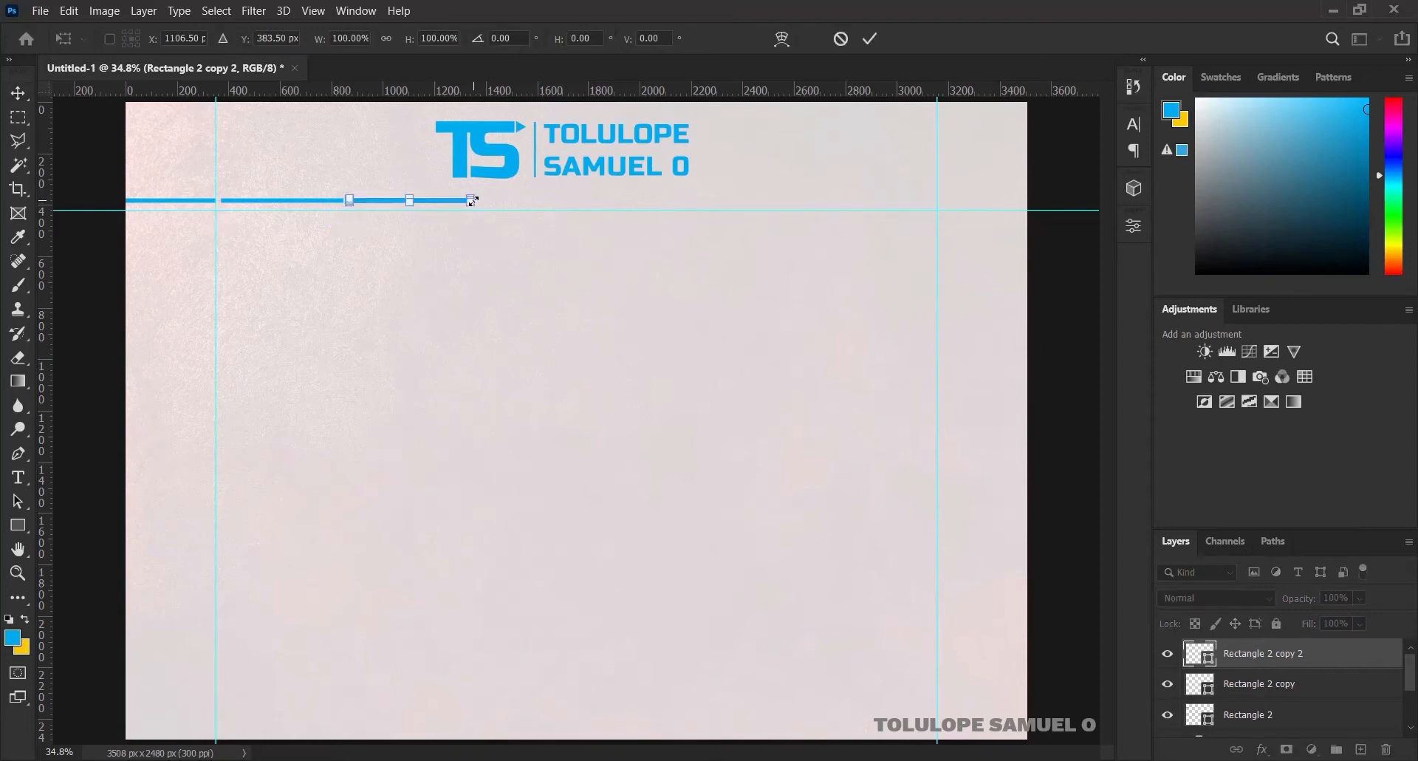
drag(473, 201, 1052, 168)
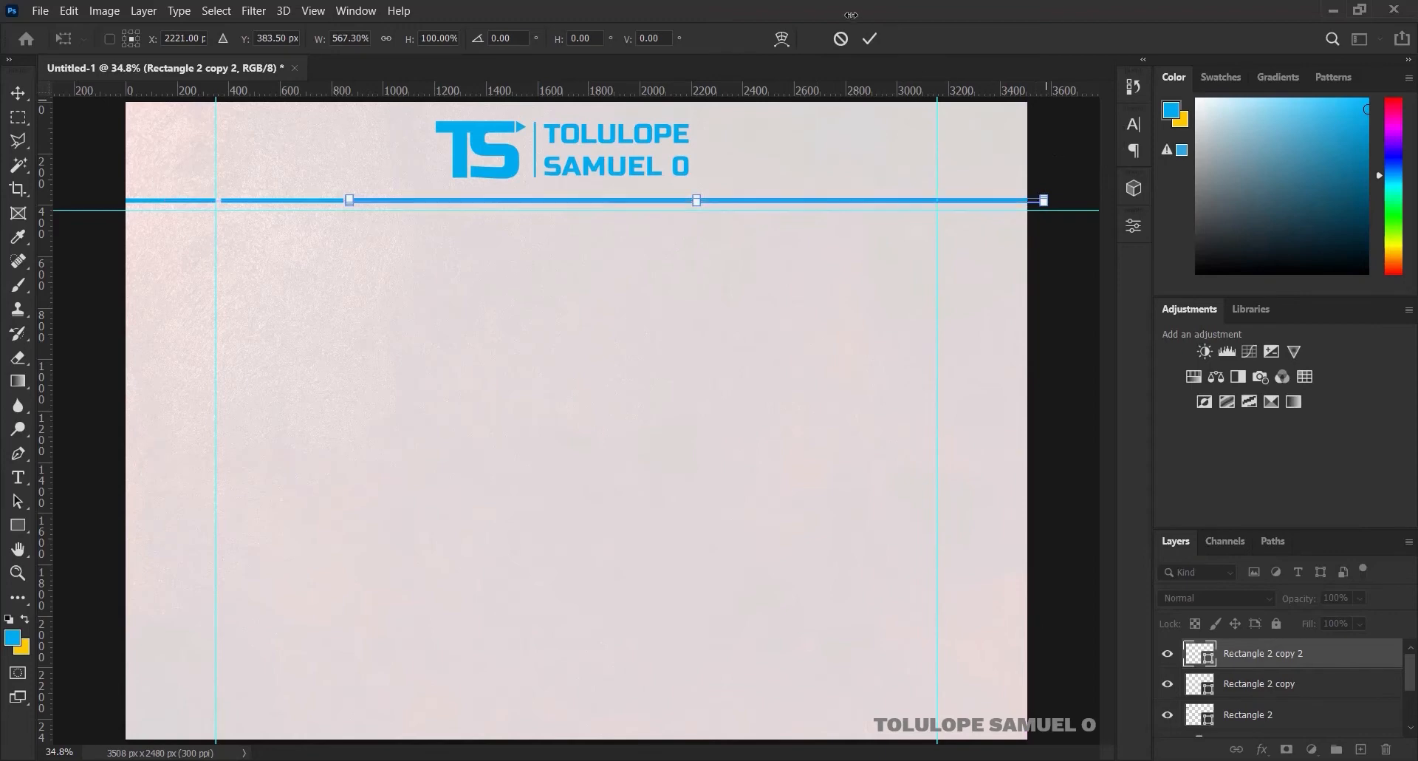
click(871, 40)
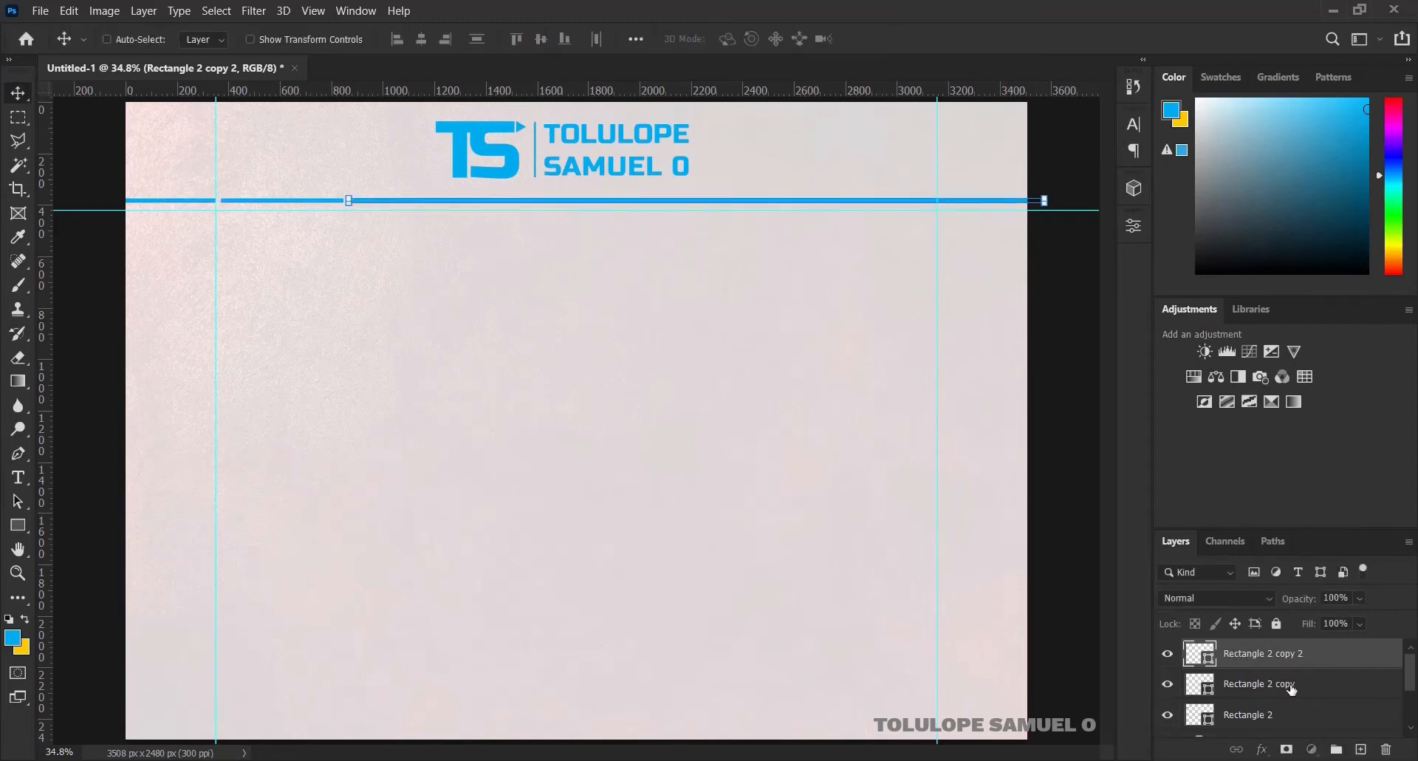
click(1217, 689)
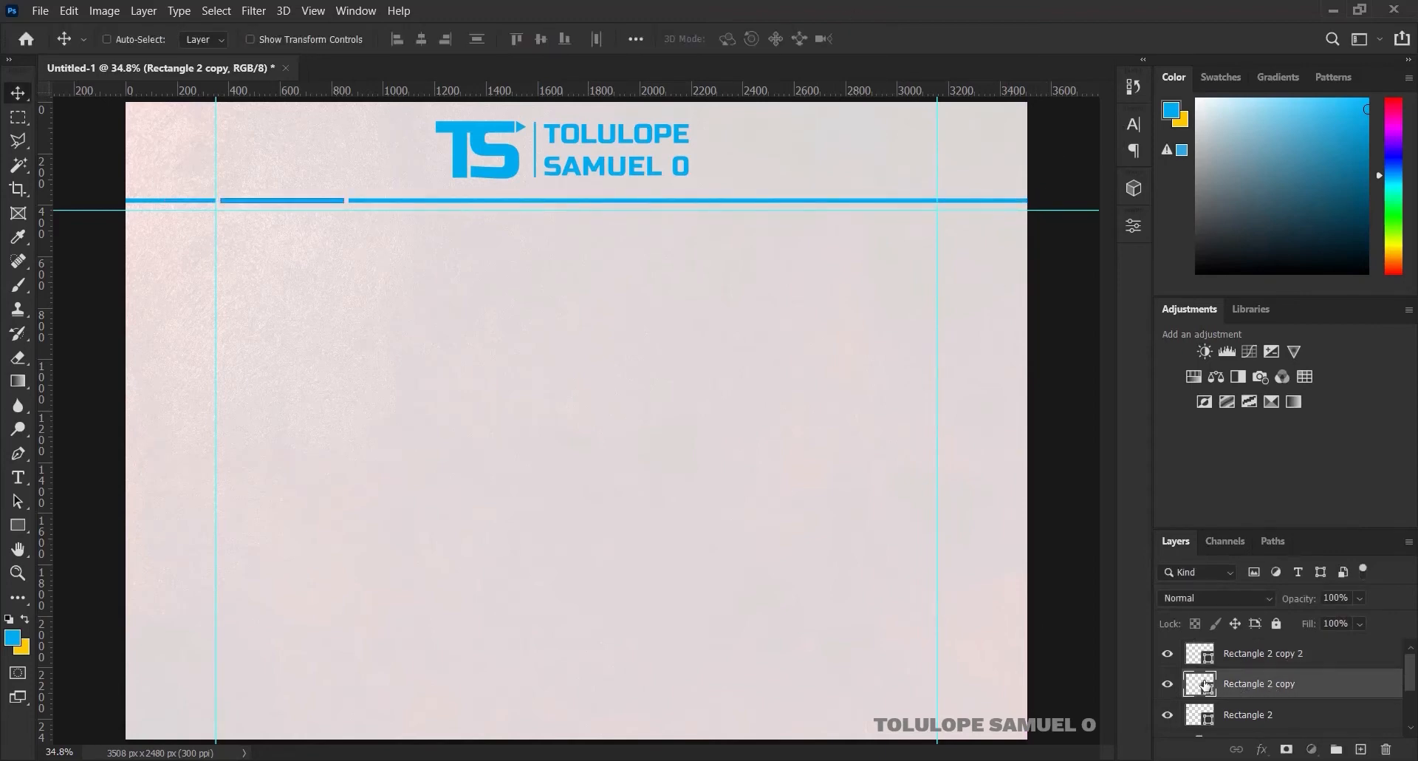
Change the middle bar's fill colour to yellow #fecb00
double_click(1203, 685)
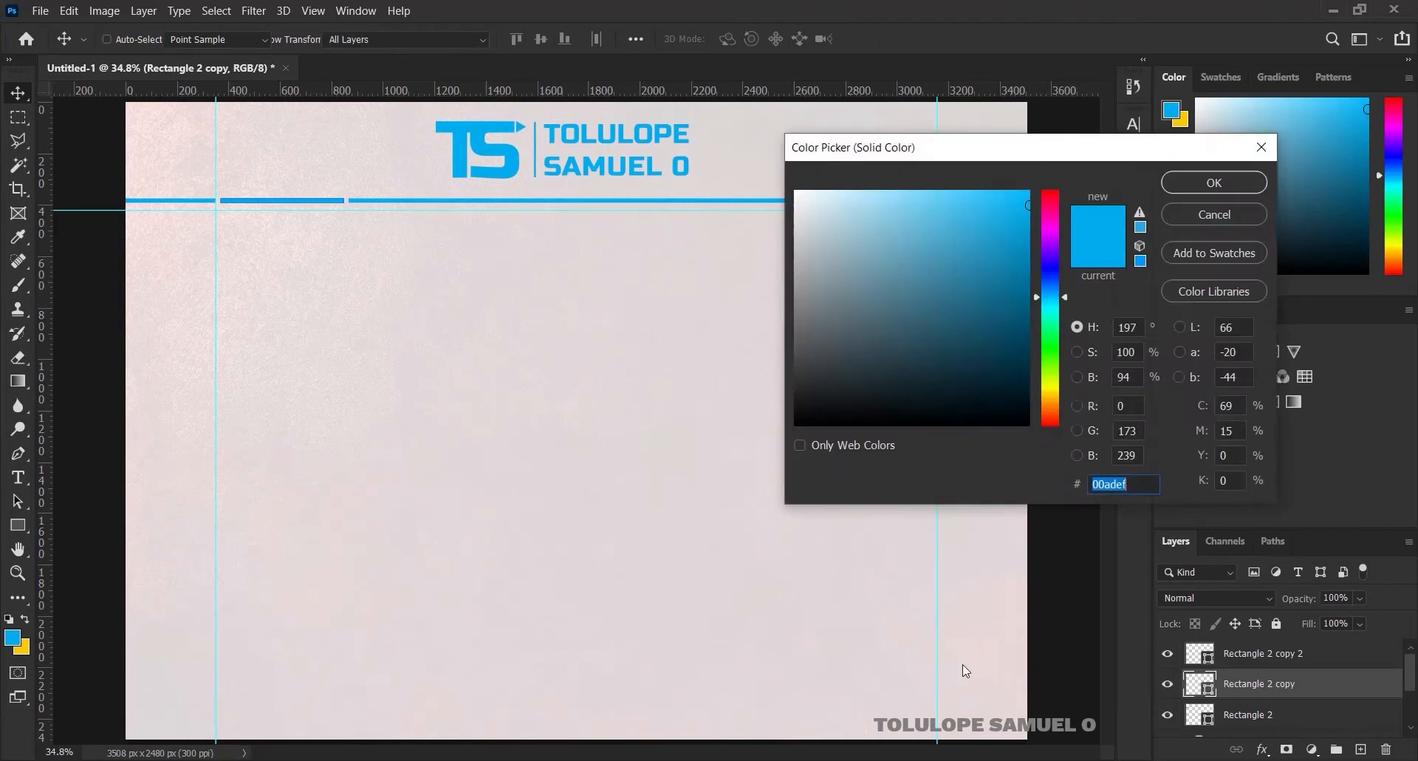
click(22, 648)
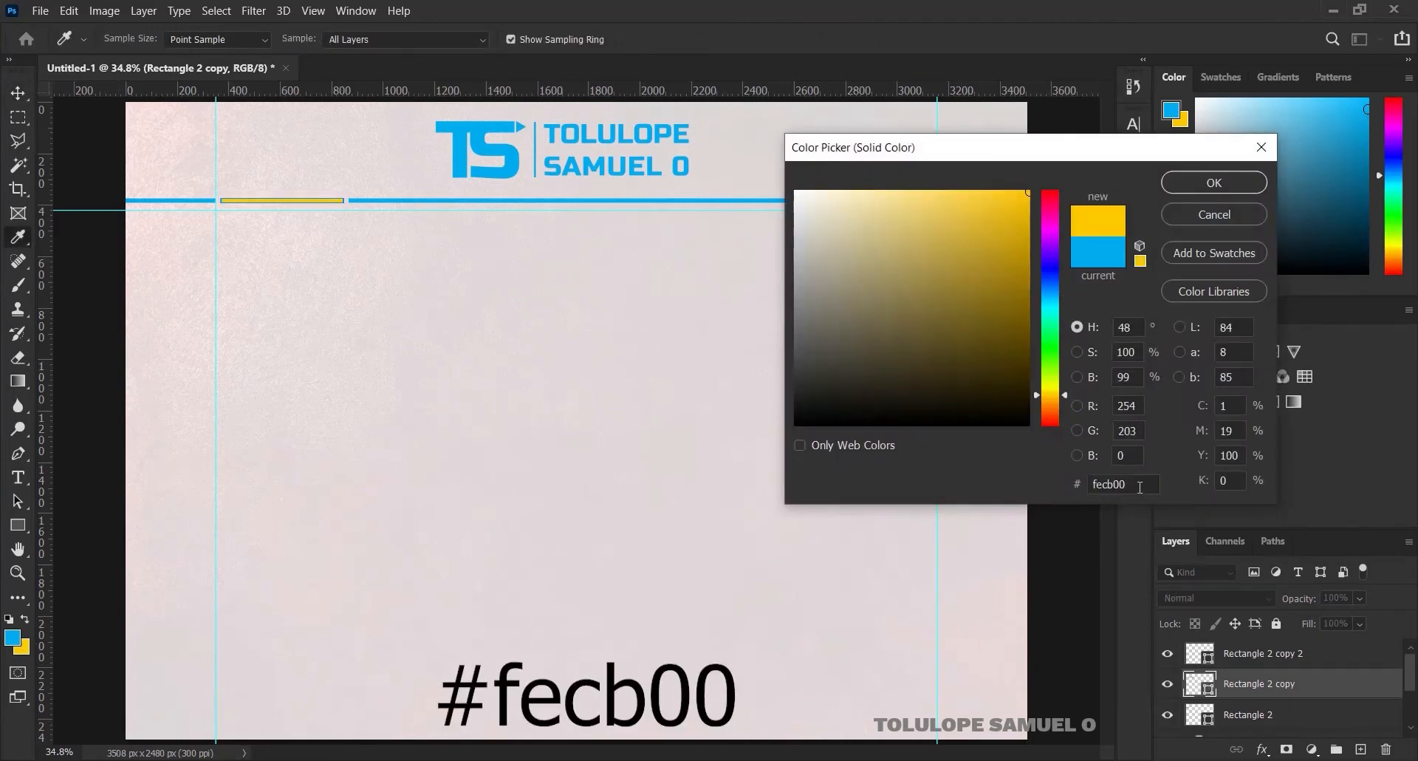
drag(1127, 483, 1065, 487)
click(1209, 184)
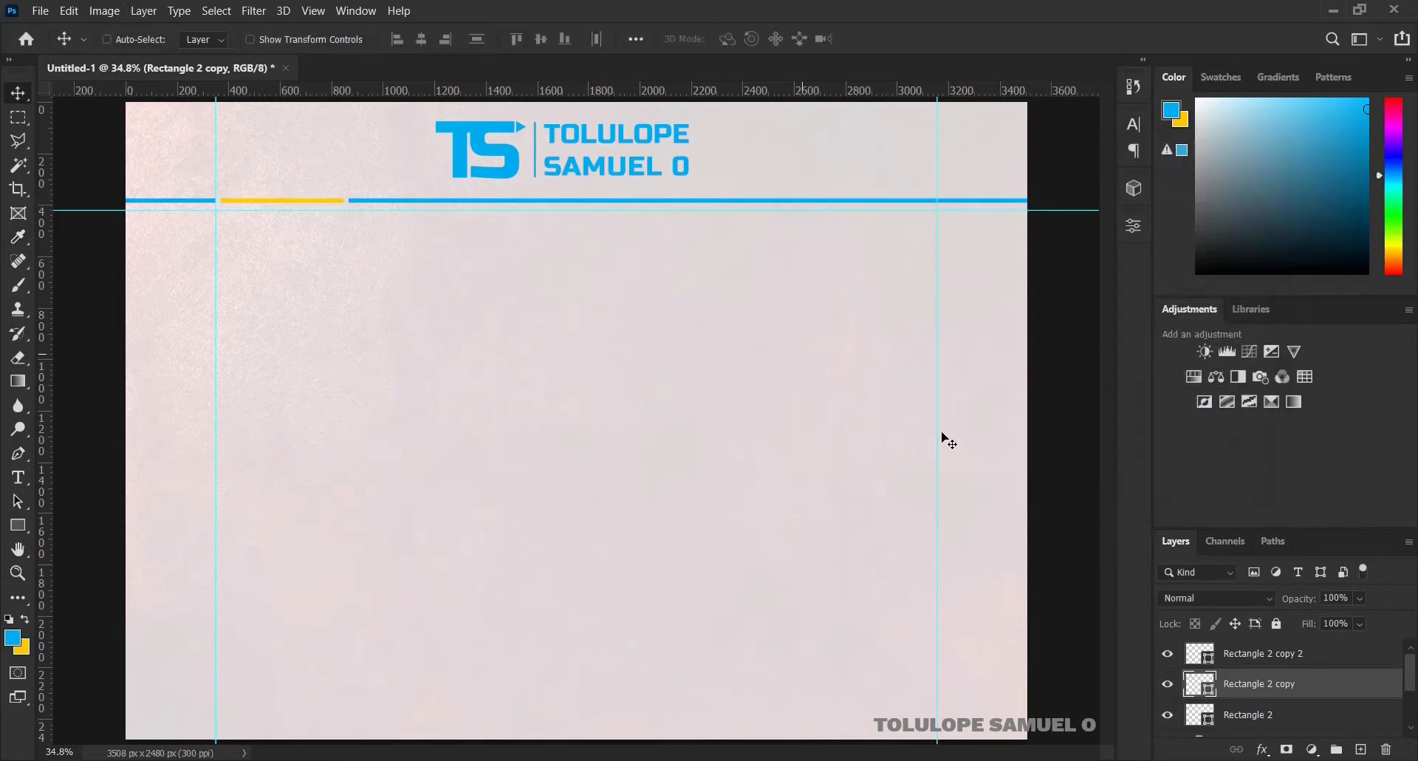
Group the three bar layers into a group named RECTANGLE and nudge them down slightly
click(1277, 656)
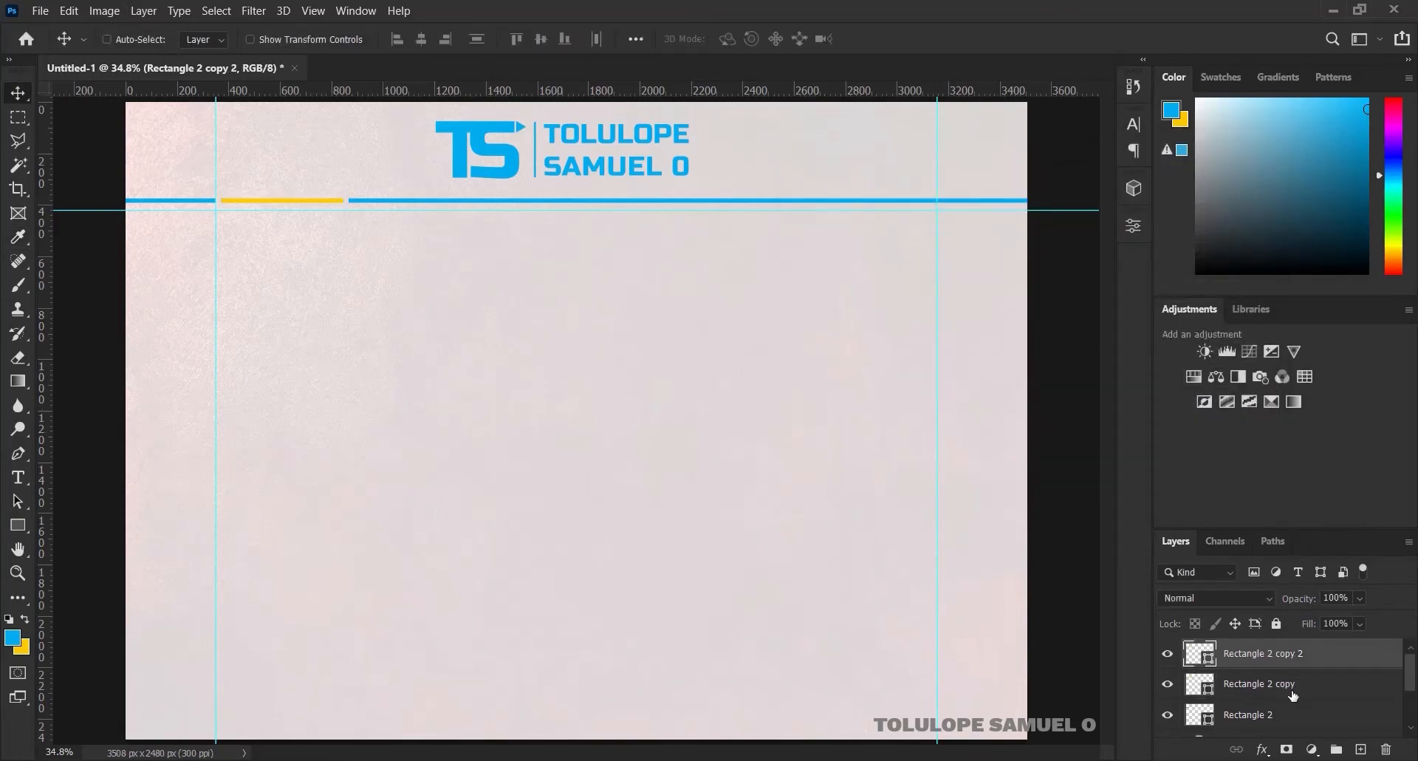
shift+click(1292, 714)
key(ctrl+g)
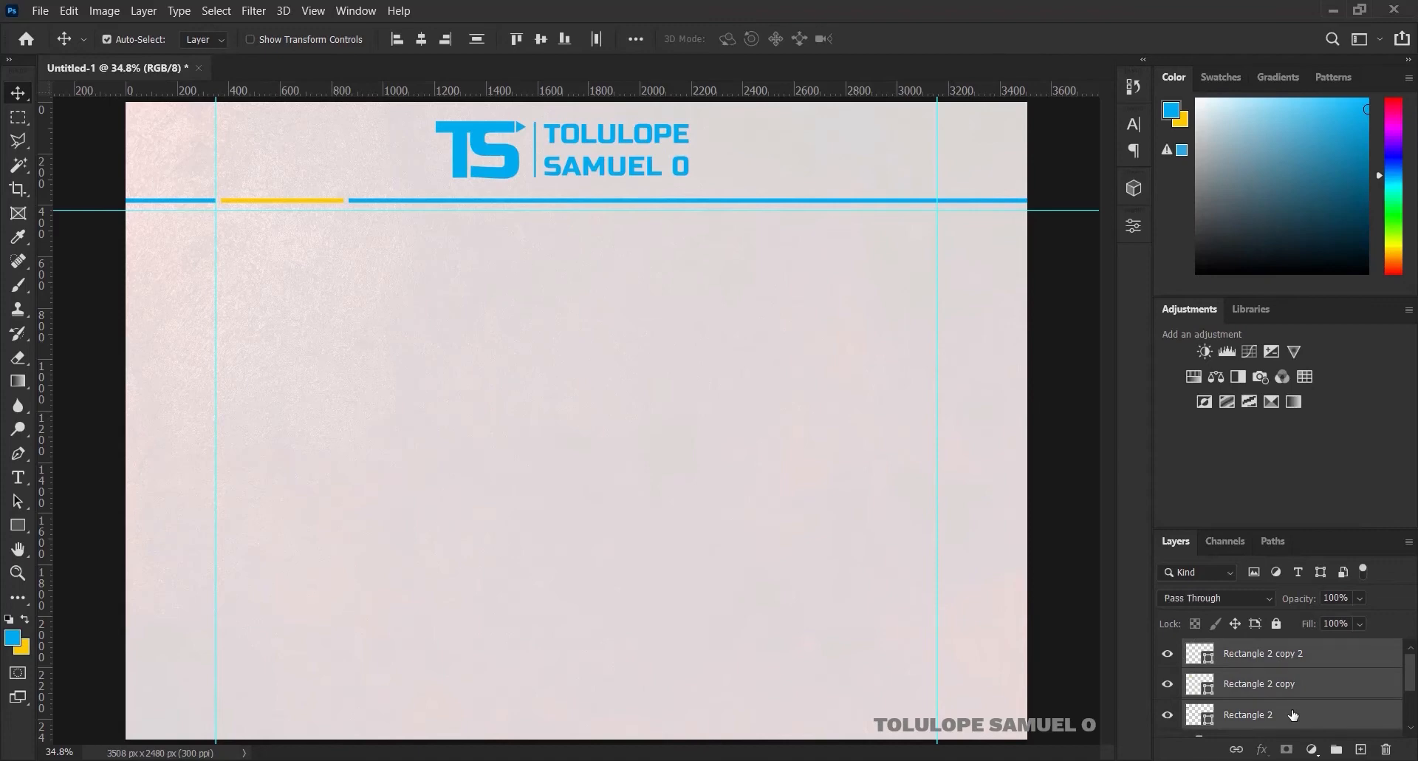
double_click(1240, 651)
text(RECTANGLE)
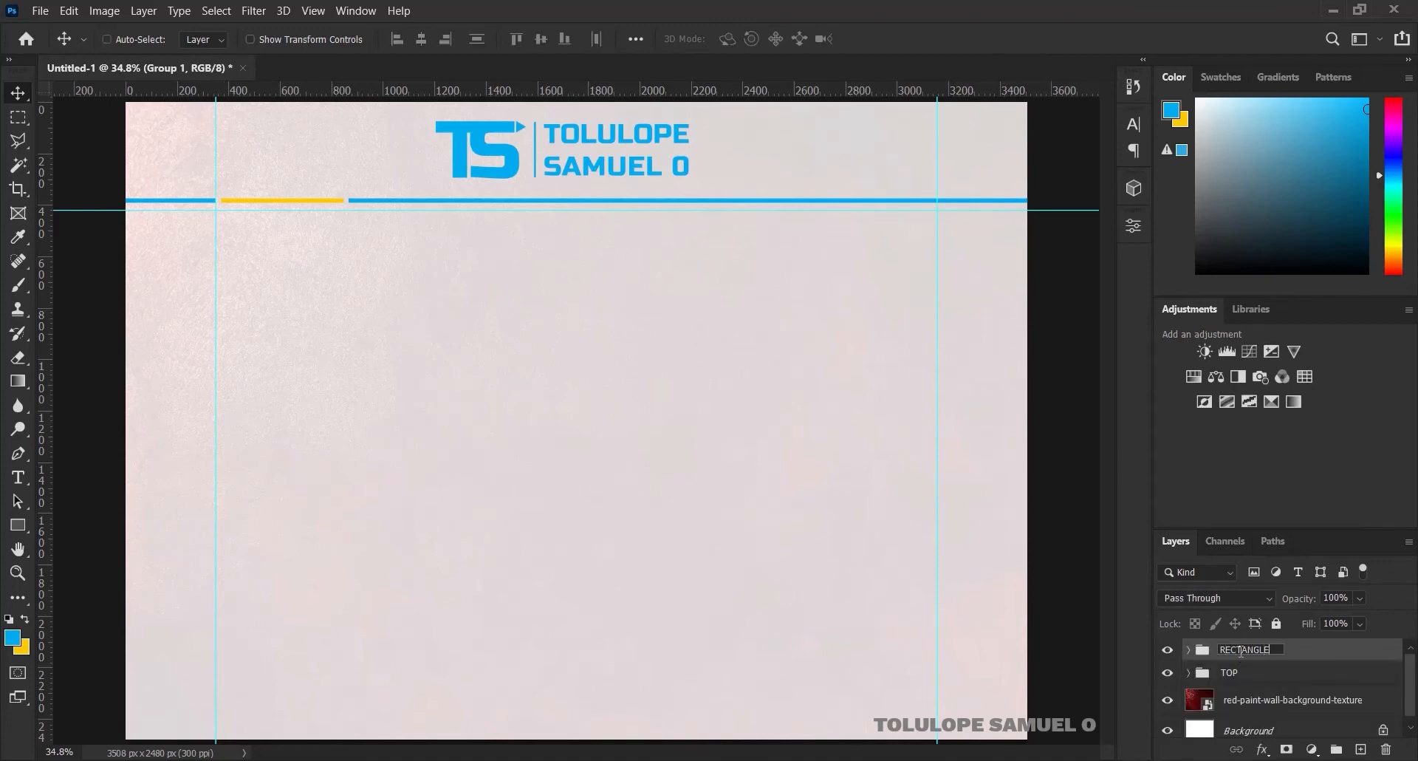
click(1304, 649)
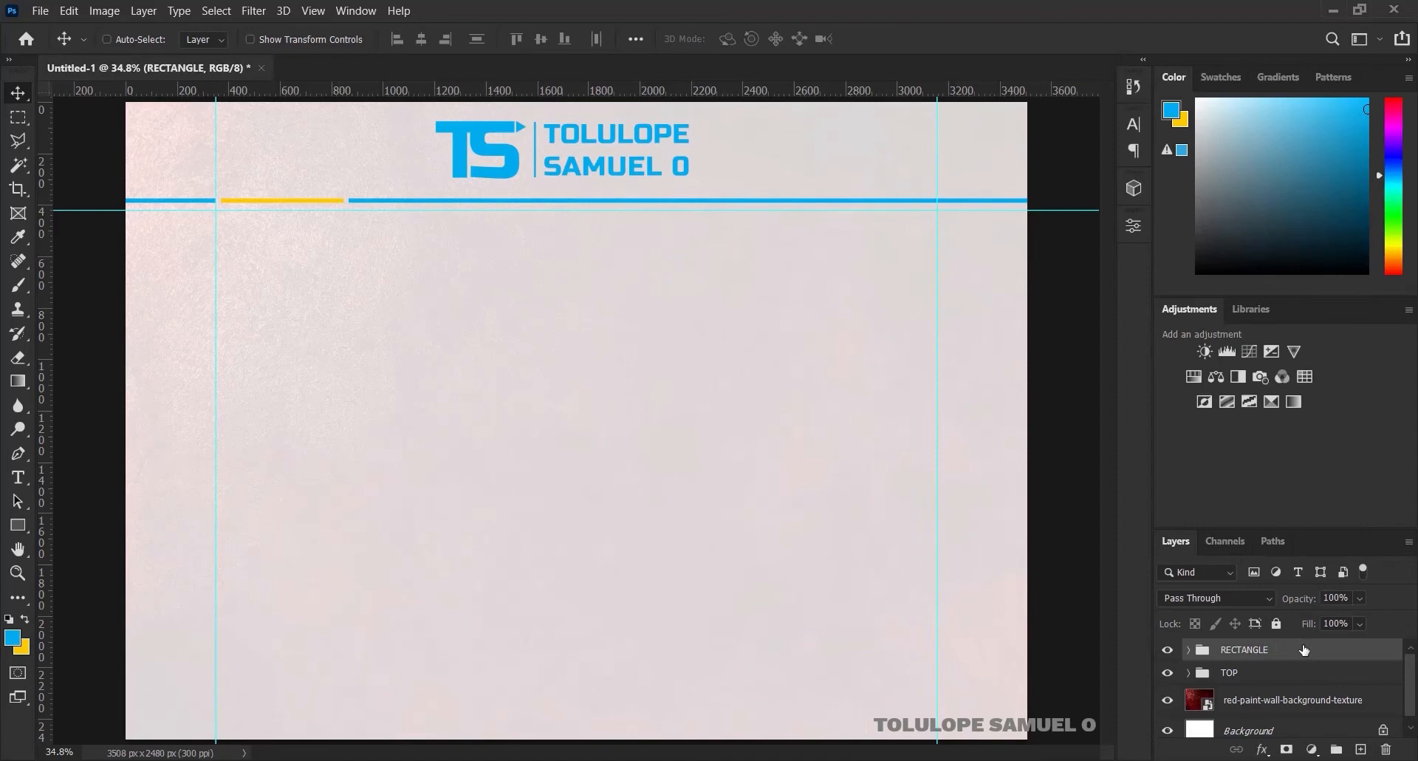
key(Down)
key(Down)
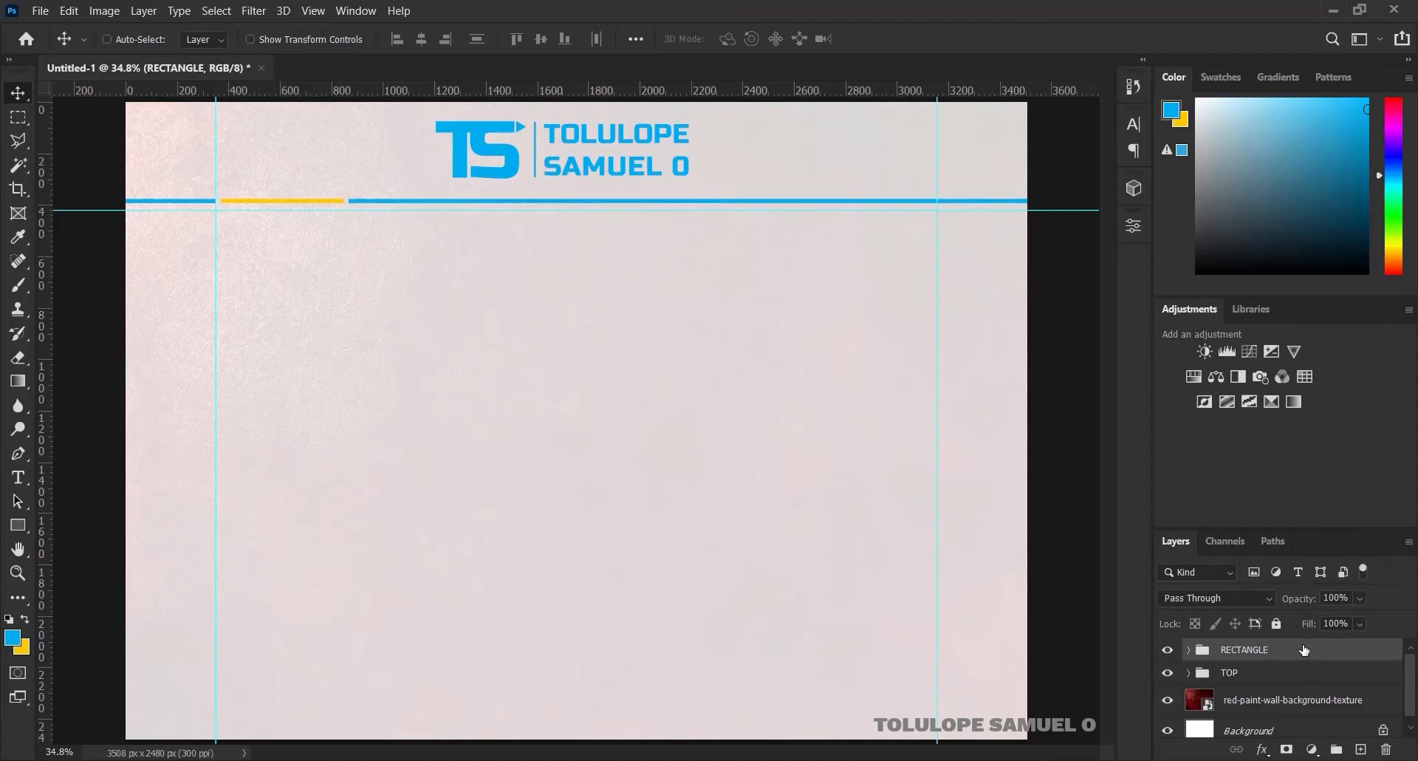
Type 'Certificate' below the header bars and set it in Edwardian Script ITC
click(19, 477)
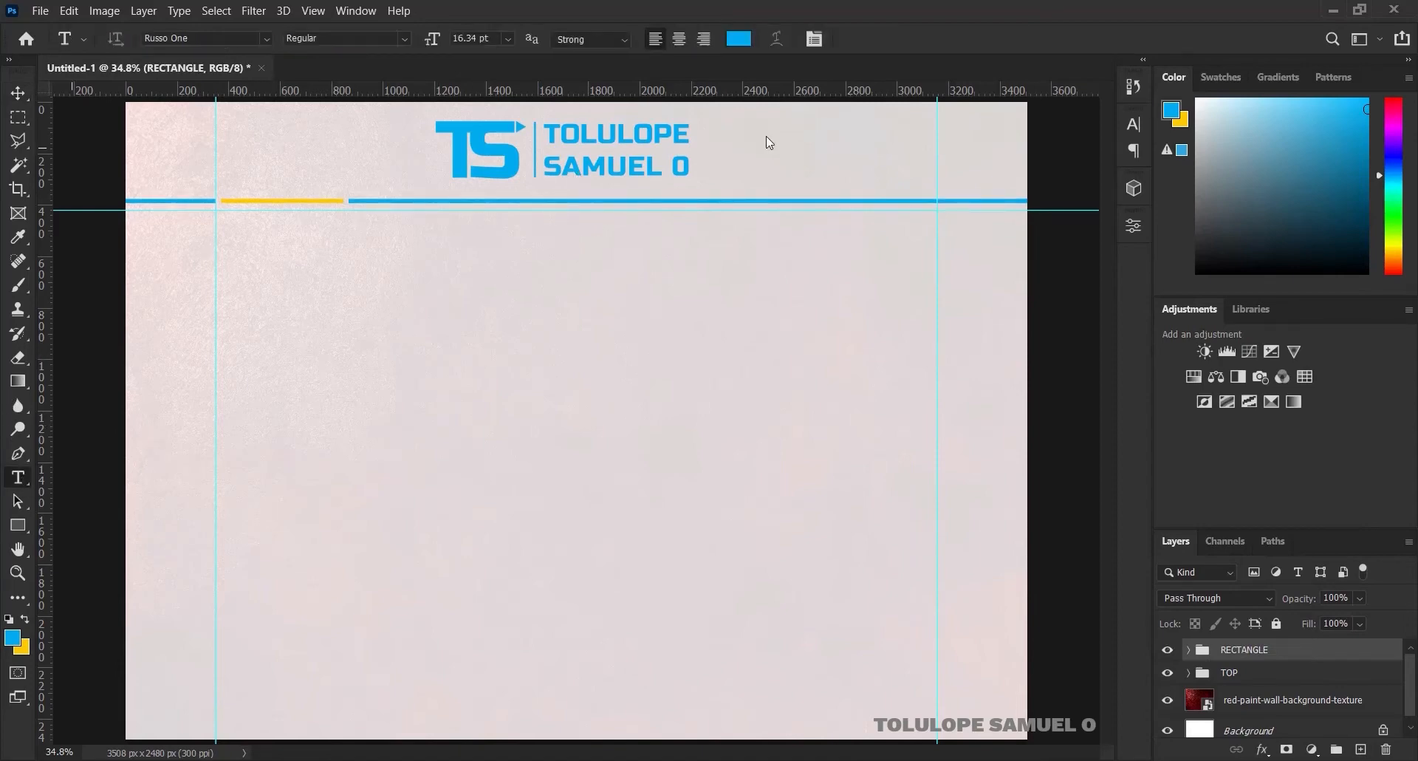
click(465, 257)
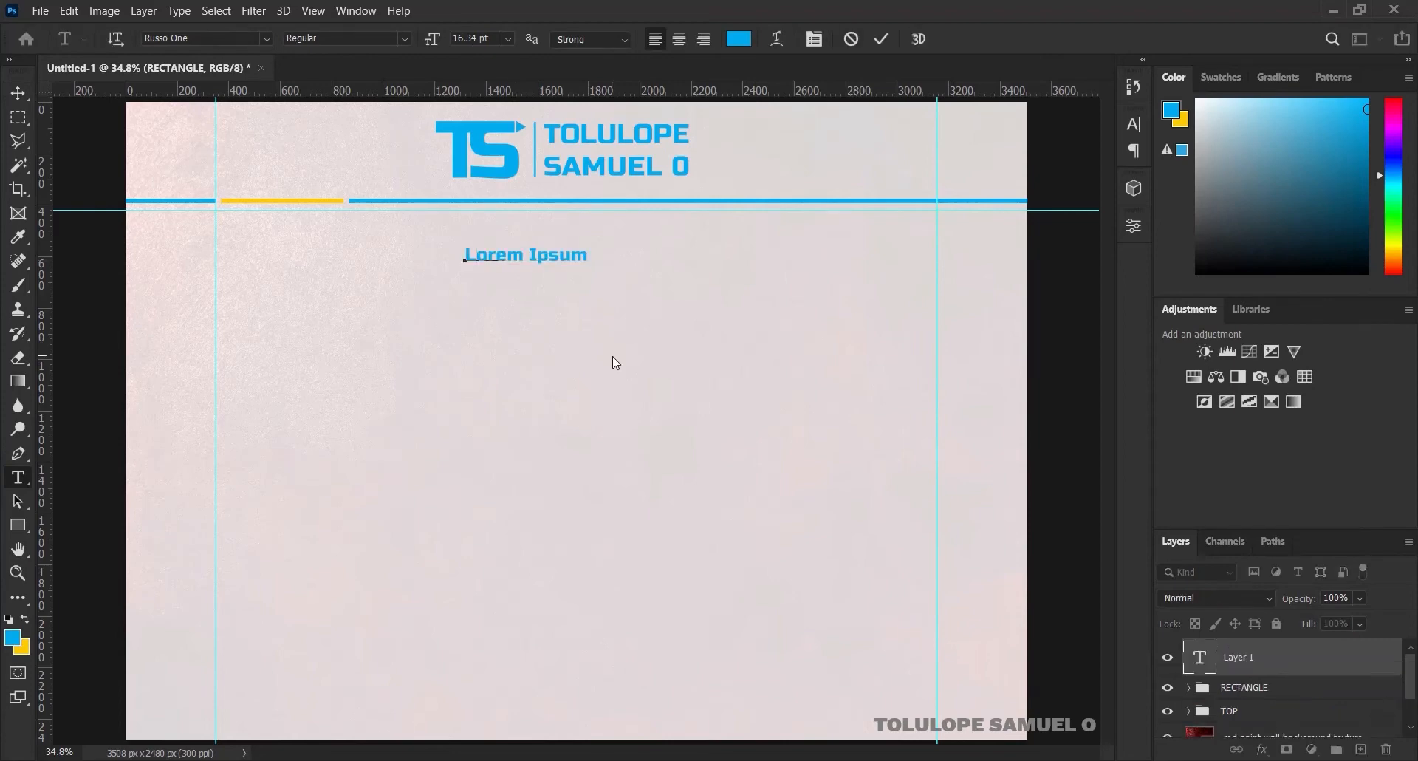
text(Certificate)
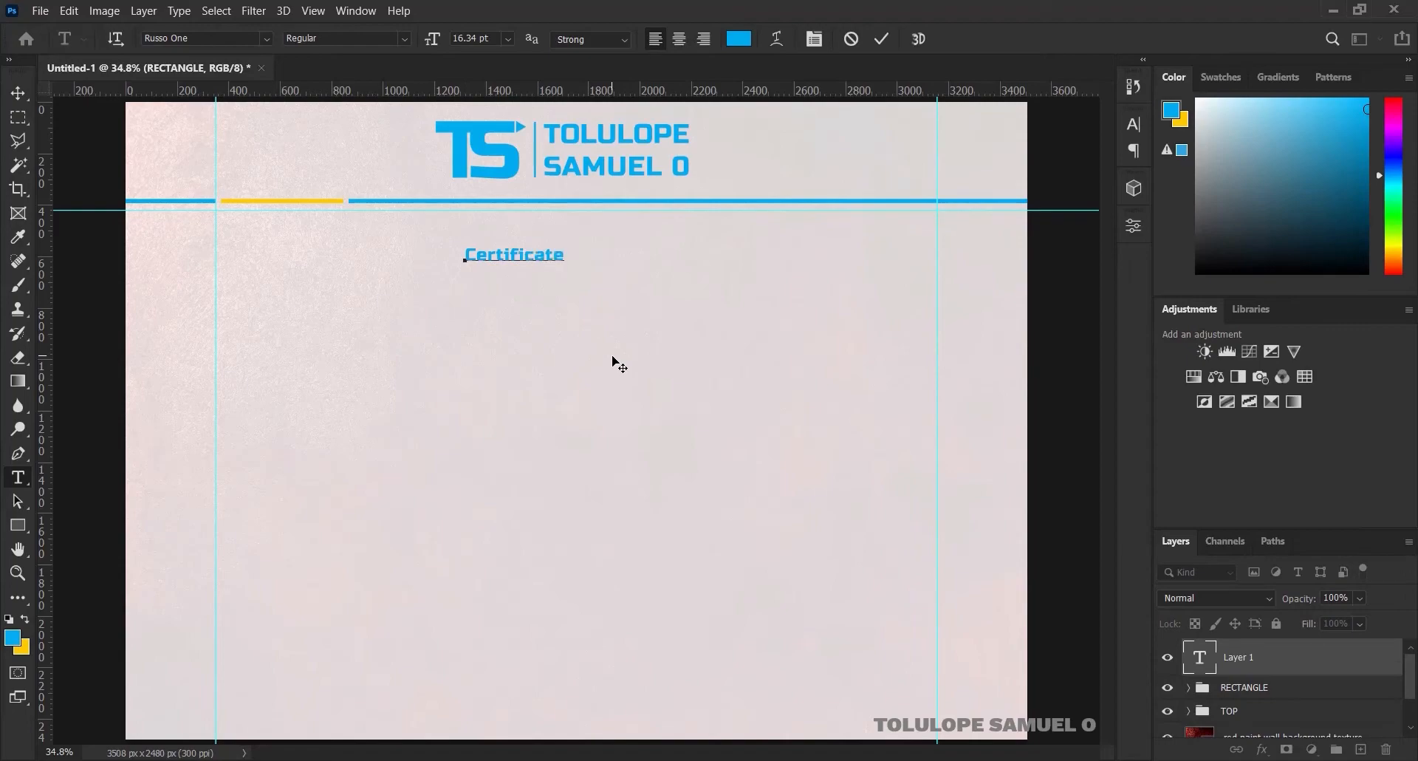
key(ctrl+a)
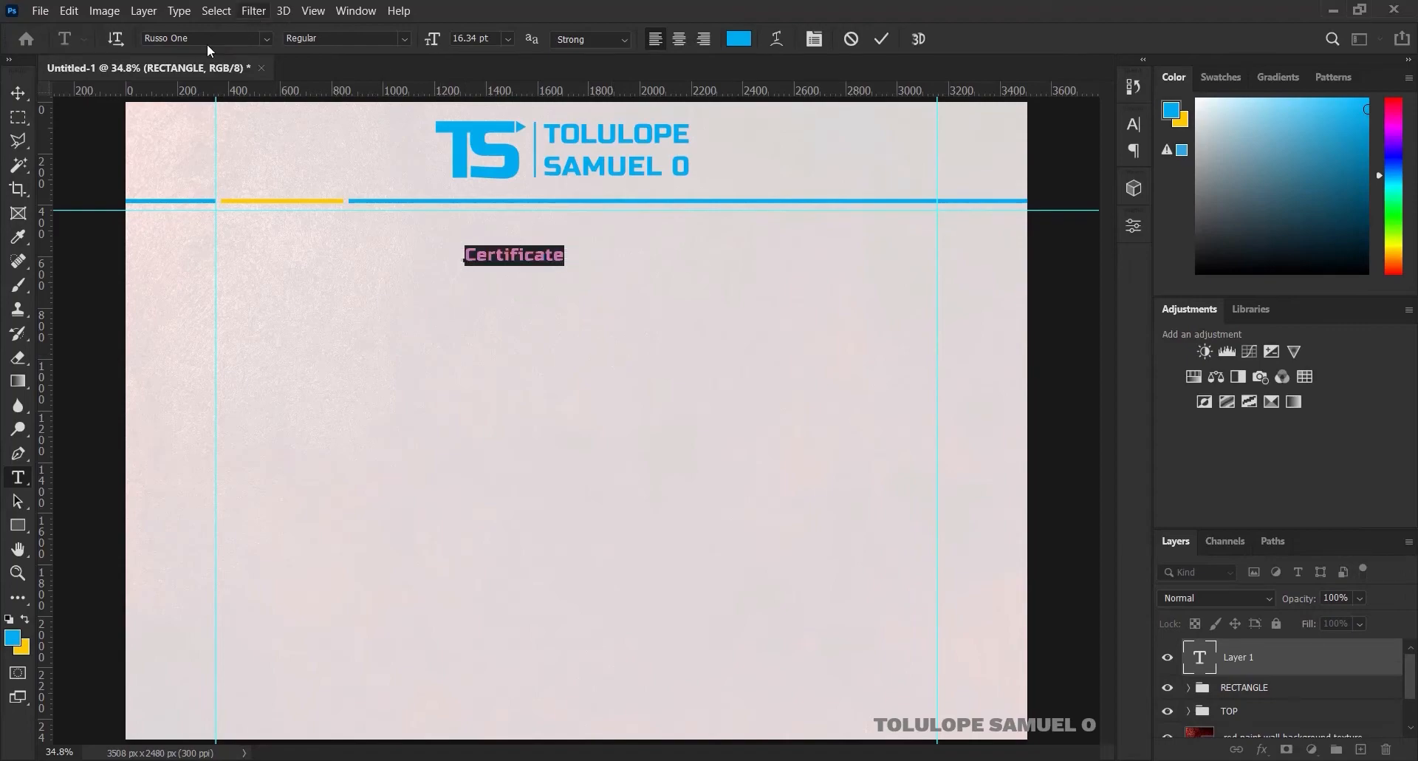
click(204, 38)
text(edw)
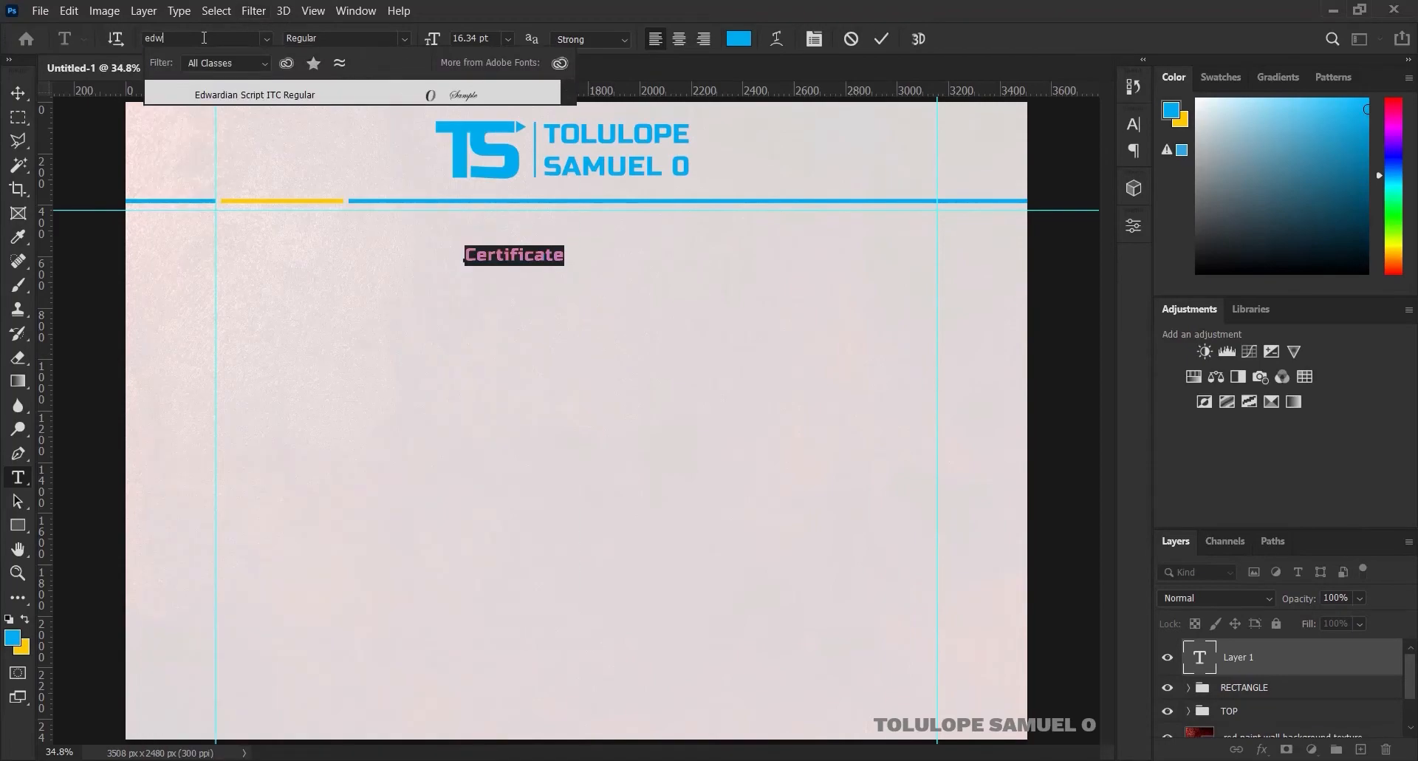
click(281, 93)
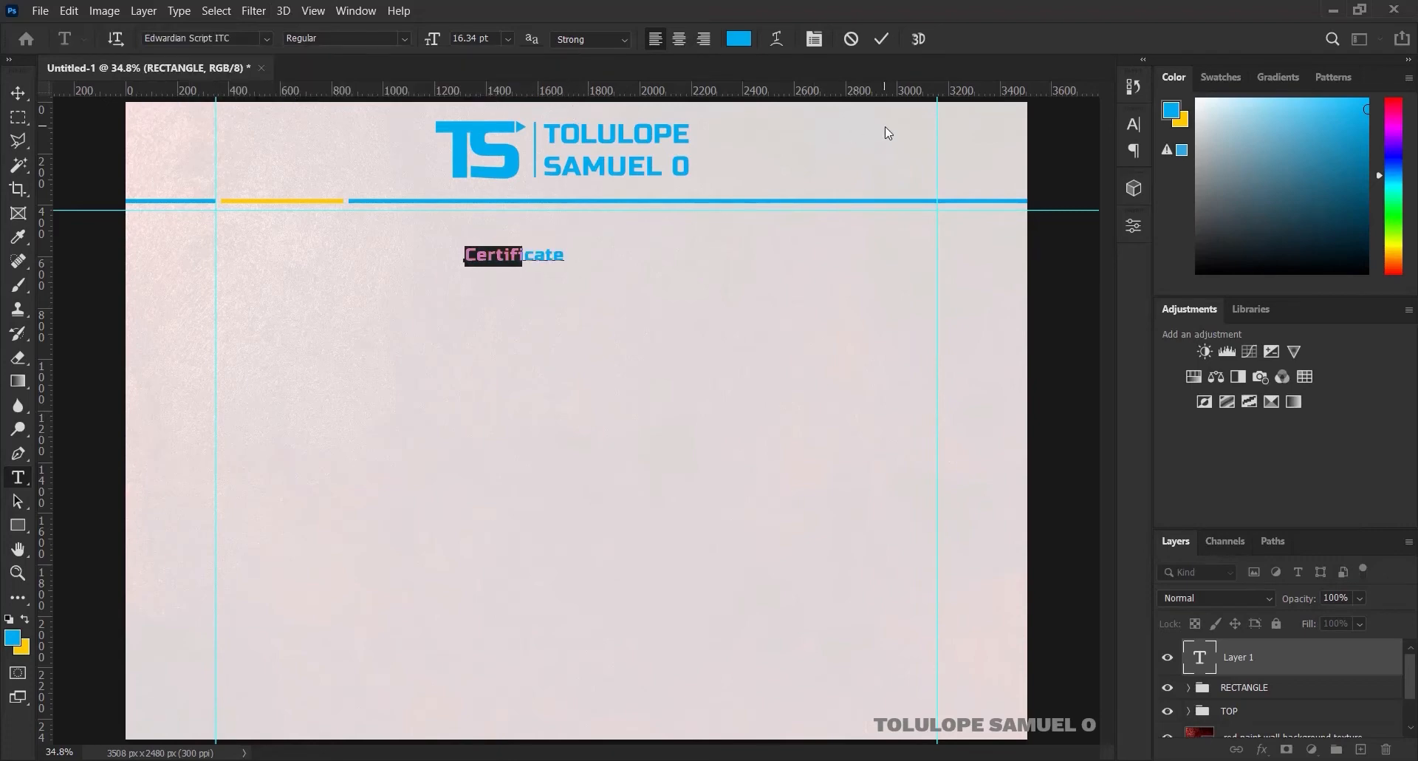
click(883, 40)
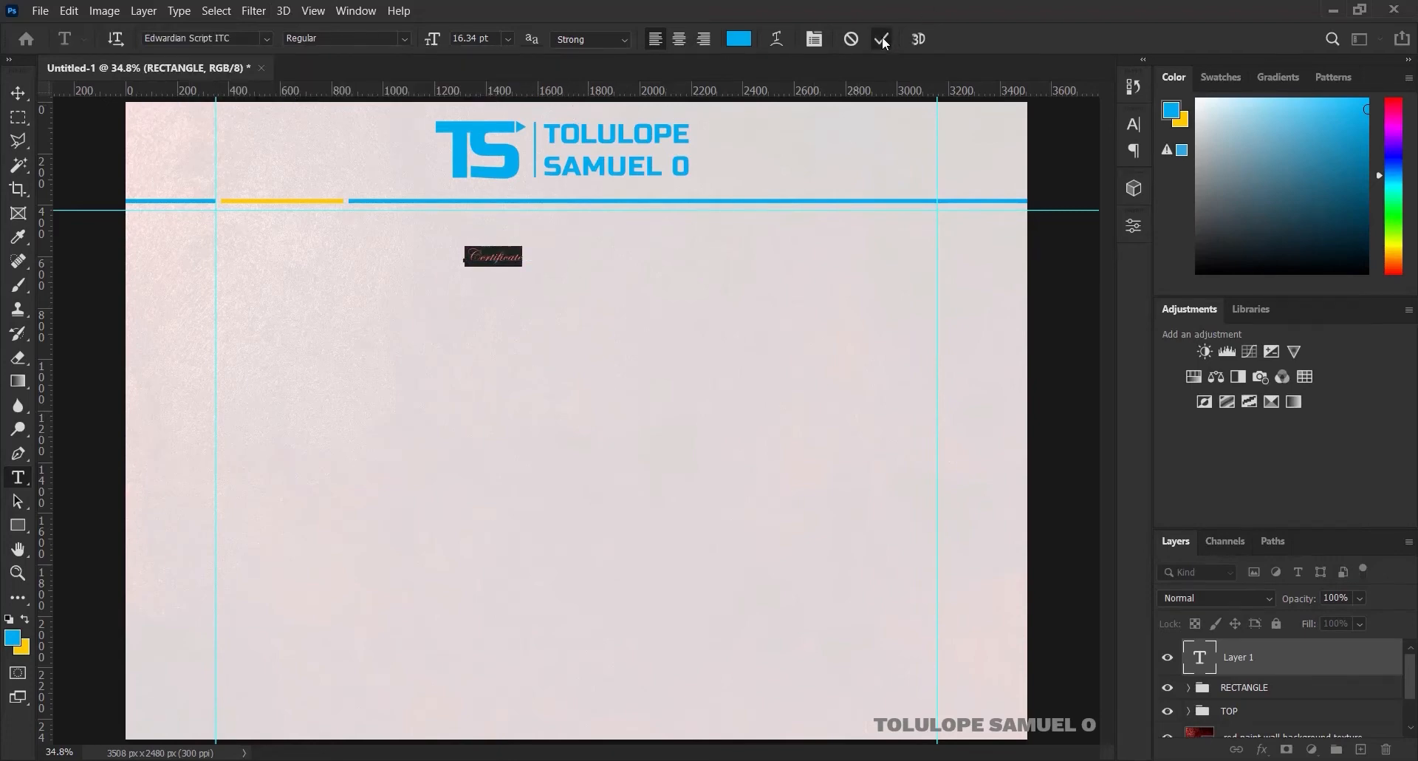
Scale the Certificate title up evenly around its centre
key(ctrl+t)
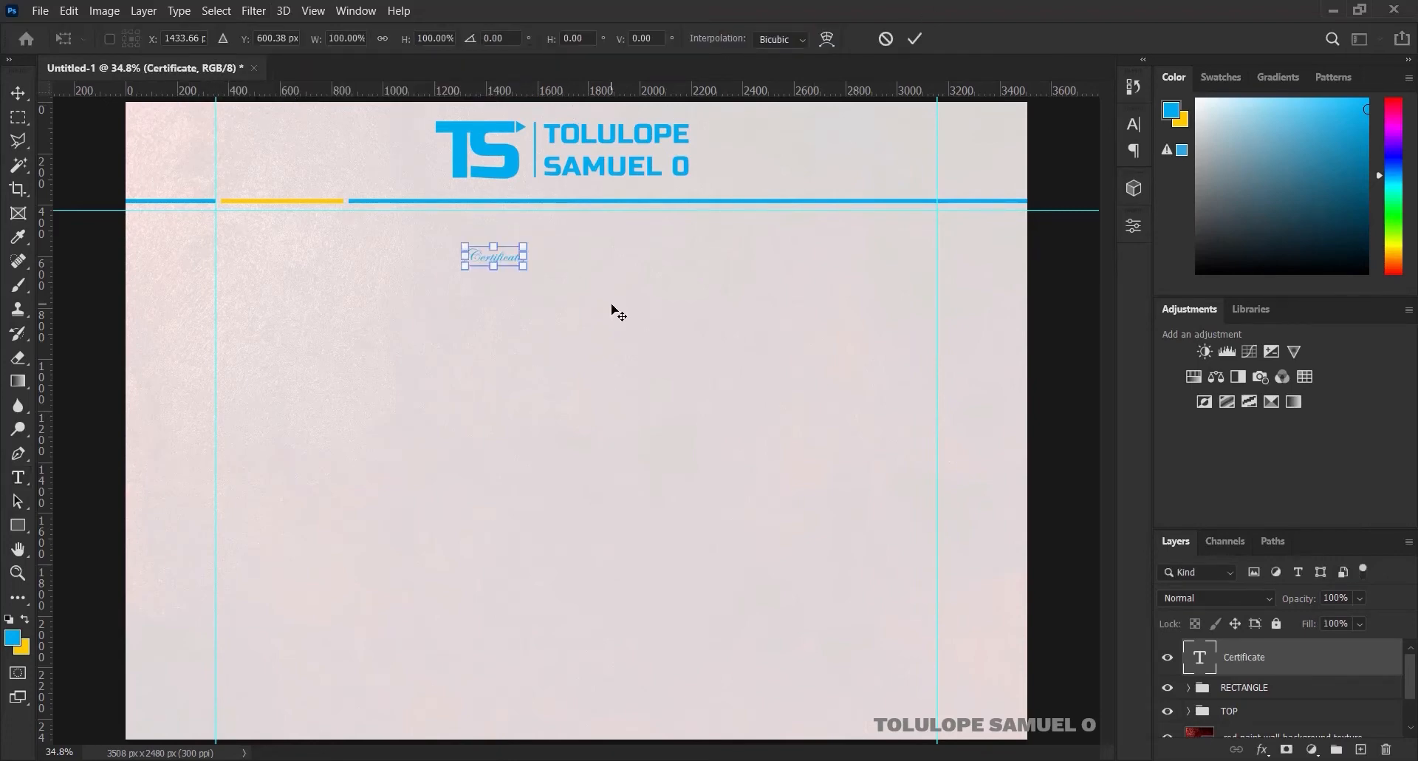
drag(524, 266, 709, 326)
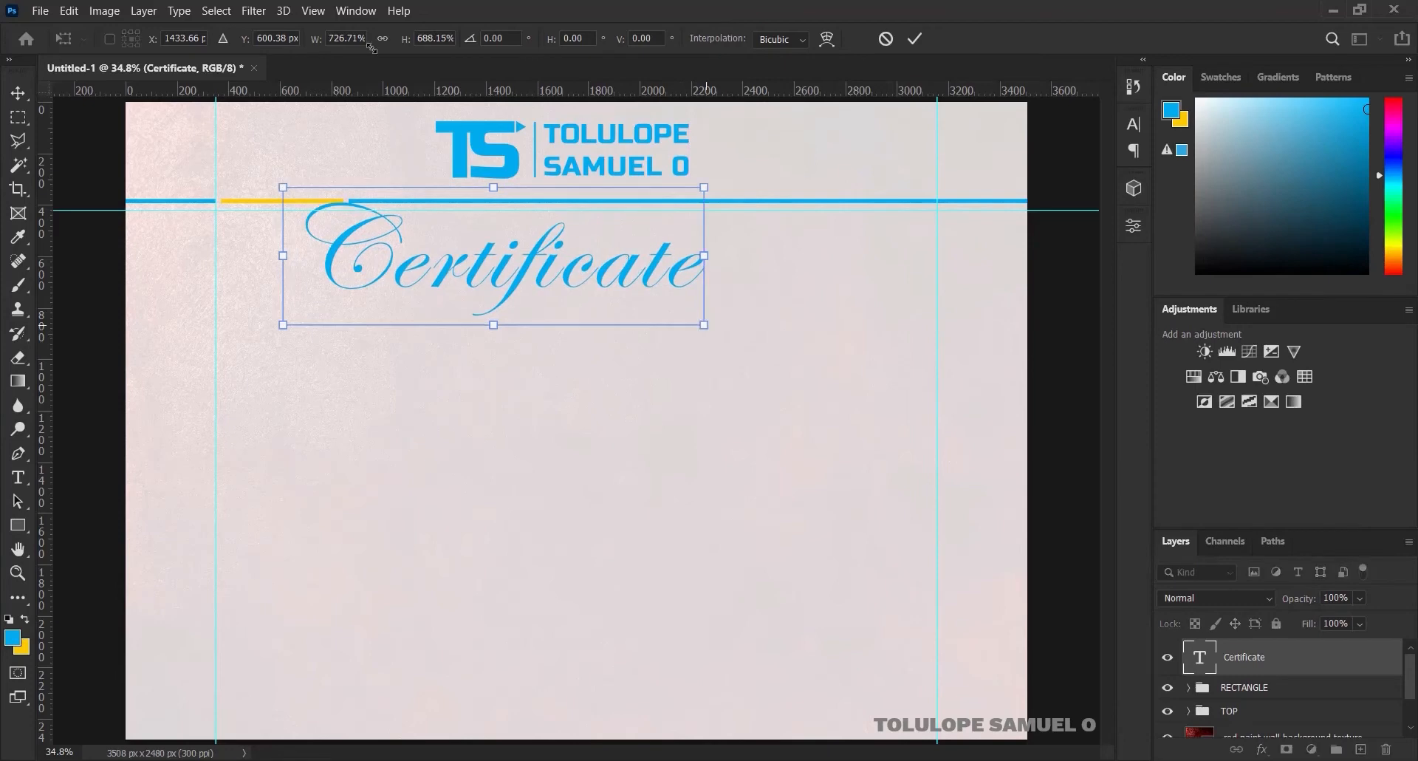
click(892, 42)
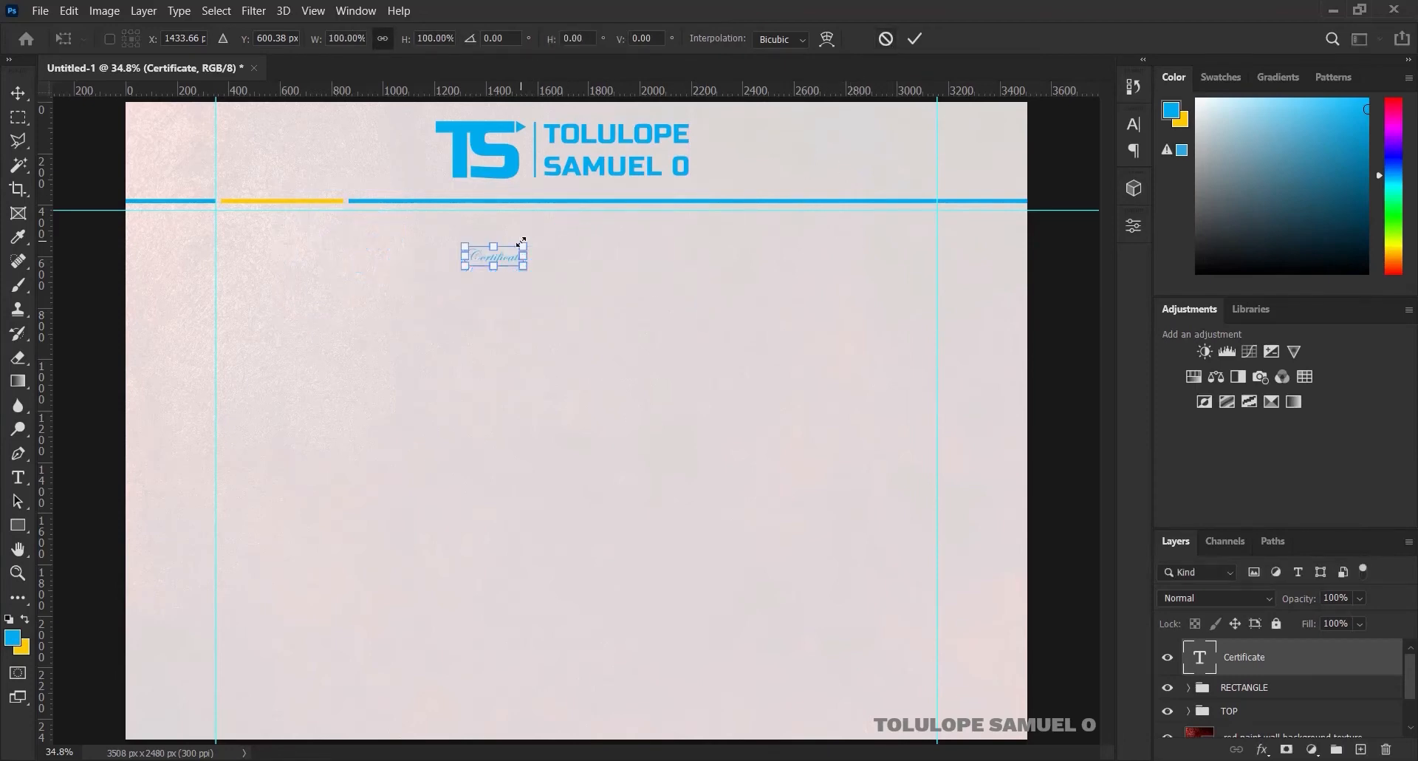
drag(529, 242, 672, 191)
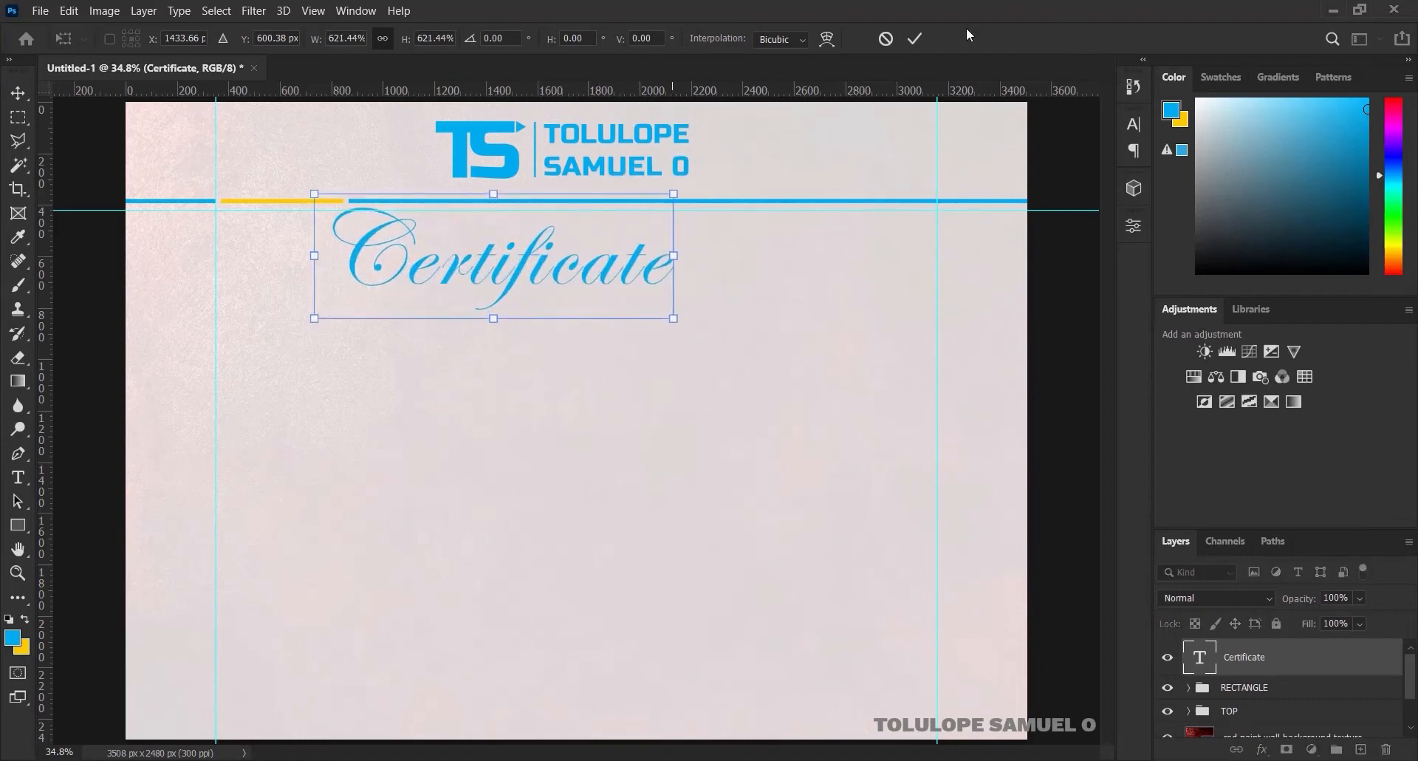
click(918, 38)
Centre the title horizontally on the canvas, nudge it down, and add an empty layer above
click(17, 91)
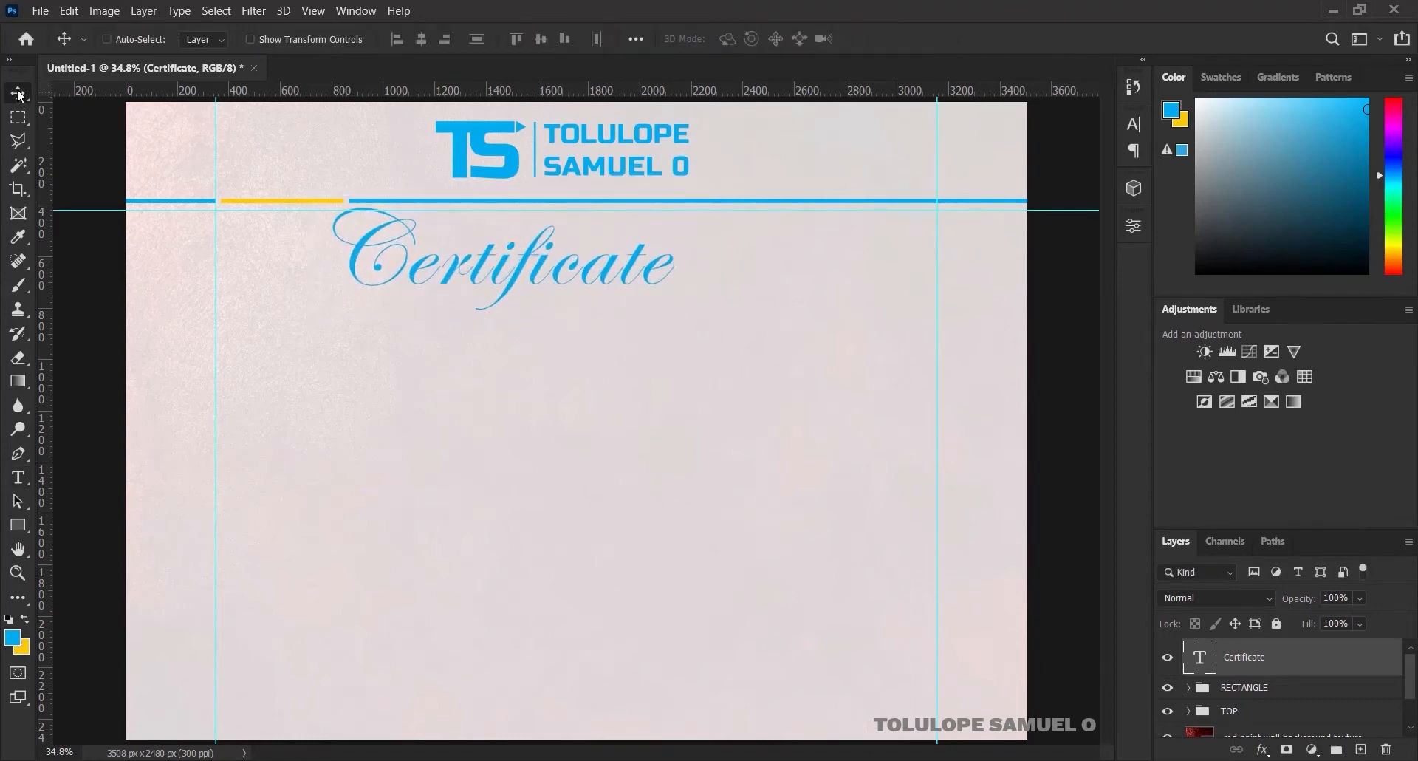
key(ctrl+a)
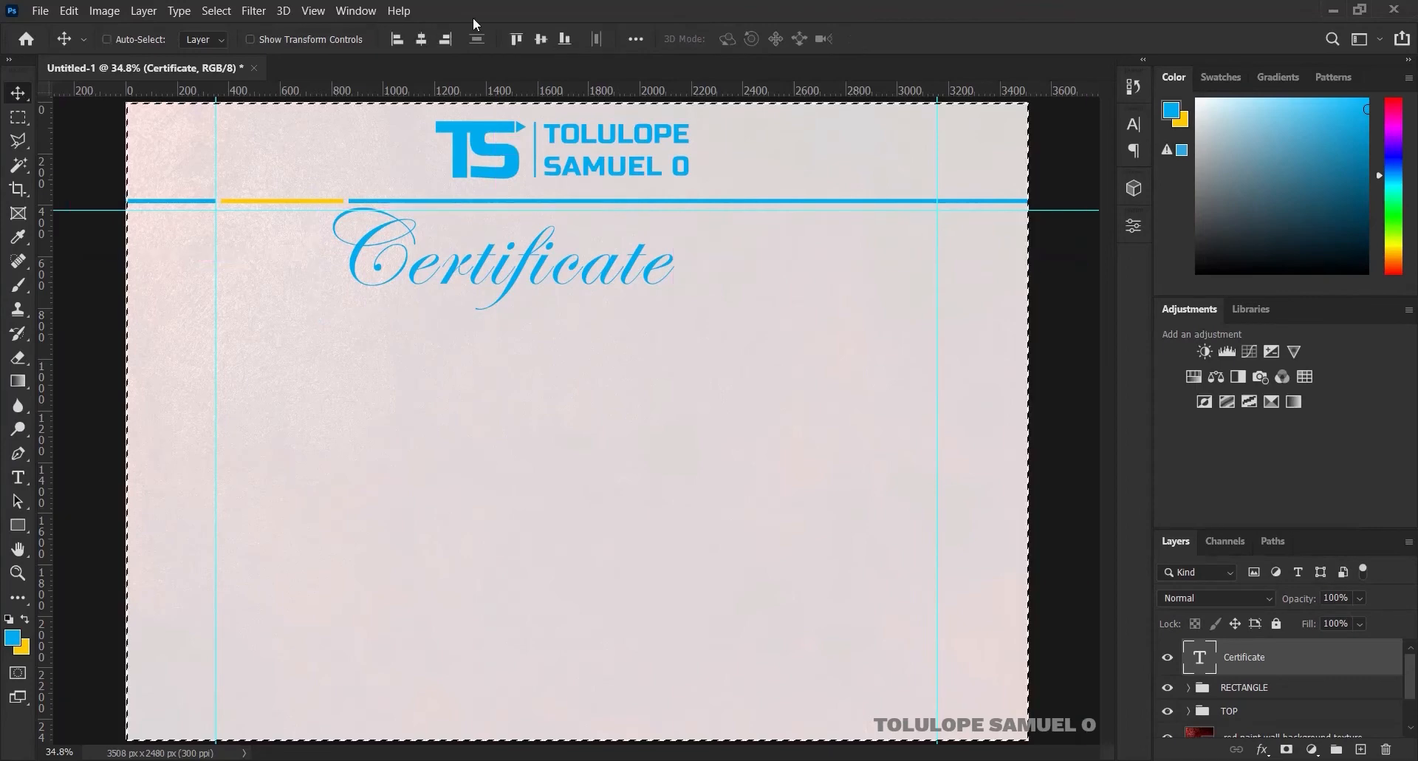
click(422, 38)
key(ctrl+d)
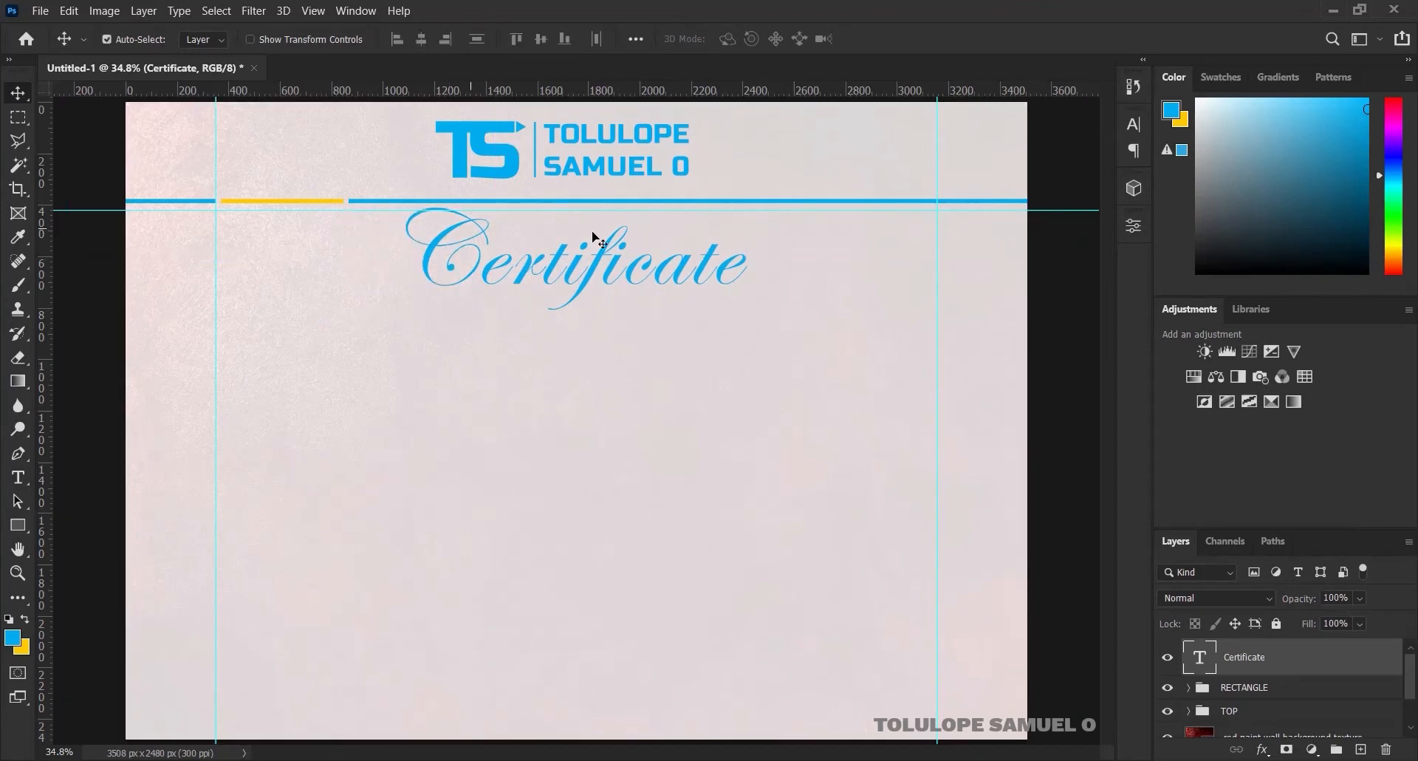
key(Down)
key(Down)
key(Down)
key(Down)
key(Down)
key(Down)
key(Down)
key(Down)
key(Down)
key(Down)
key(Down)
key(Down)
key(Down)
key(Down)
key(Down)
key(Down)
key(Down)
key(Down)
key(Down)
key(Down)
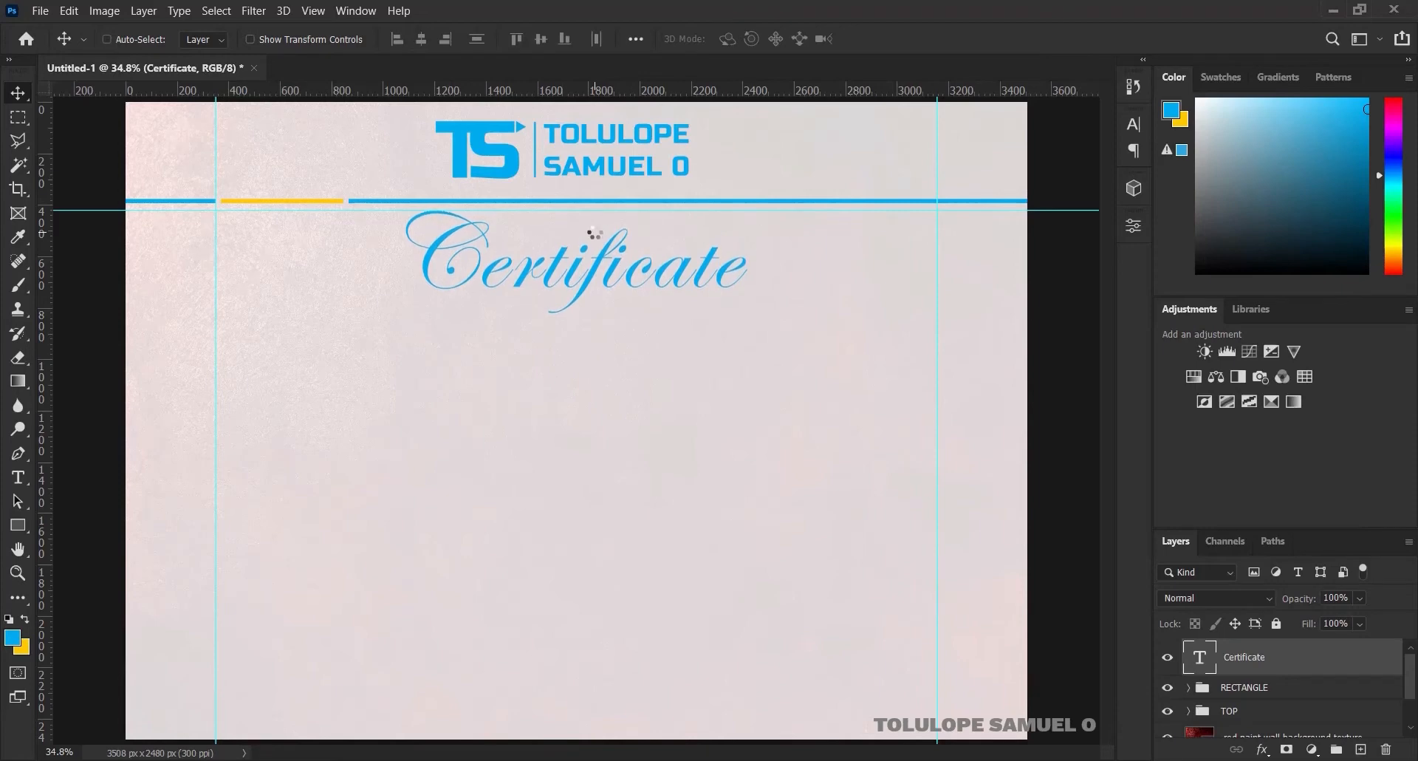
key(Down)
key(Down)
key(Down)
key(Down)
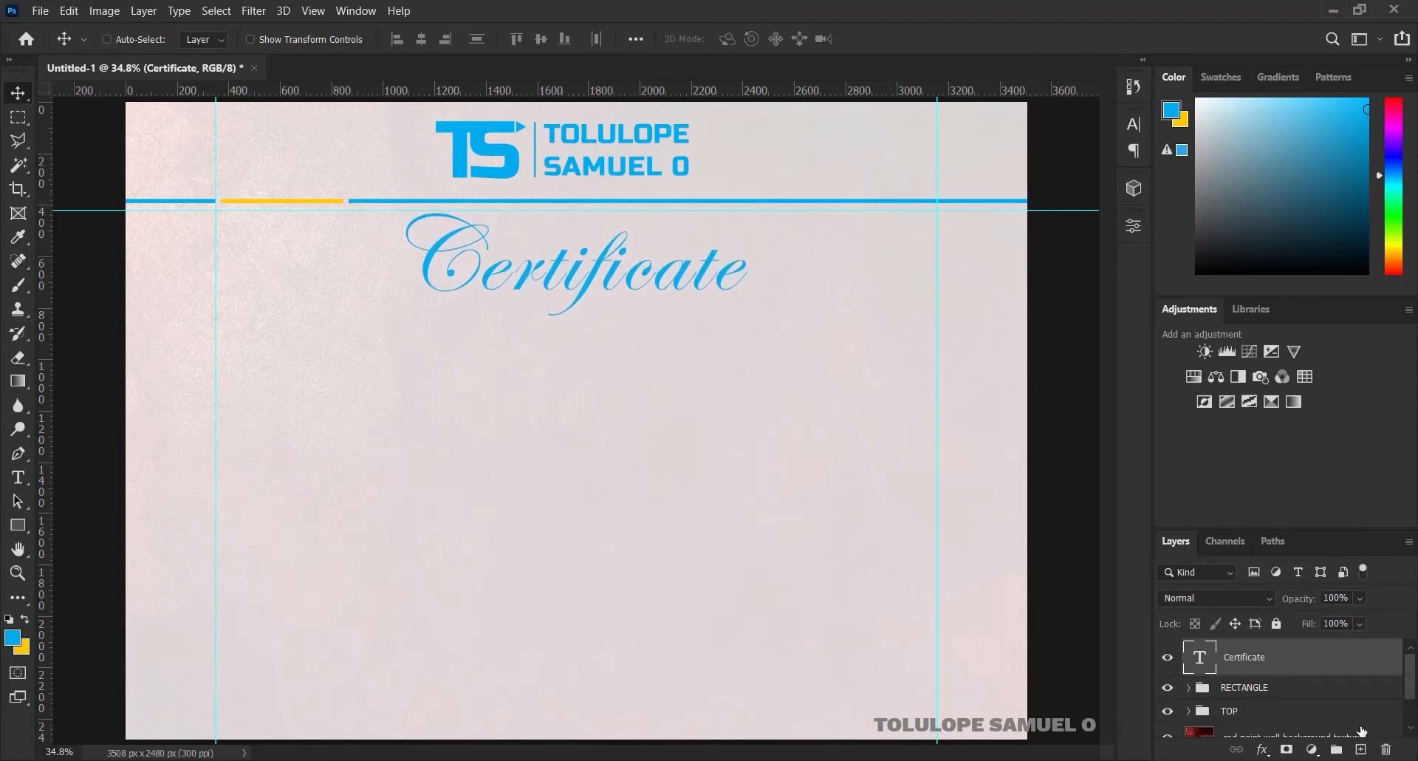
click(1360, 749)
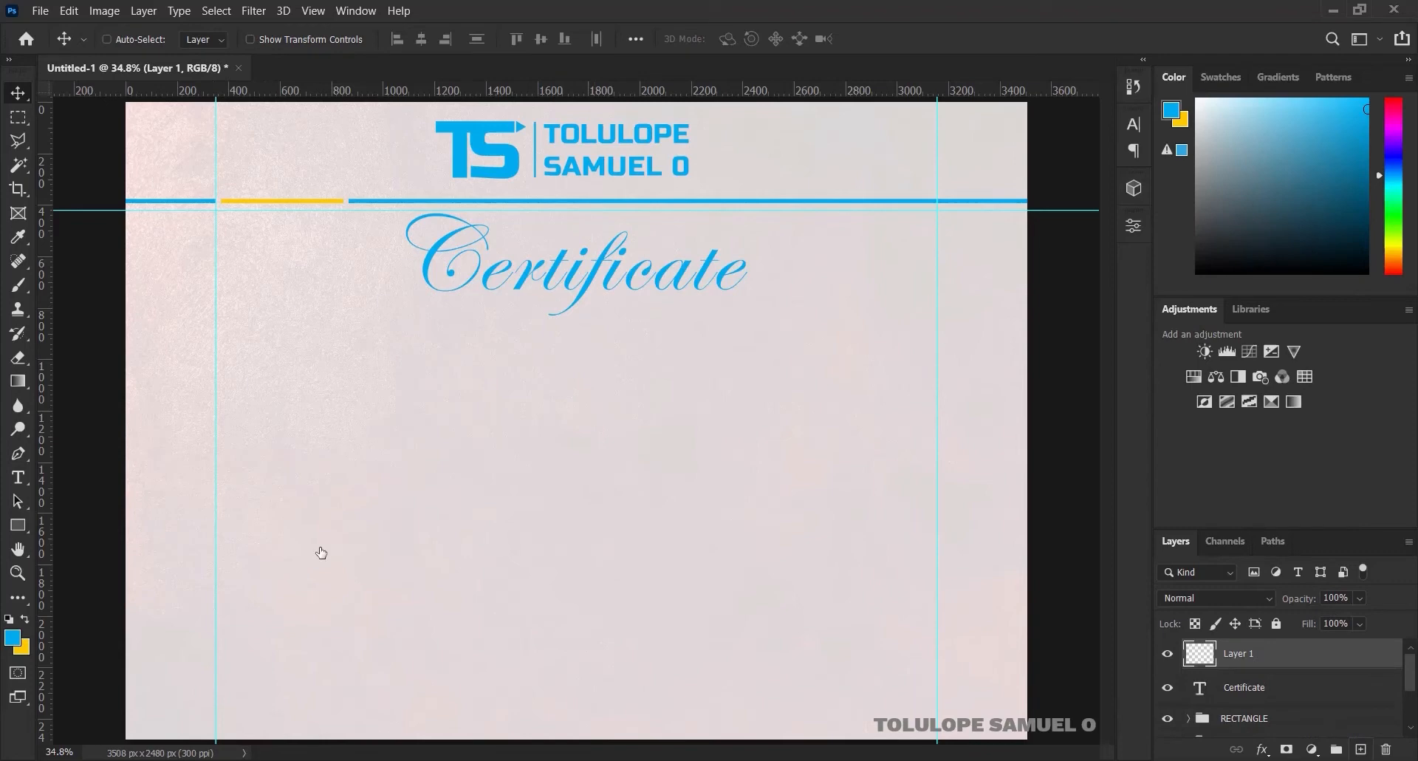
Type 'This is to certify' in Russo One below the Certificate title
click(18, 477)
click(218, 37)
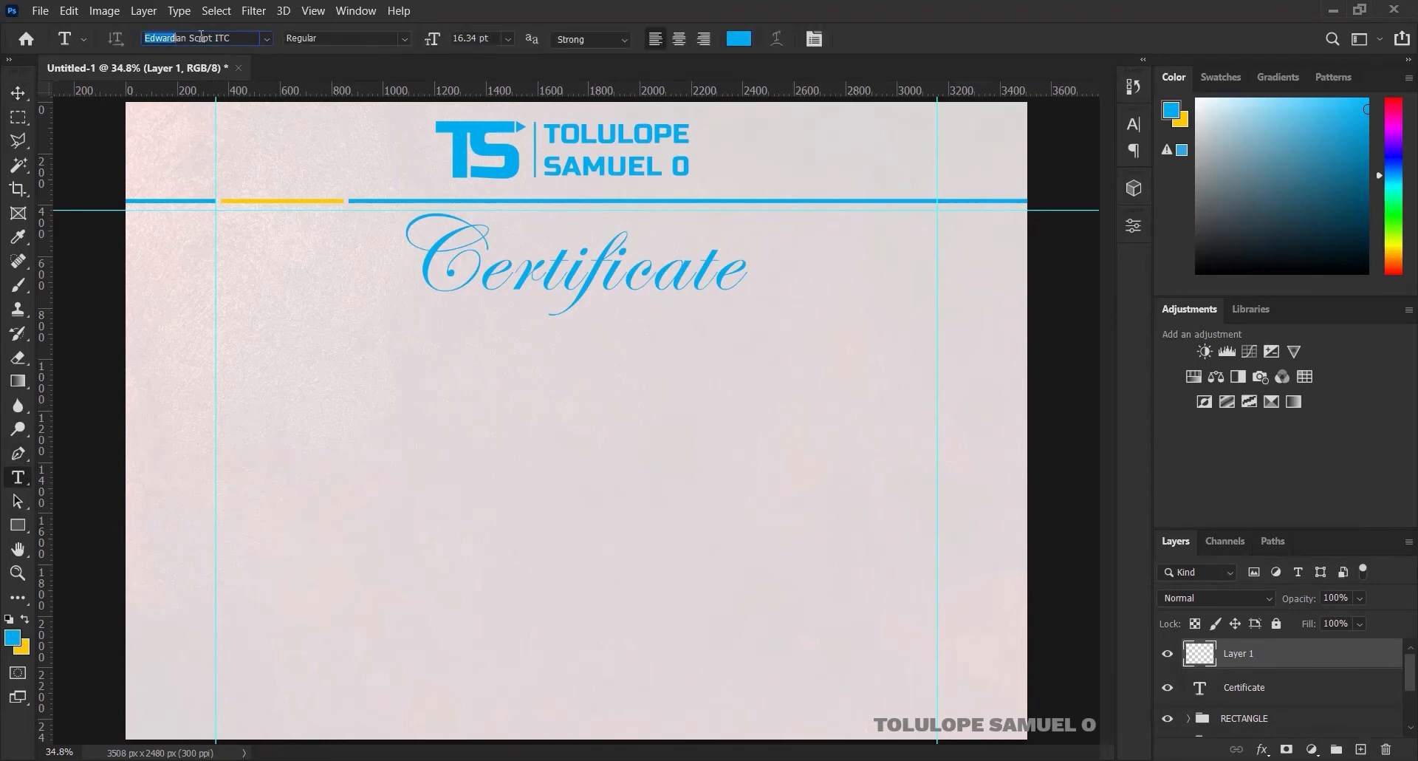
text(russ)
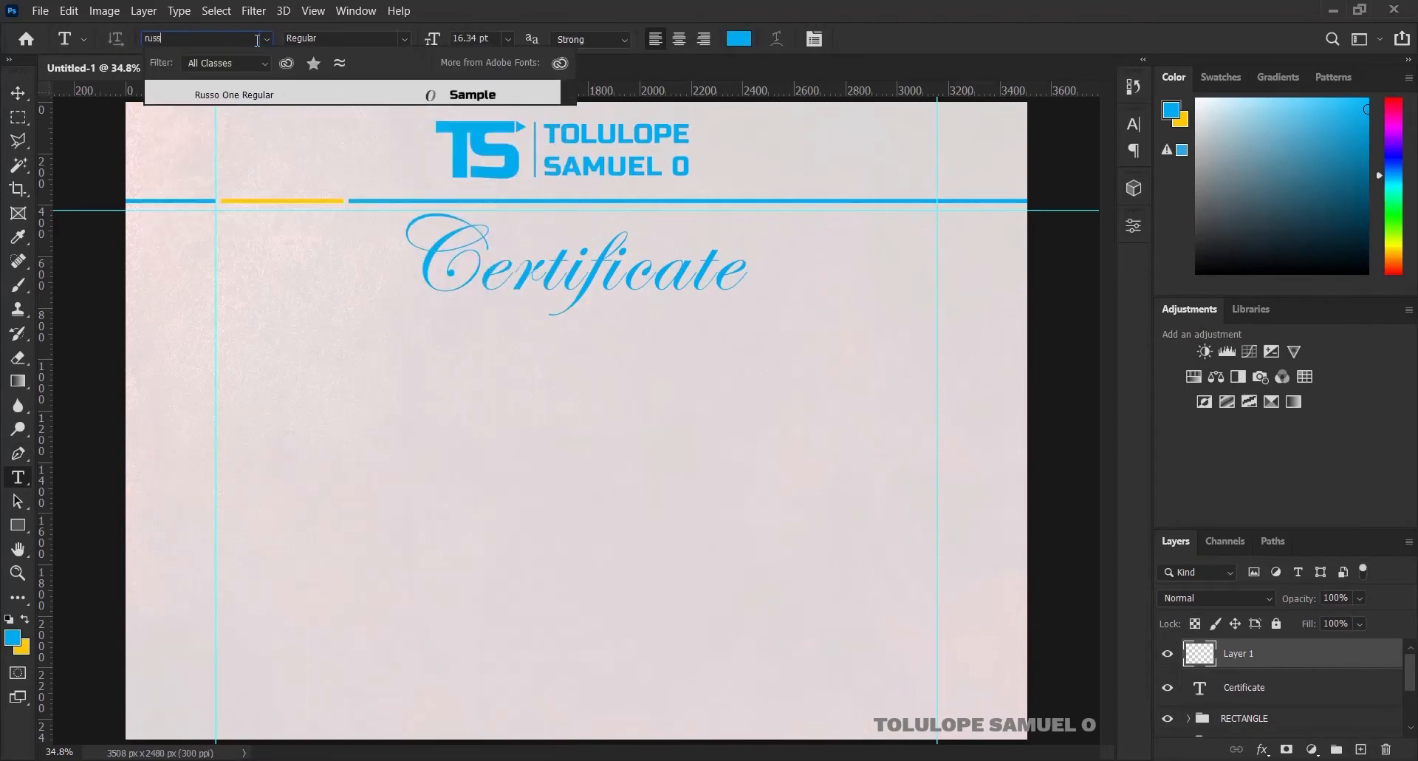
click(297, 95)
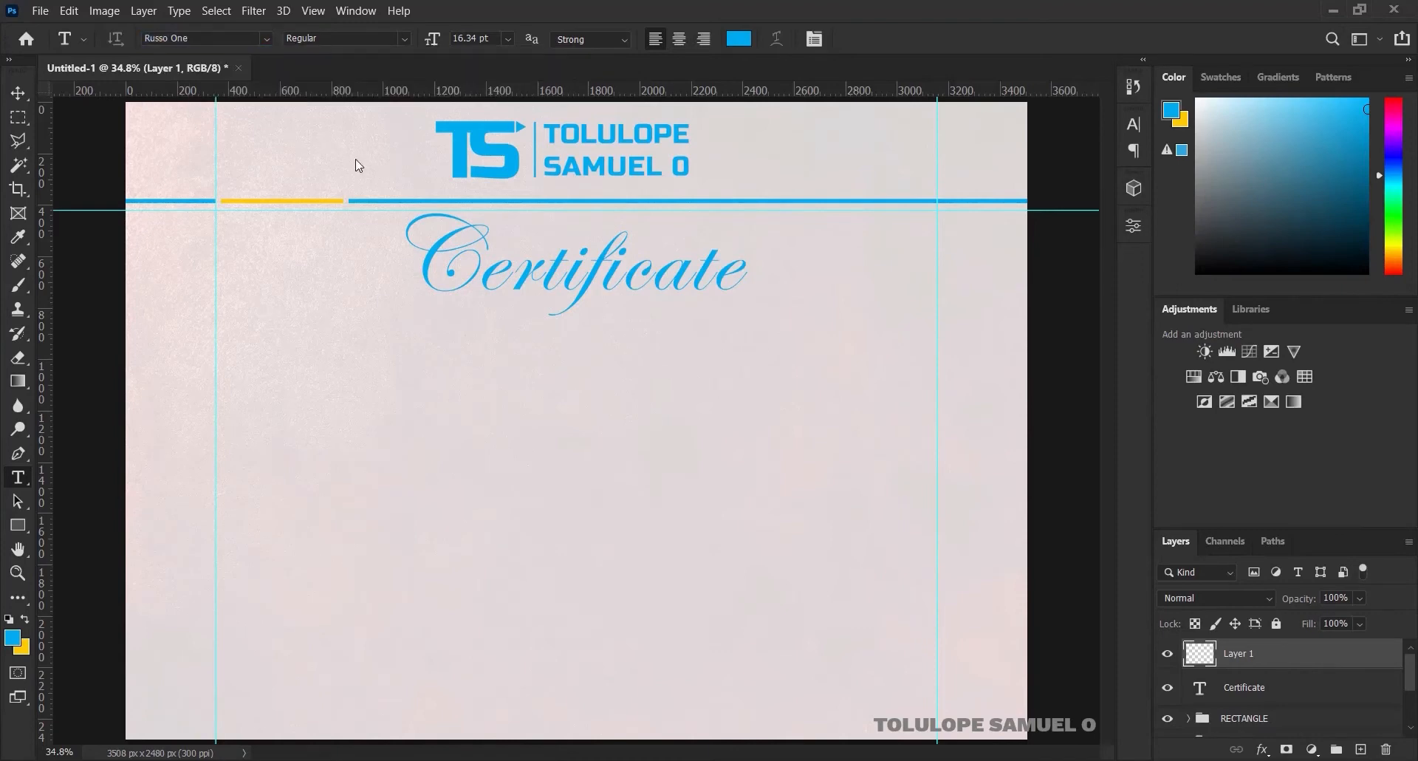
click(510, 353)
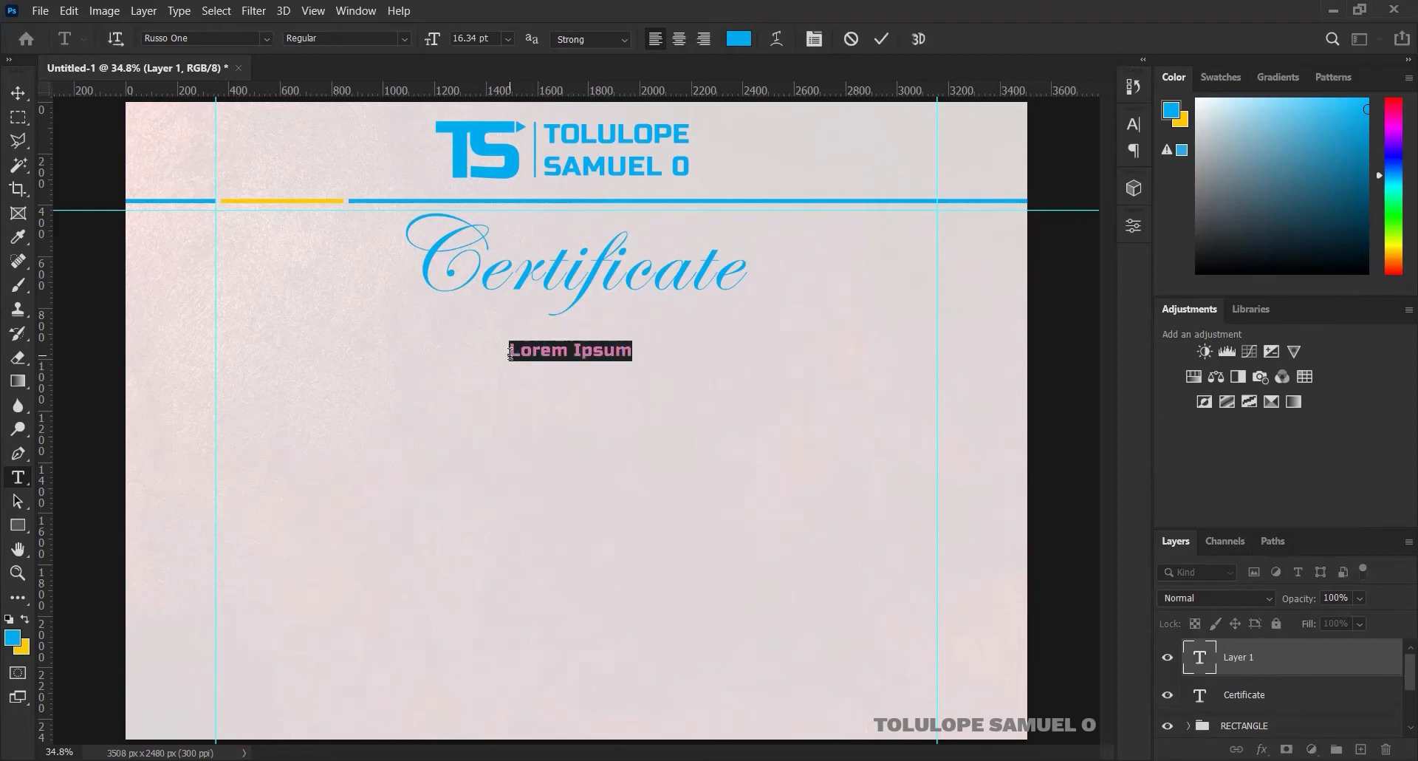
text(This )
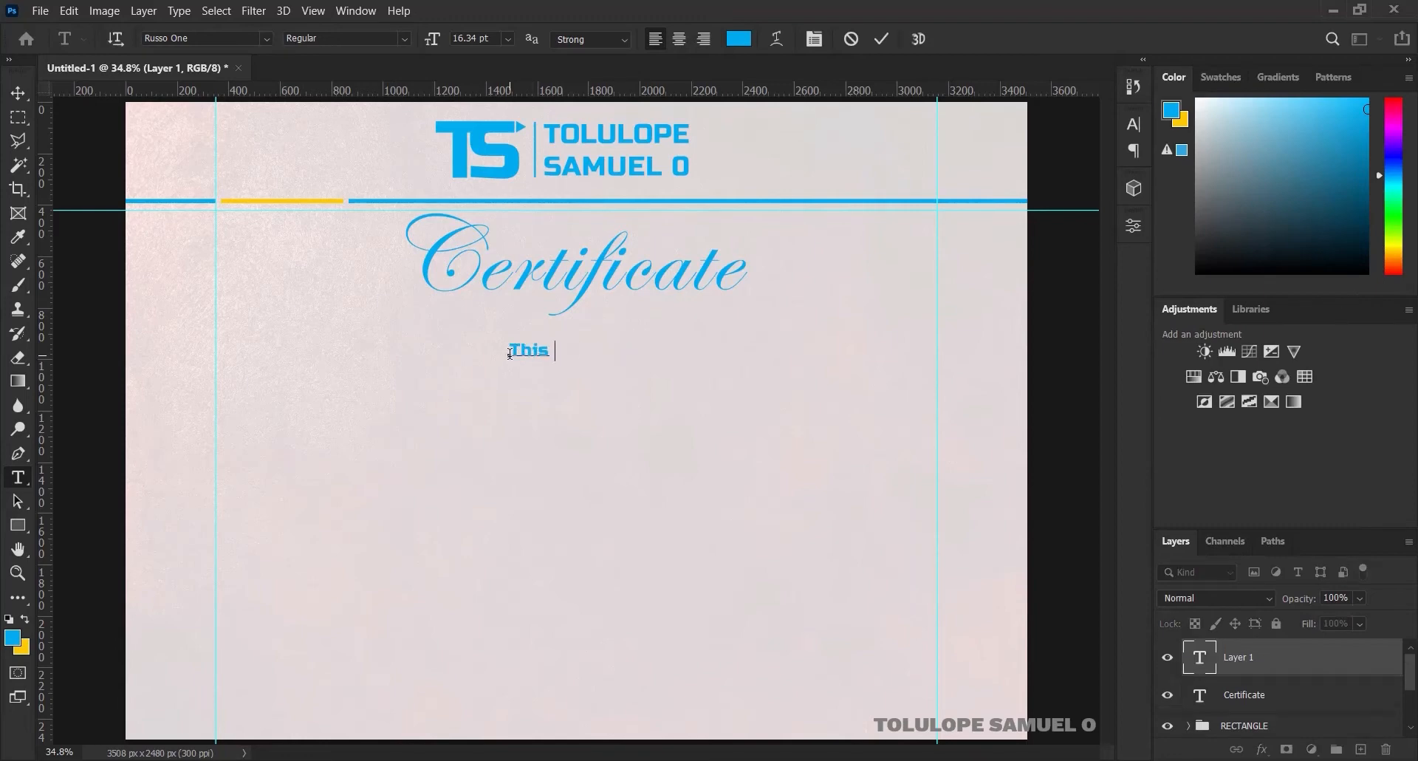
text(is to certify)
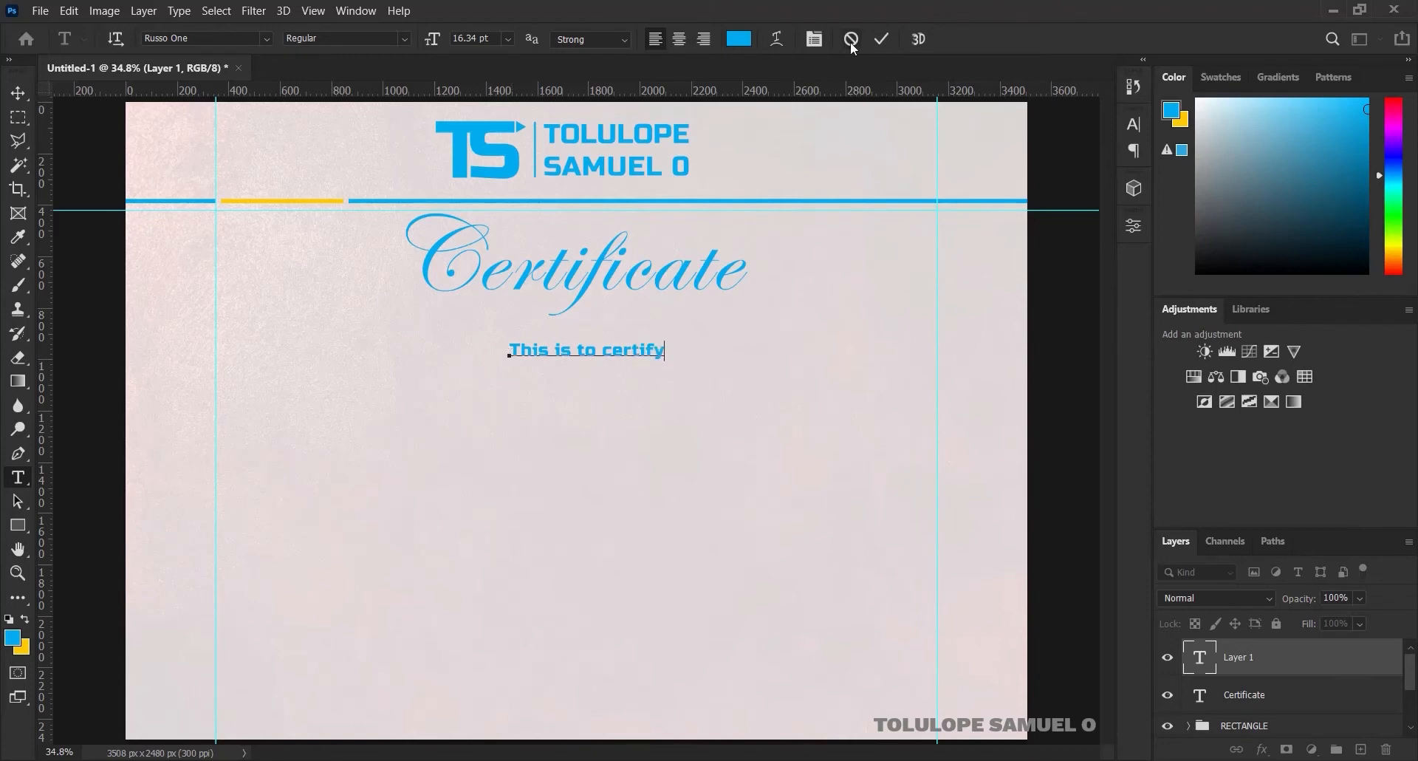
key(ctrl+Return)
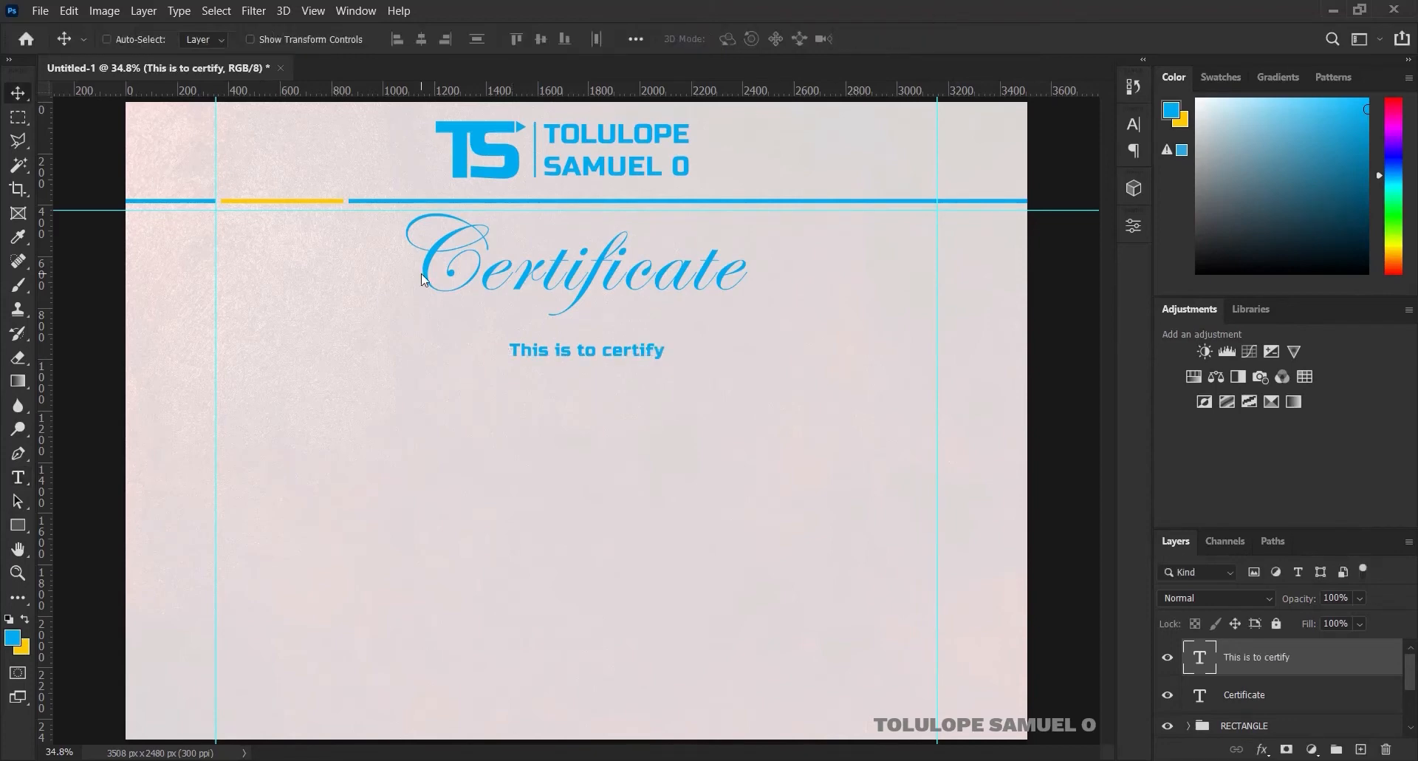
Shrink 'This is to certify' slightly and move it up under the title
key(ctrl+t)
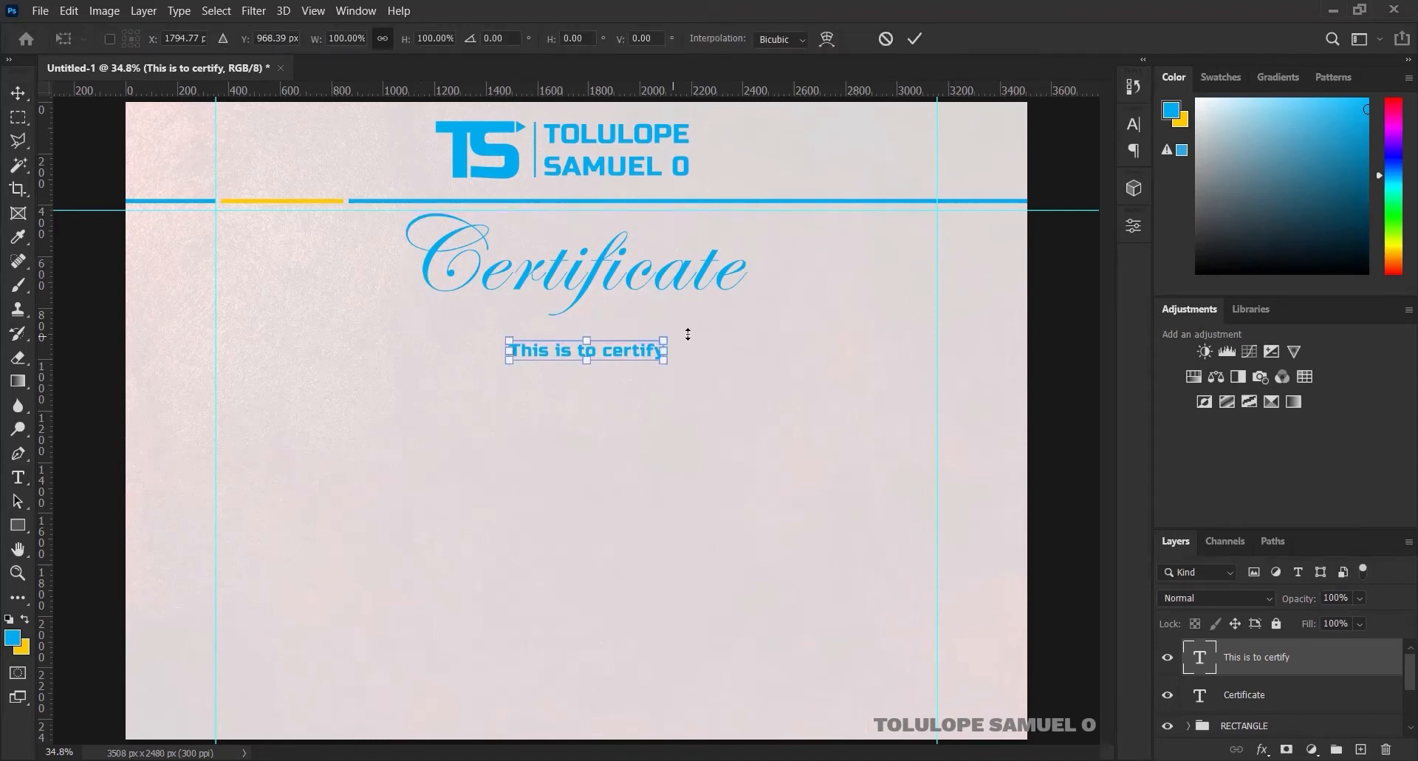
drag(664, 339, 664, 338)
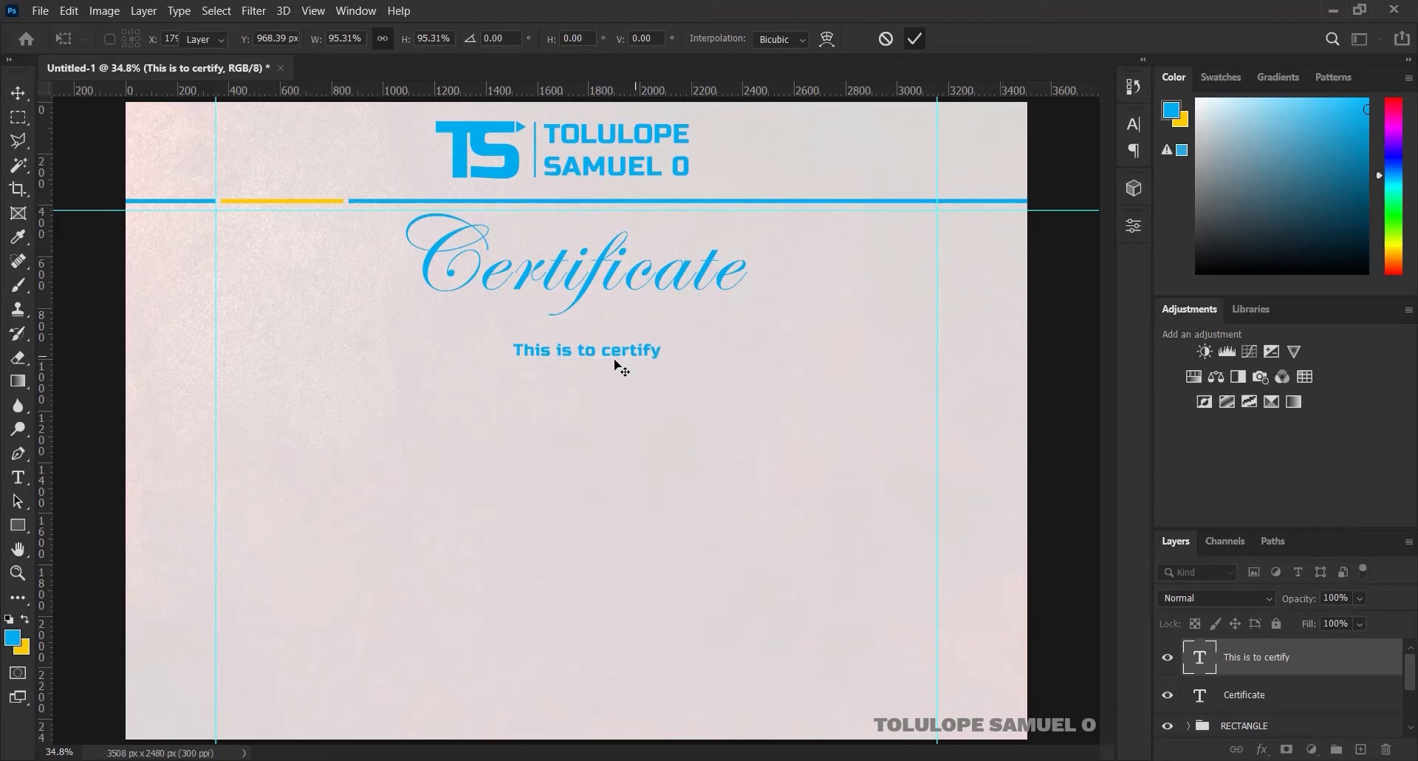
drag(618, 364, 571, 321)
key(Return)
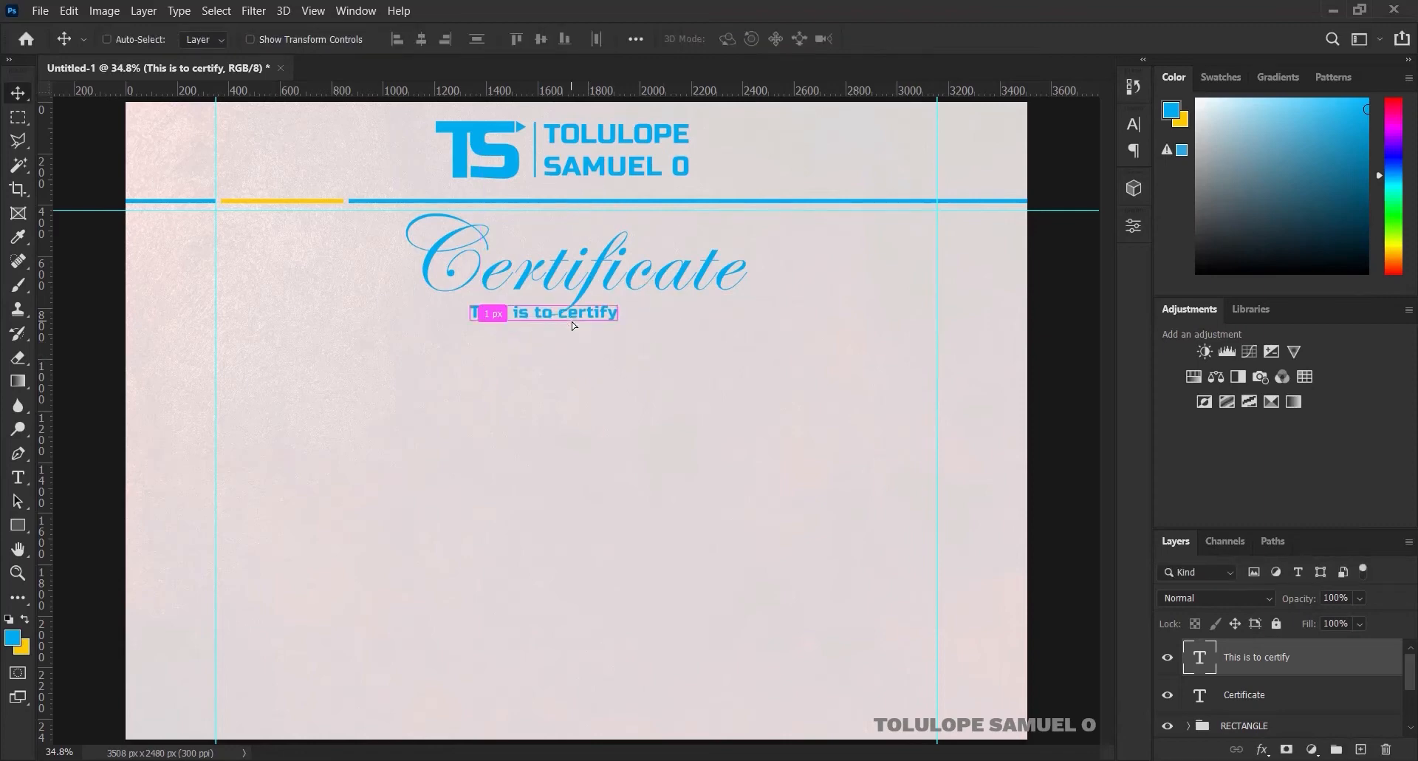
Centre 'This is to certify' horizontally on the canvas and shift it slightly down
key(ctrl+a)
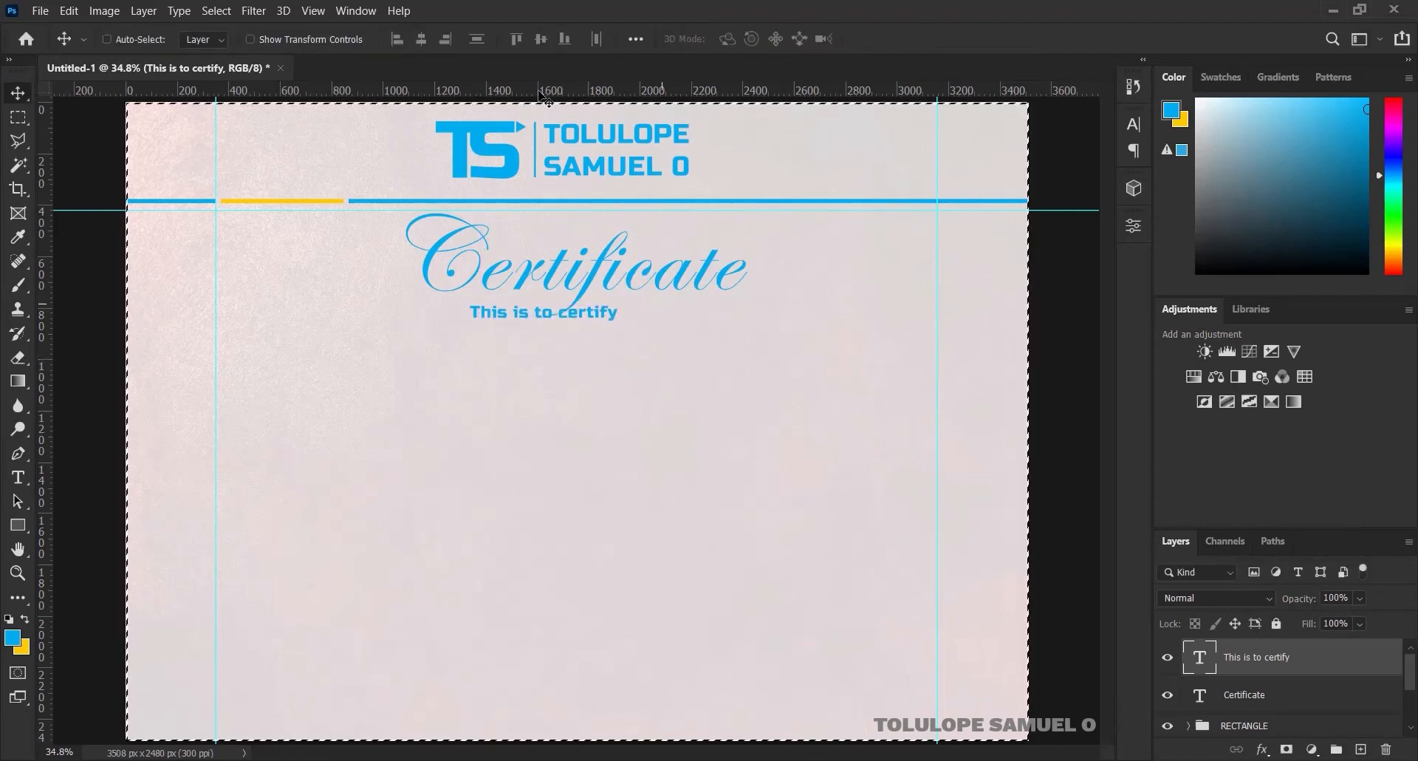
click(423, 38)
key(ctrl+d)
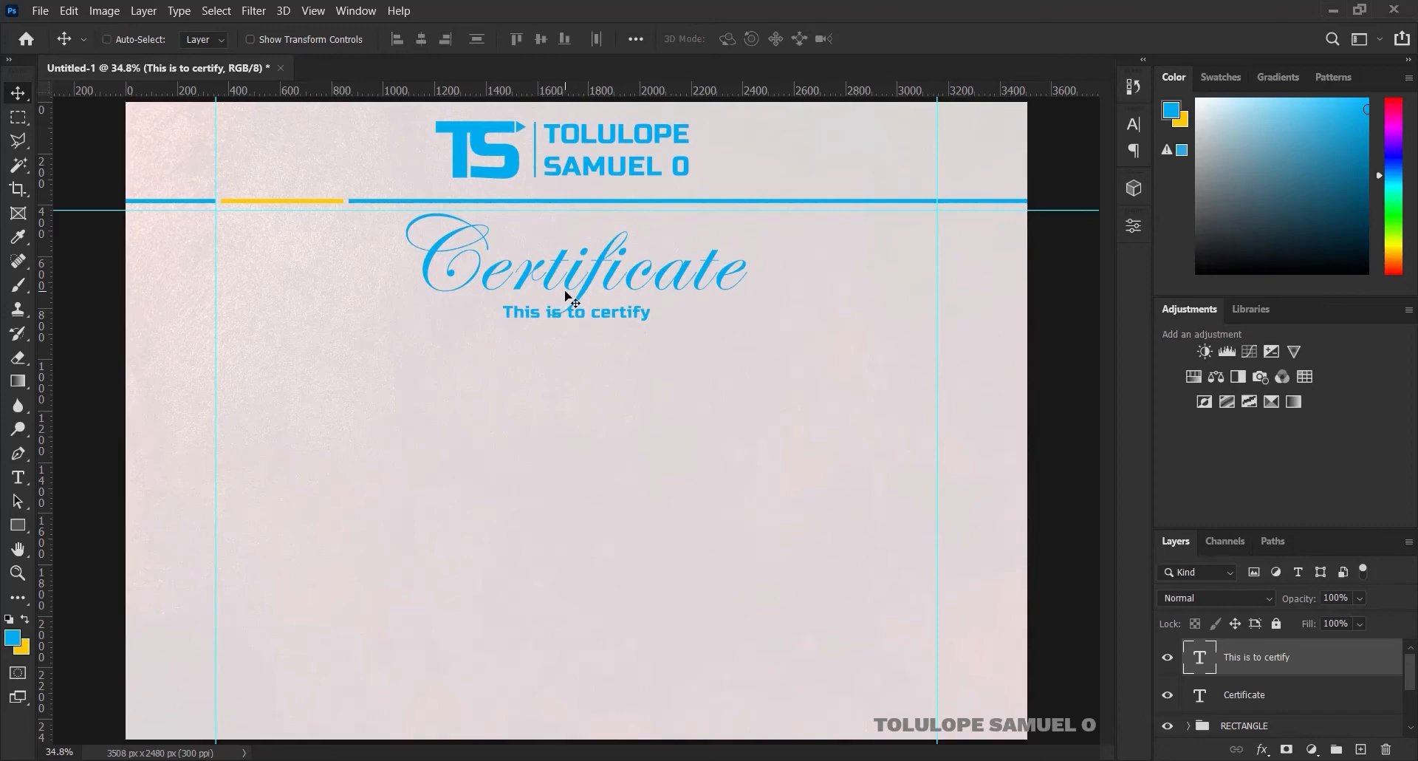
key(shift+Down)
key(shift+Down)
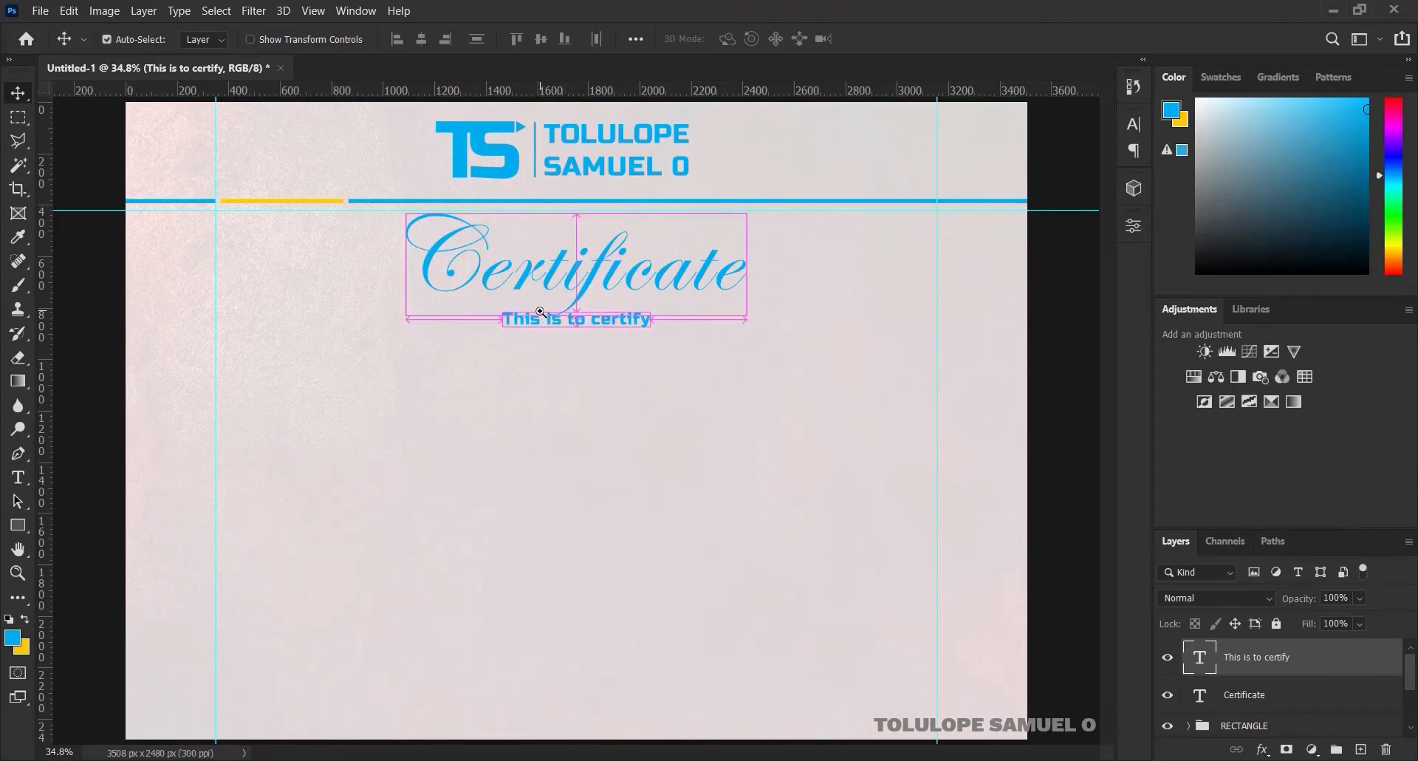
Zoom in and nudge 'This is to certify' a few pixels left and up, then fit the page on screen
ctrl+click(541, 312)
ctrl+click(541, 312)
ctrl+click(541, 312)
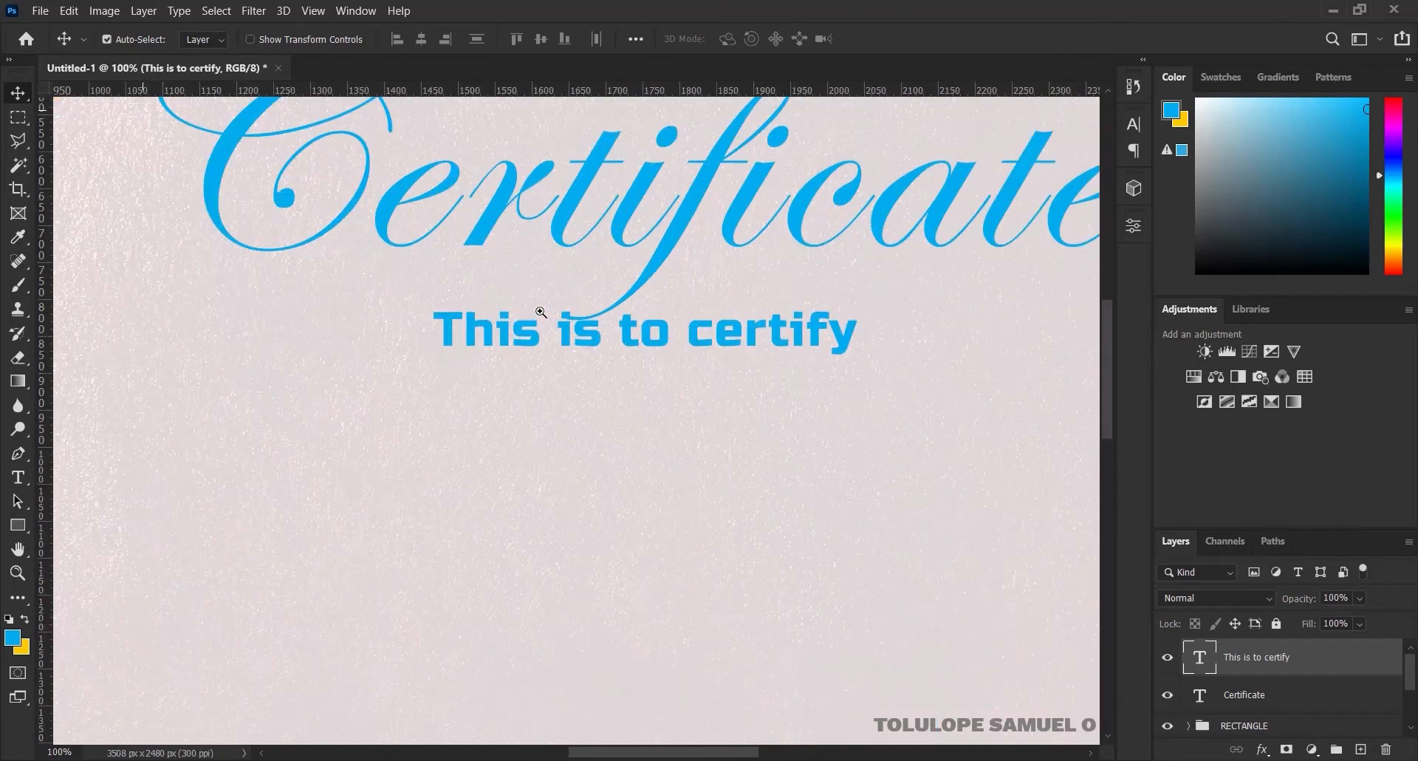
ctrl+click(542, 313)
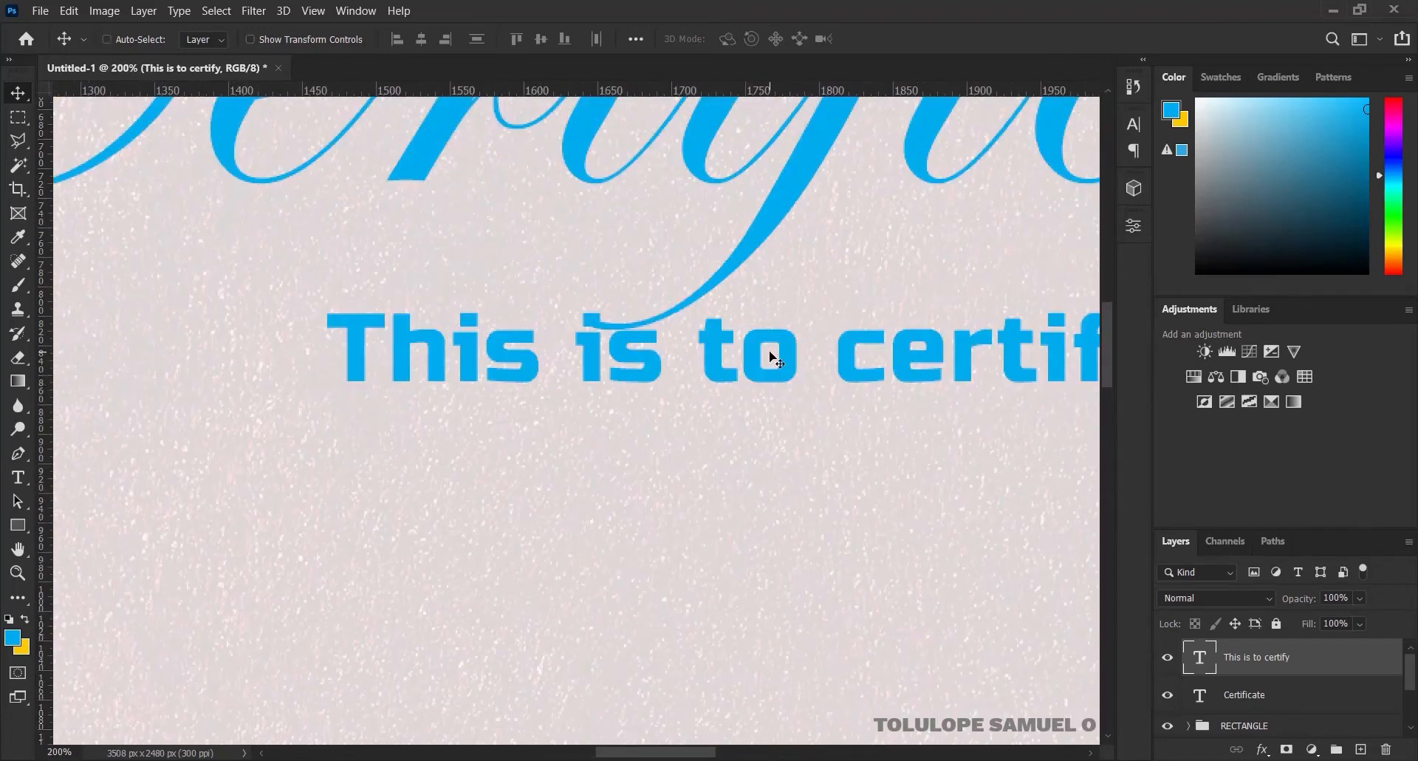
key(Left)
key(Left)
key(Left)
key(Left)
key(Left)
key(Left)
key(Left)
key(Left)
key(Left)
key(Left)
key(Left)
key(Left)
key(Left)
key(Left)
key(Left)
key(Left)
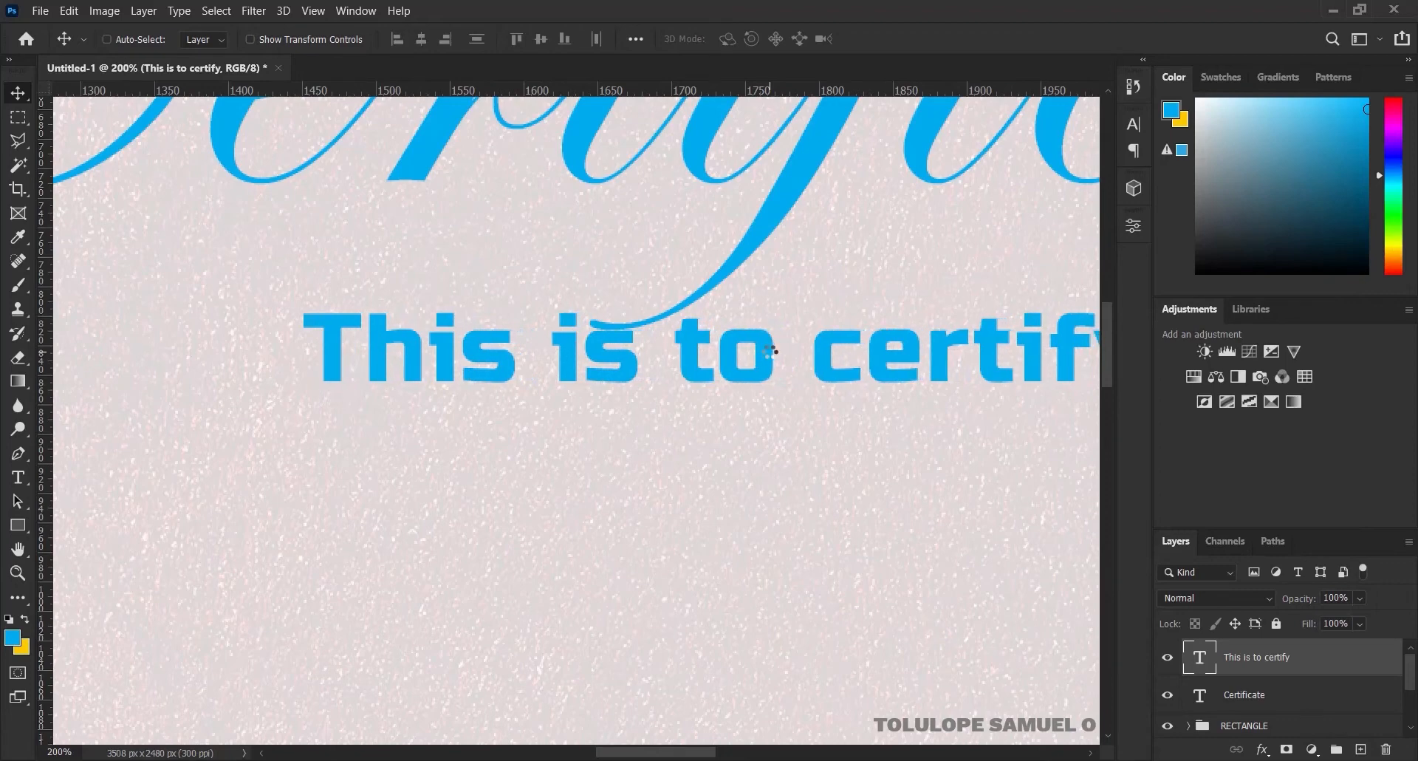
key(Left)
key(Left)
key(Left)
key(Left)
key(Left)
key(Left)
key(Left)
key(Left)
key(Left)
key(Left)
key(Left)
key(Left)
key(Left)
key(Left)
key(Left)
key(Left)
key(Left)
key(Left)
key(Left)
key(Left)
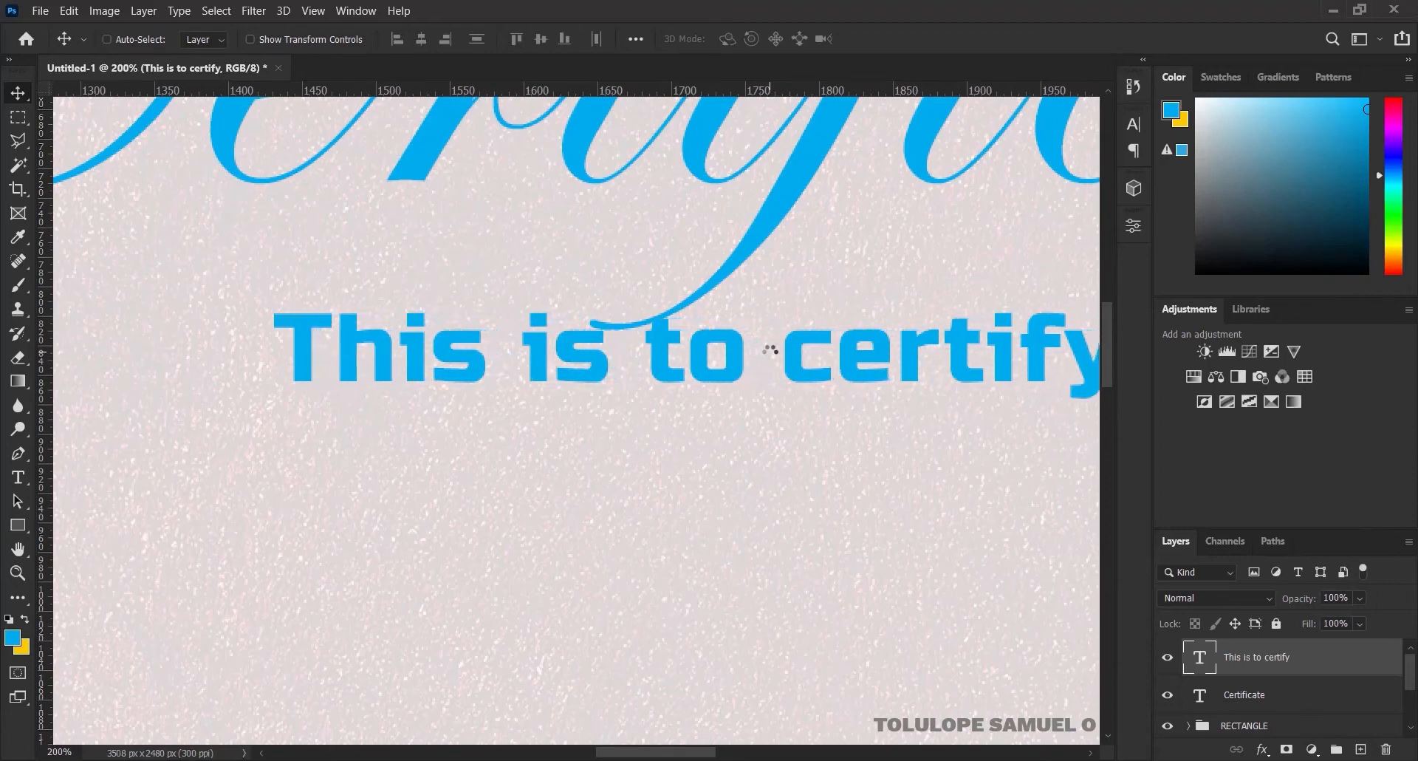
key(Up)
key(Up)
key(Up)
key(Up)
key(Up)
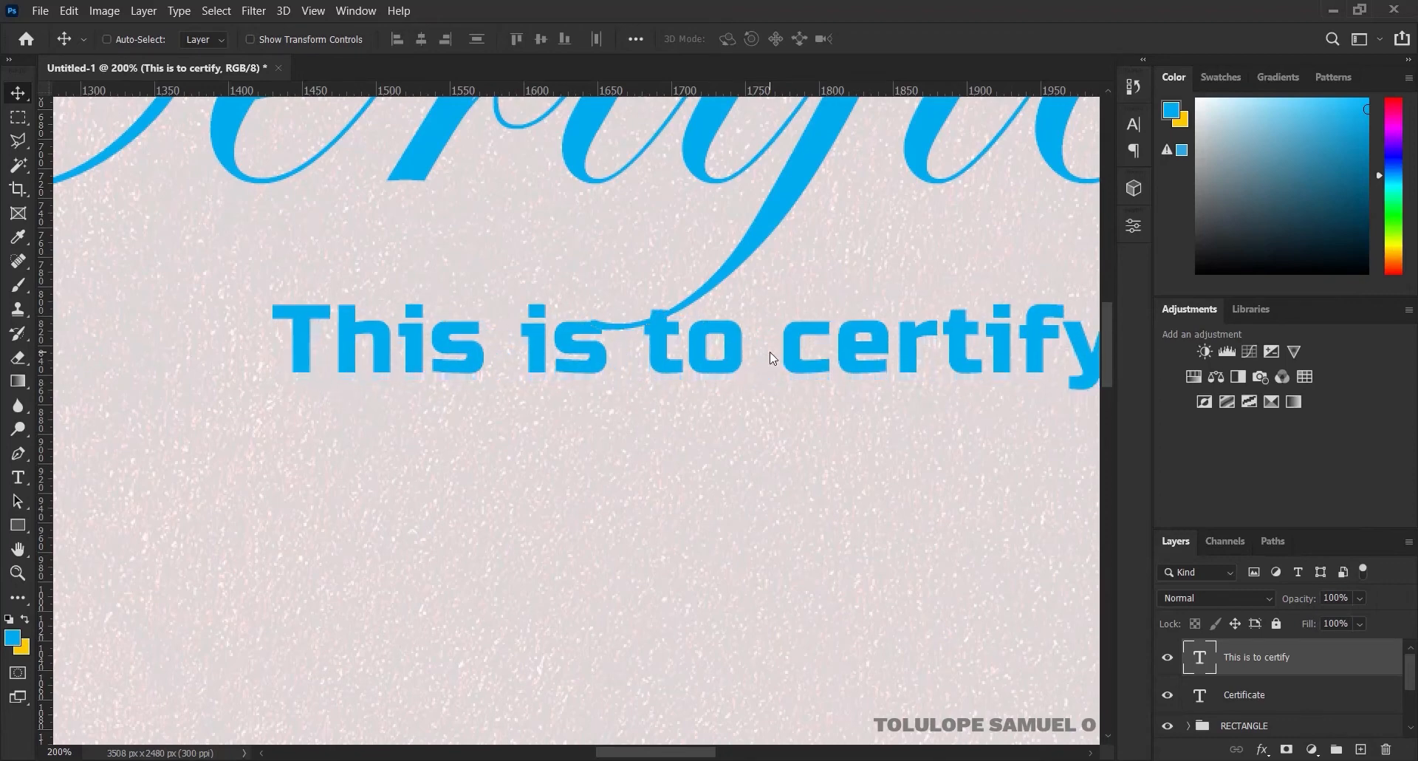
key(Up)
key(Up)
key(Left)
key(Left)
key(Left)
key(Left)
key(Left)
key(Left)
key(Left)
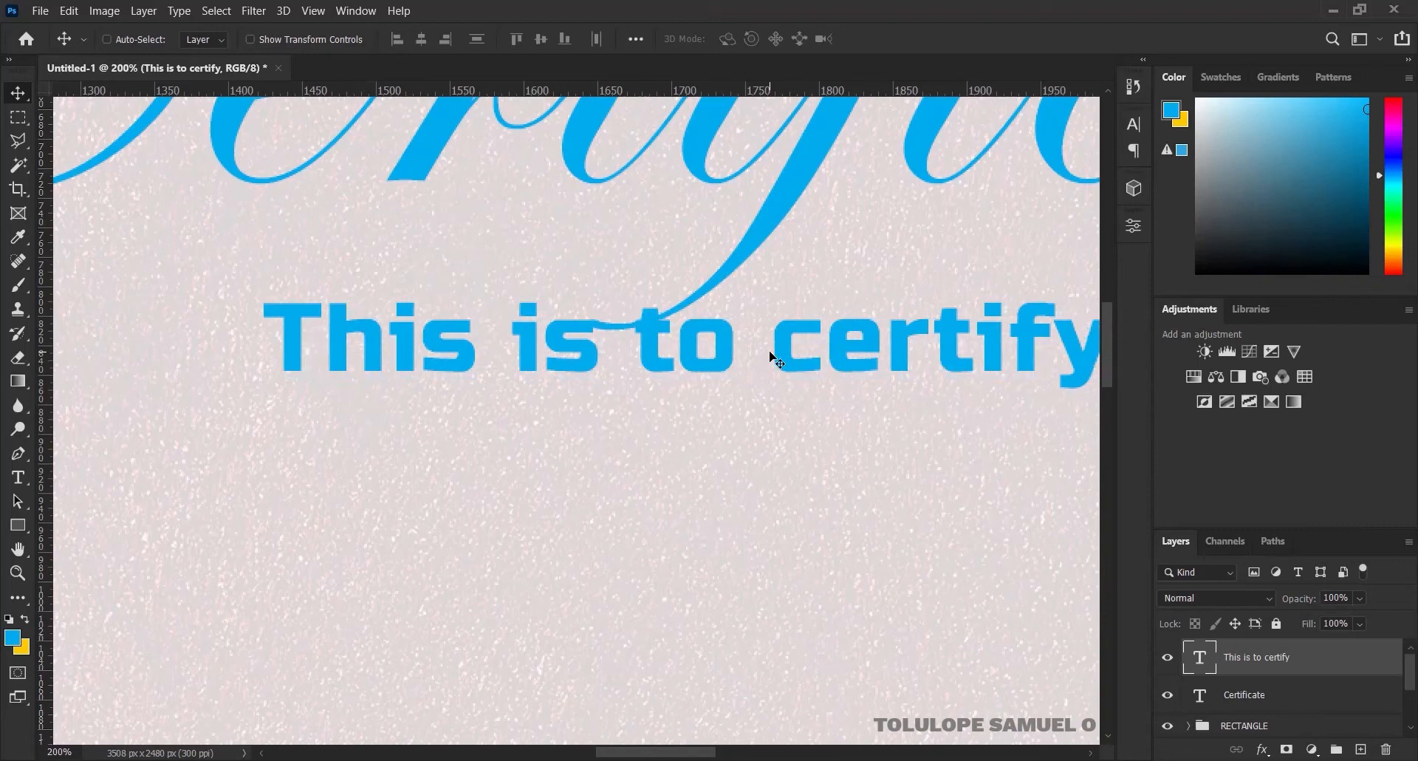
key(Left)
key(Left)
key(Left)
key(Left)
key(Left)
key(Left)
key(Left)
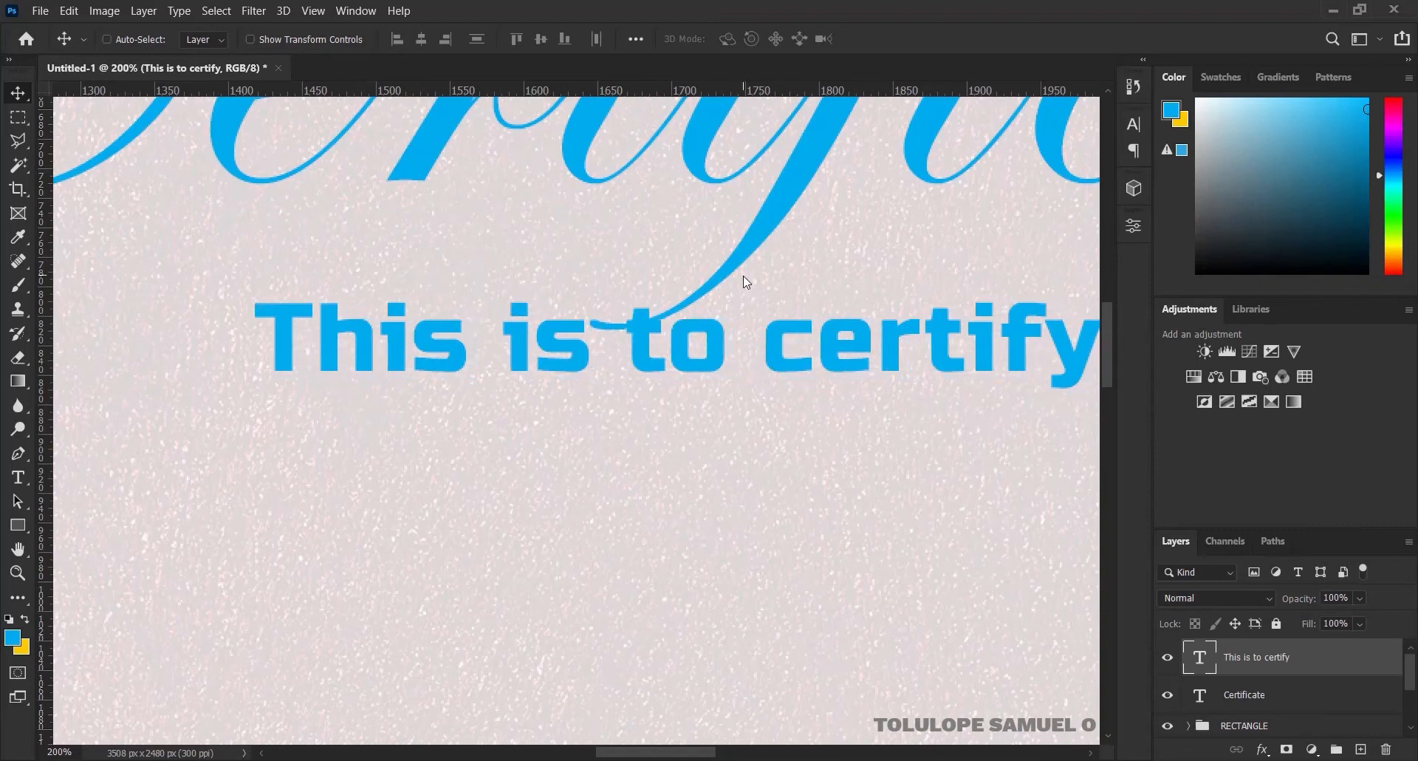
key(Up)
key(Up)
key(Up)
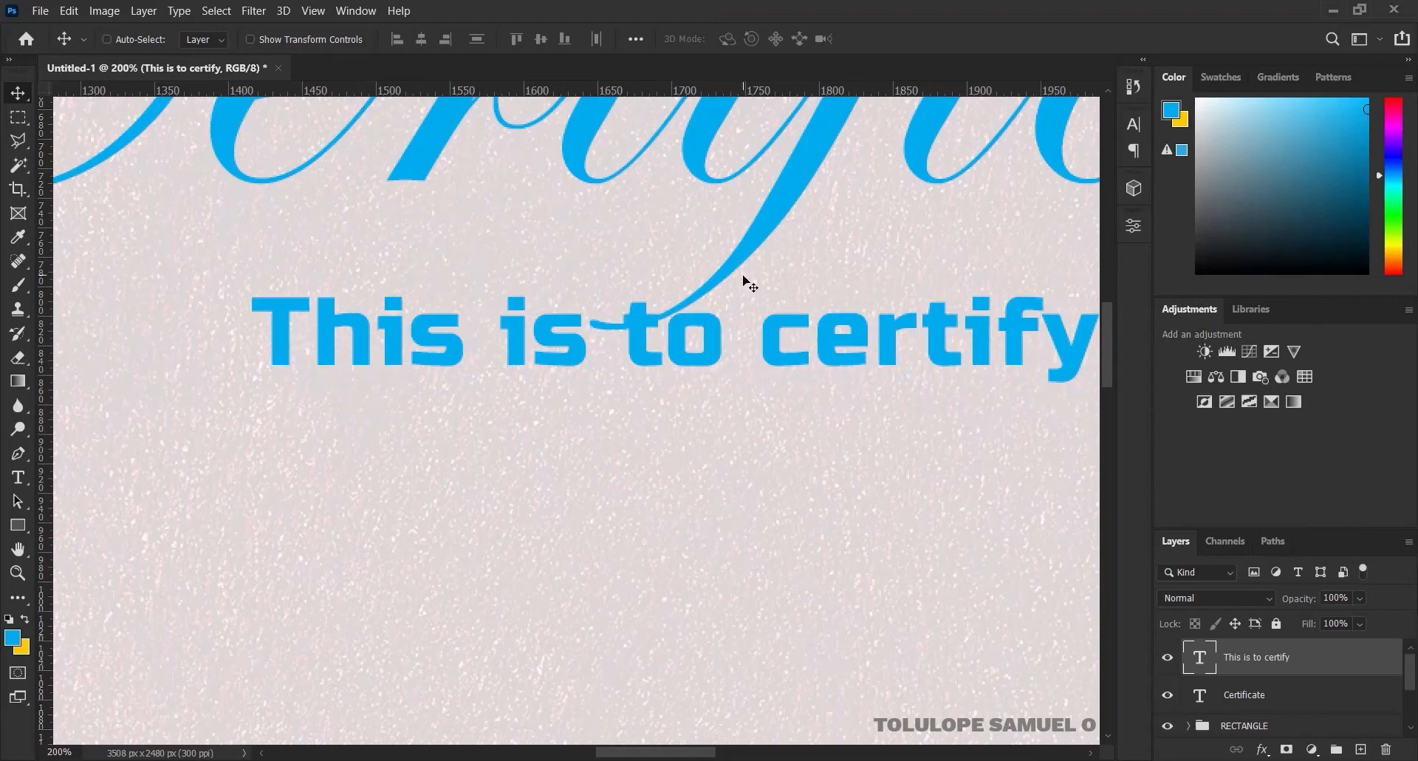
key(Right)
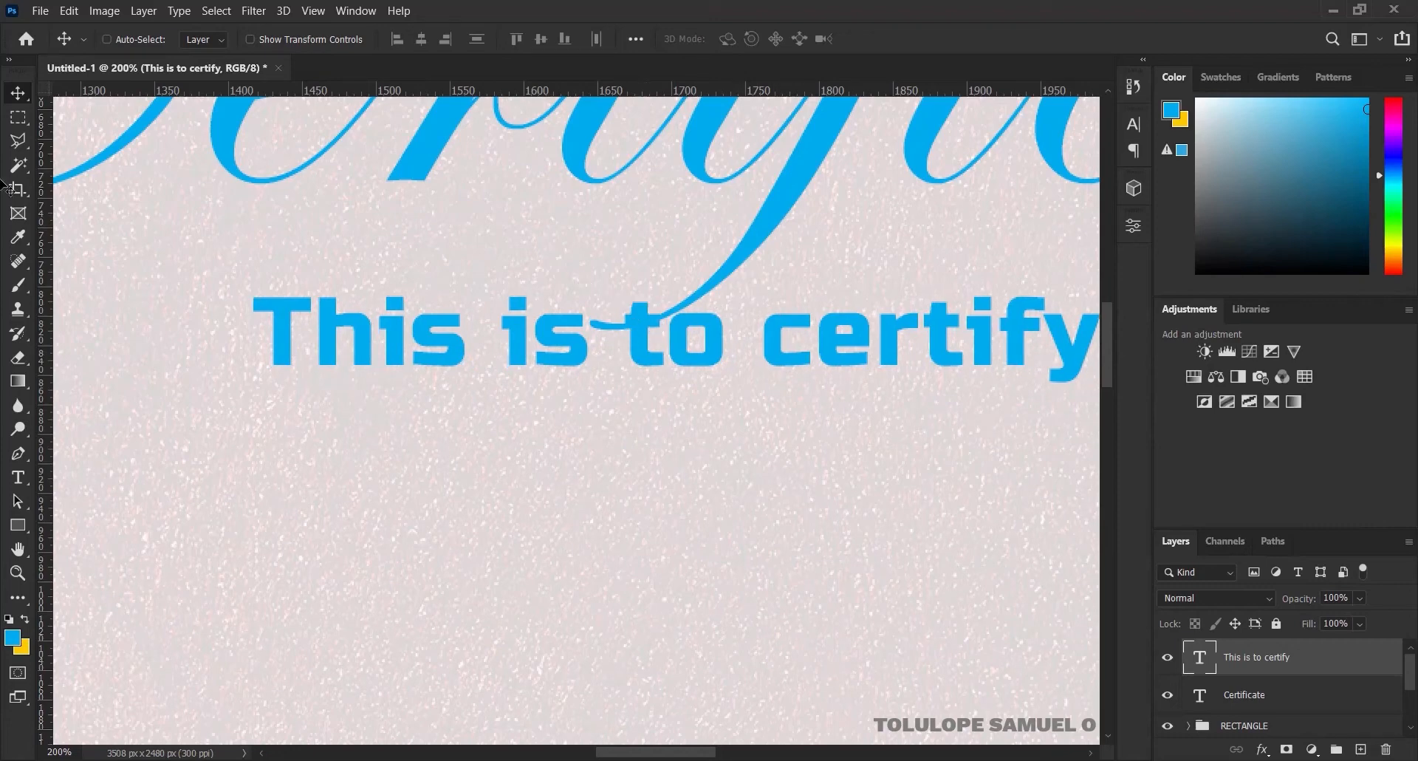
key(ctrl+0)
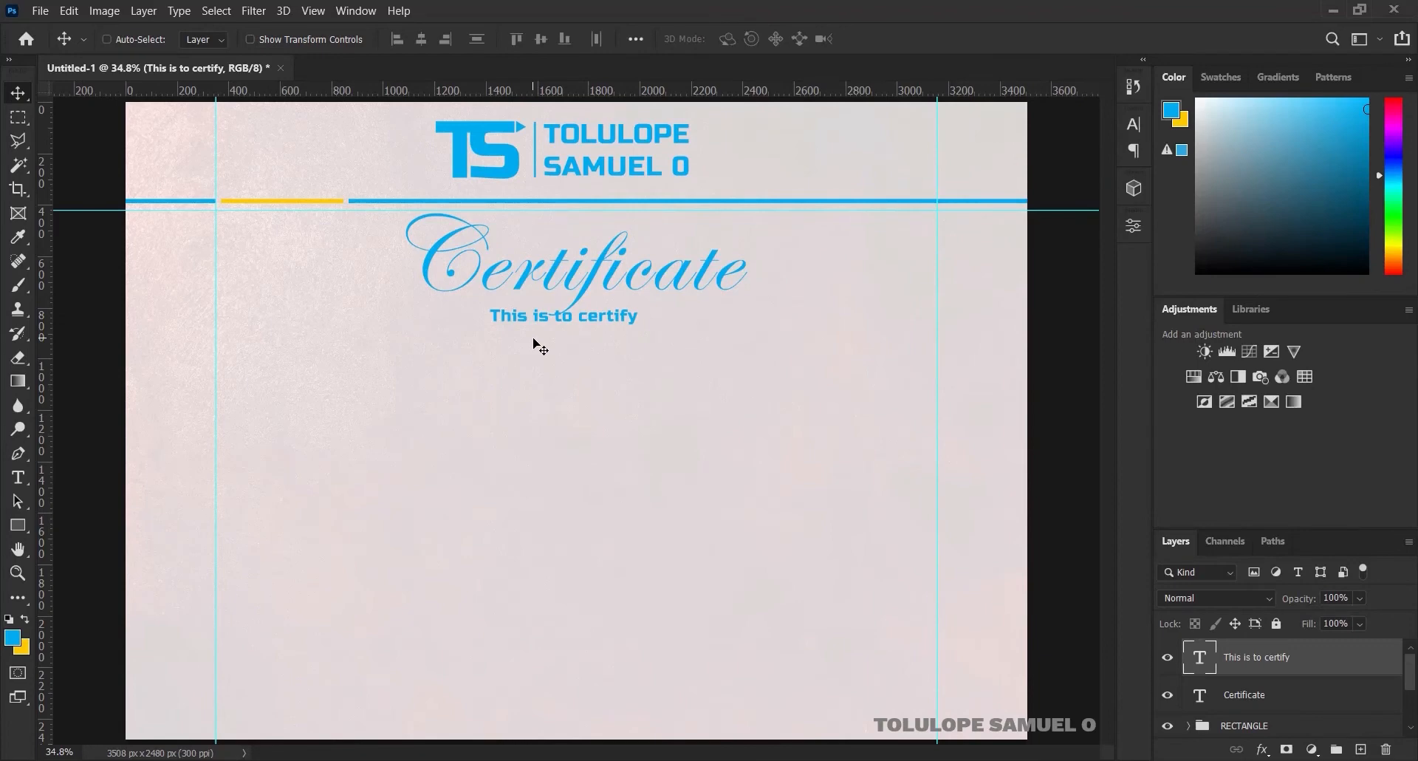
Type the recipient's name as a new text line below 'This is to certify'
click(11, 485)
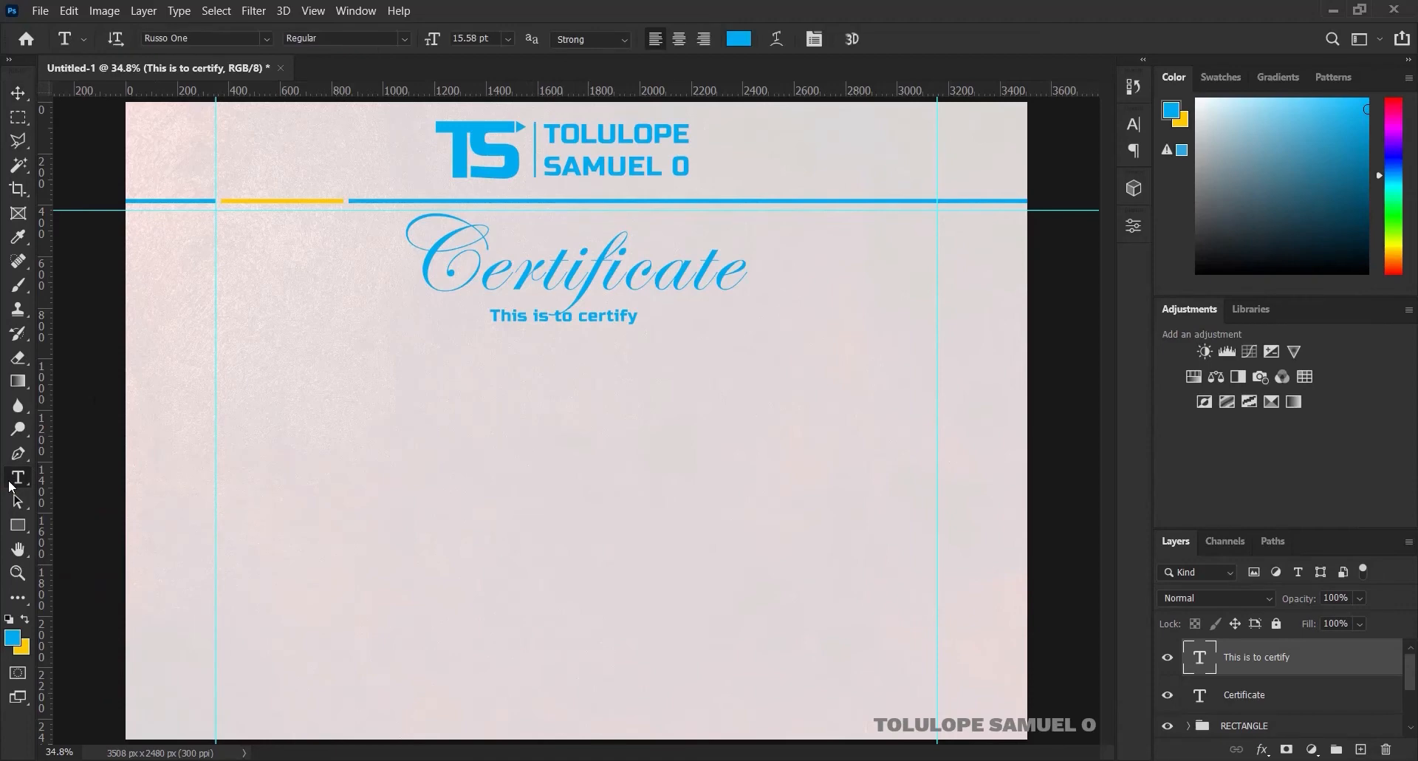
click(461, 389)
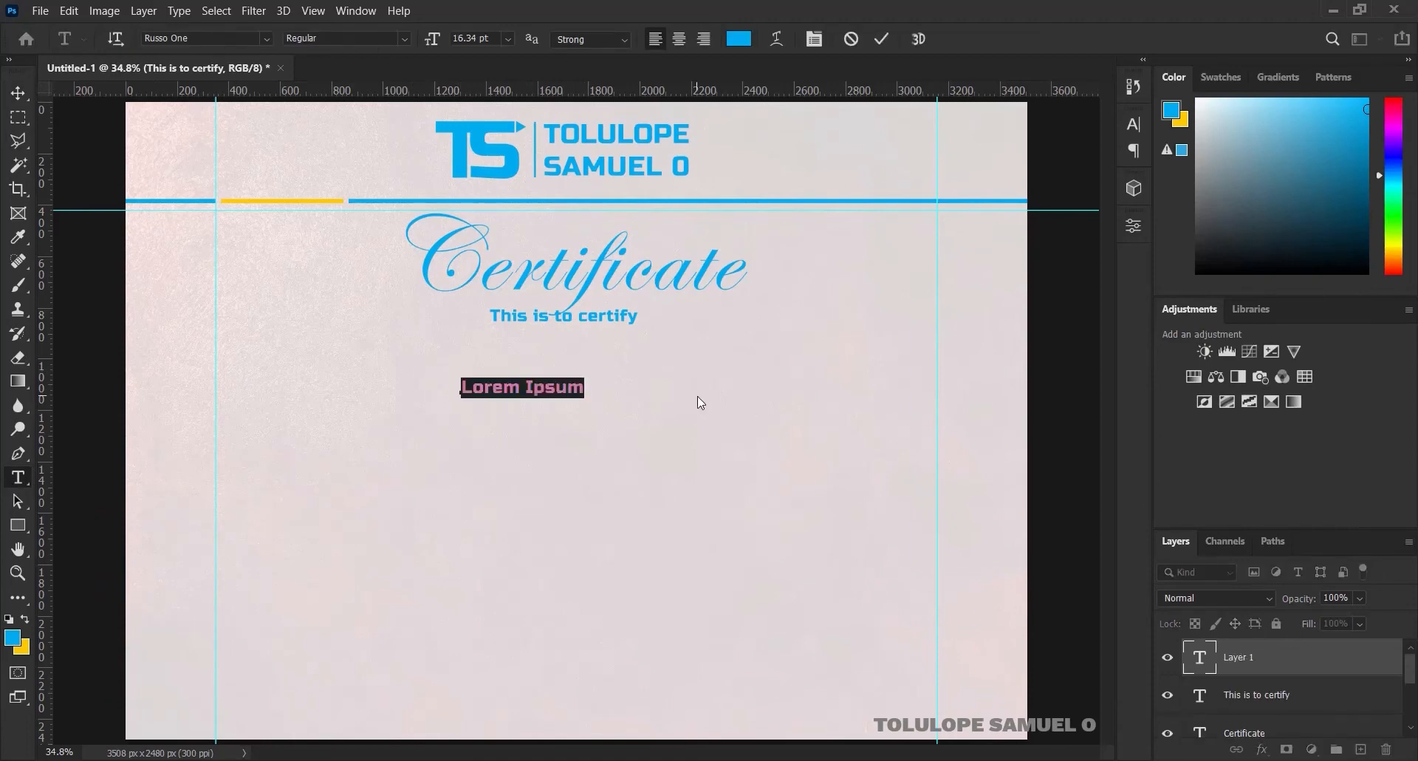
key(Right)
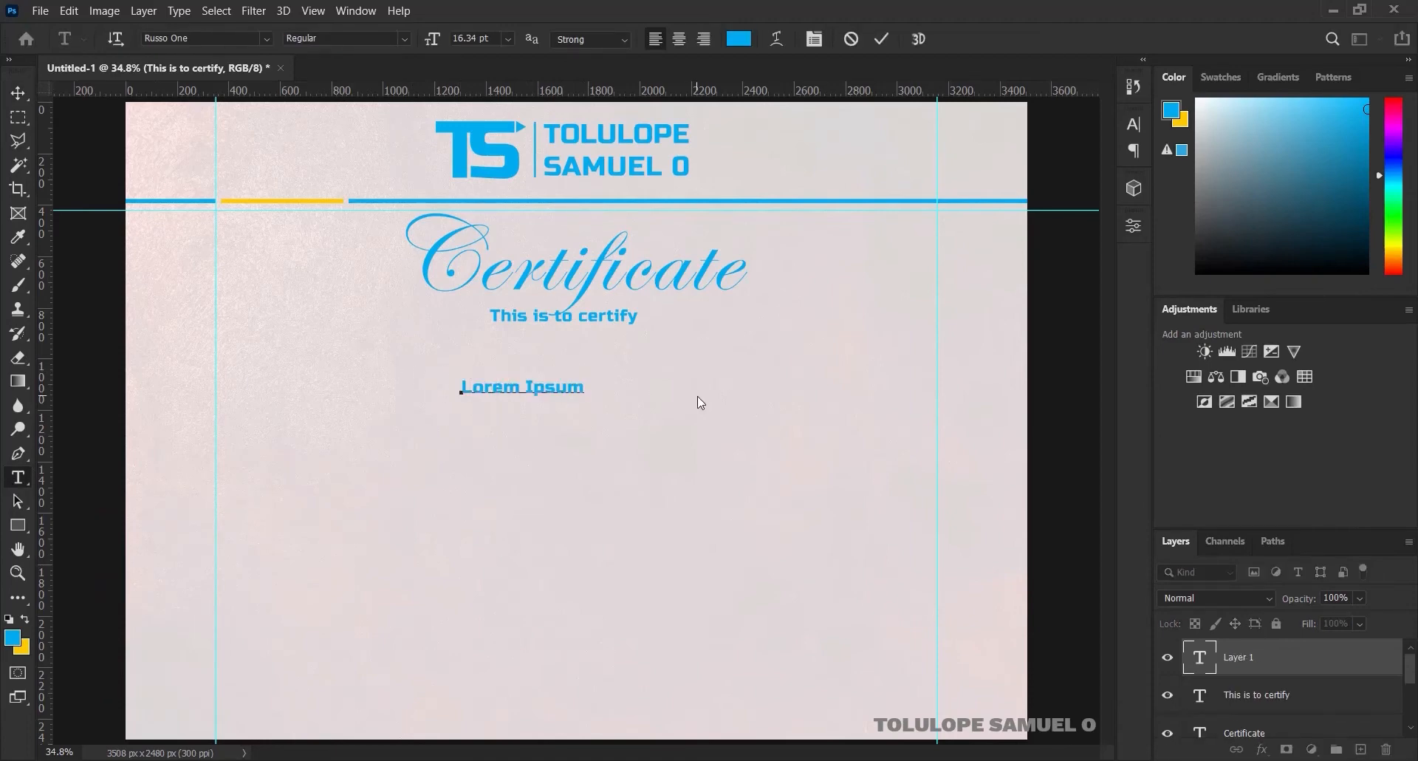
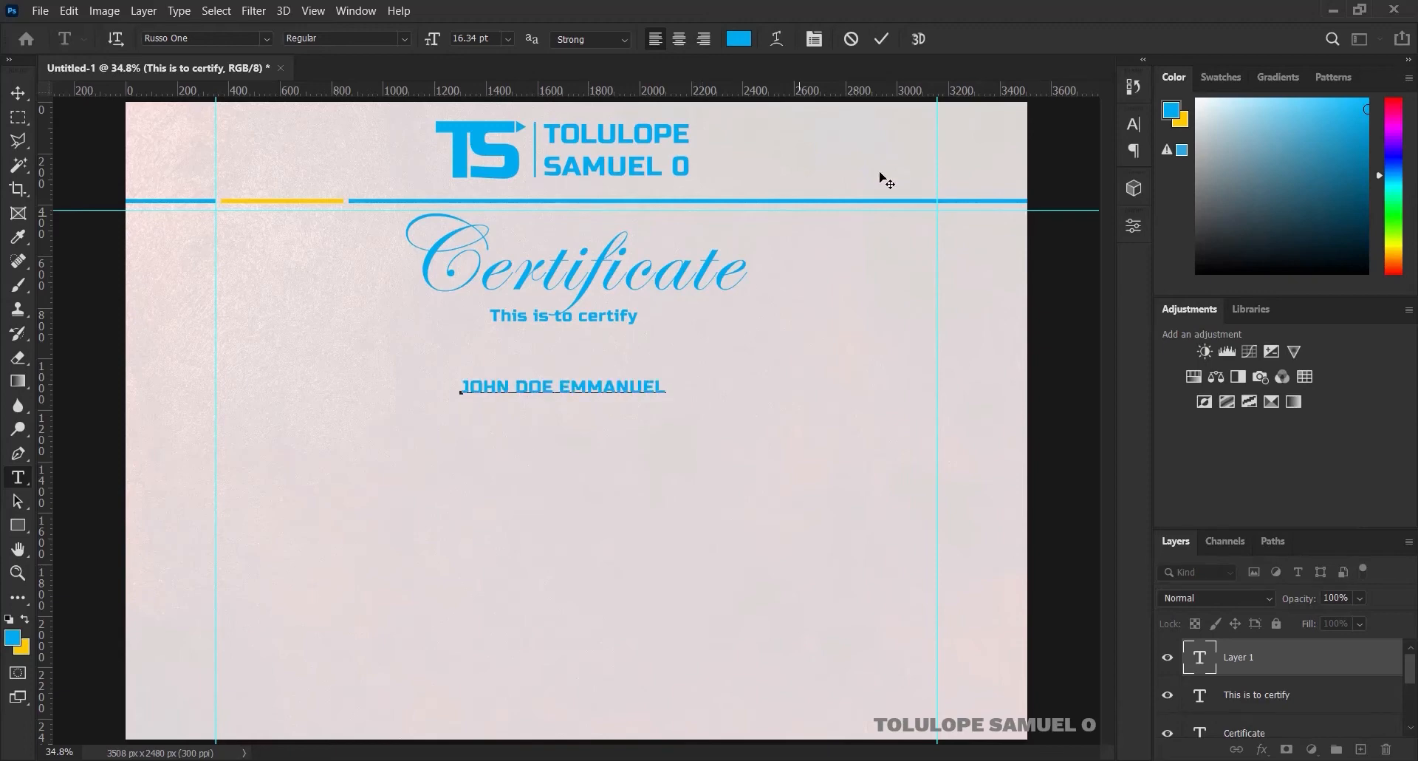
click(884, 36)
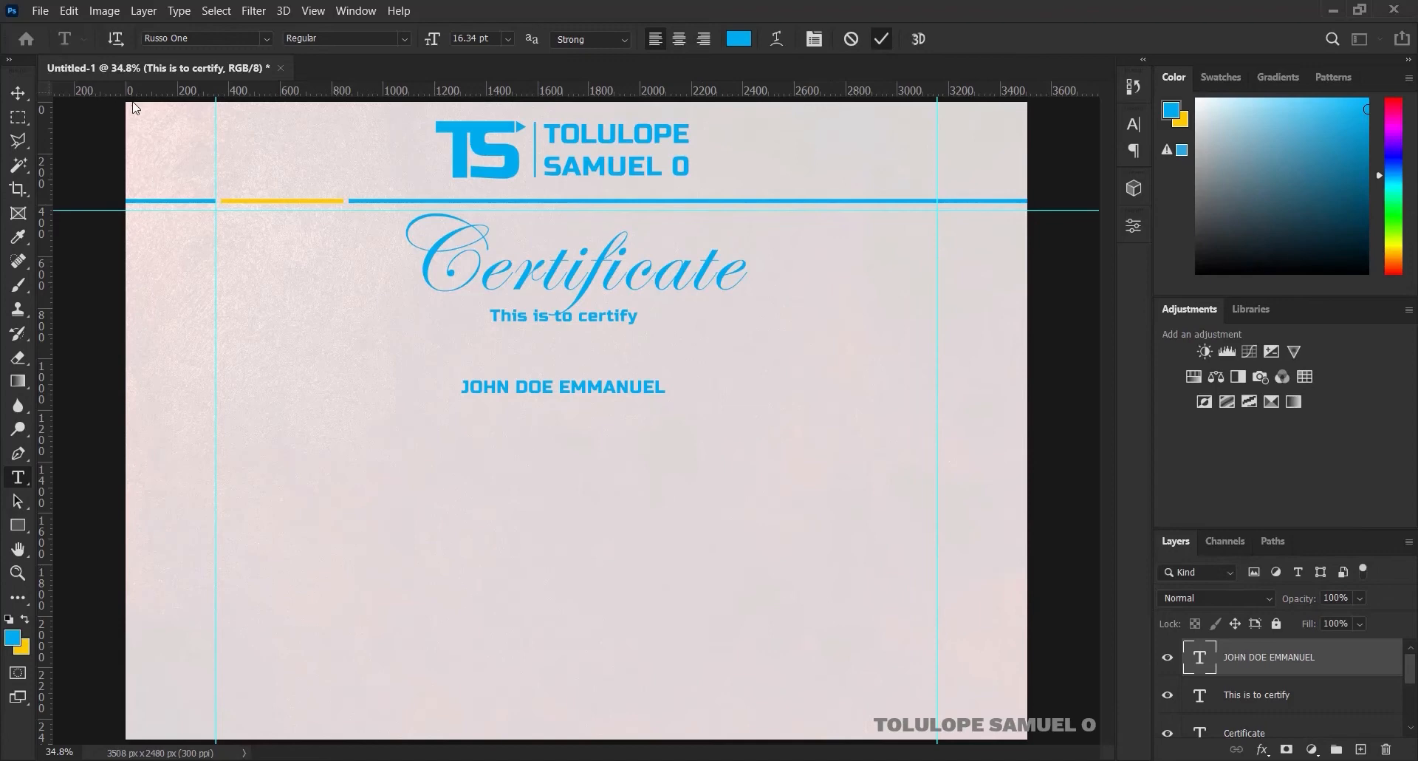
Scale the name text up to about three times its size
click(19, 93)
key(ctrl+t)
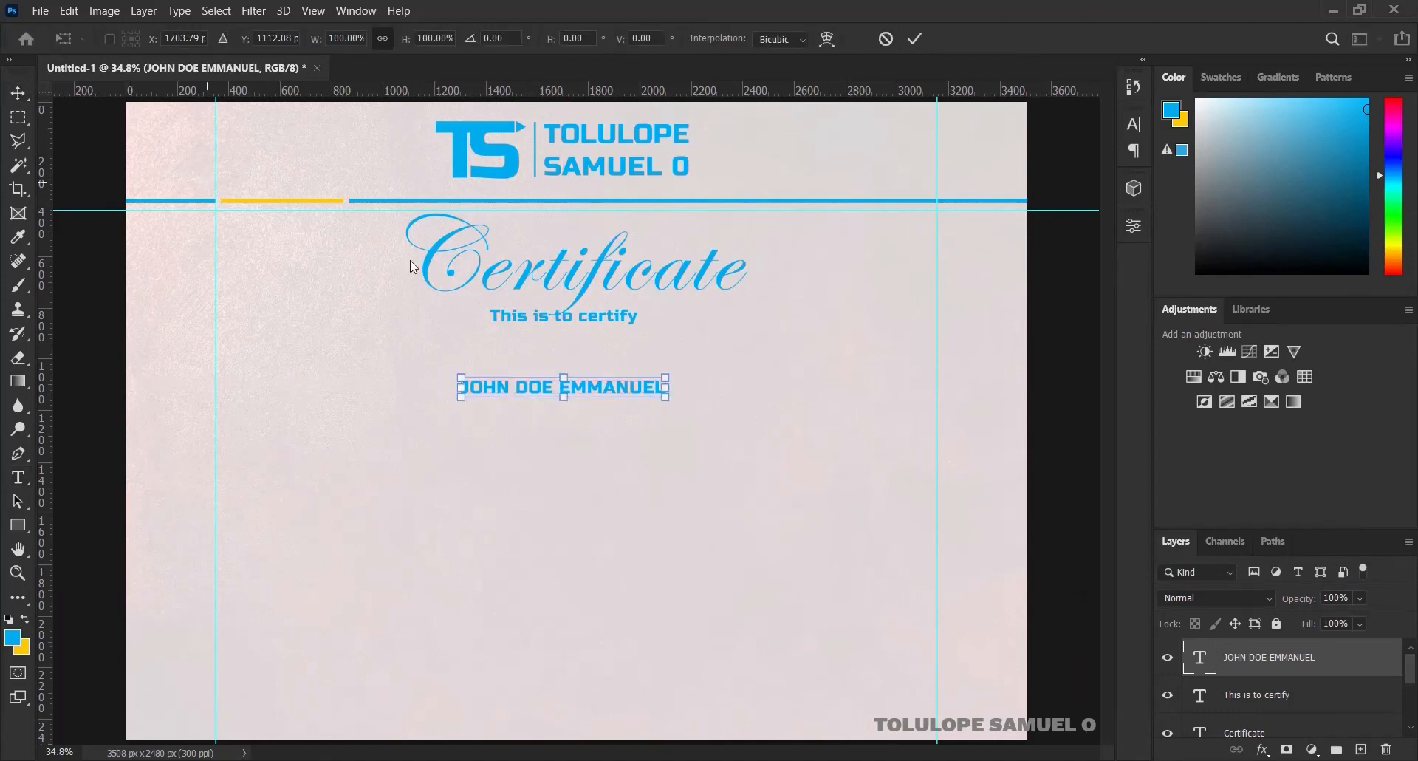
drag(676, 367, 902, 299)
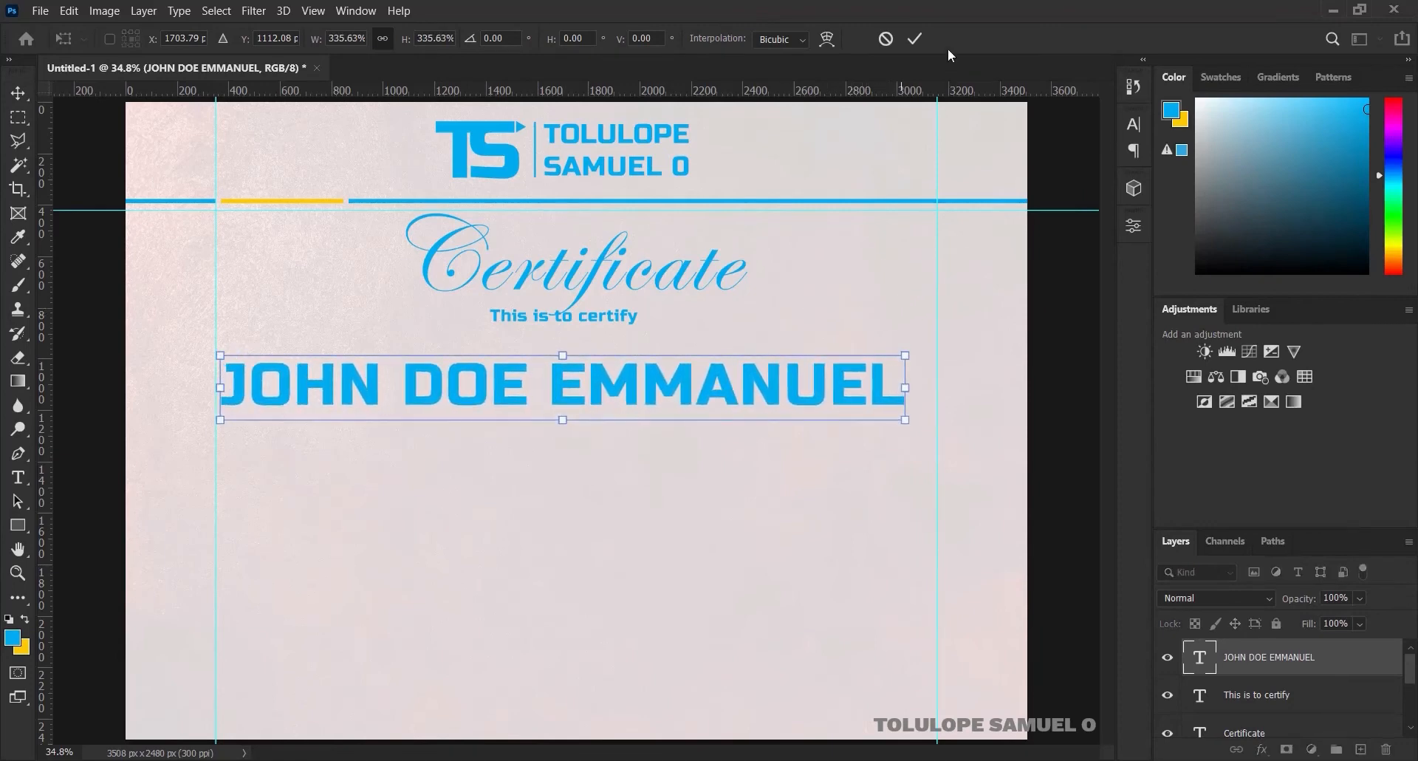
click(923, 38)
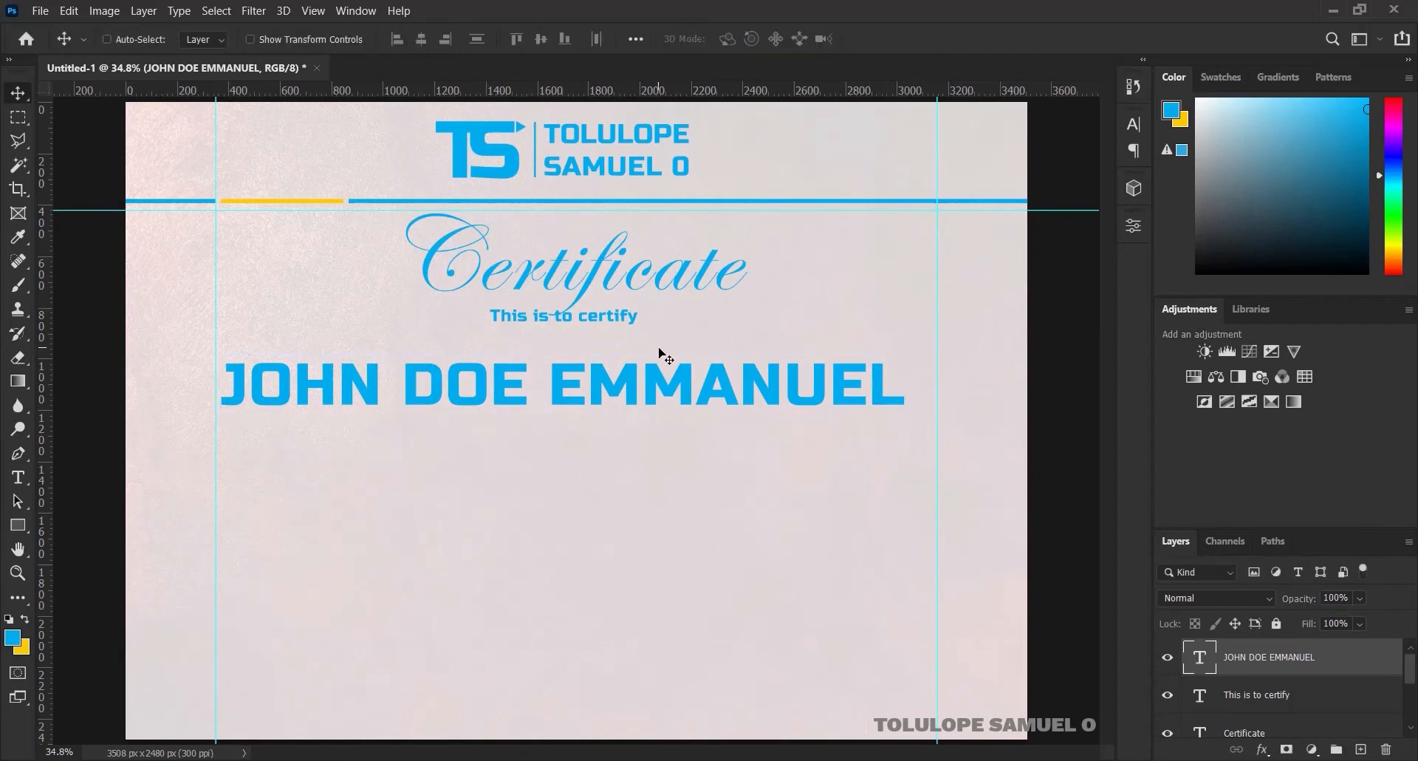
Set the name's letter-spacing (tracking) to 0 in the Character panel
double_click(683, 383)
key(ctrl+a)
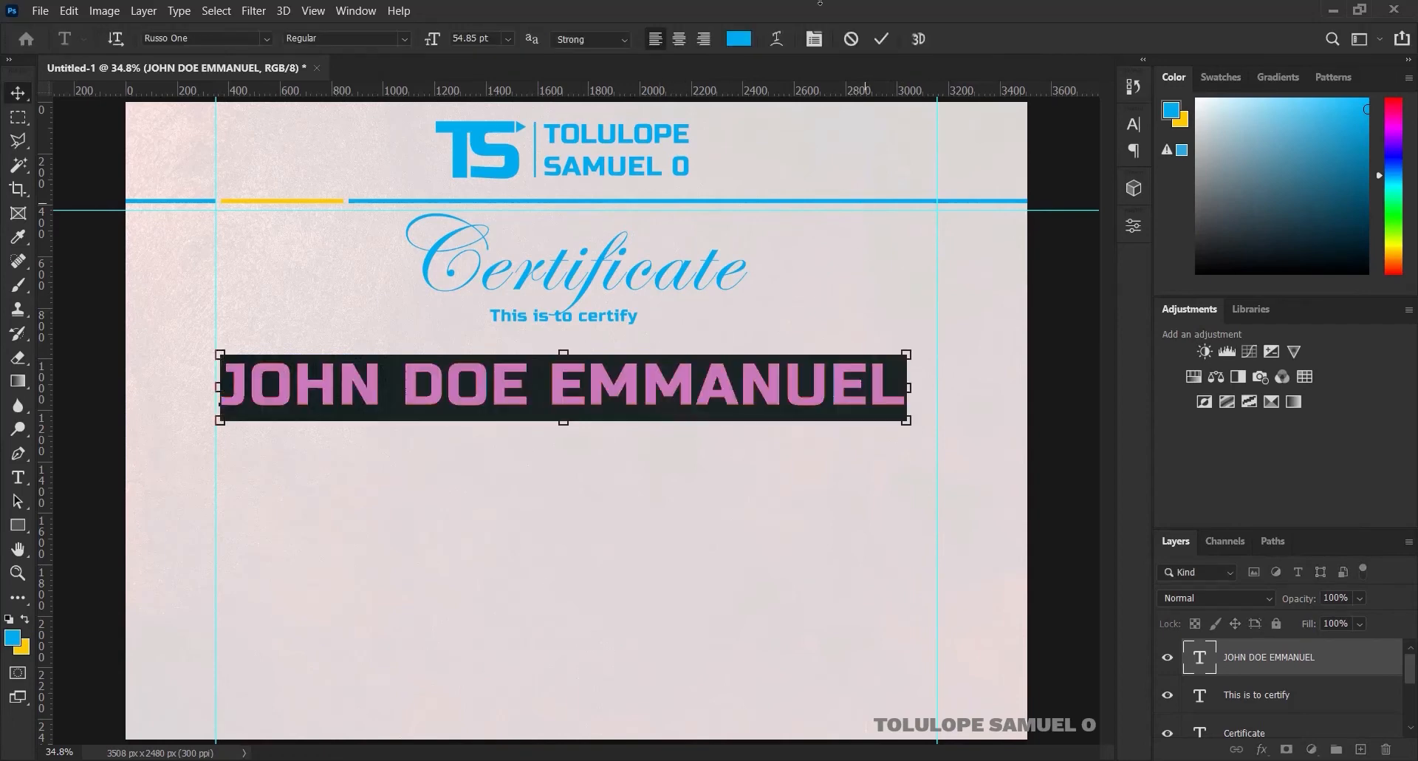
click(813, 39)
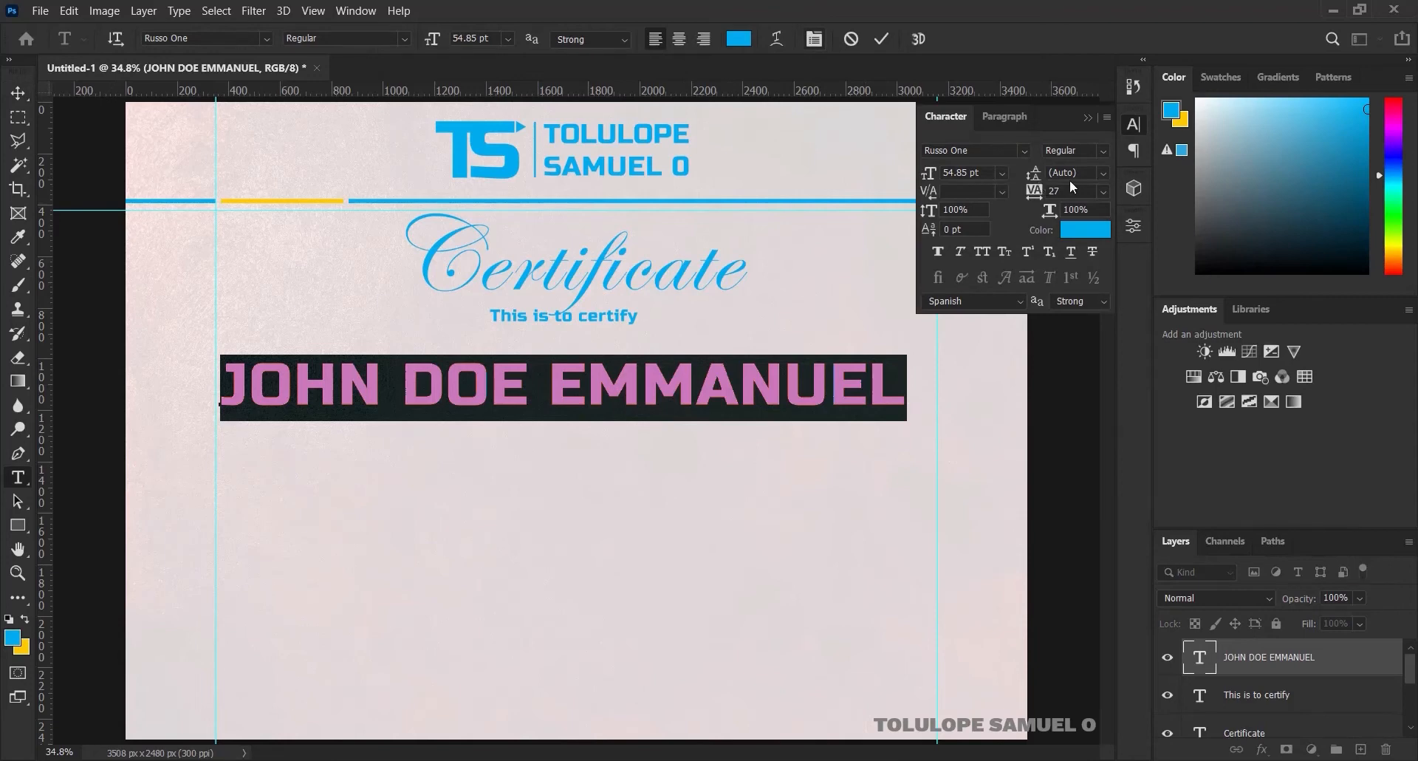
double_click(1072, 191)
text(0)
key(Return)
click(1087, 117)
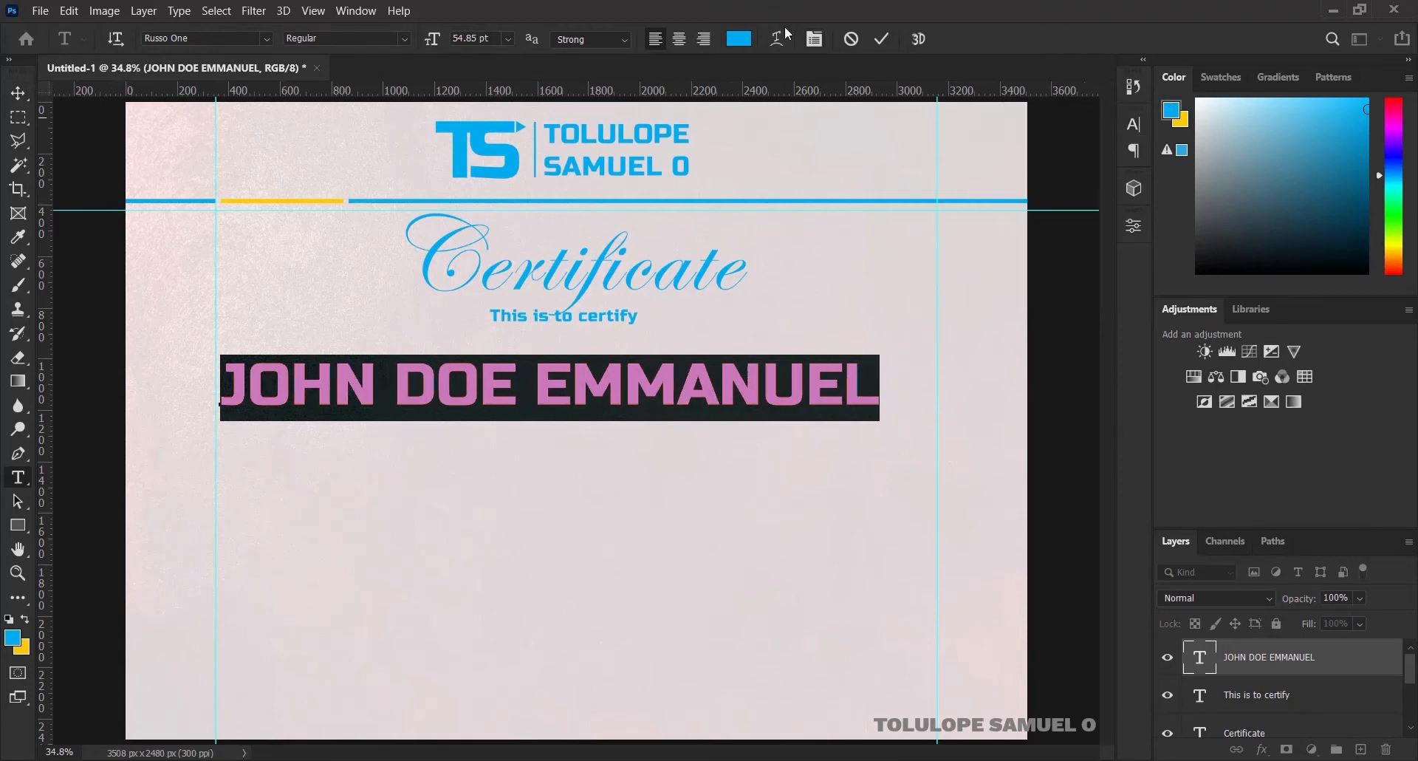
click(882, 39)
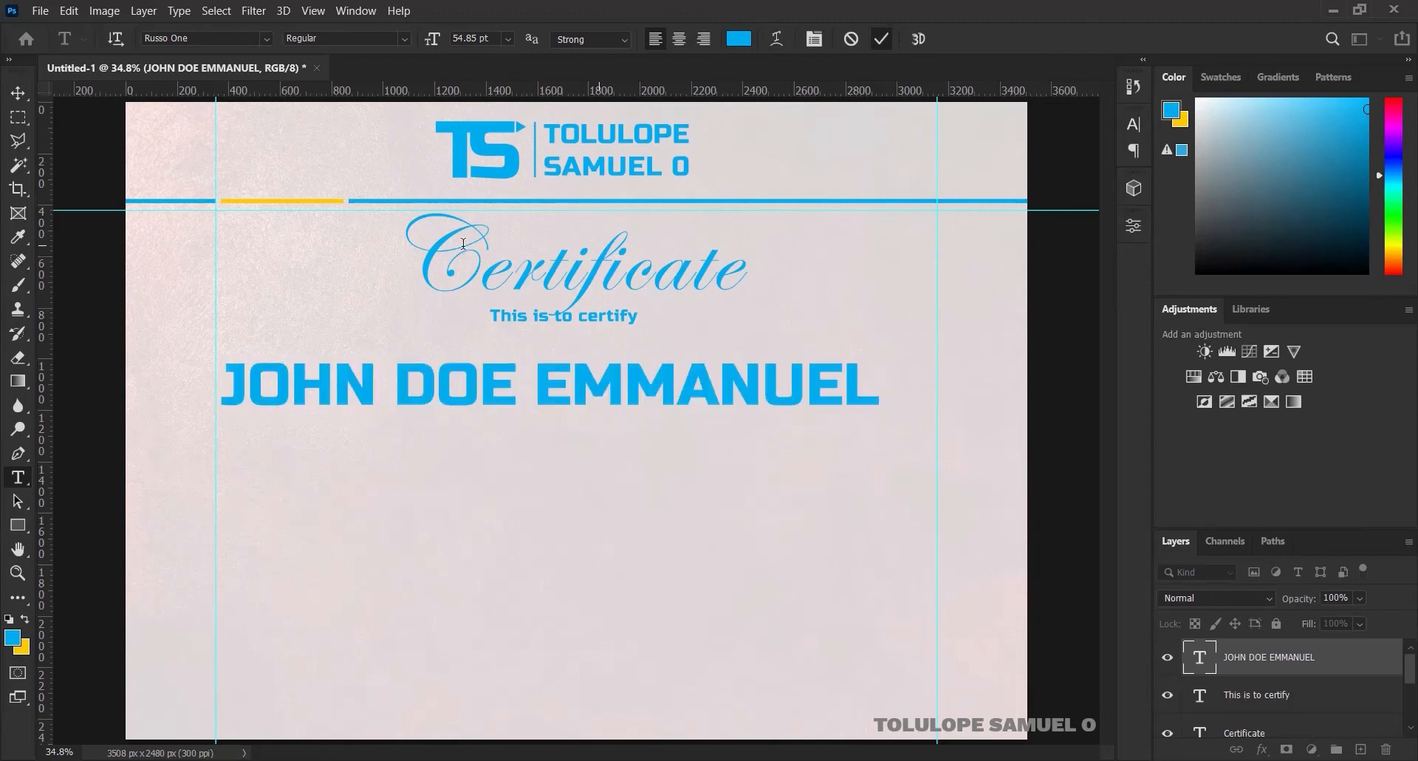
Enlarge the name to about 108% and centre it horizontally on the page
key(ctrl+t)
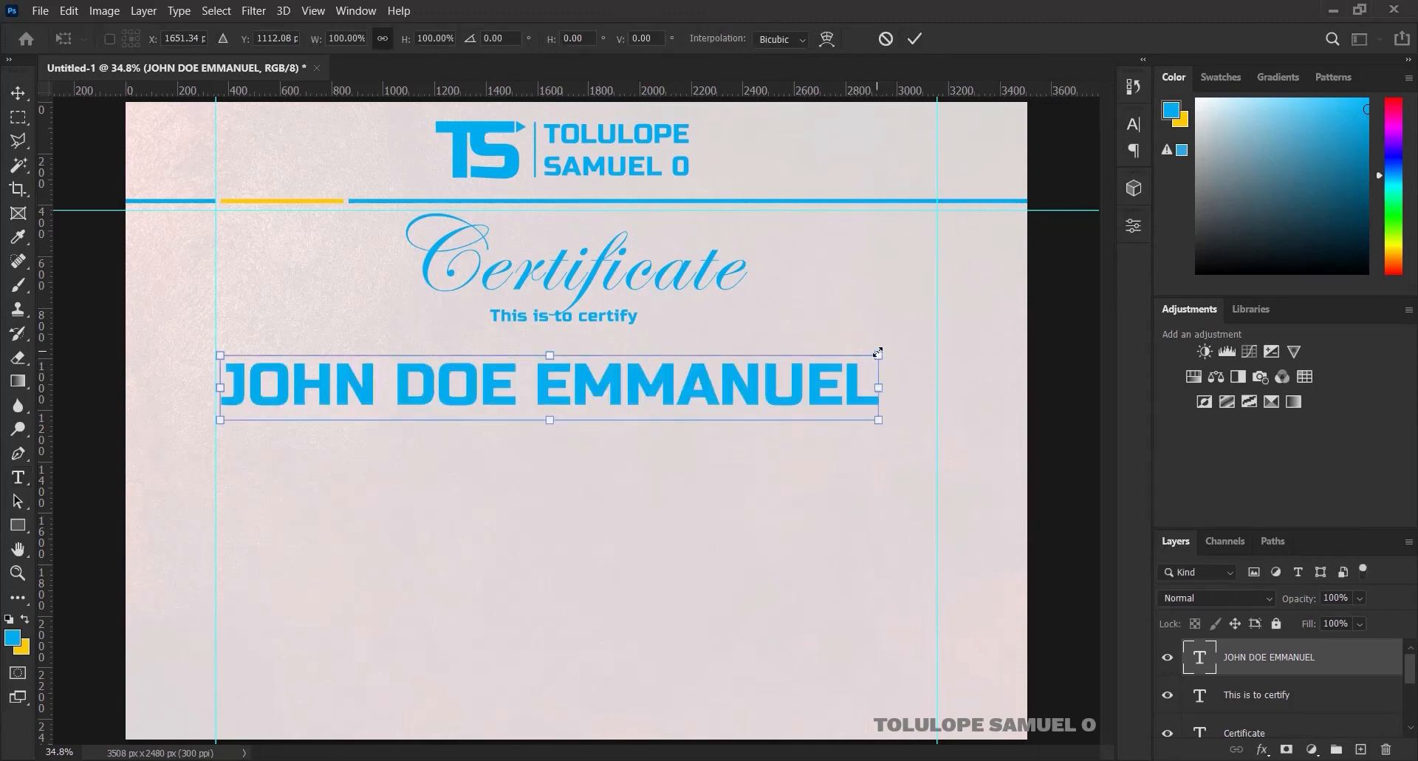
drag(879, 353, 909, 345)
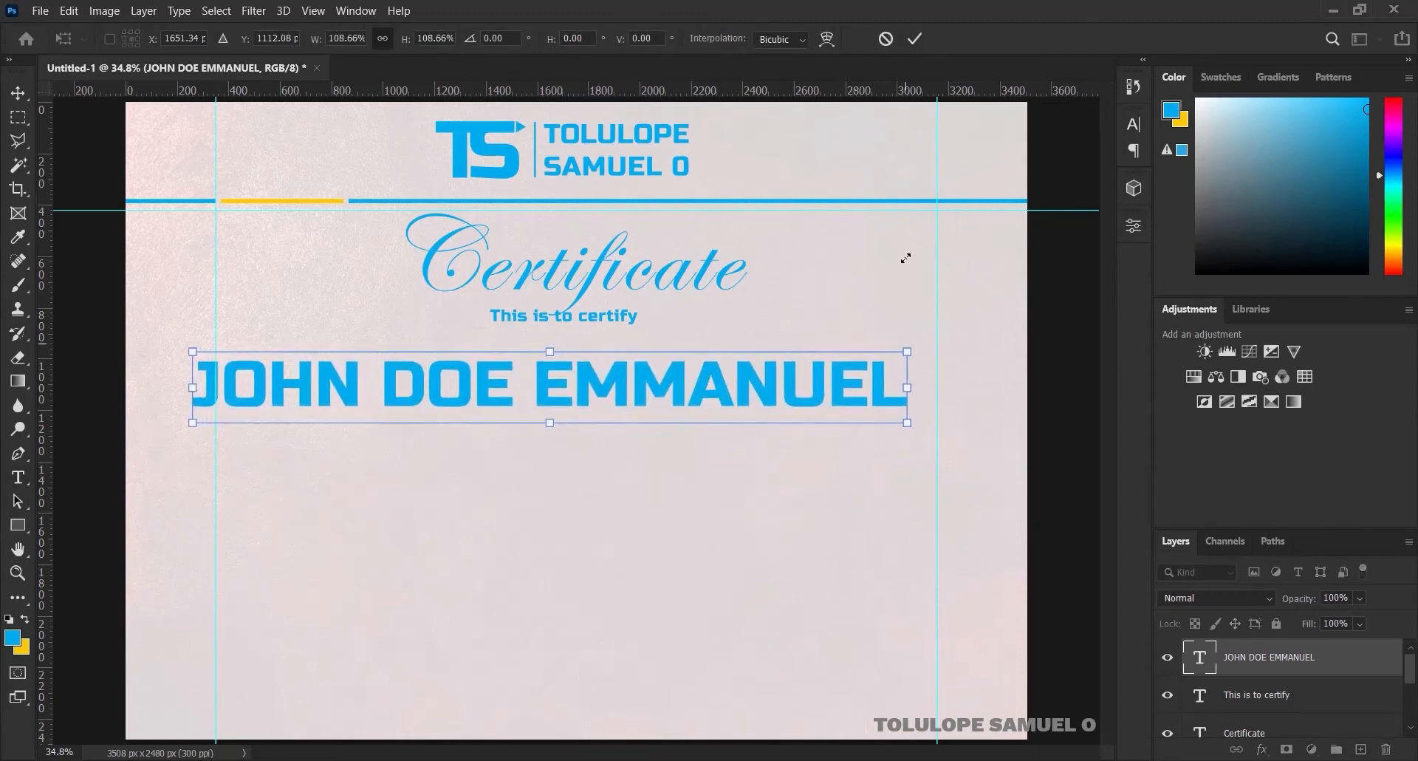
click(916, 38)
key(ctrl+a)
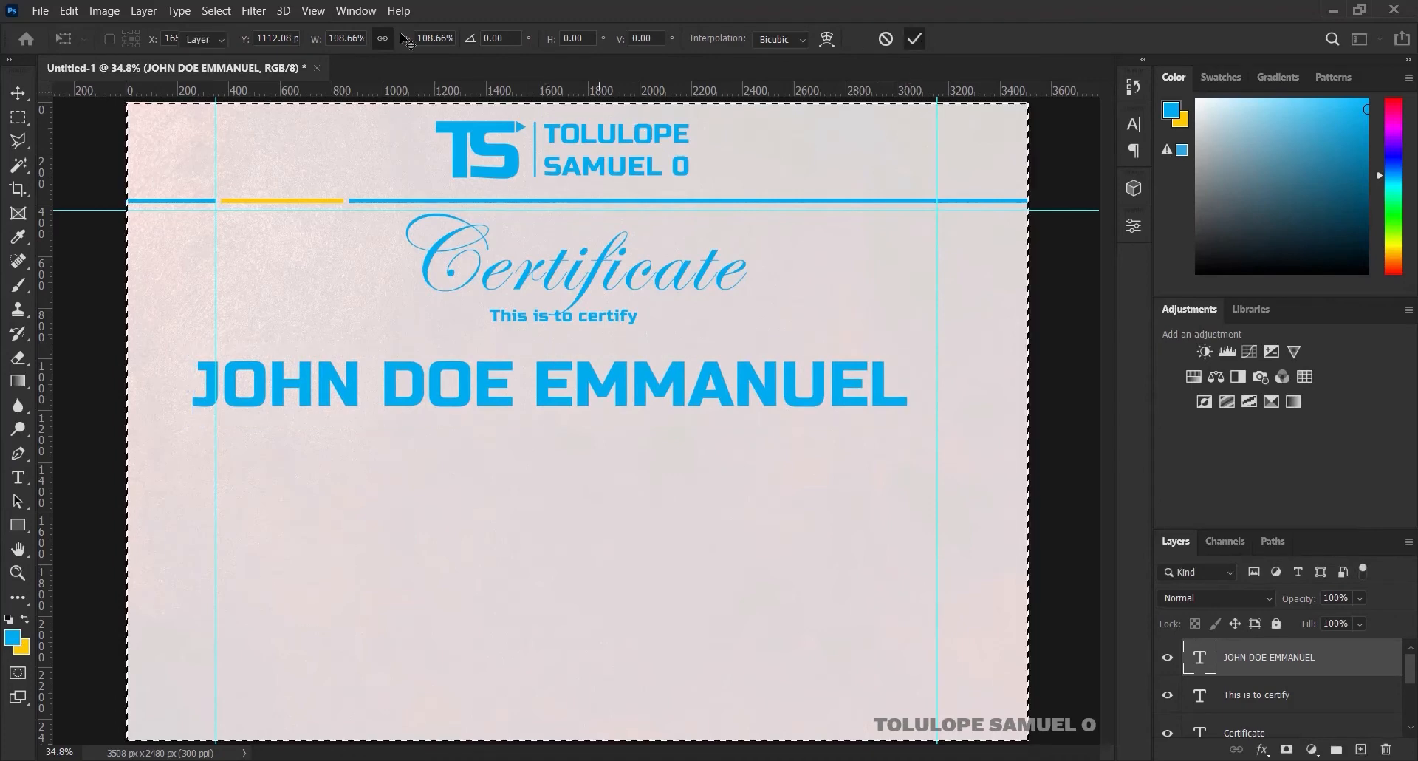
key(v)
click(422, 42)
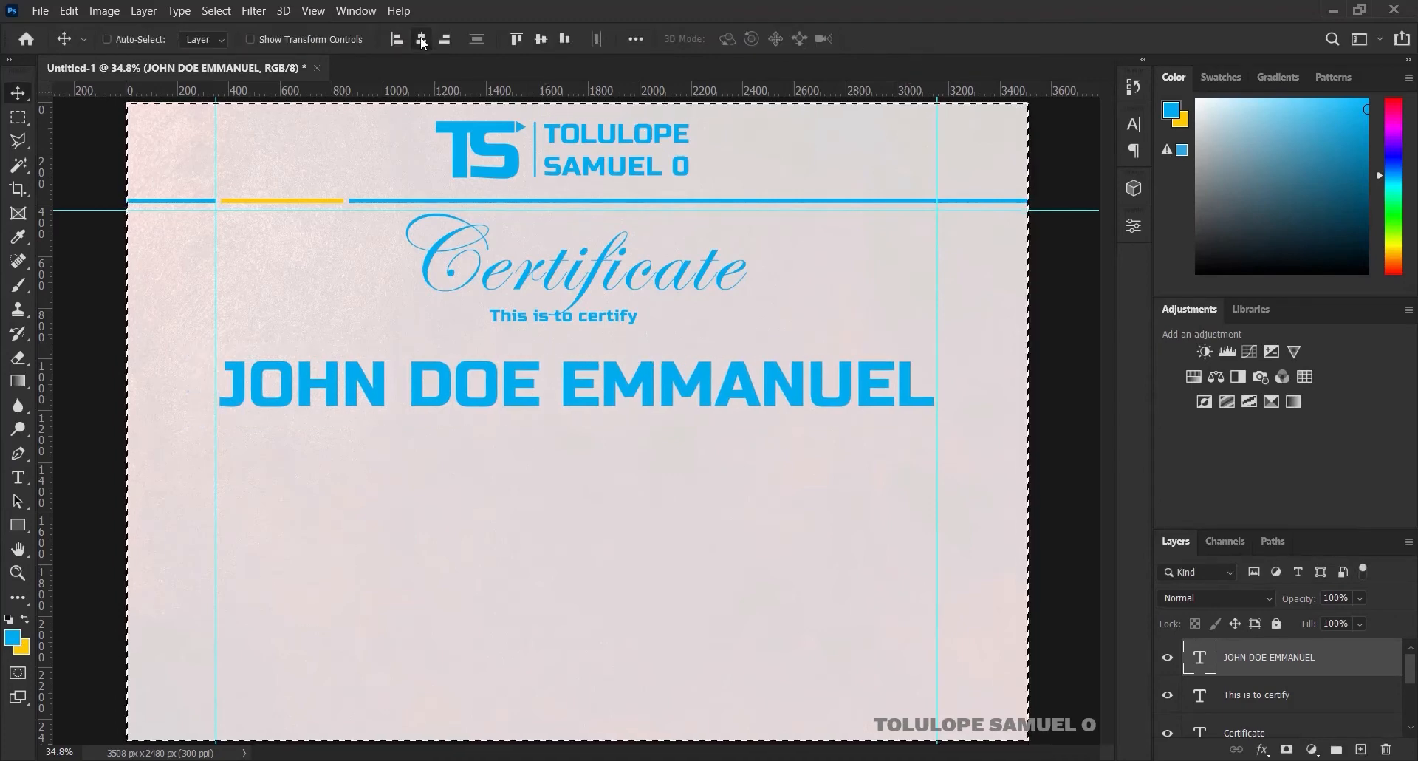
key(ctrl+d)
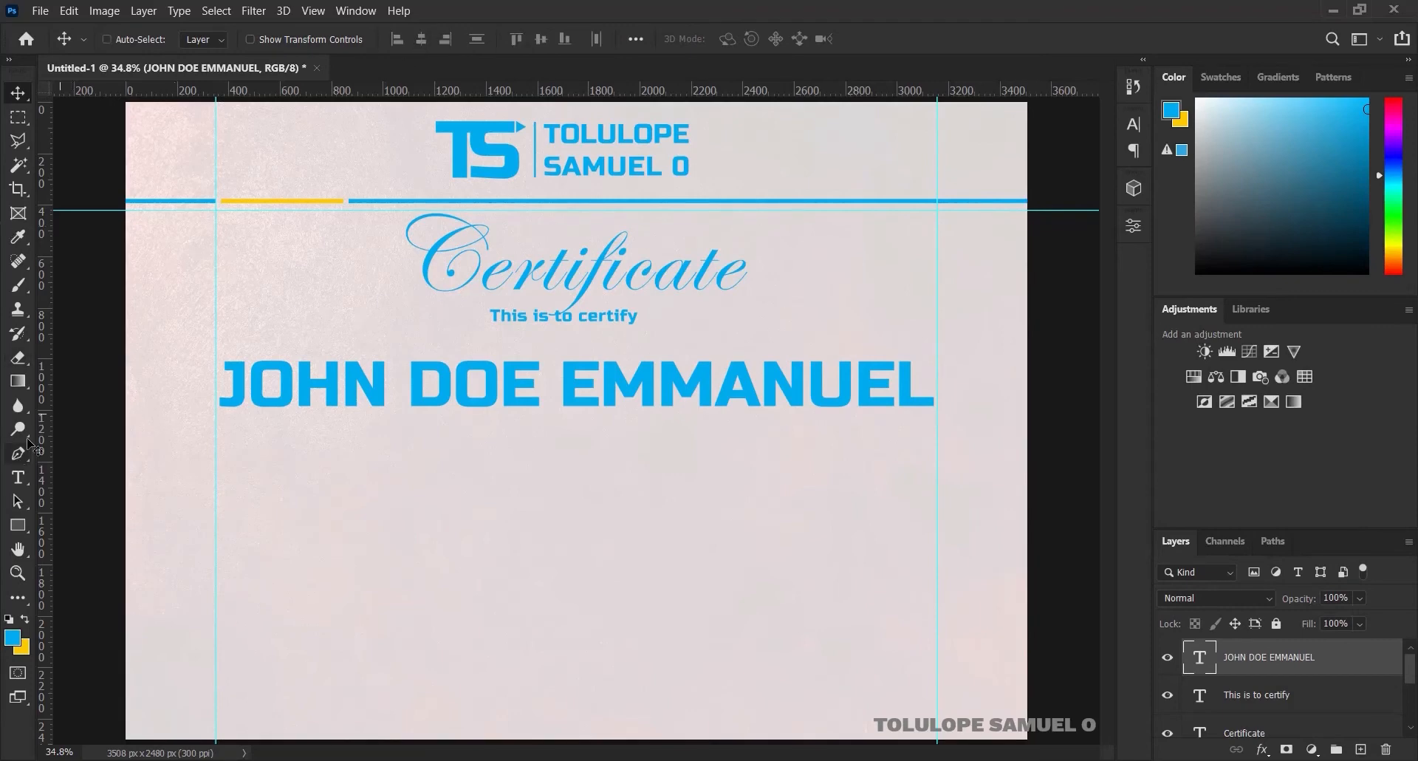
click(19, 479)
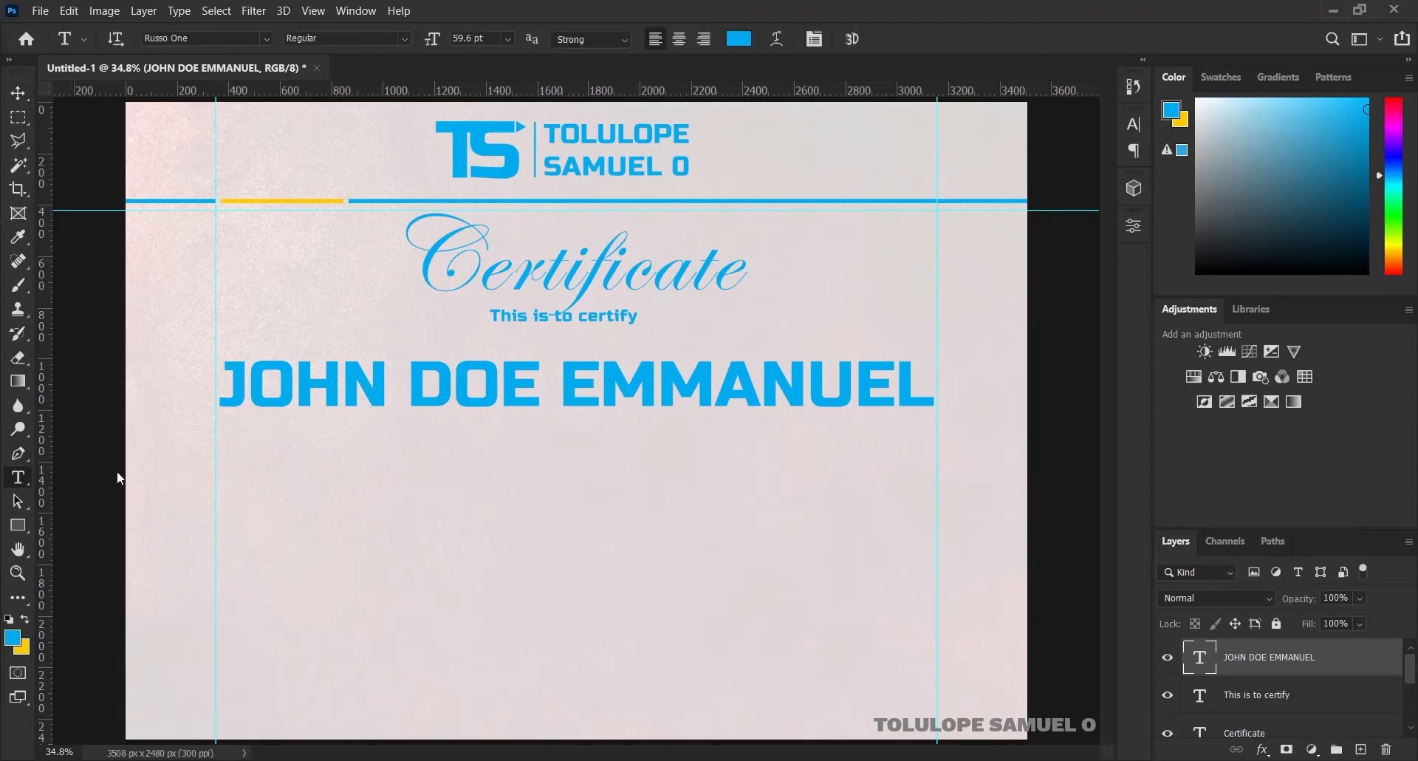
Add the line 'HAs succesfully completed the' below the name, centred horizontally
click(506, 443)
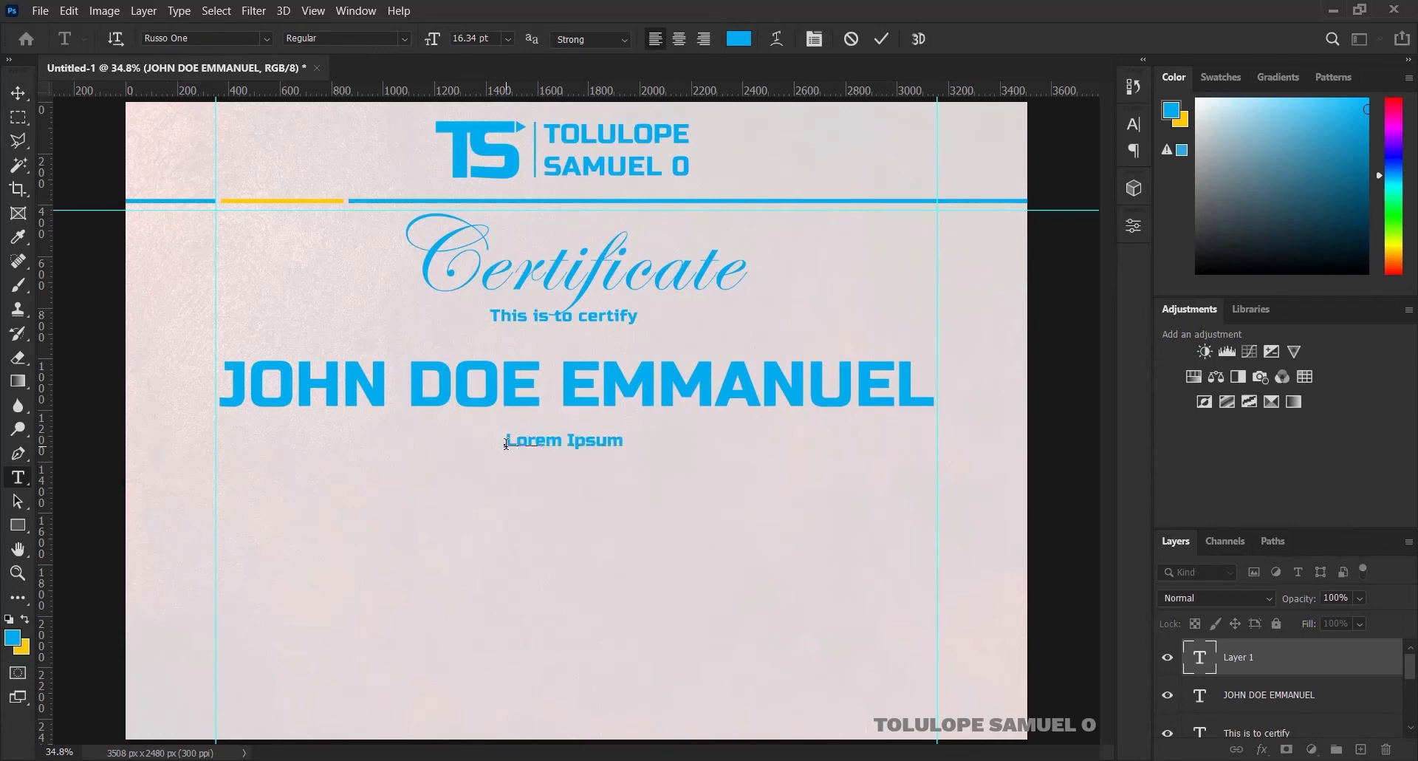
text(HAs succesfully com)
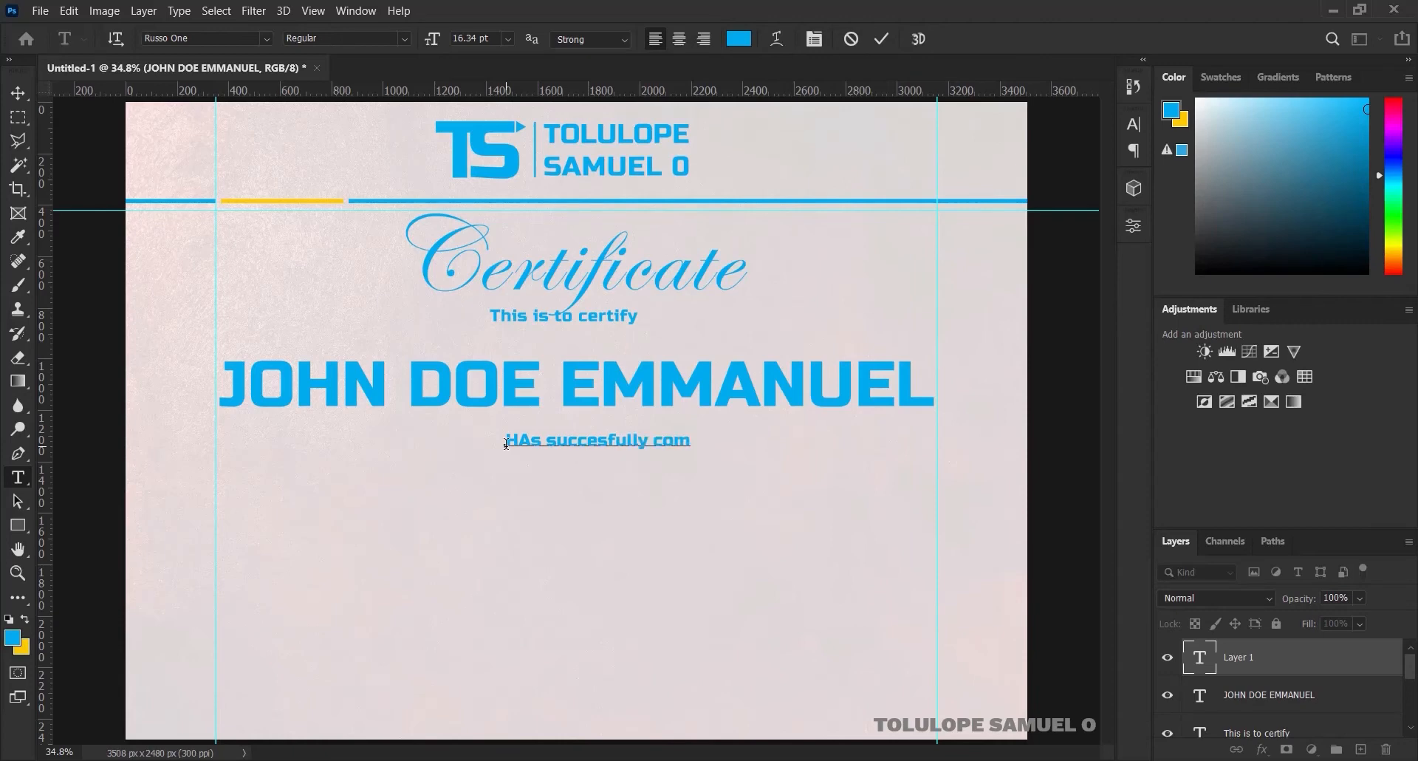
text(pleted the)
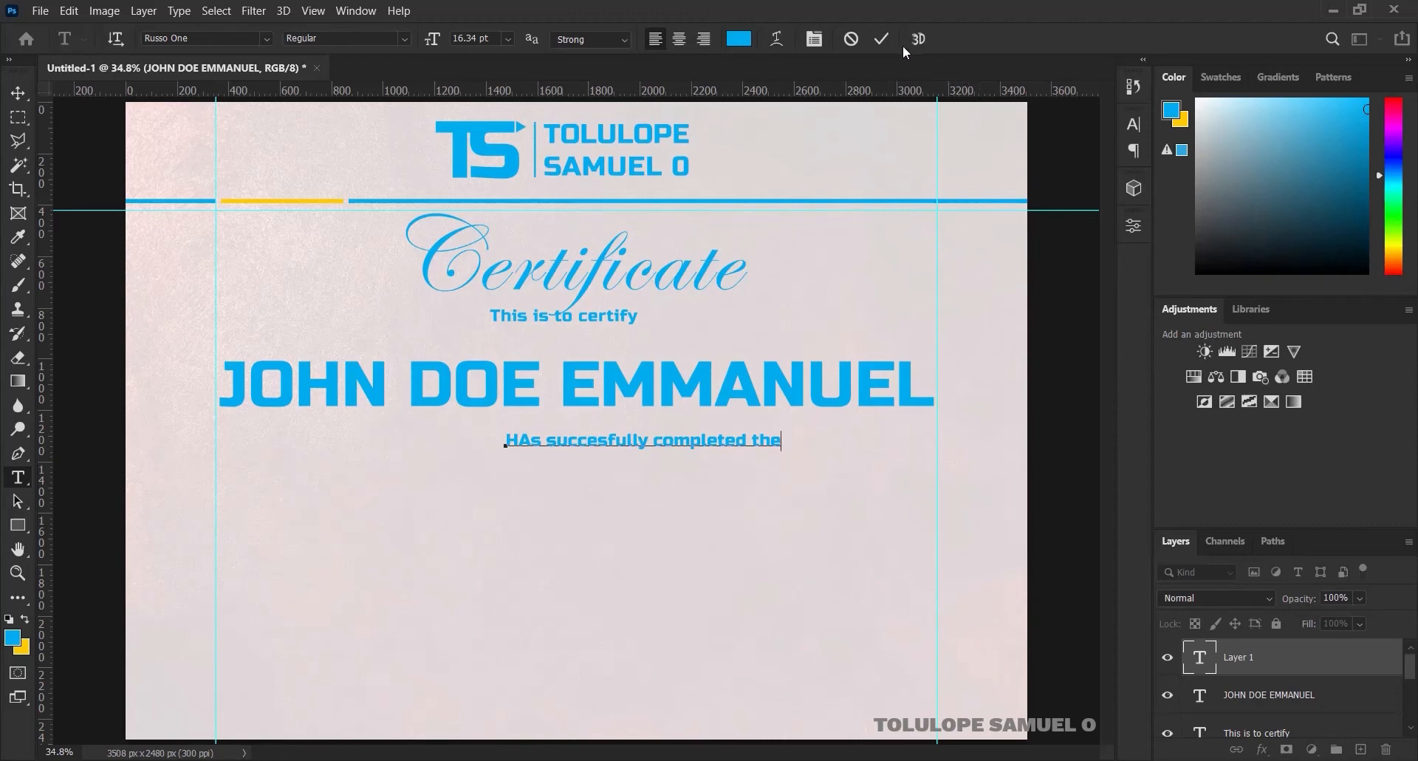
click(883, 39)
key(ctrl+a)
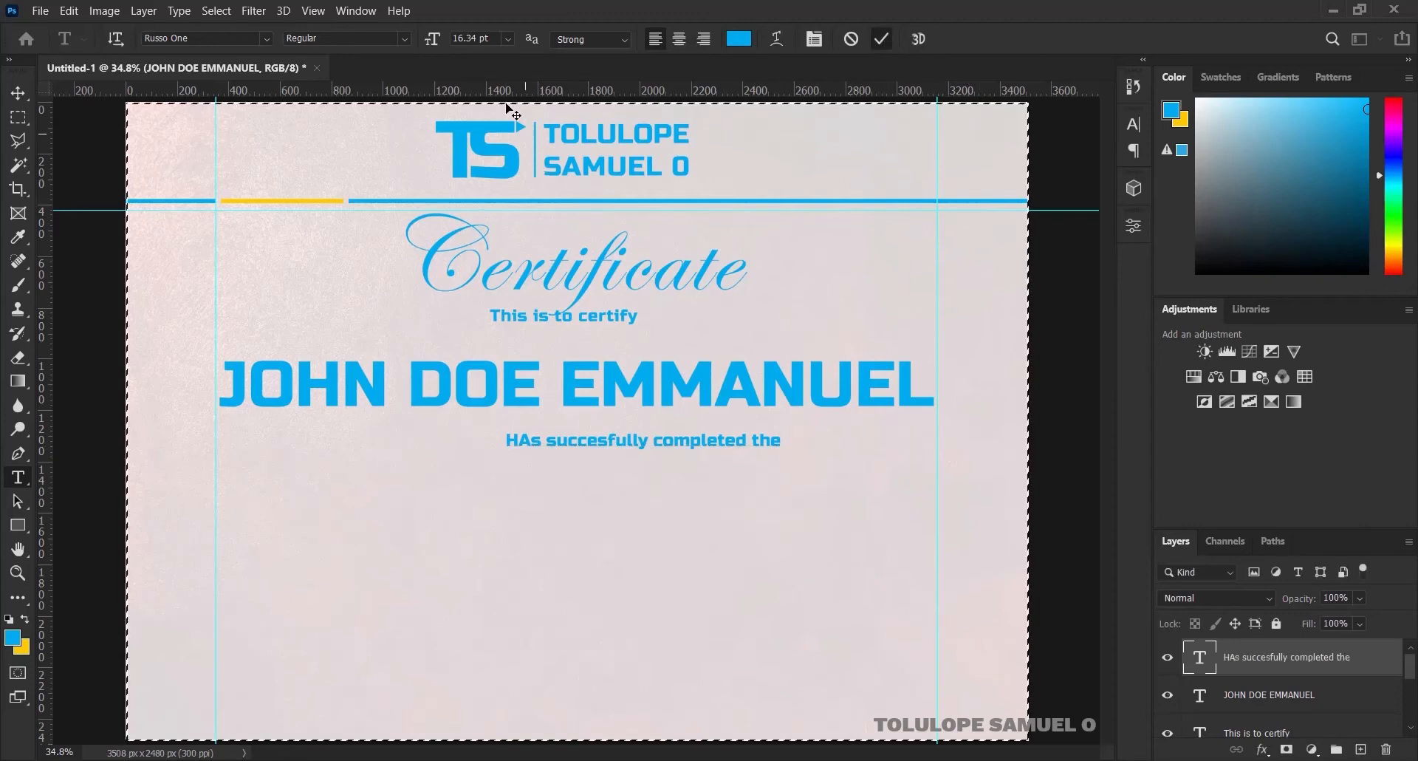
key(v)
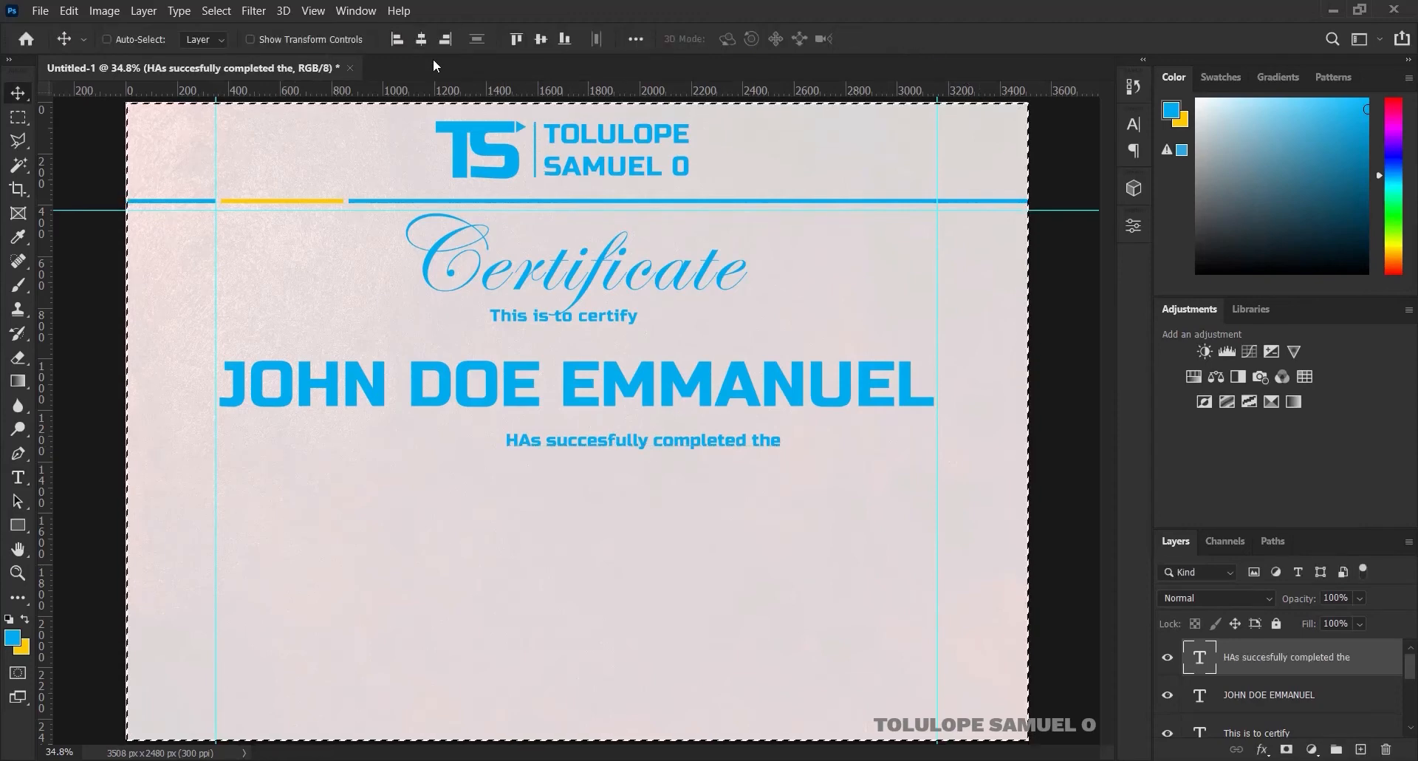
click(419, 39)
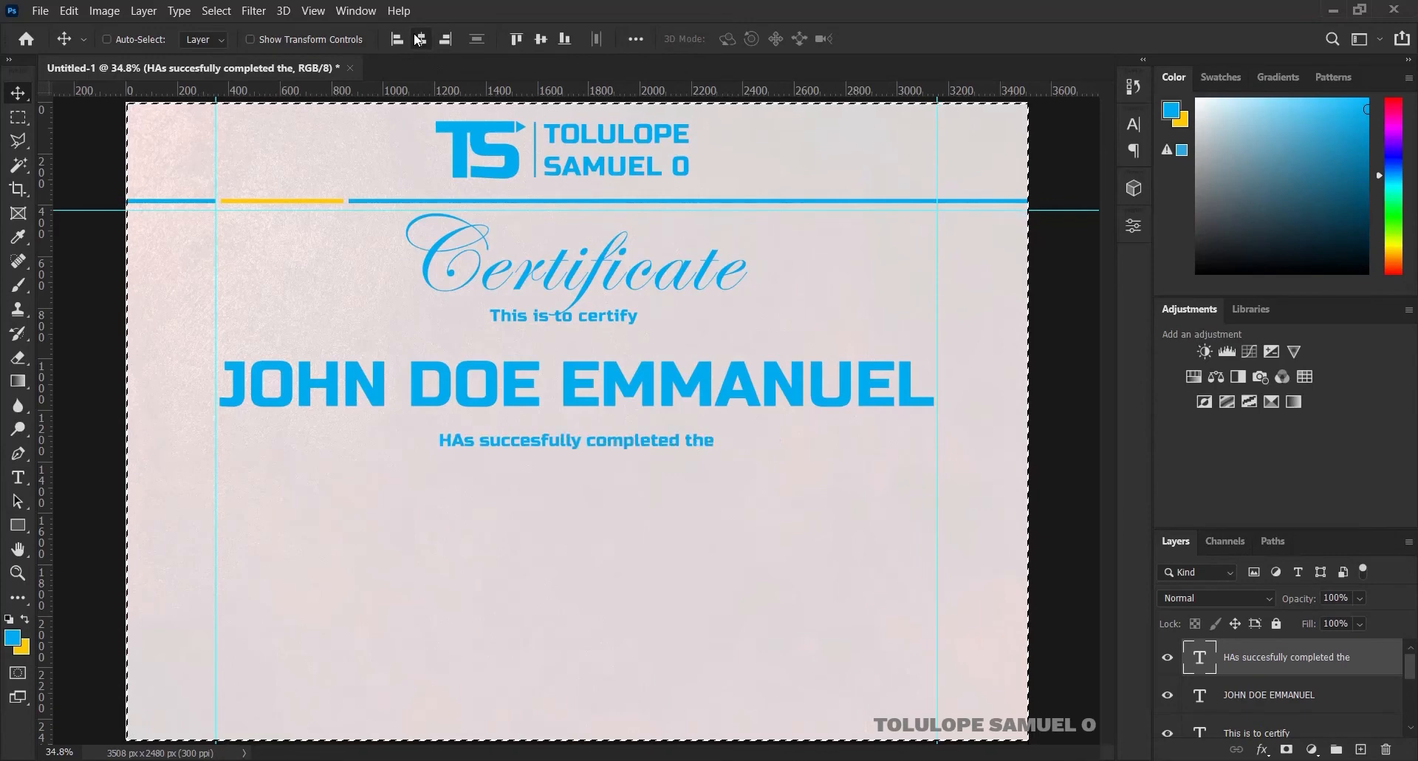
click(419, 39)
key(ctrl+d)
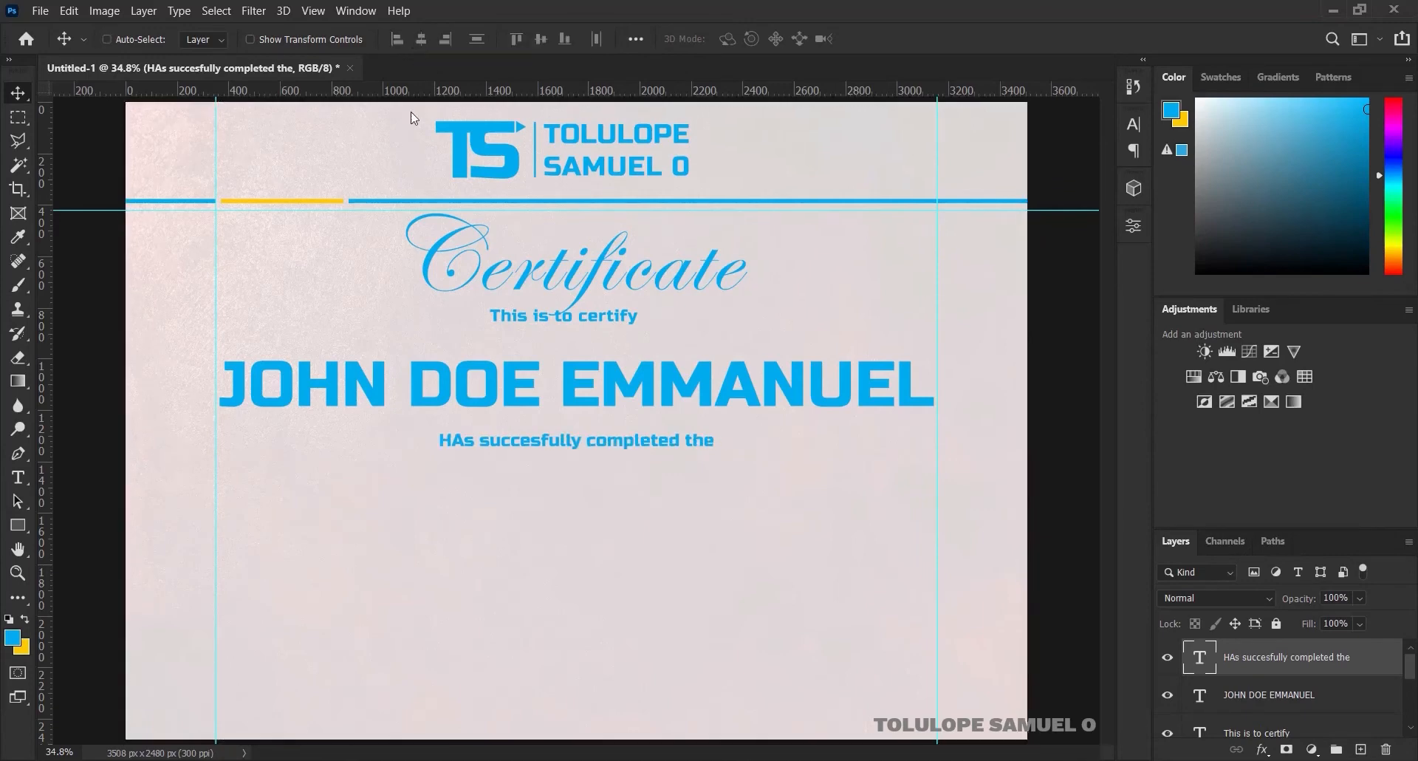
Correct 'HAs' to 'Has' and settle the line back in position
key(t)
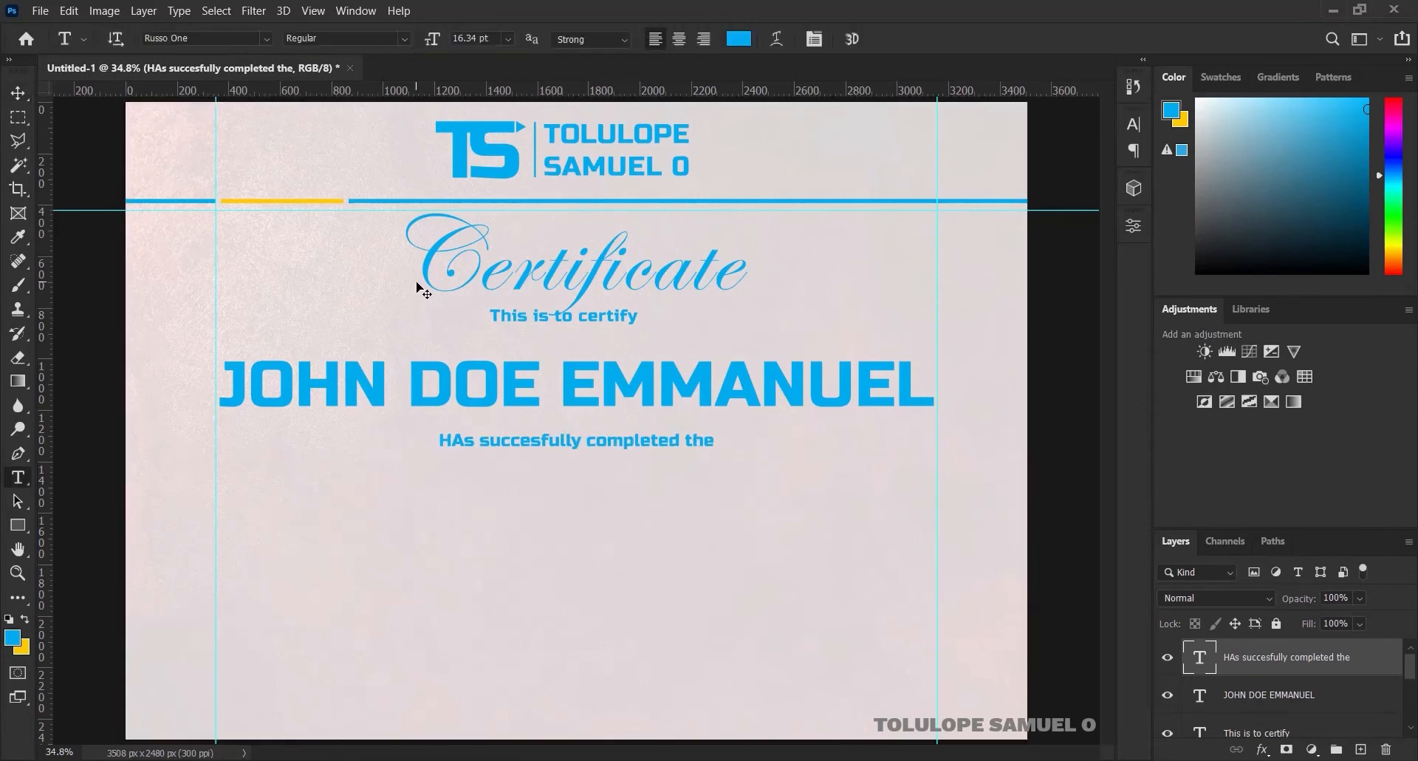
click(468, 440)
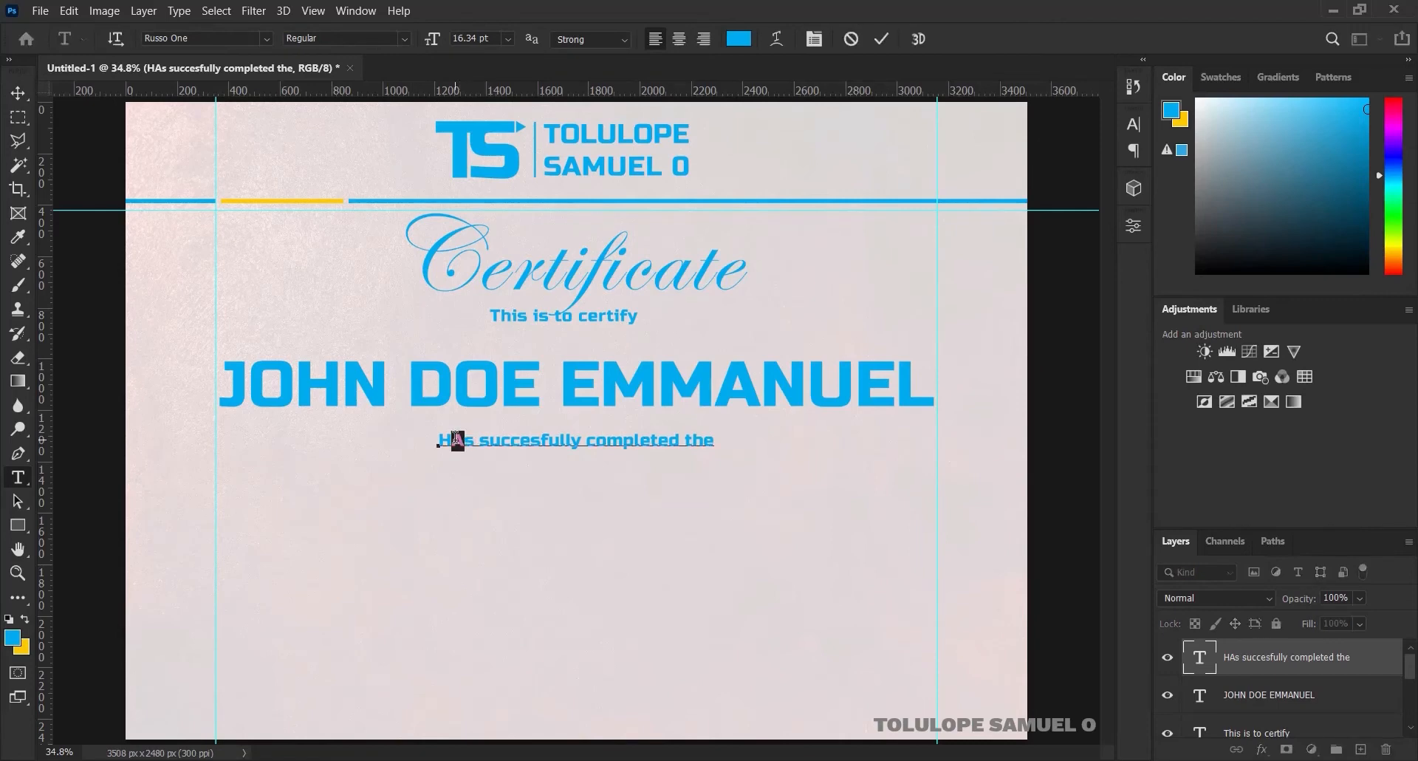
key(BackSpace)
text(a)
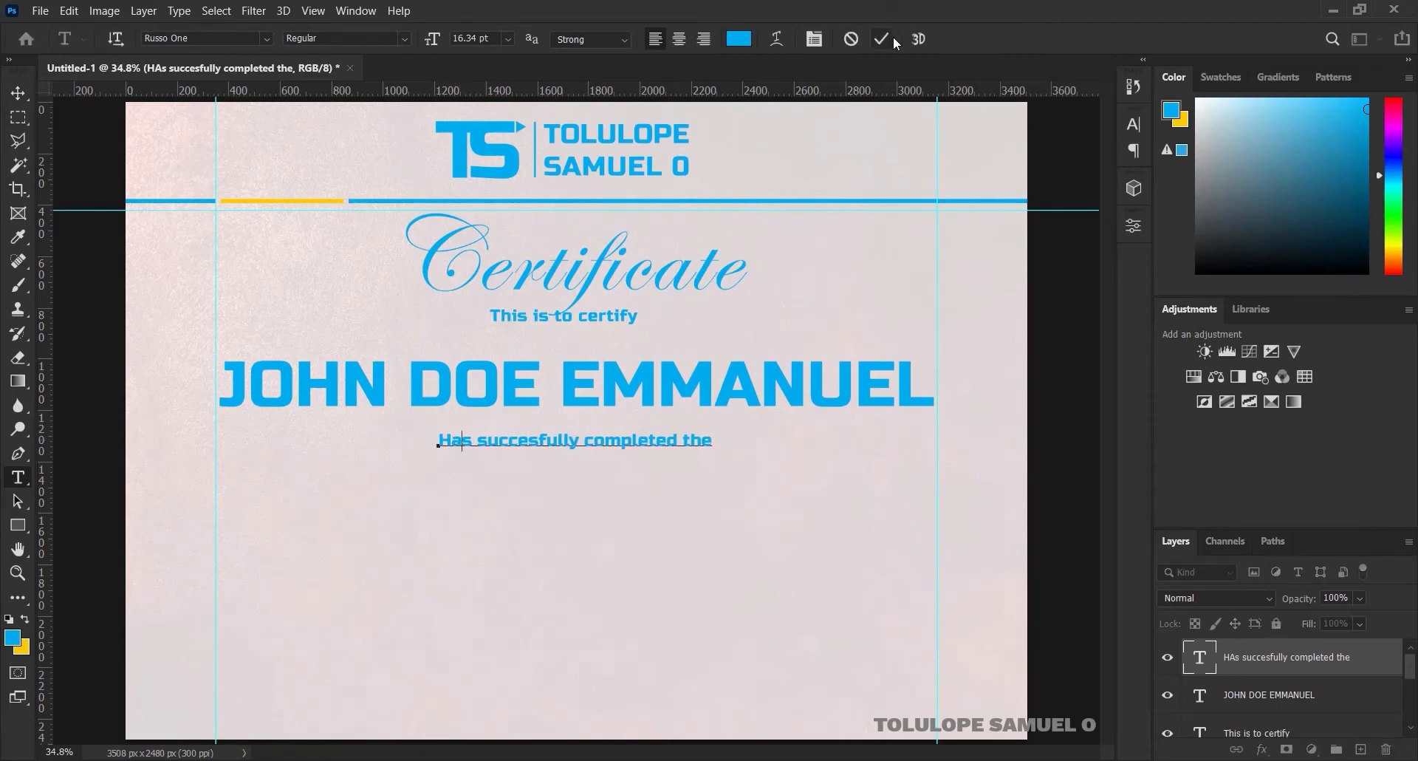
click(883, 39)
click(18, 95)
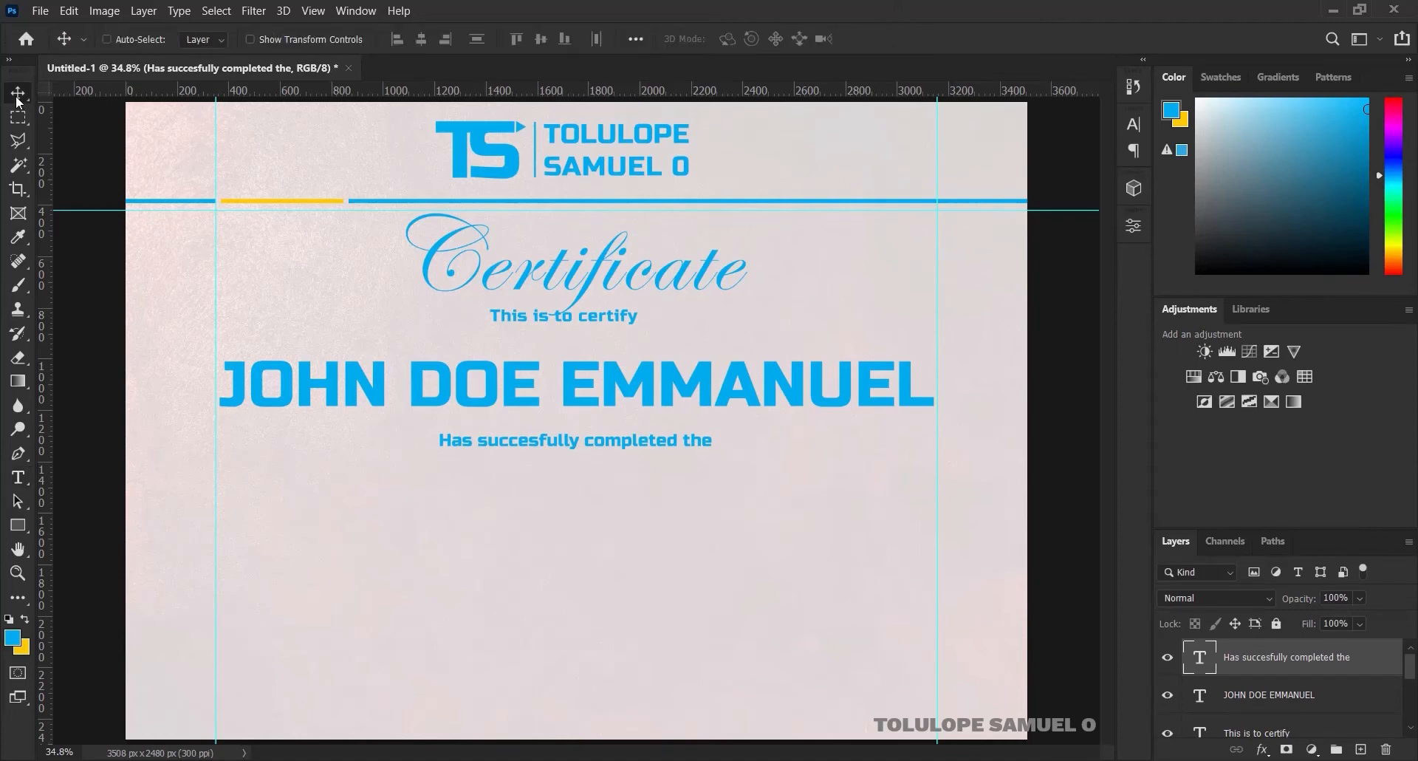
key(Up)
key(Up)
key(Up)
key(Up)
key(Up)
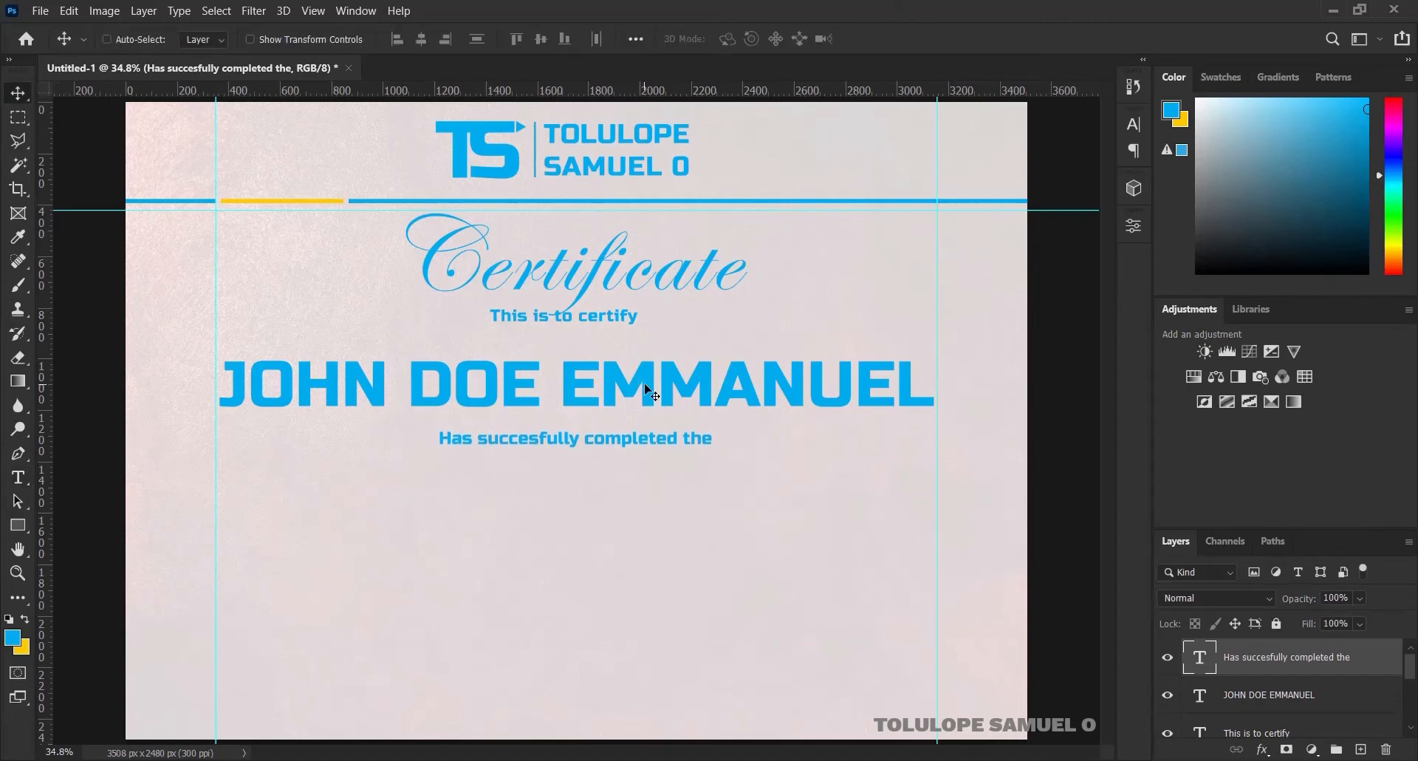
key(Down)
key(Down)
key(Down)
key(Down)
key(Down)
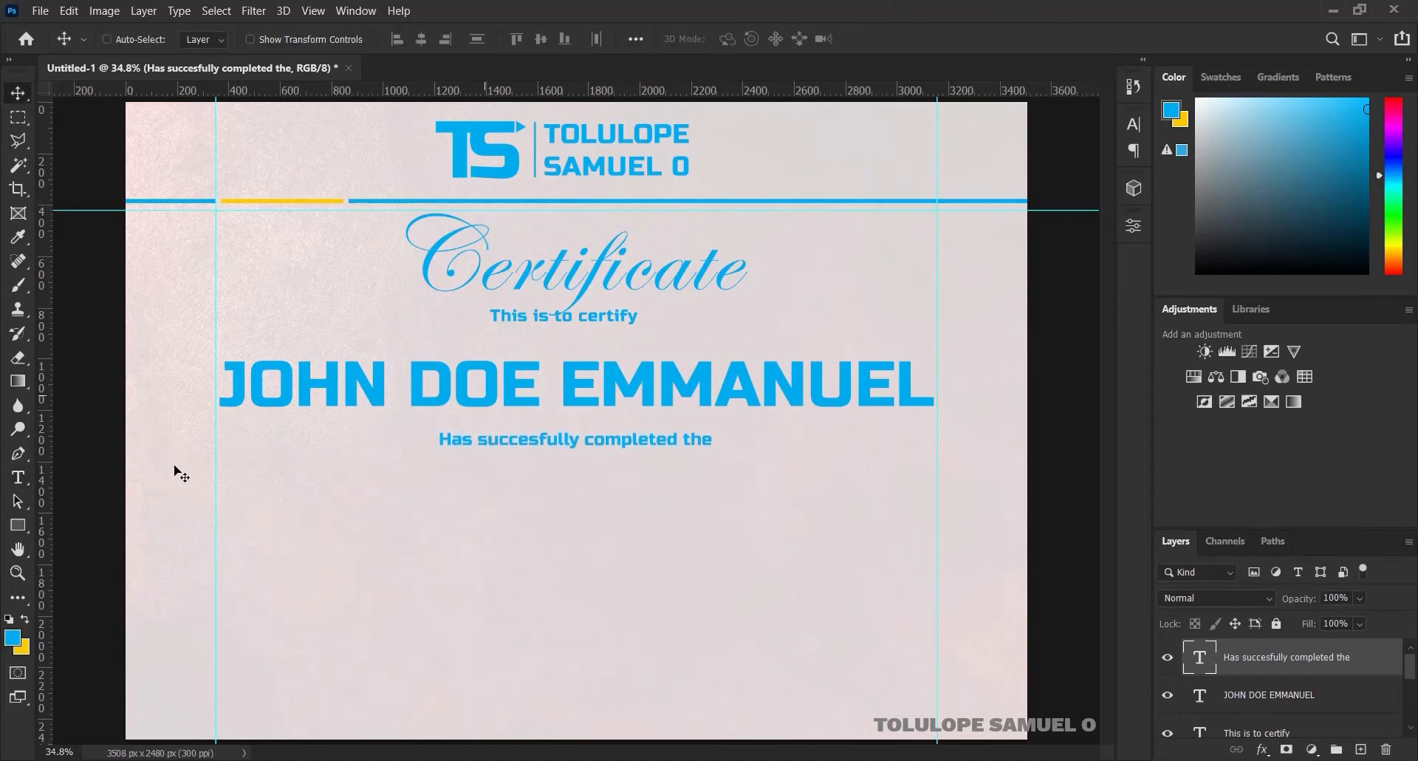
Type 'GRAPHICS DESIGN' as a new text line below the subtitle
click(18, 477)
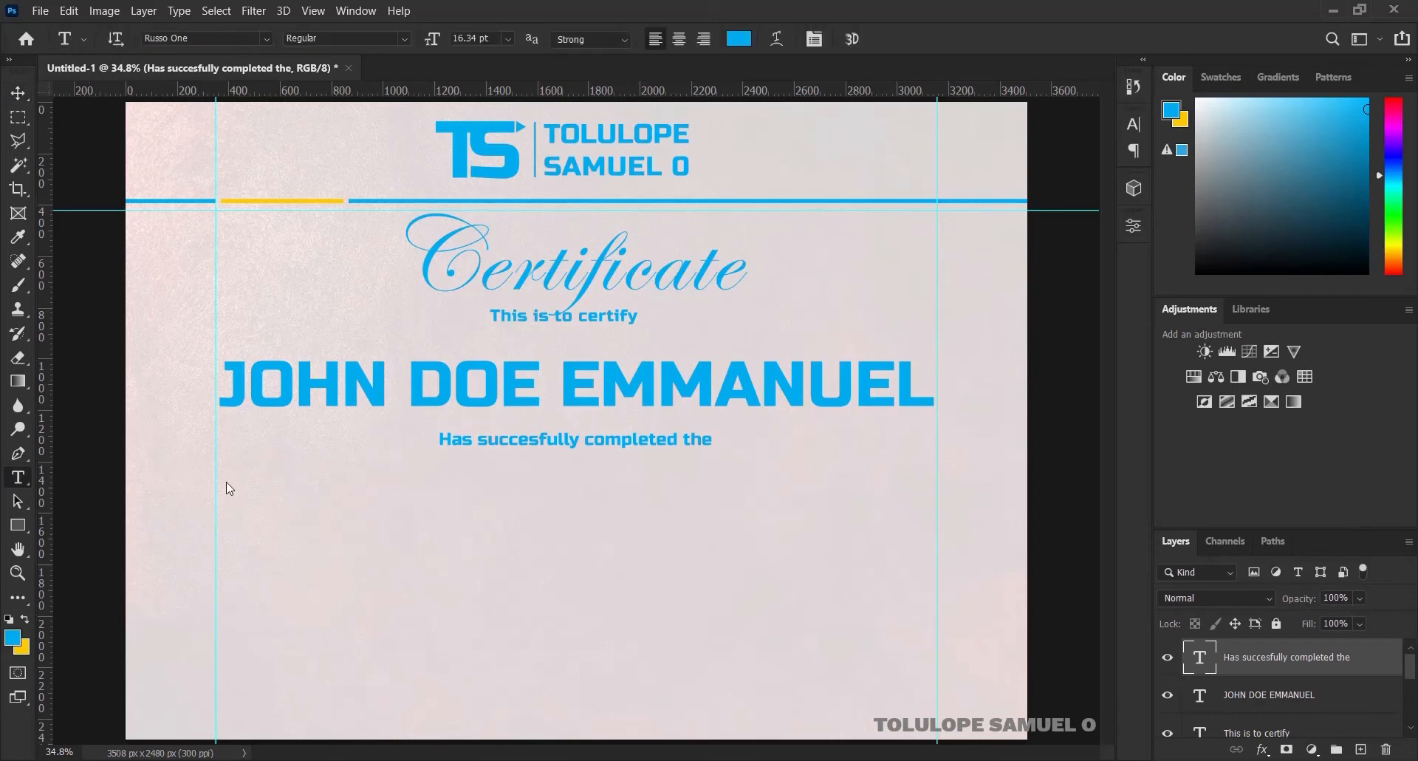
click(510, 487)
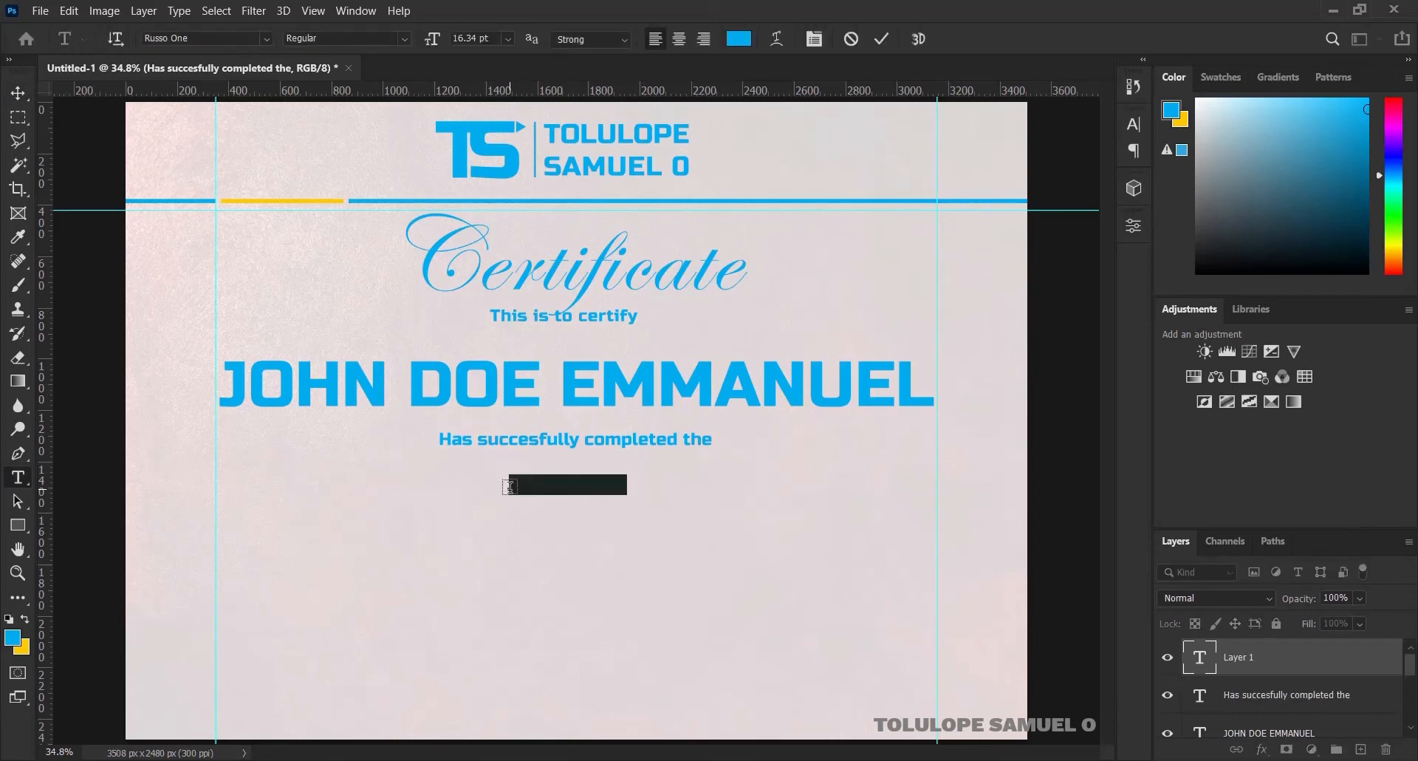
click(509, 487)
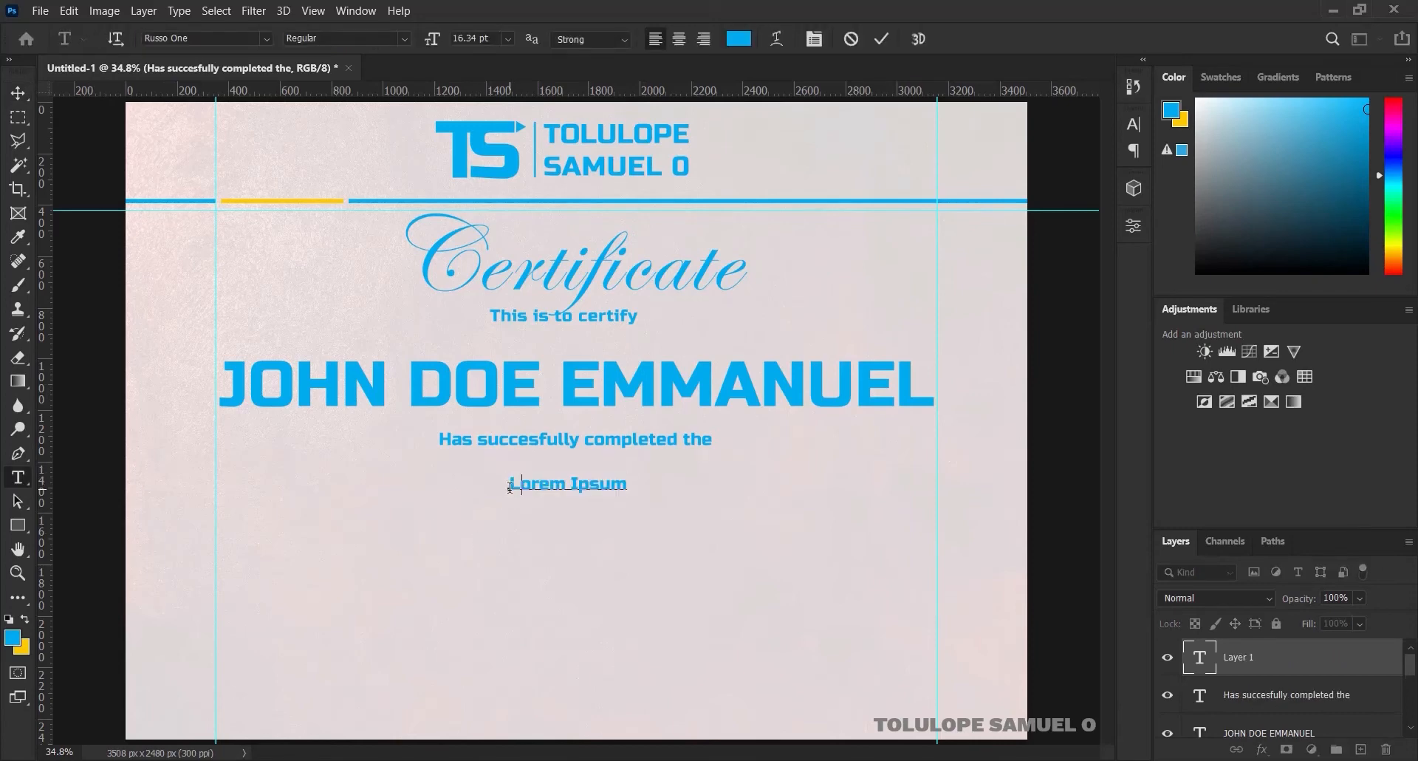
key(ctrl+a)
text(GRAPHICS DESIGN)
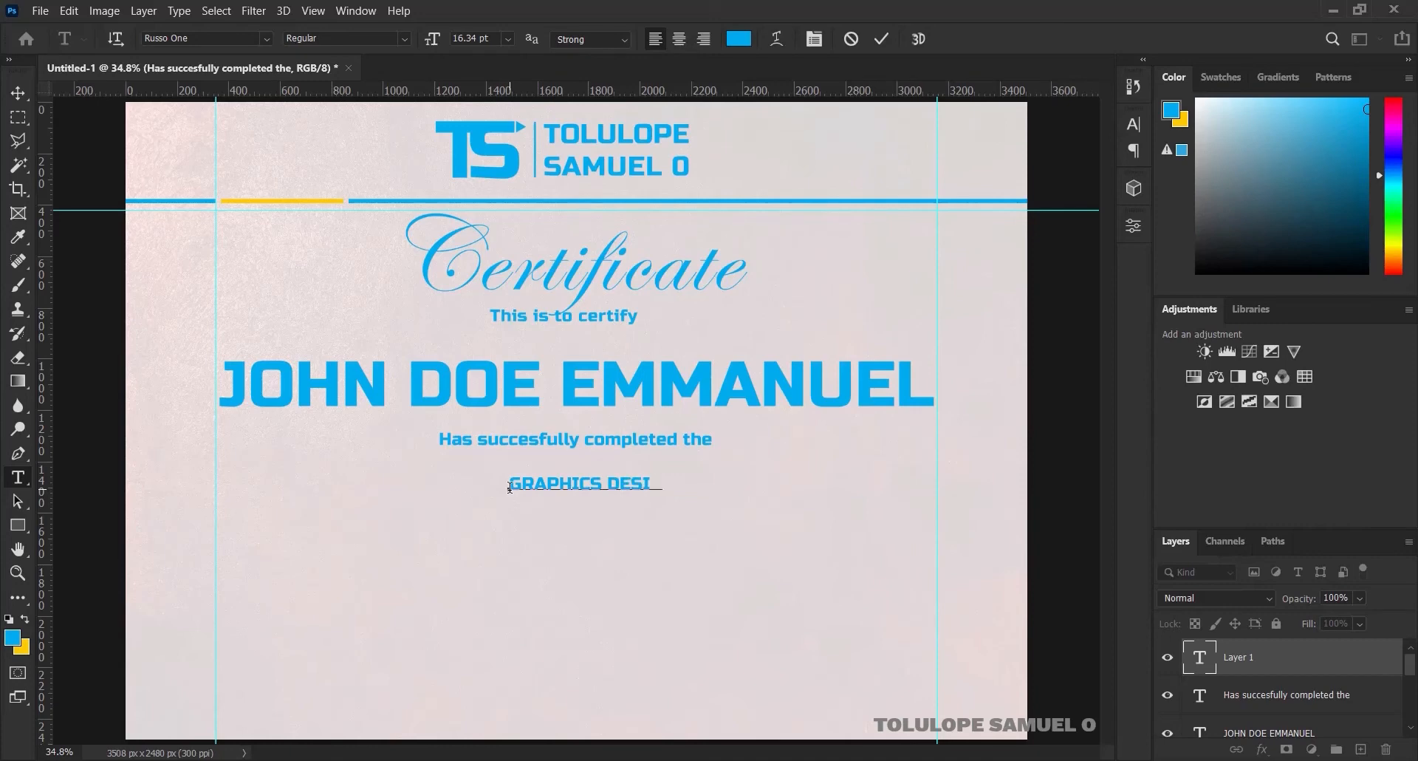
click(886, 37)
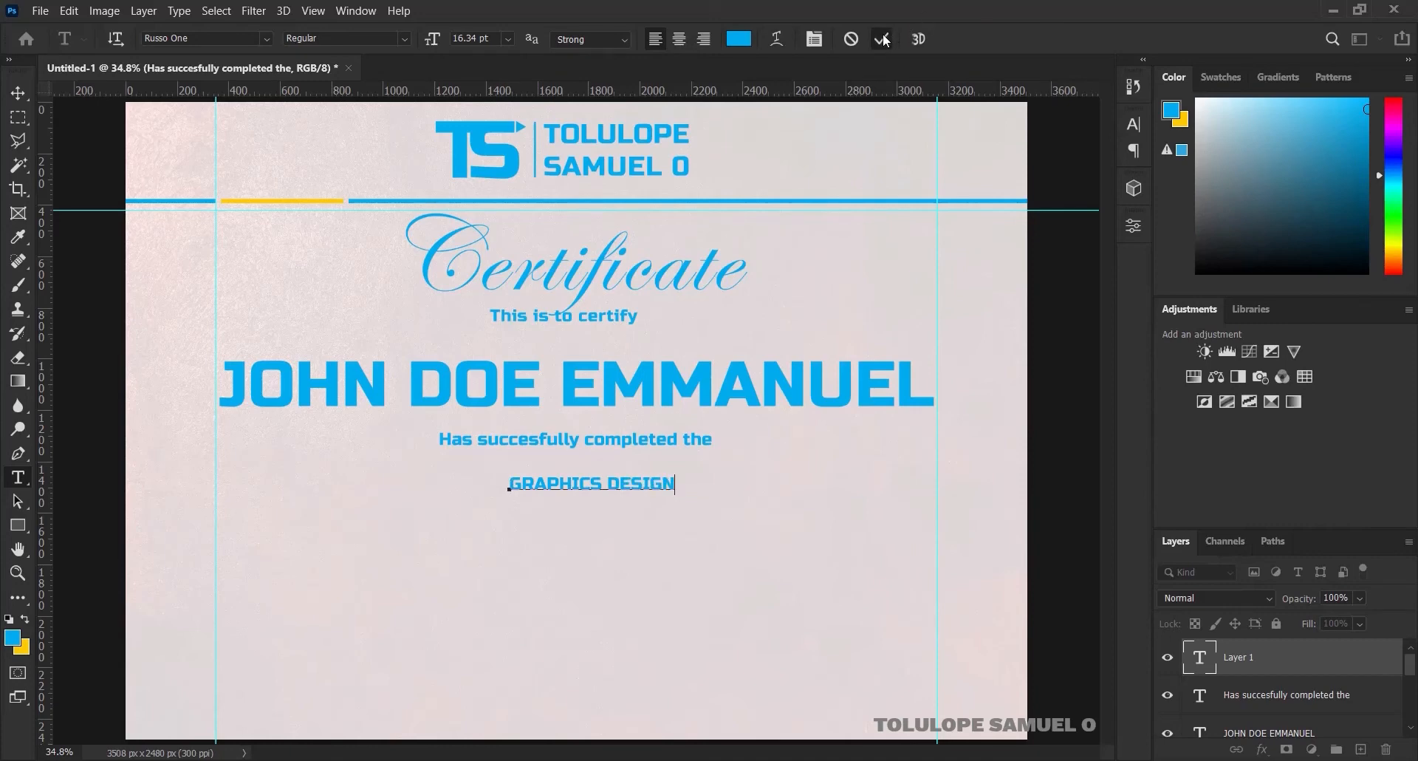
Enlarge GRAPHICS DESIGN to about 282% and centre it horizontally on the canvas
click(19, 93)
key(ctrl+t)
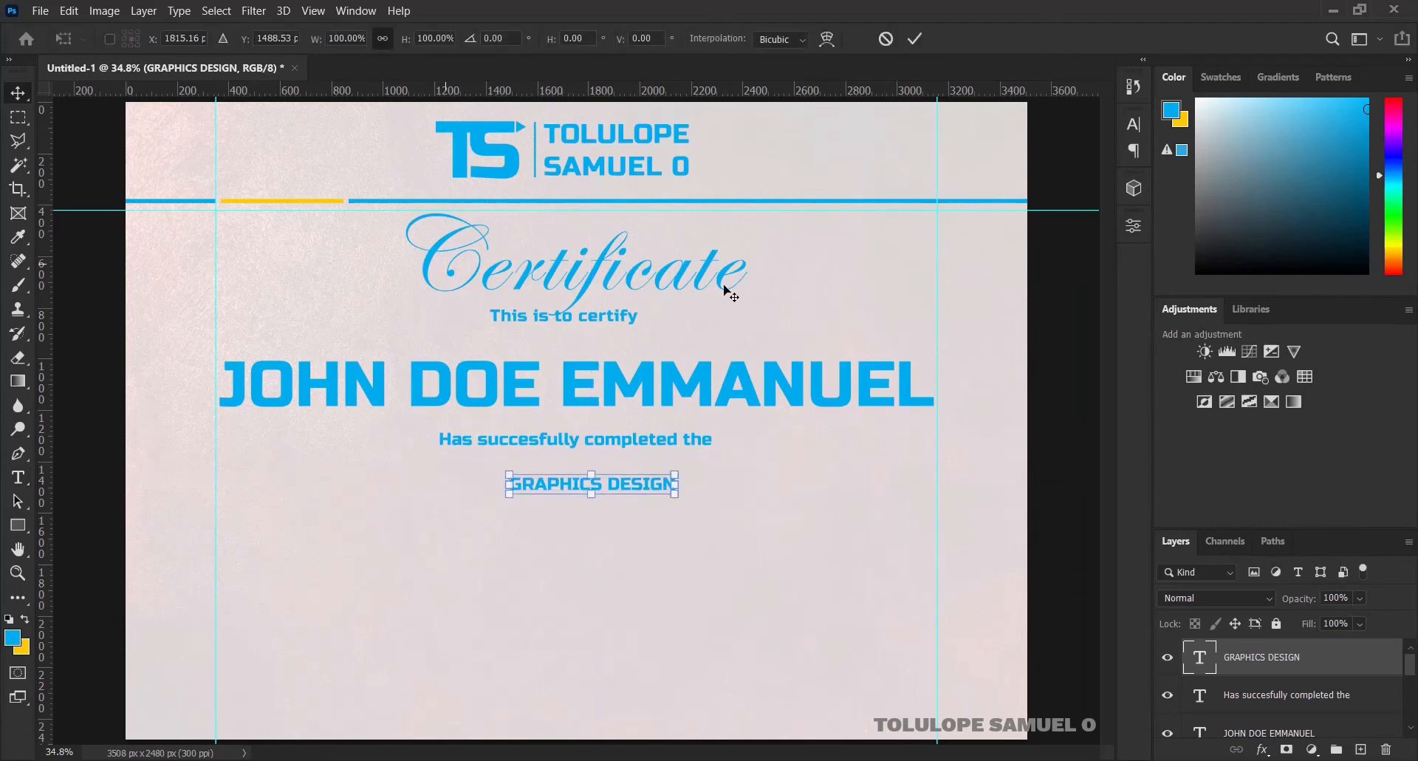
drag(675, 474, 823, 429)
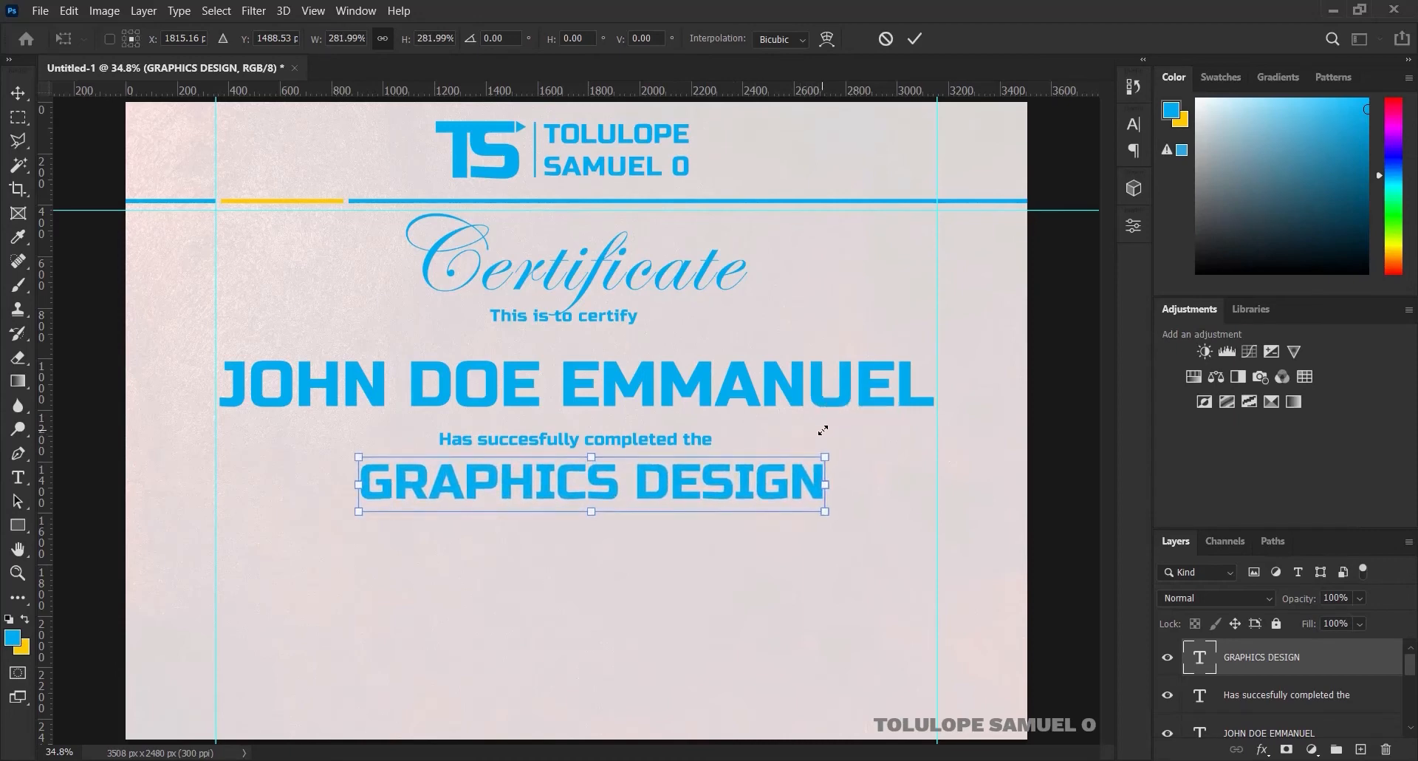
click(915, 39)
key(ctrl+a)
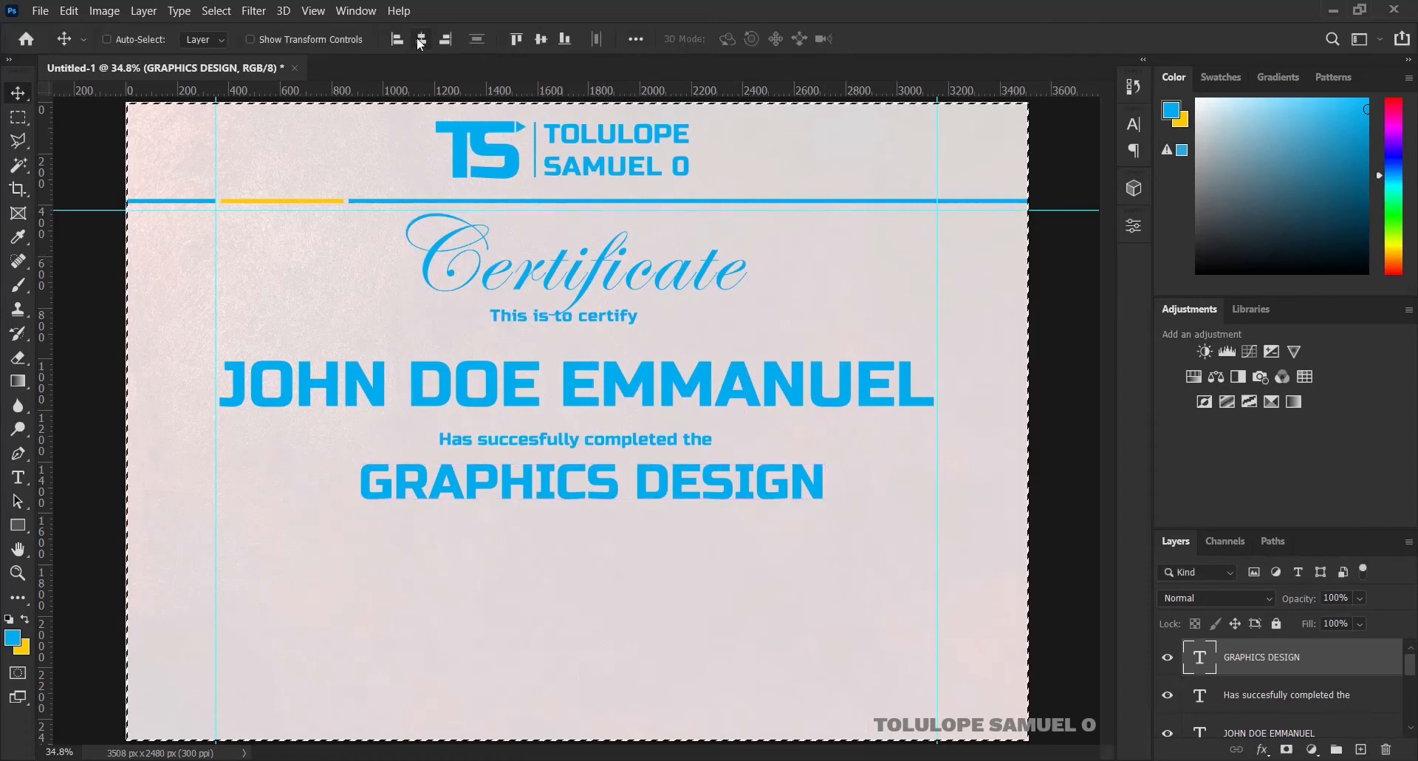
click(420, 41)
key(ctrl+d)
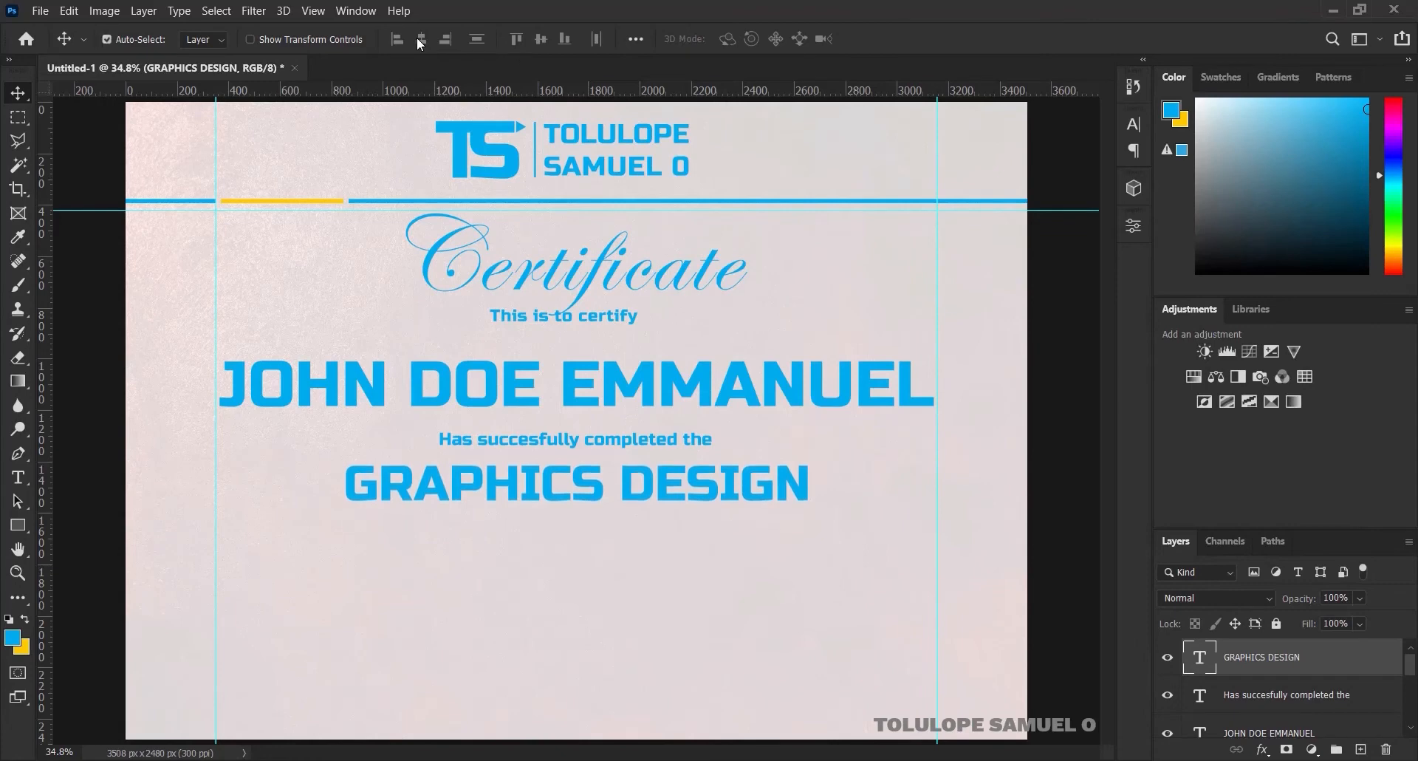
key(ctrl+minus)
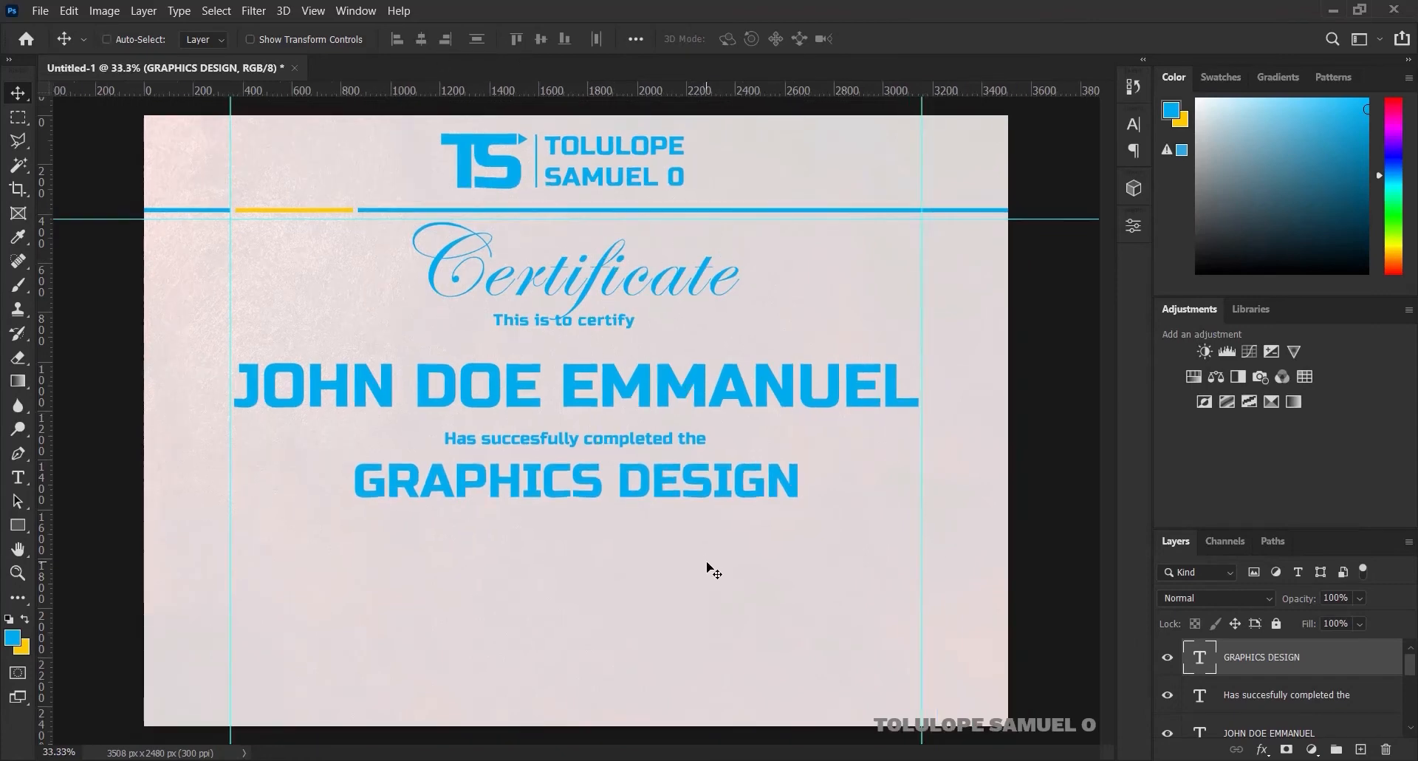
Type the centre-aligned two-line 'Basic Training… PRESENT DATE-HERE, YEAR' description below GRAPHICS DESIGN
click(18, 477)
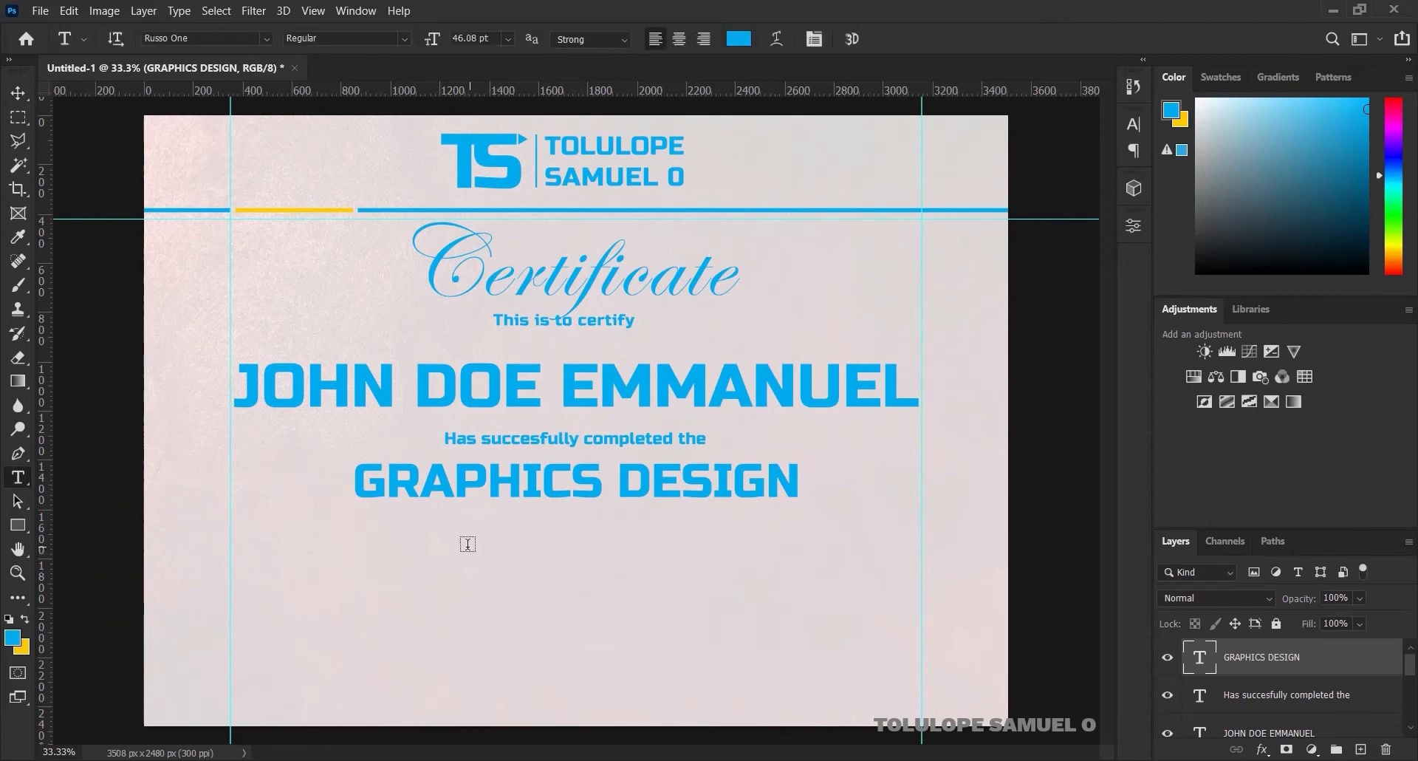
click(468, 543)
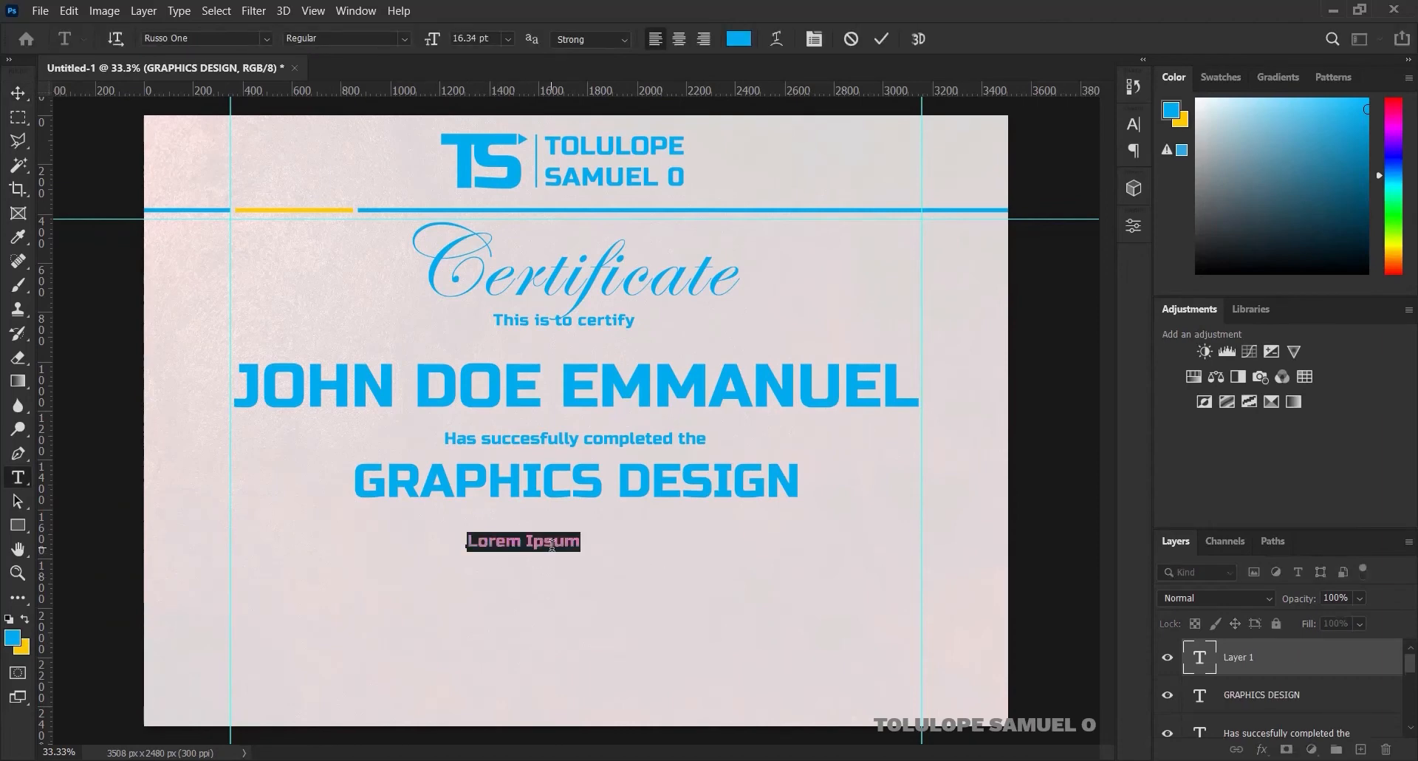
key(Right)
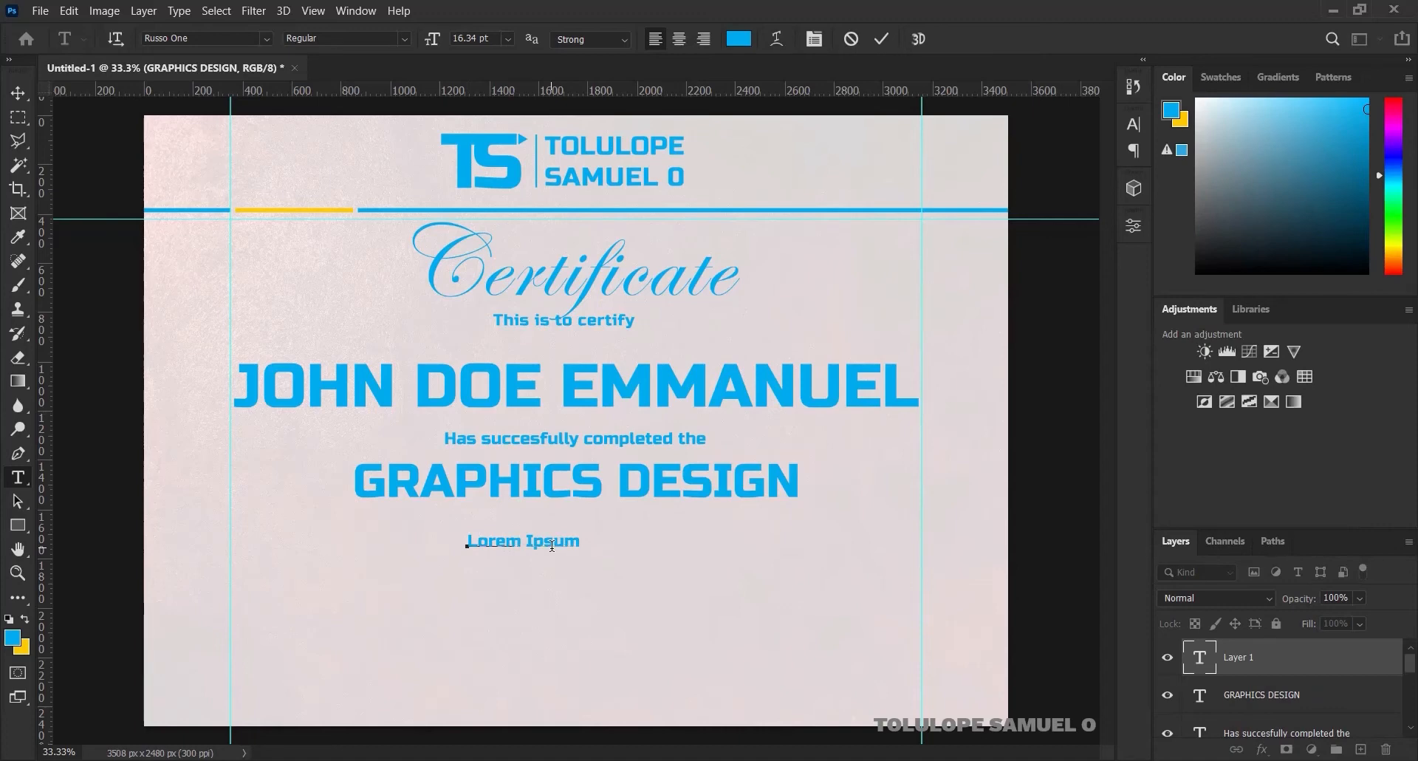
text(Basic Training   of)
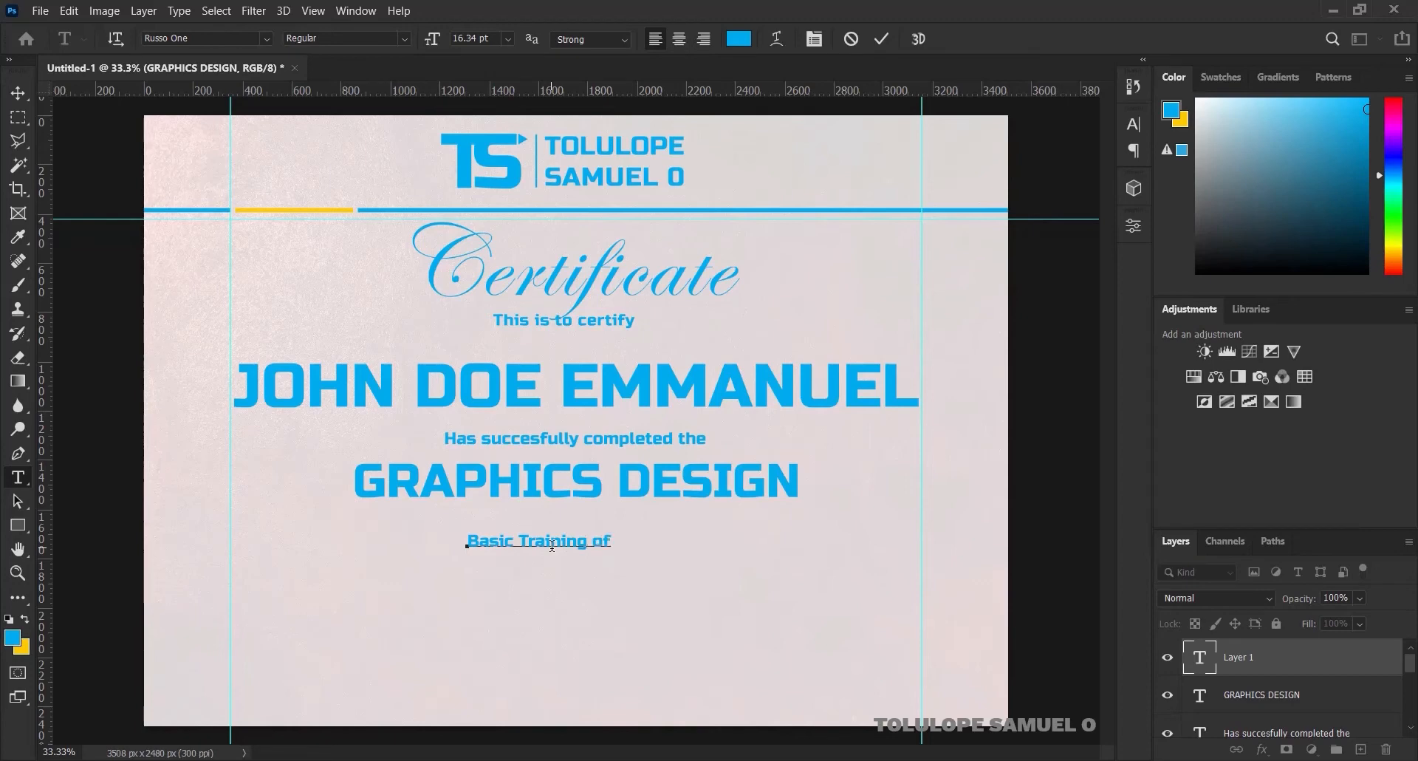
text(the Bu)
key(BackSpace)
text(USINESS)
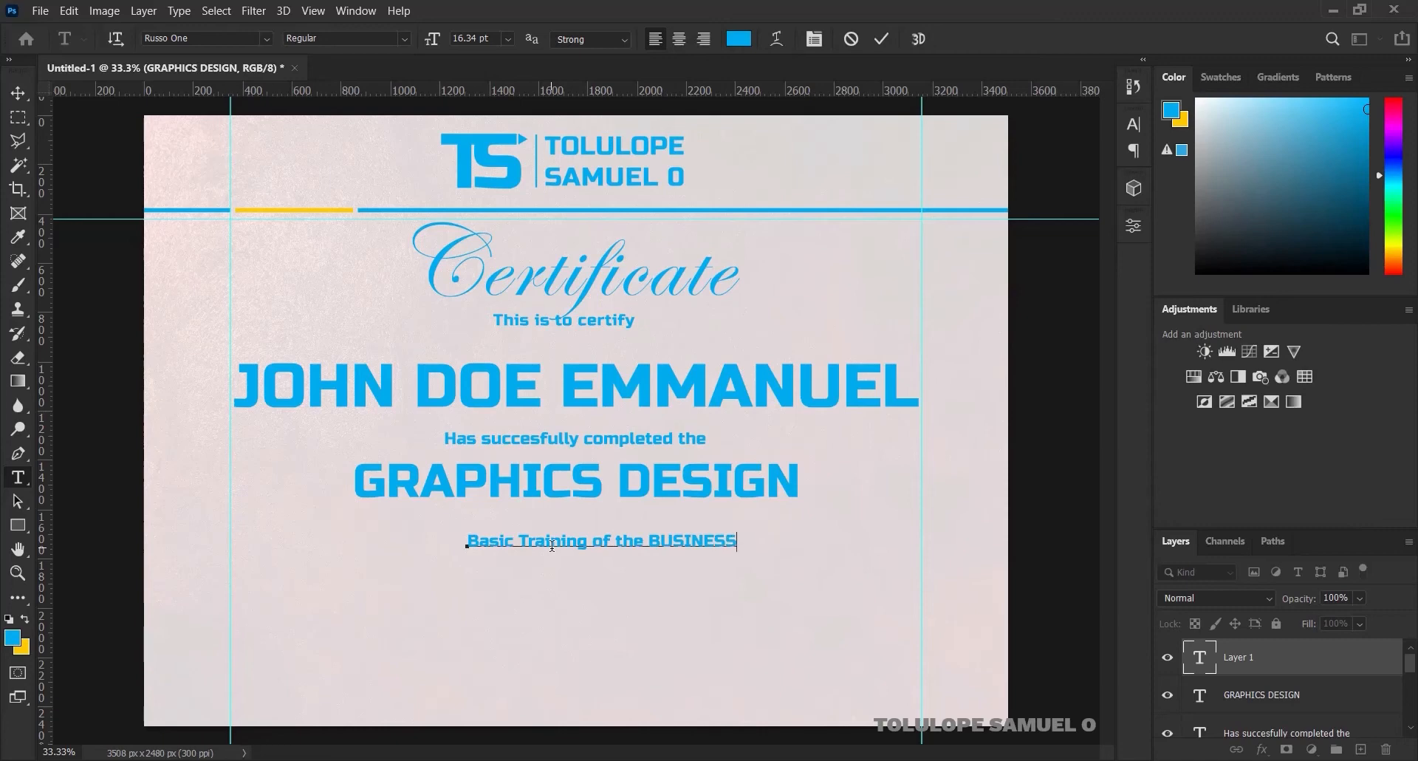
text( NAME HERE)
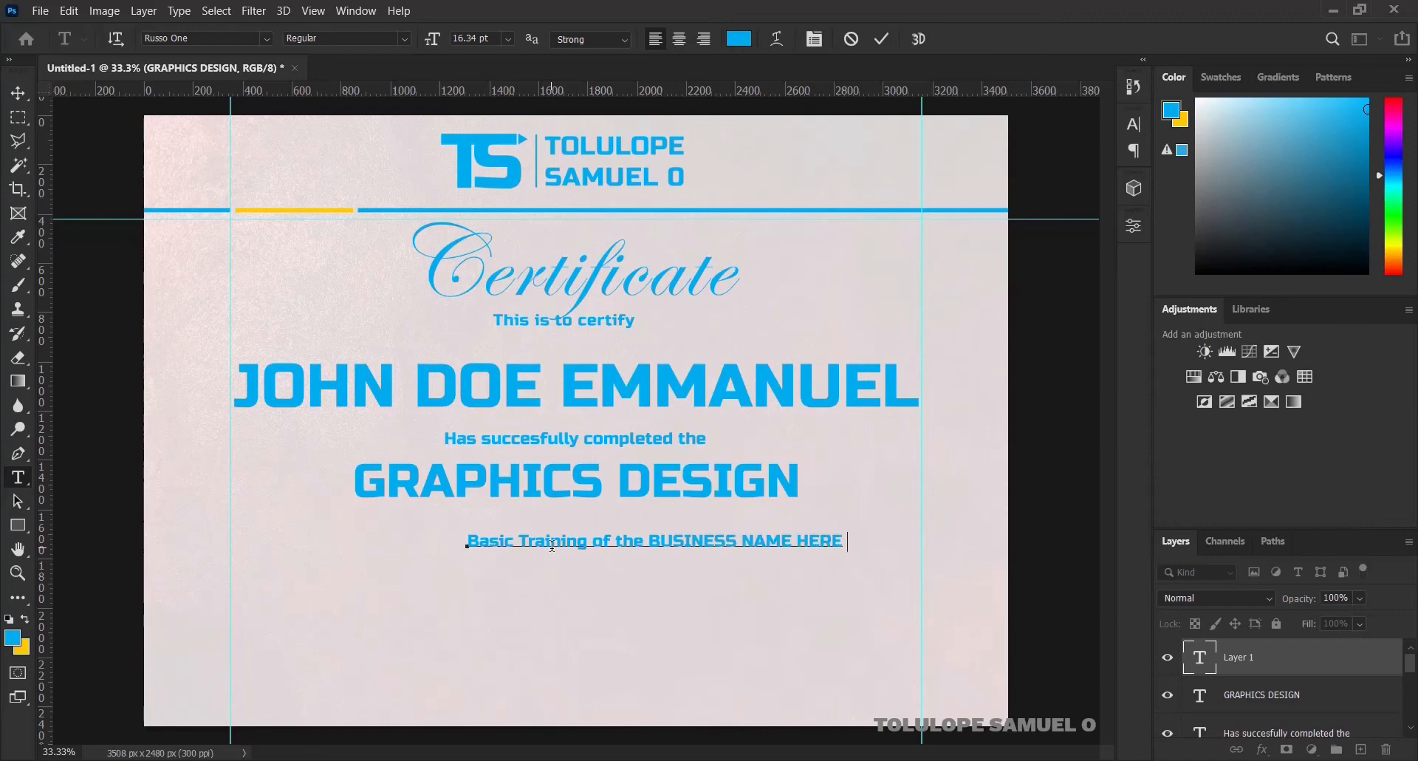
text( Programmer)
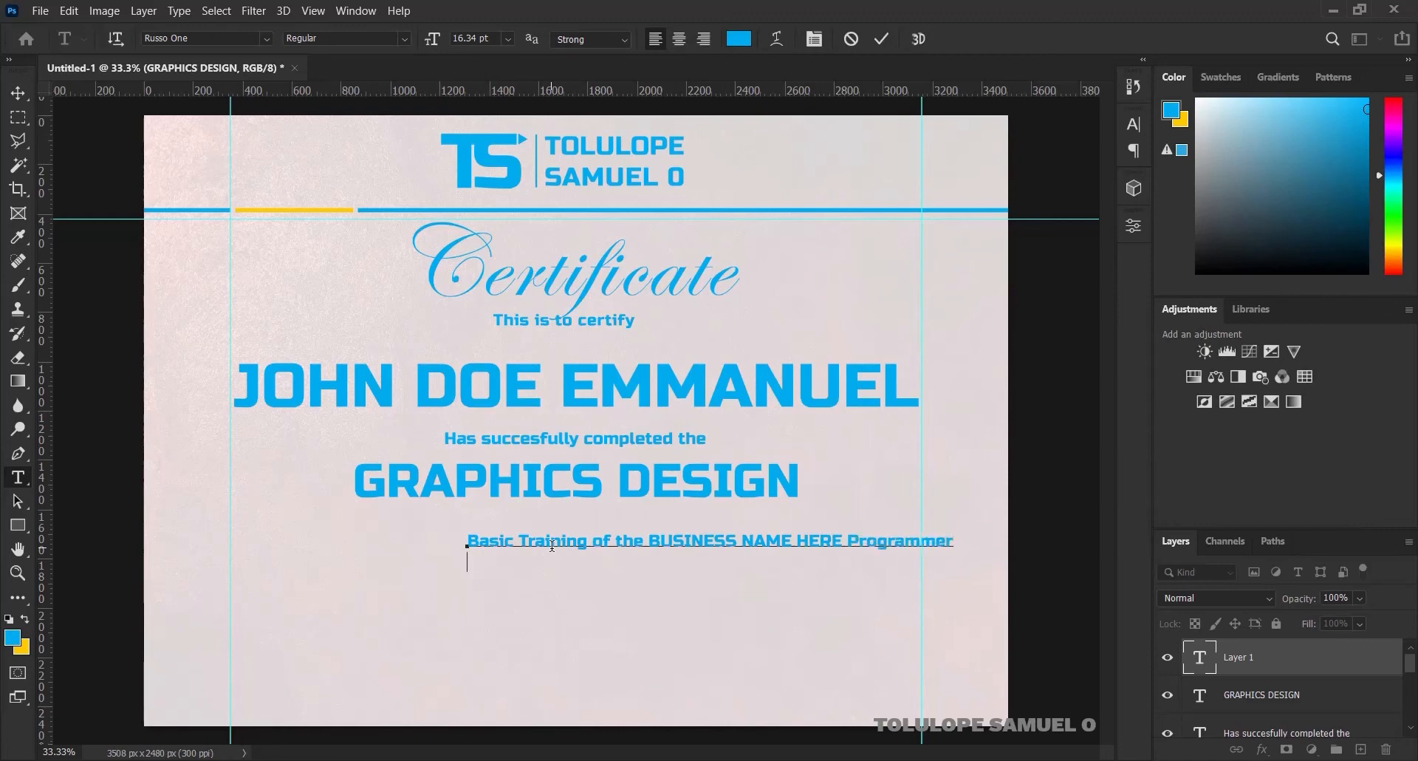
text( Awa)
text(rded)
text( thi)
text(s PRESENT)
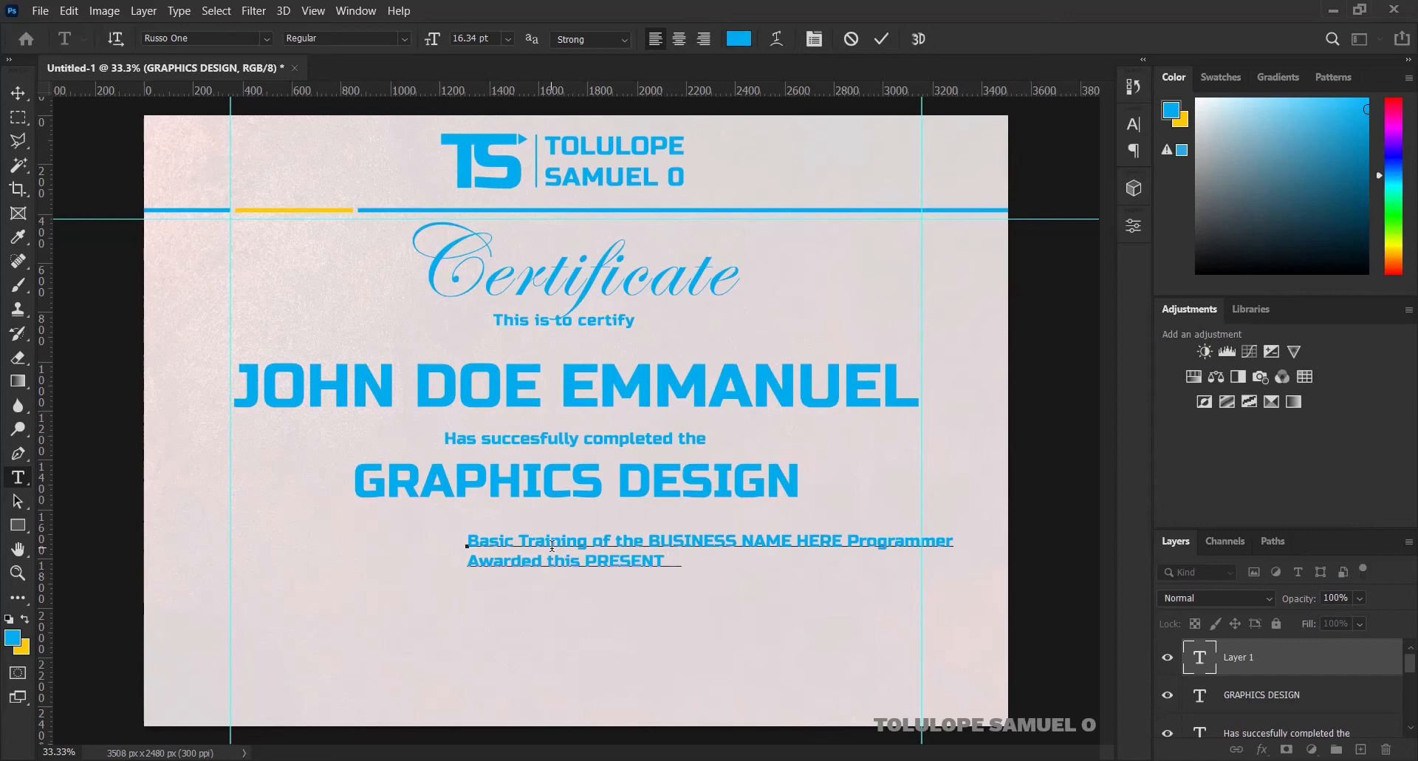
text( DATE-HE)
text(RE, )
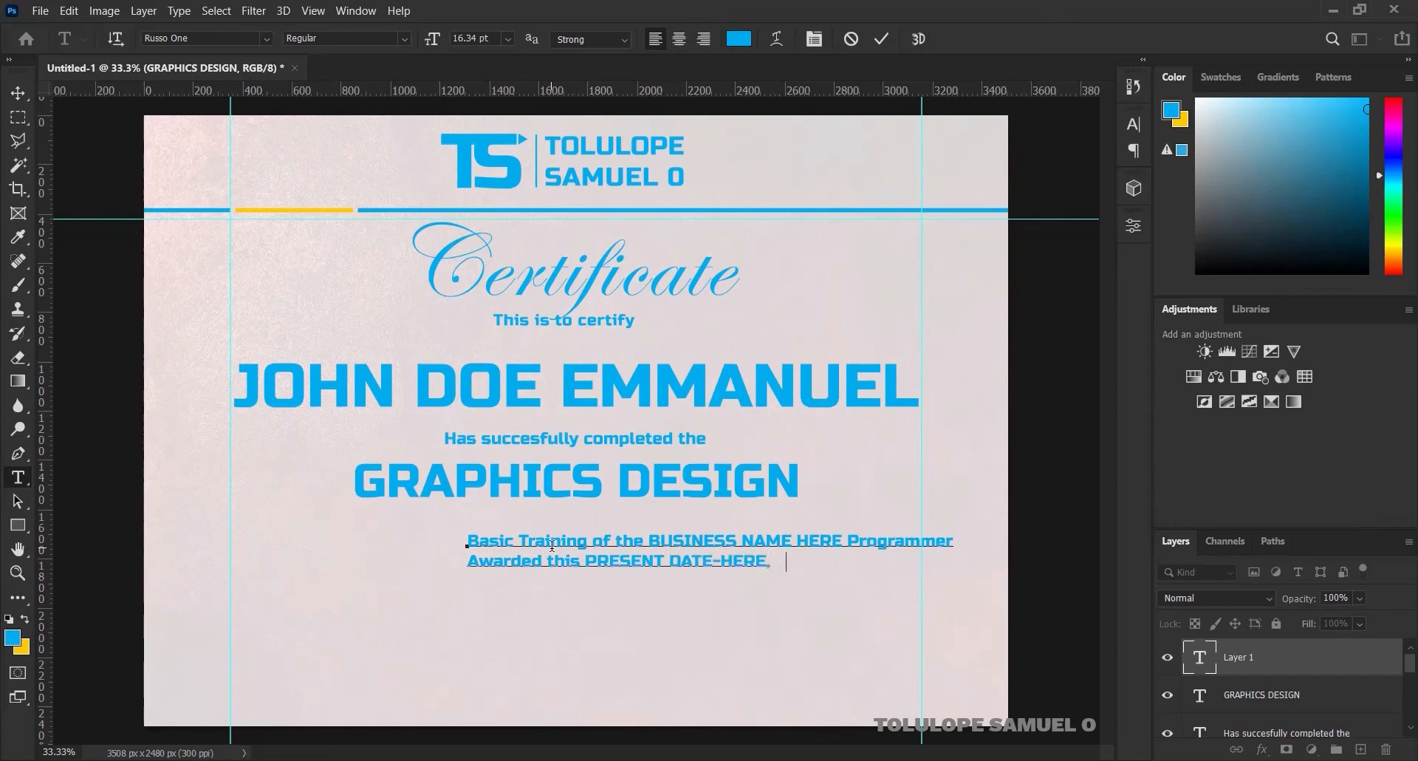
text(YEAR)
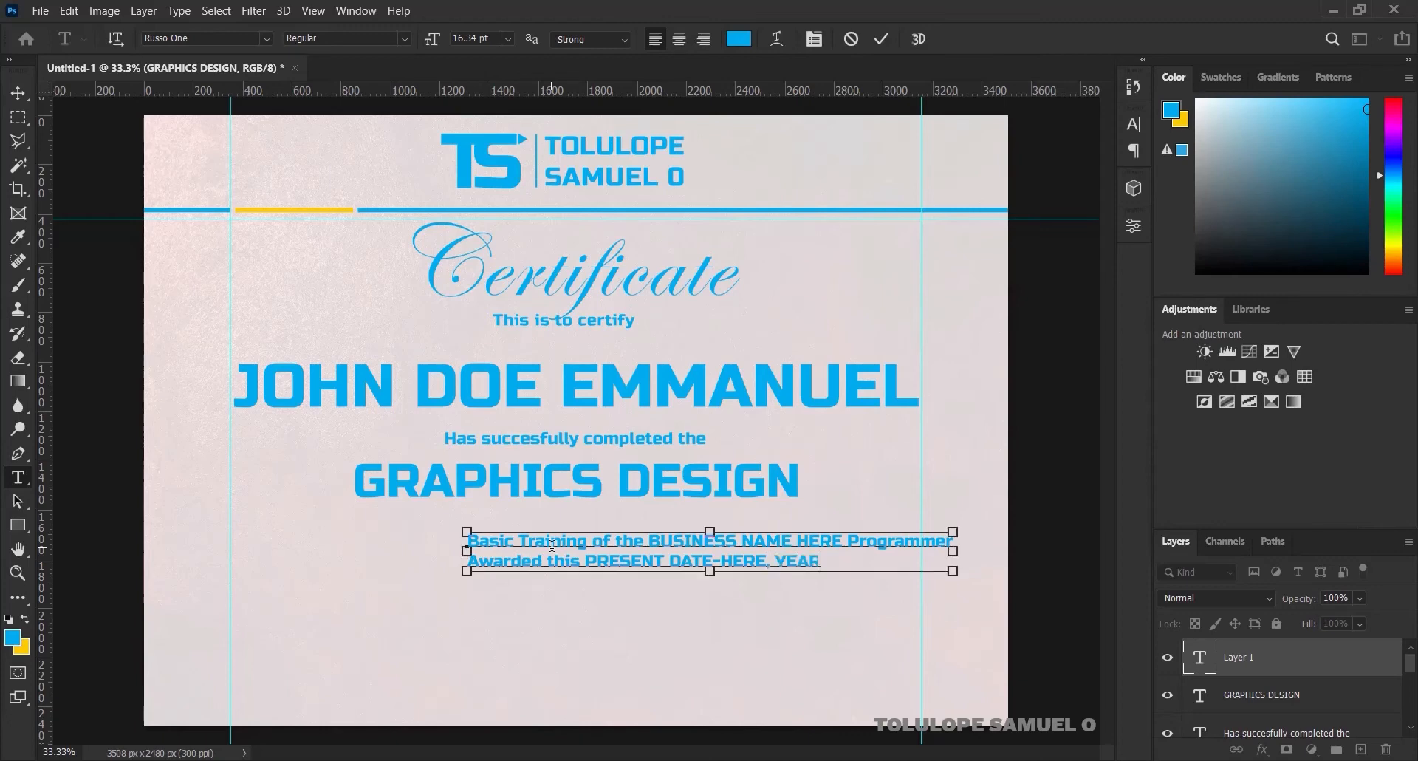
key(ctrl+a)
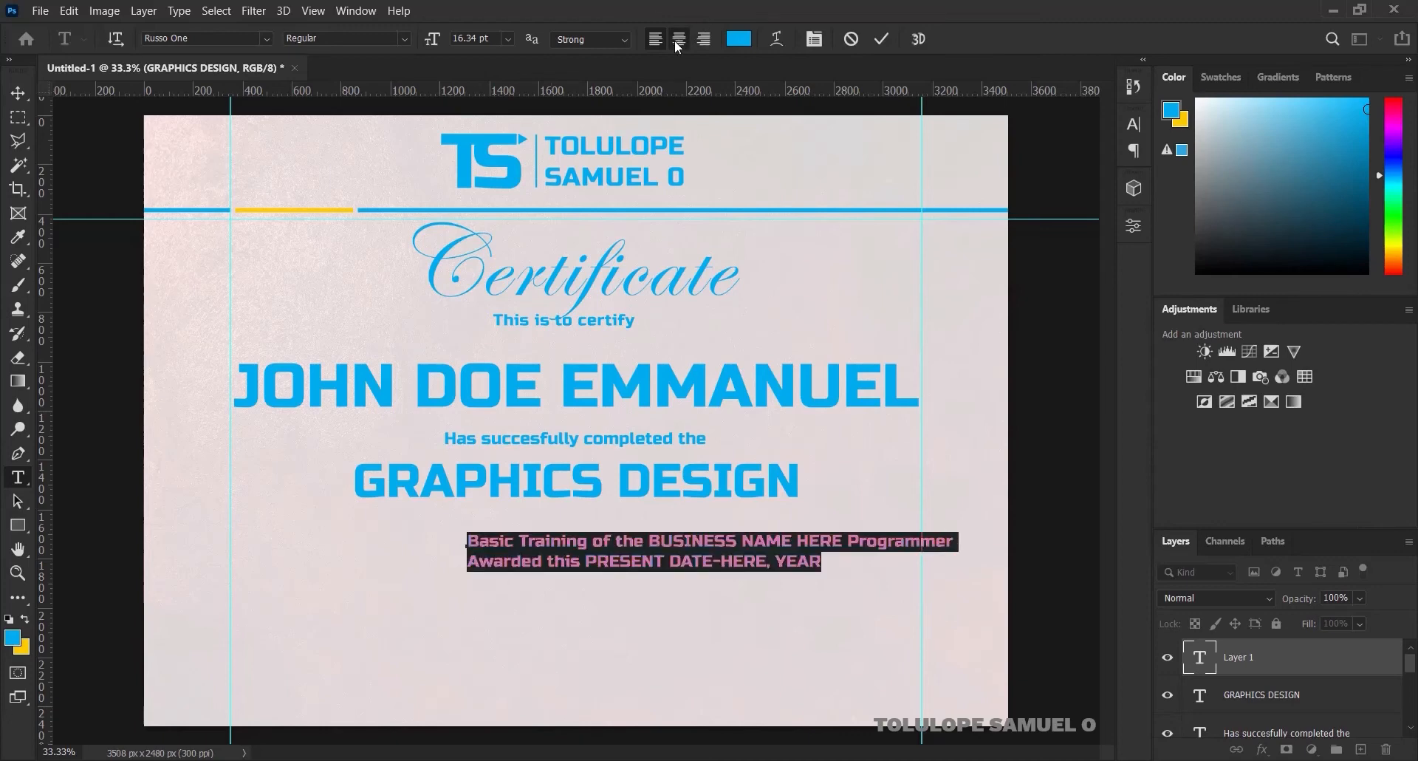
click(676, 42)
click(883, 40)
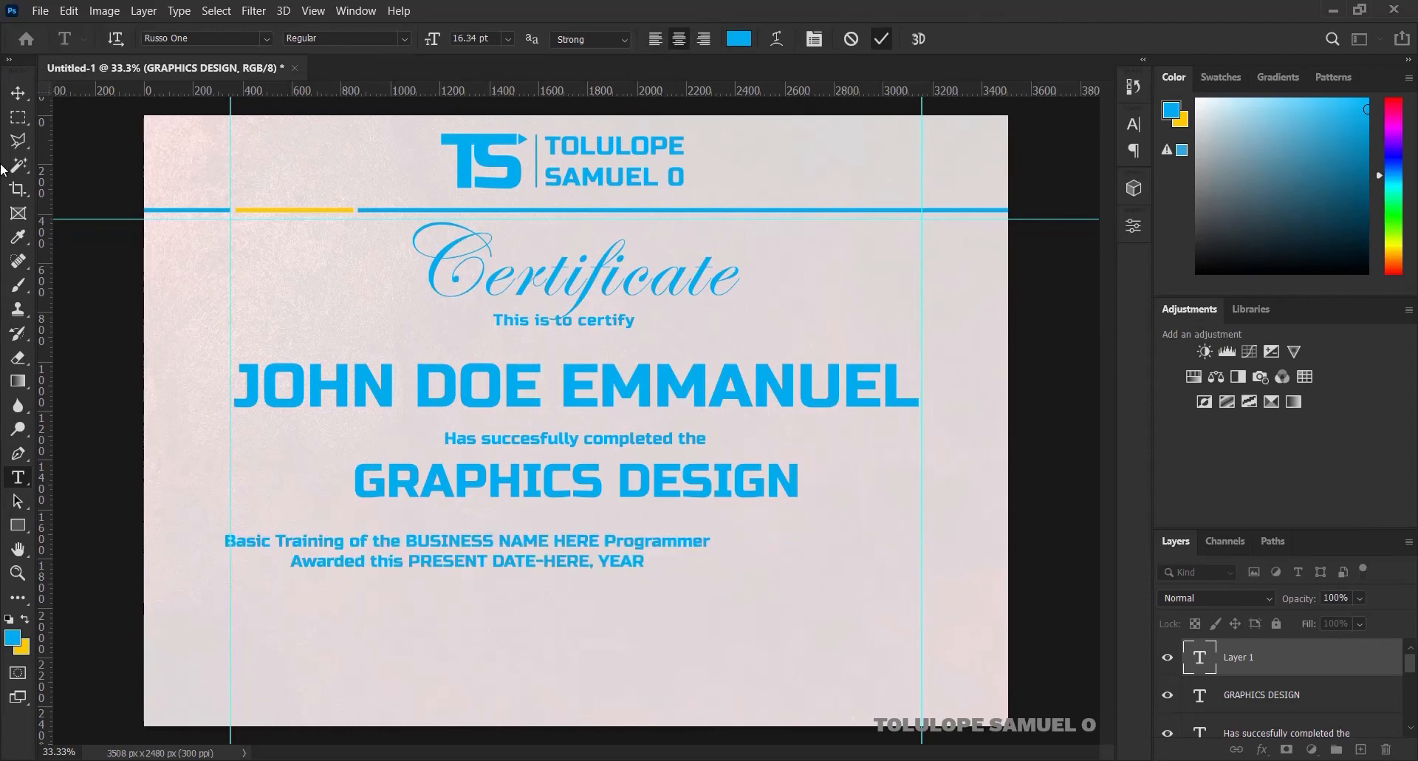
Centre the description horizontally on the canvas and raise it toward GRAPHICS DESIGN
click(19, 94)
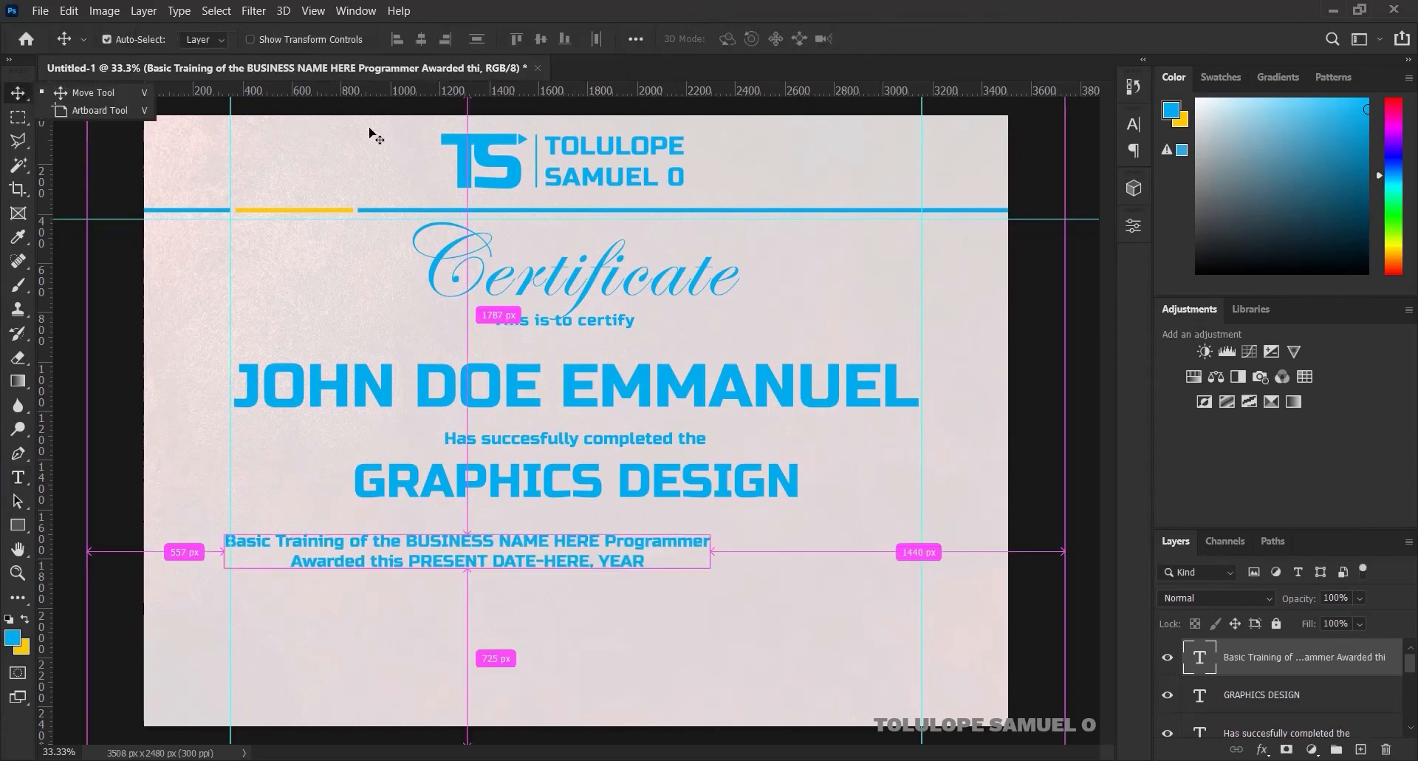
key(ctrl+a)
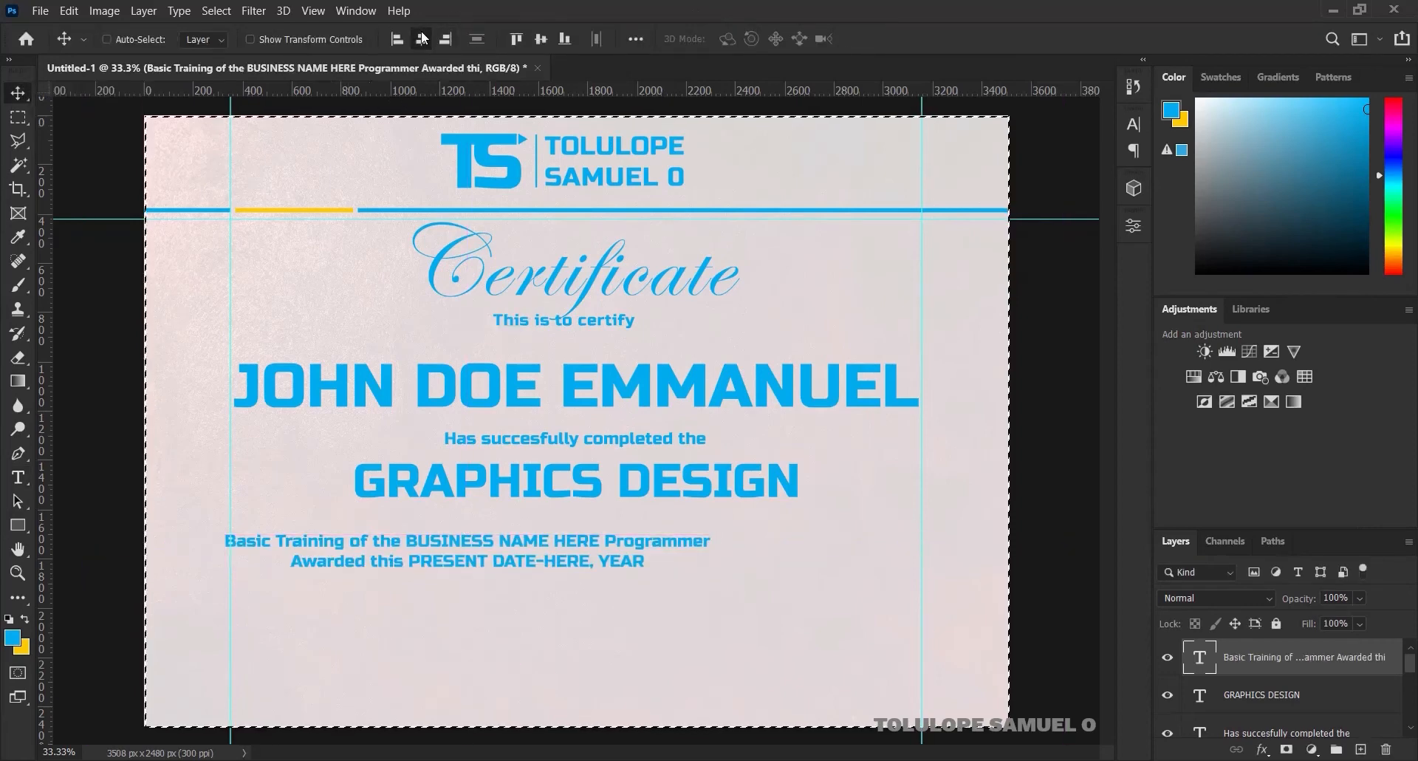
click(423, 39)
key(ctrl+d)
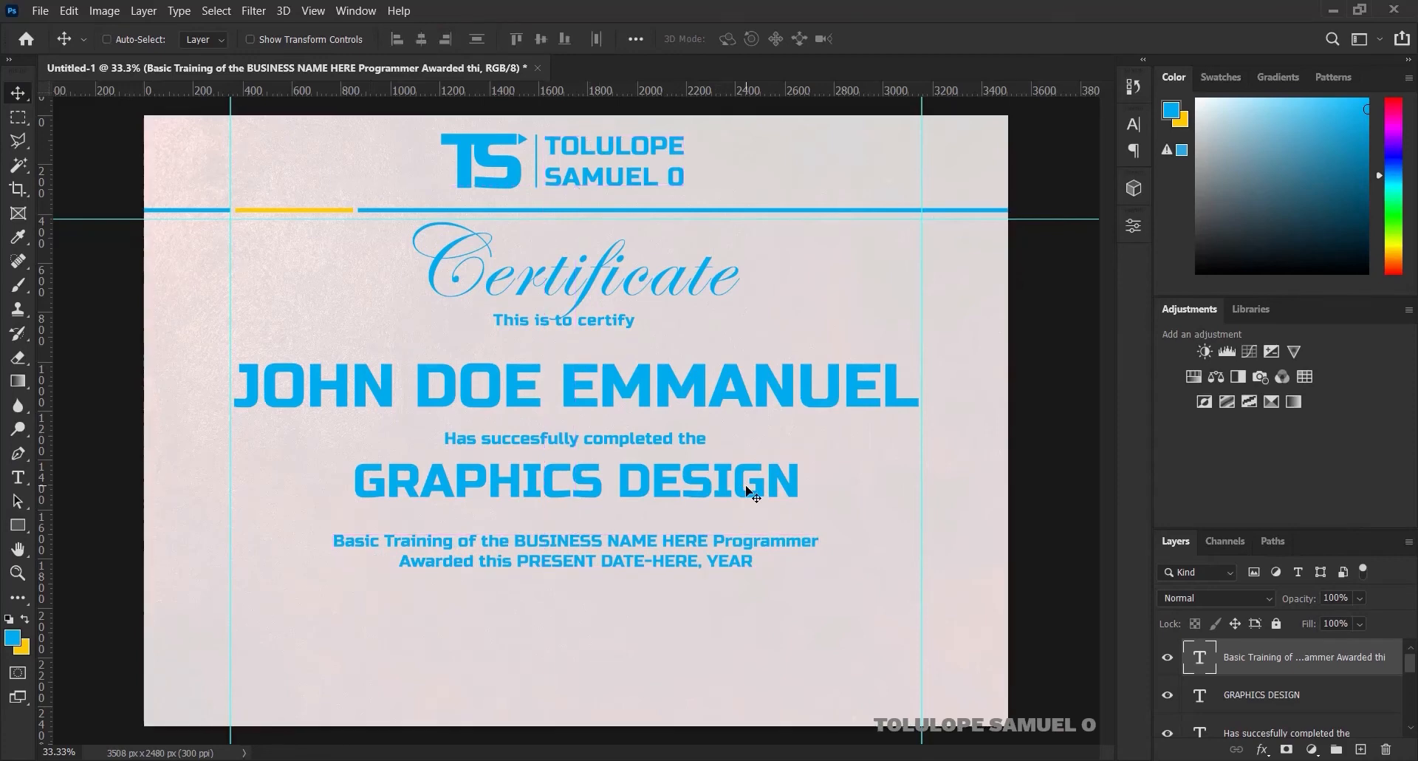
key(shift+Up)
key(shift+Up)
key(shift+Up)
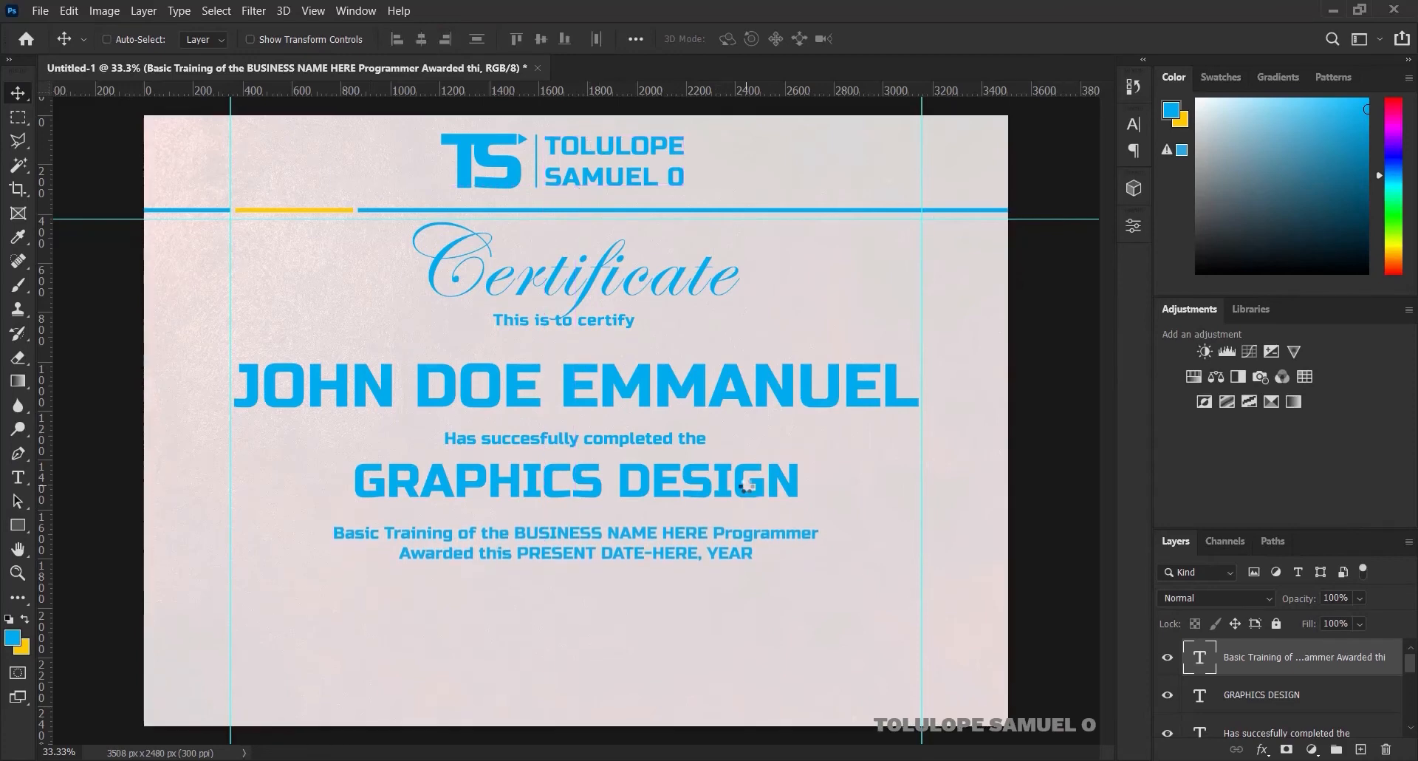
key(shift+Up)
key(shift+Up)
key(ctrl)
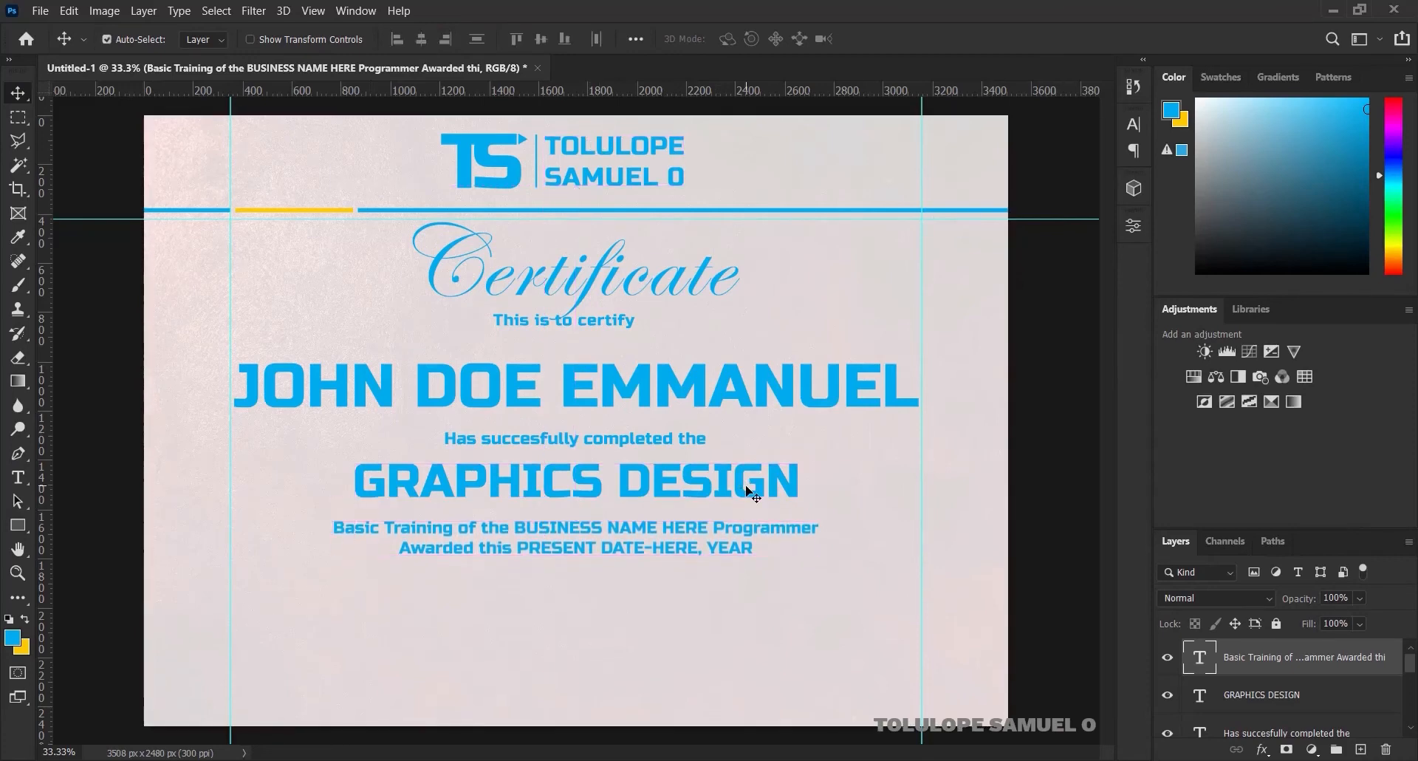
Enlarge the description to about 110% and re-centre it horizontally
key(ctrl+t)
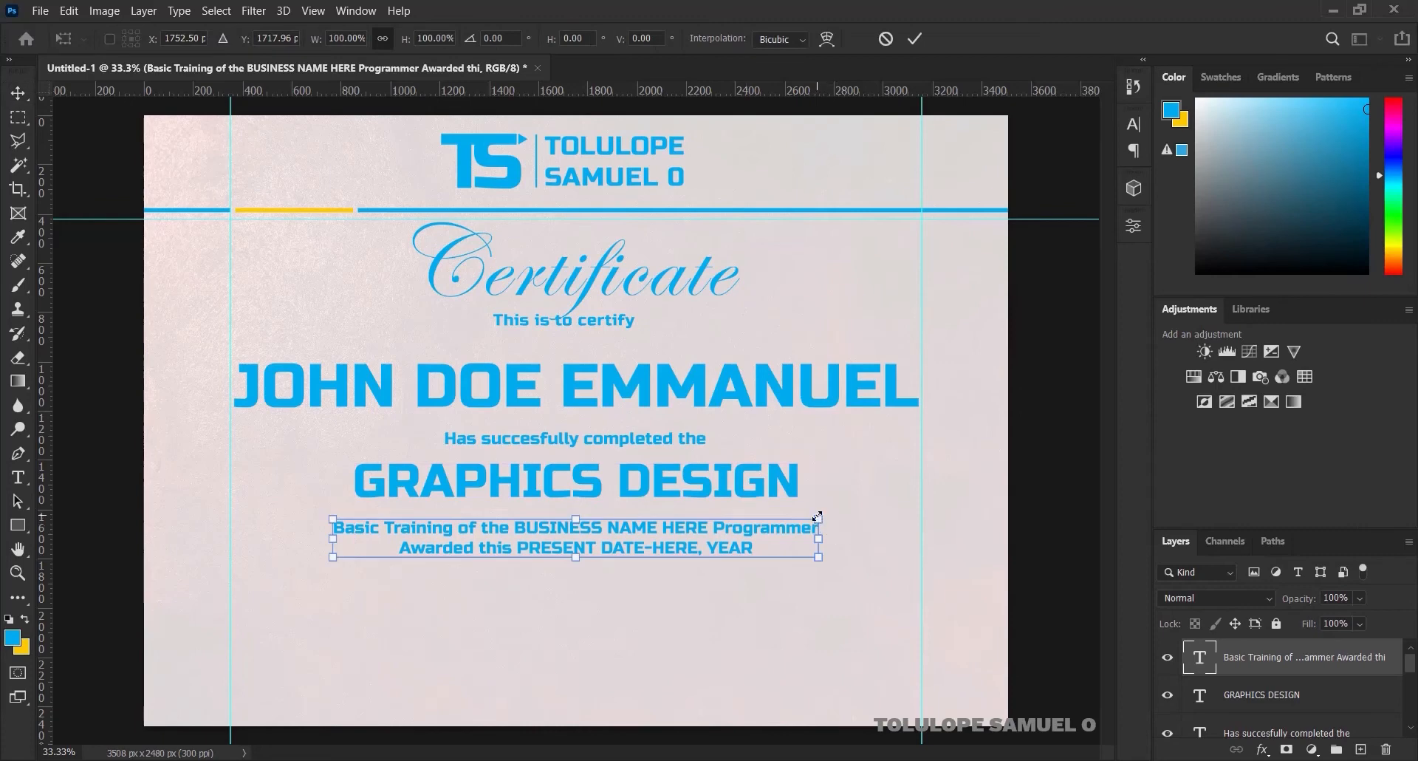
drag(817, 516, 843, 496)
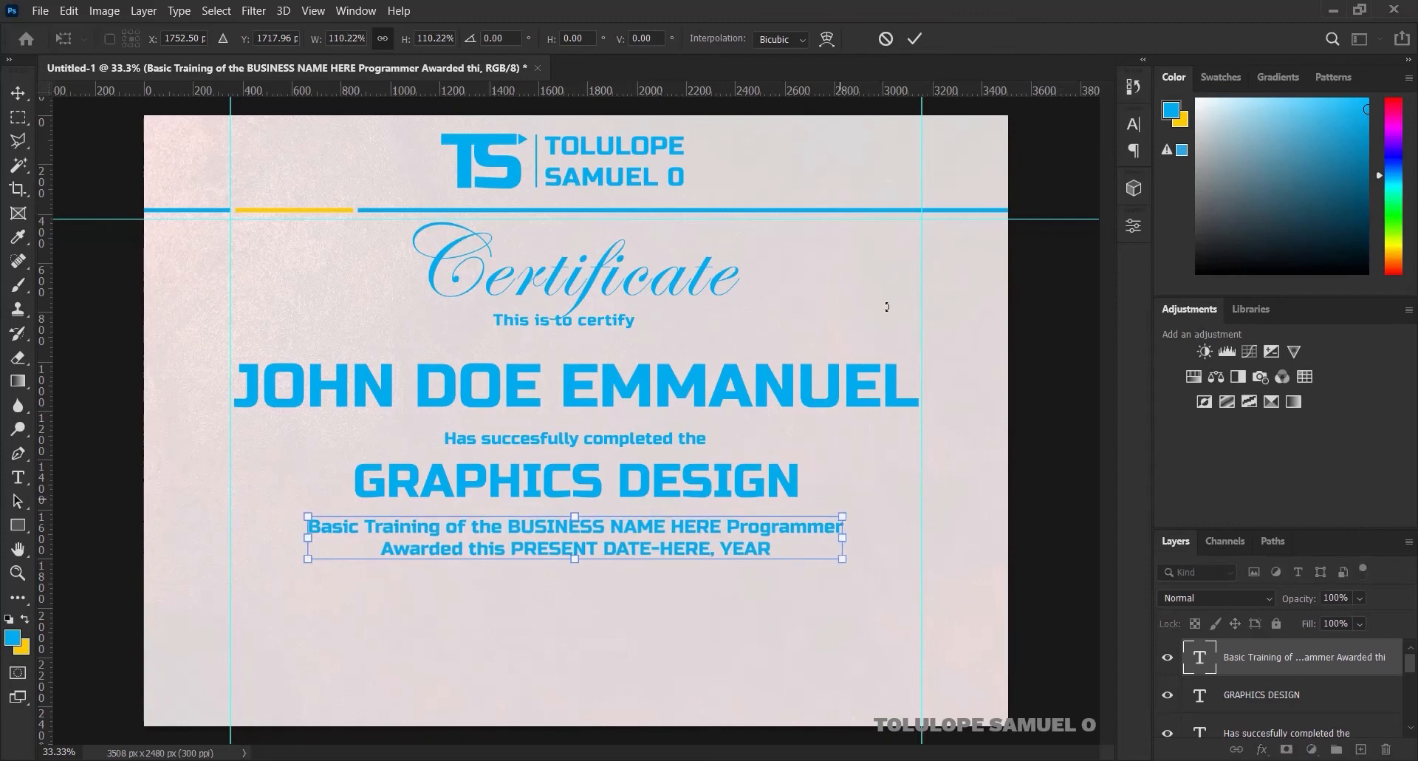
click(915, 38)
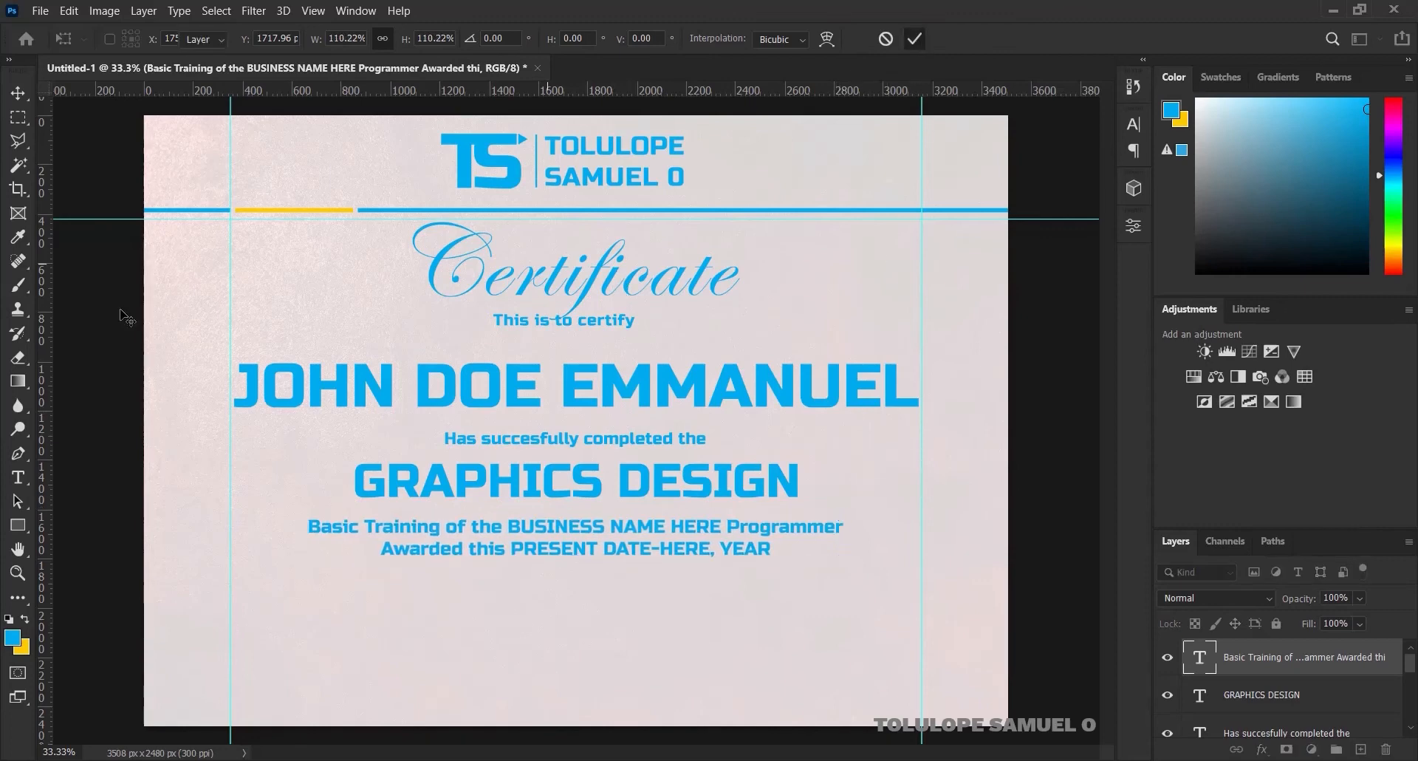
key(ctrl+a)
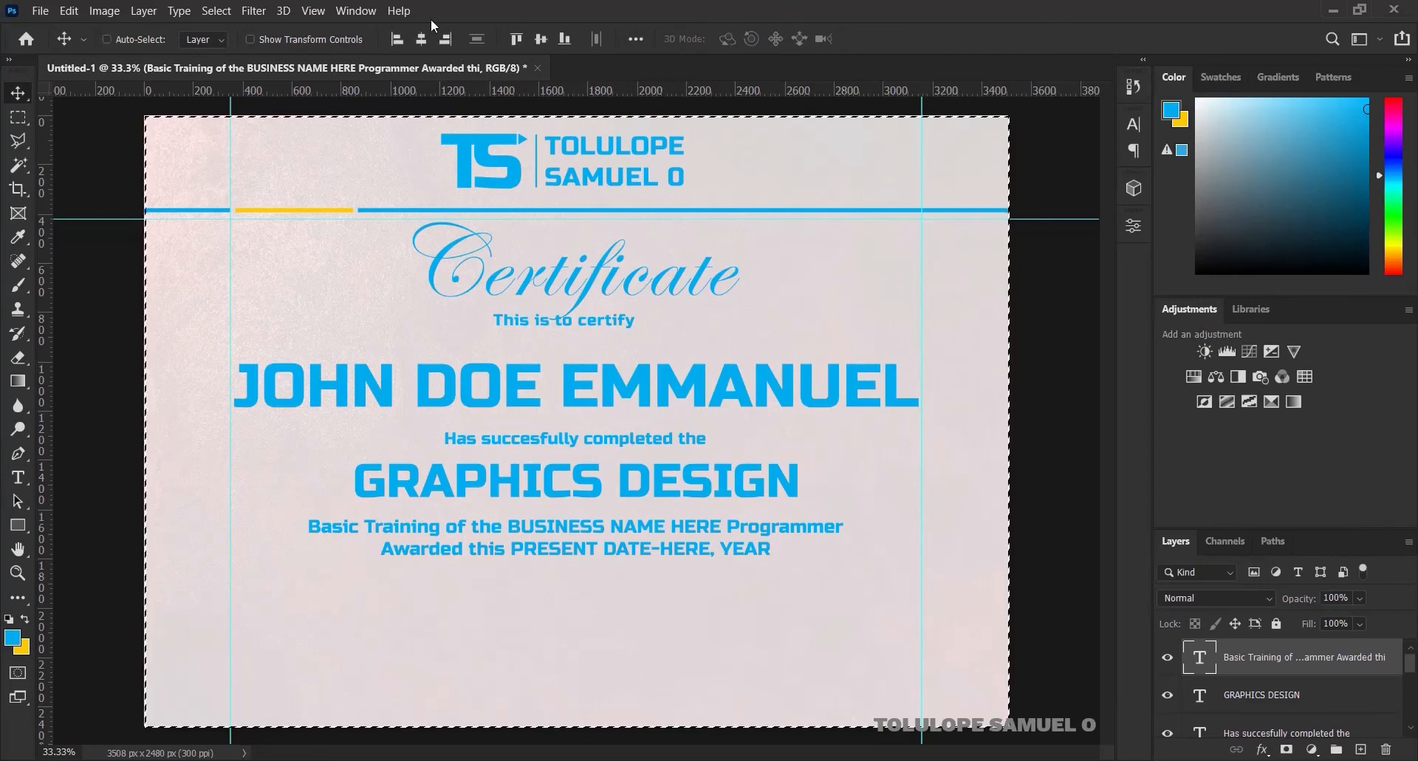
click(420, 39)
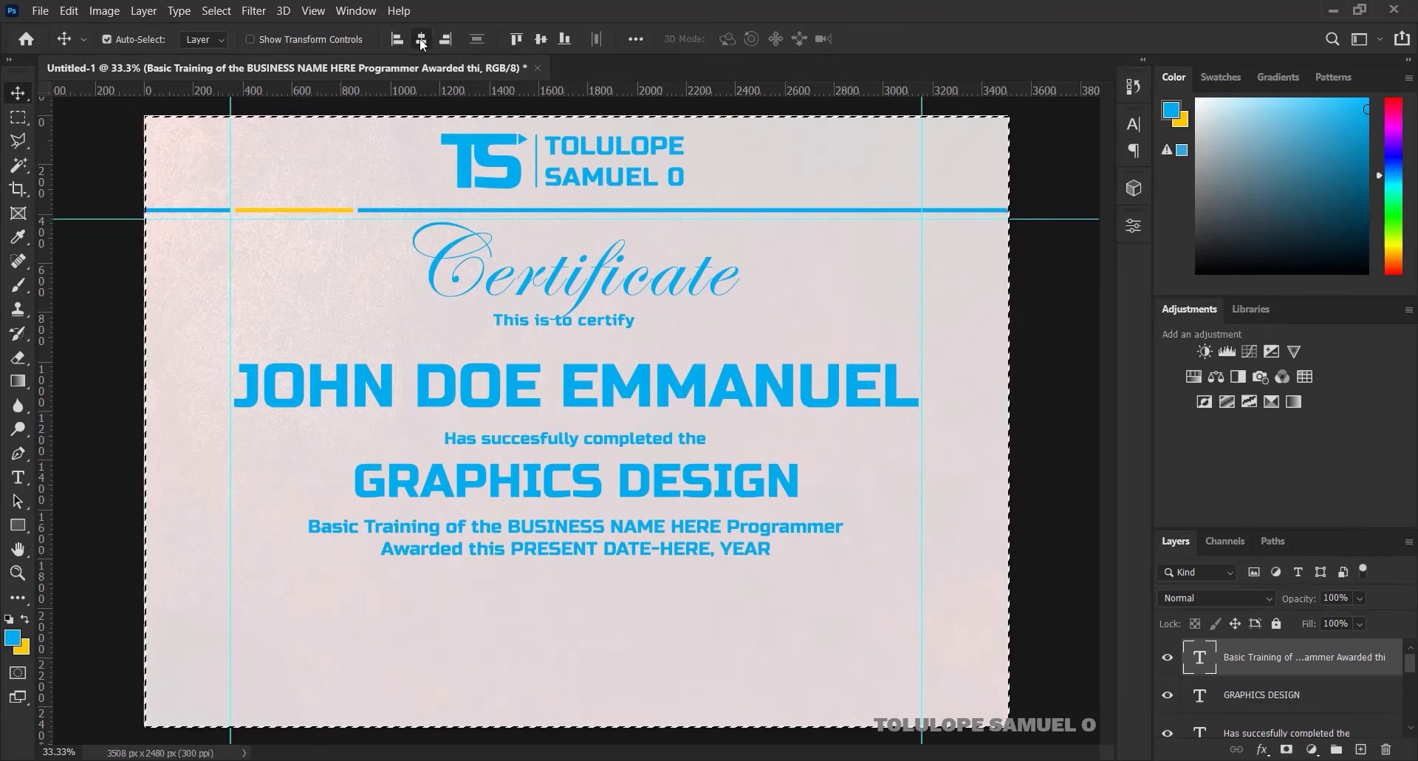
key(ctrl+d)
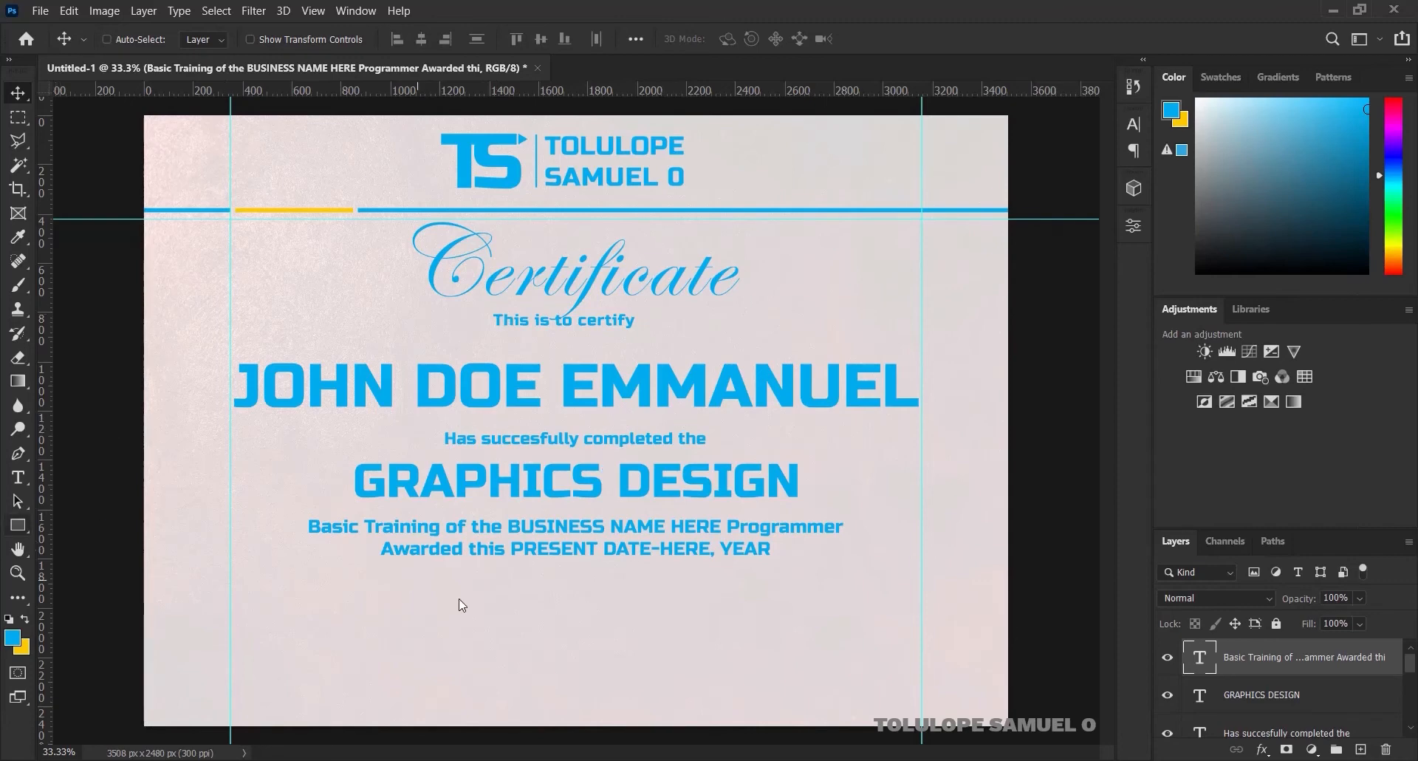
Draw a thin 756 × 5 px yellow (fecb00) line at lower left, with an empty layer above
click(17, 529)
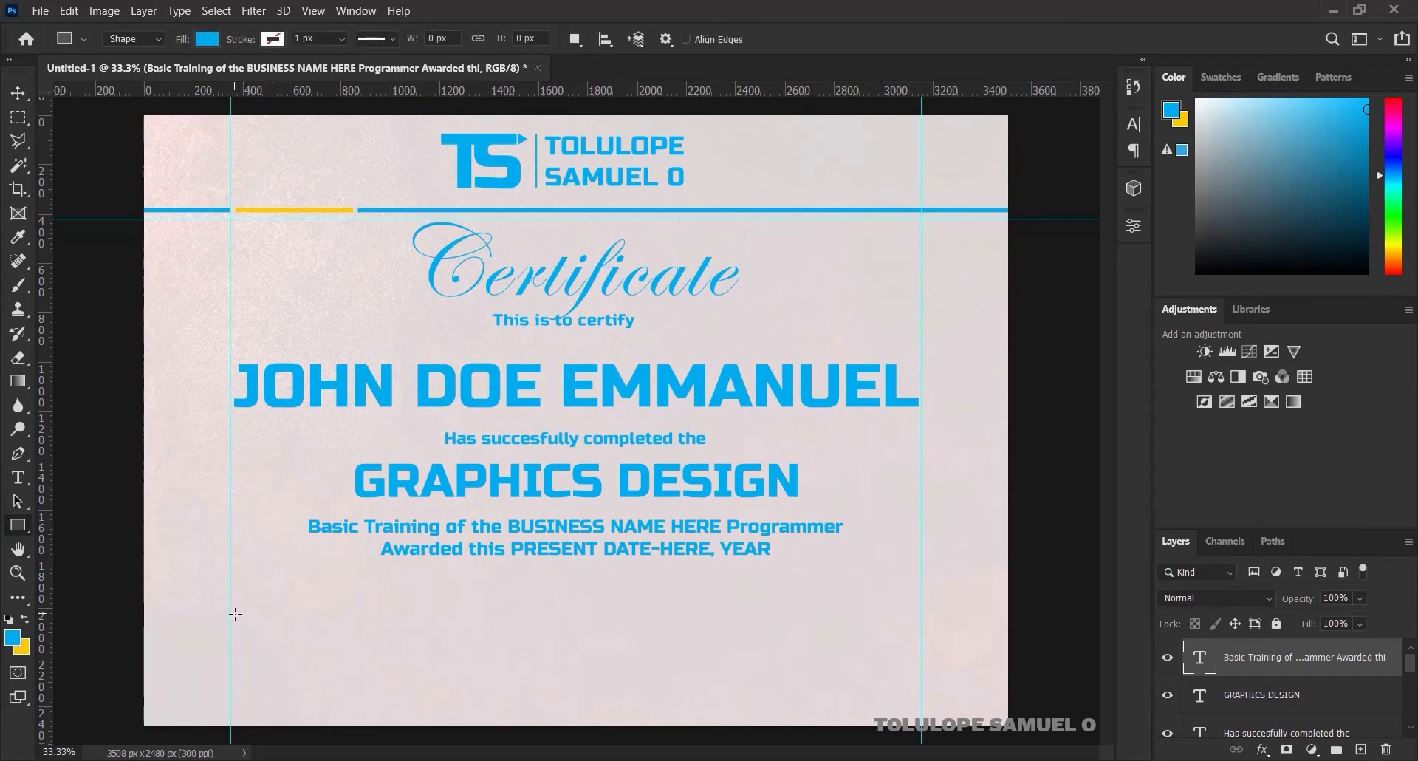
drag(229, 612, 416, 614)
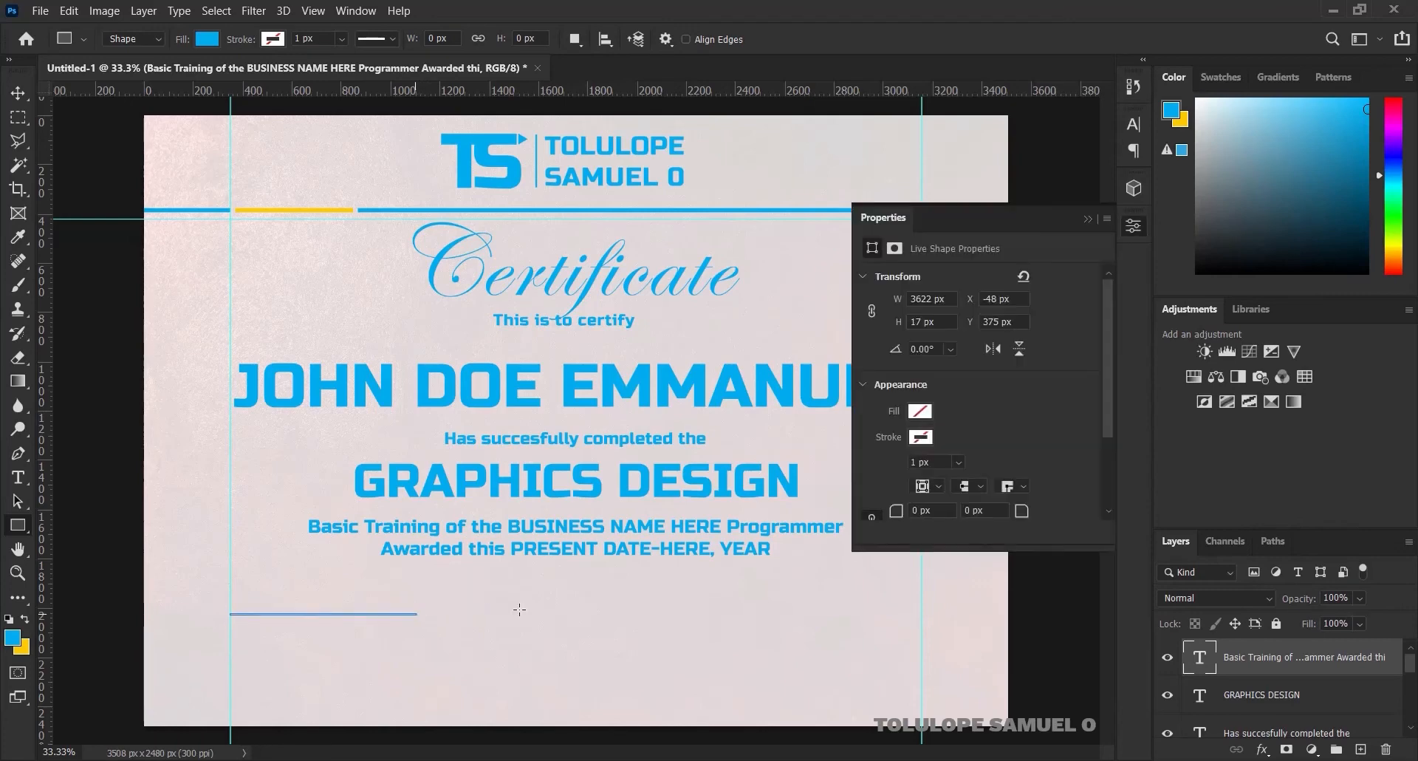
click(1084, 218)
double_click(1199, 653)
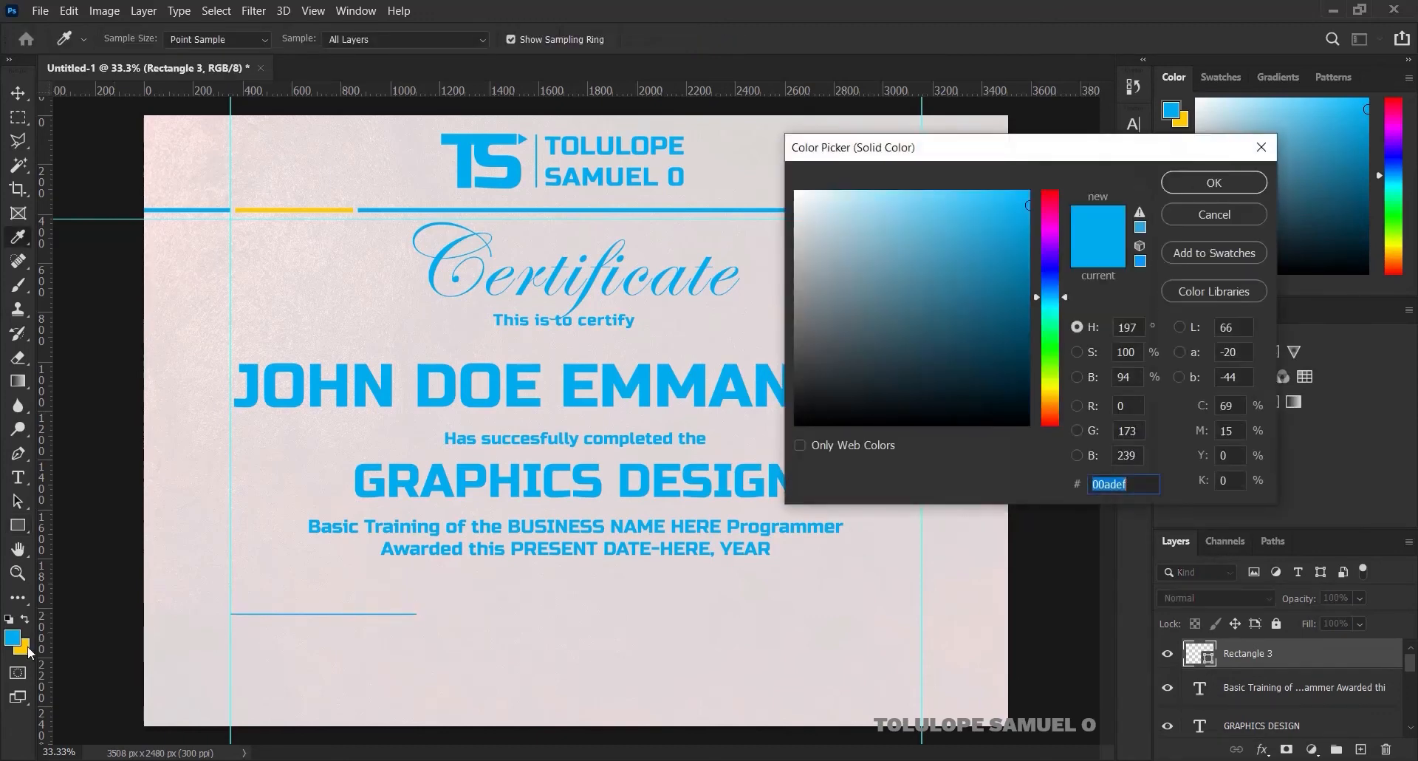
click(28, 646)
click(1180, 192)
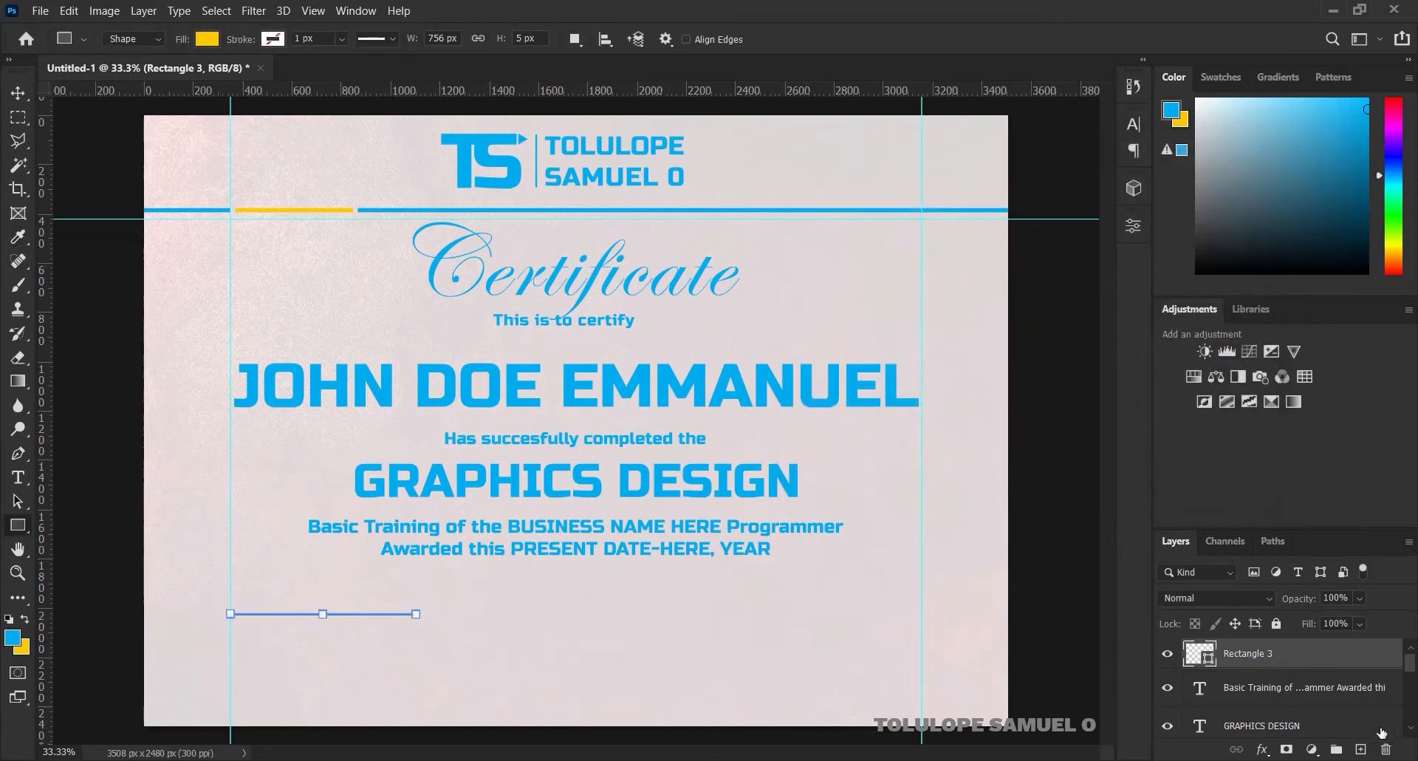
click(1360, 749)
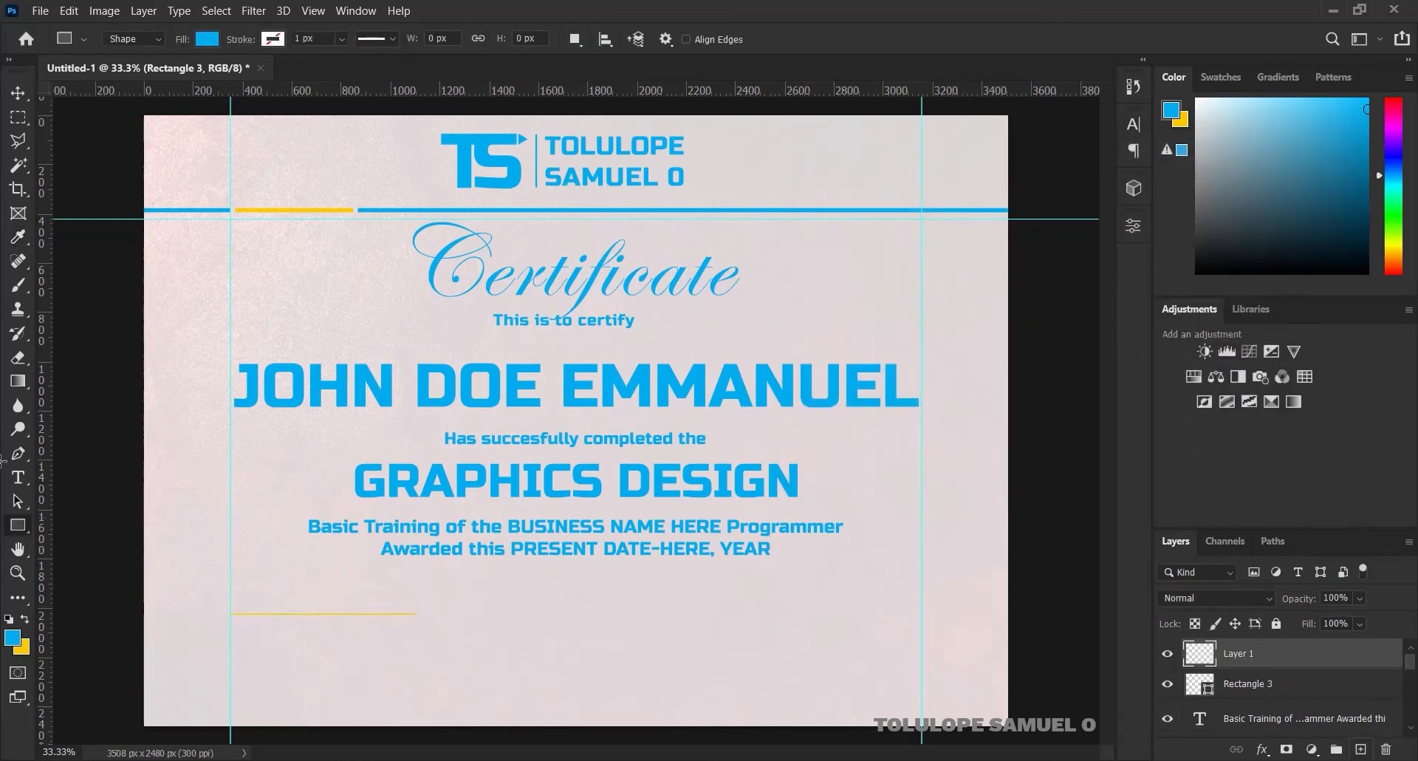
key(t)
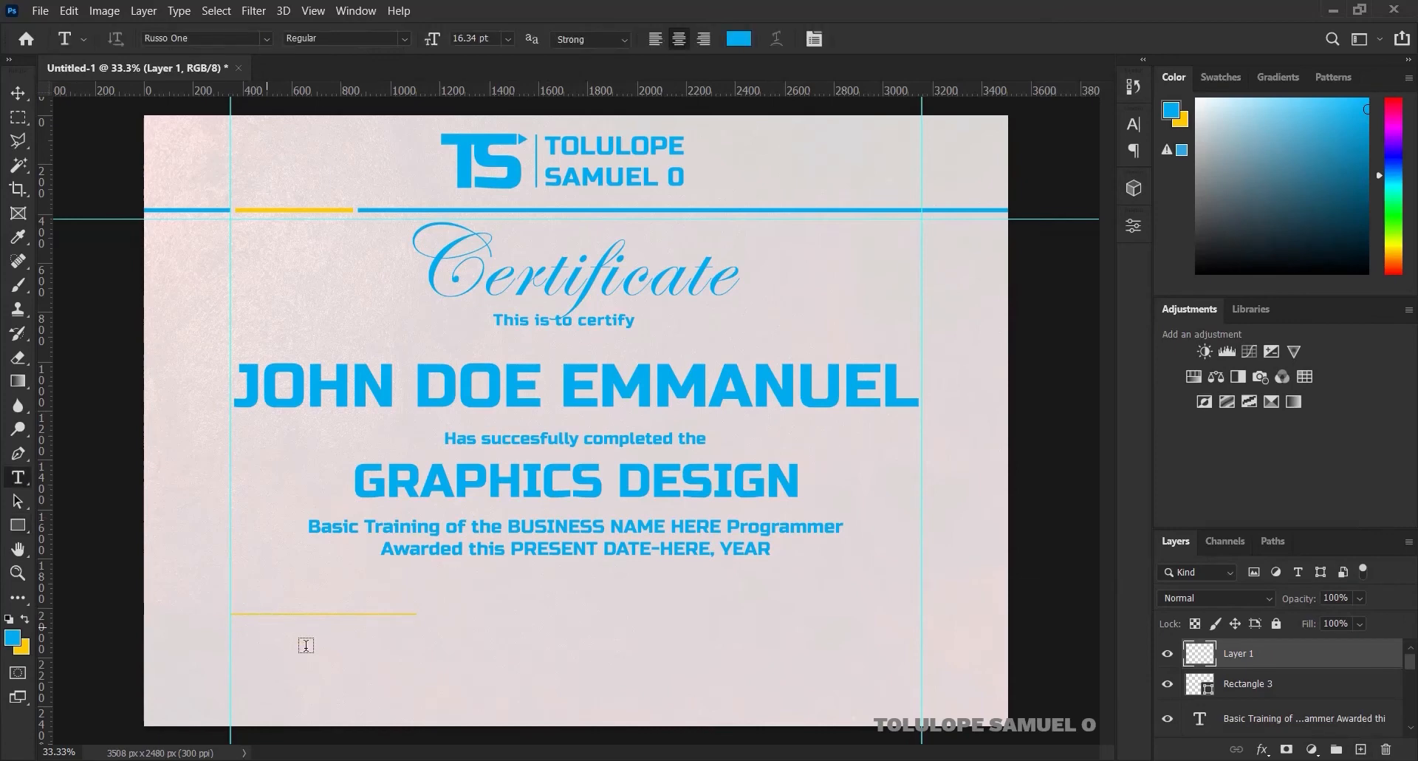
Type 'FOUNDER/CEO' and move it up beneath the yellow line
click(415, 661)
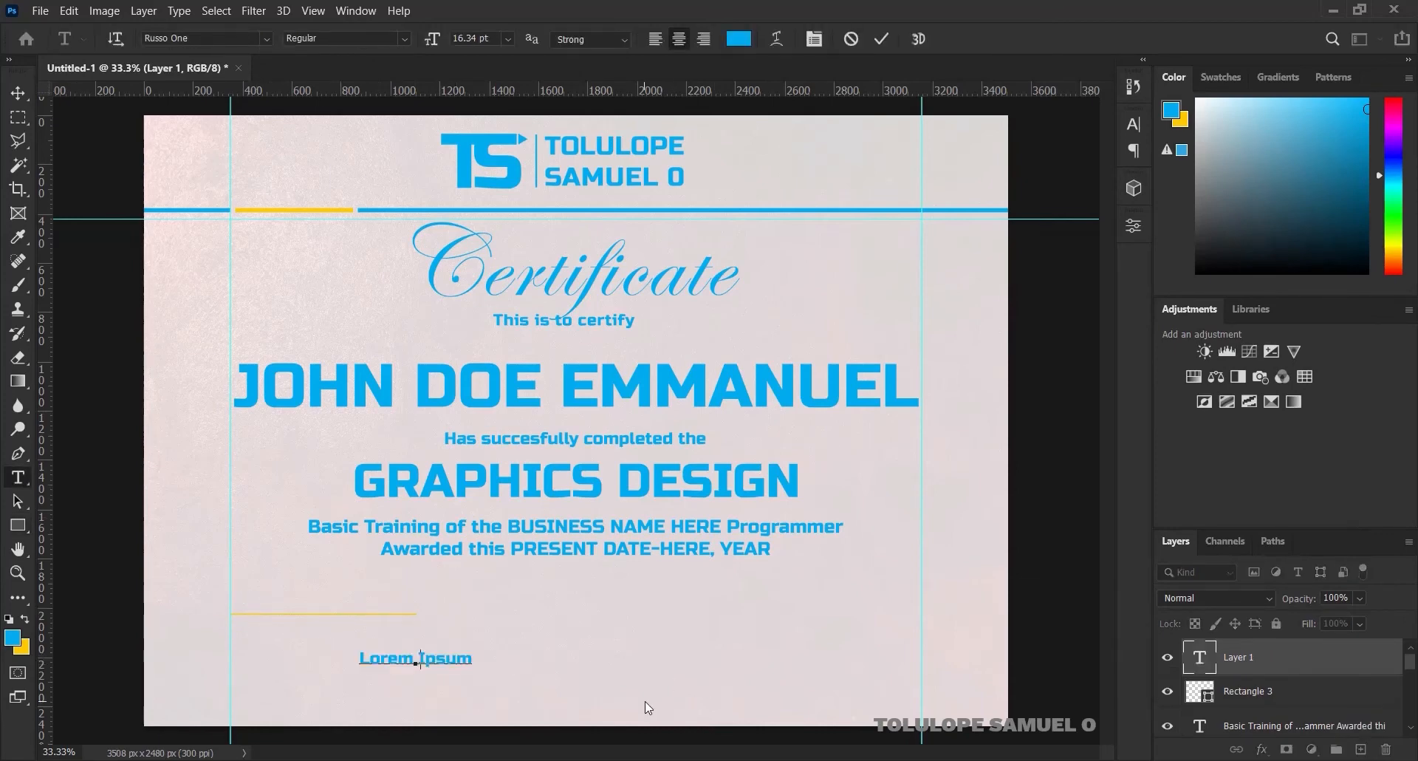
text(FOUNDER)
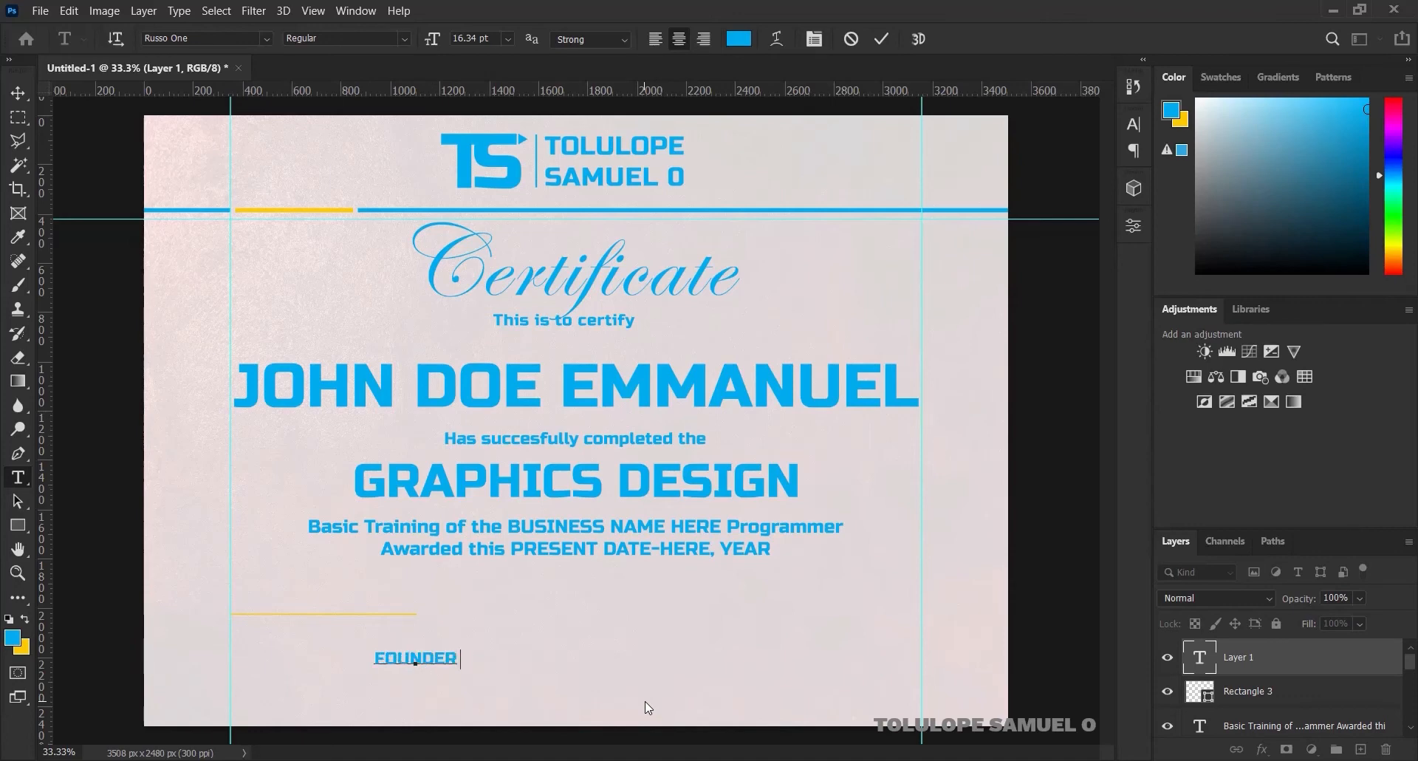
text(/CEO)
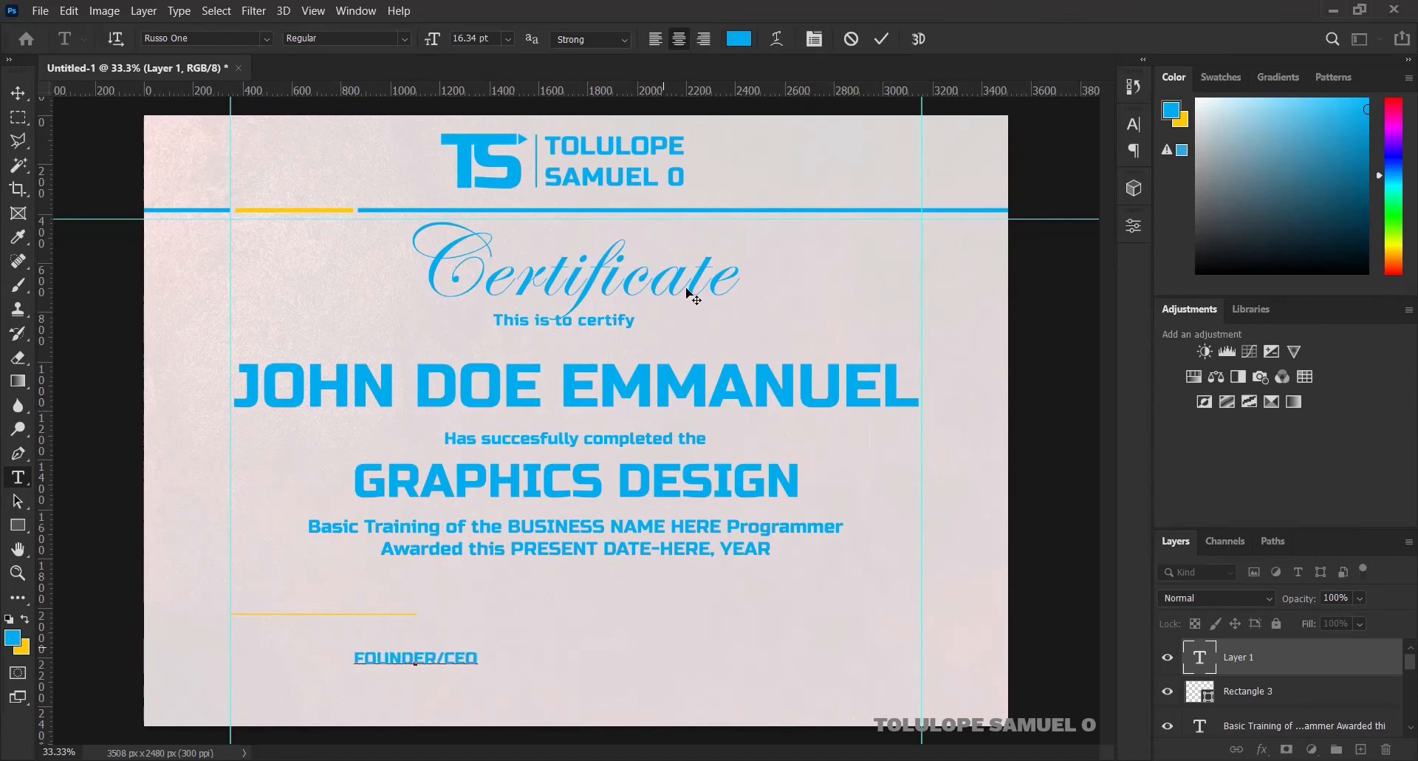
click(881, 38)
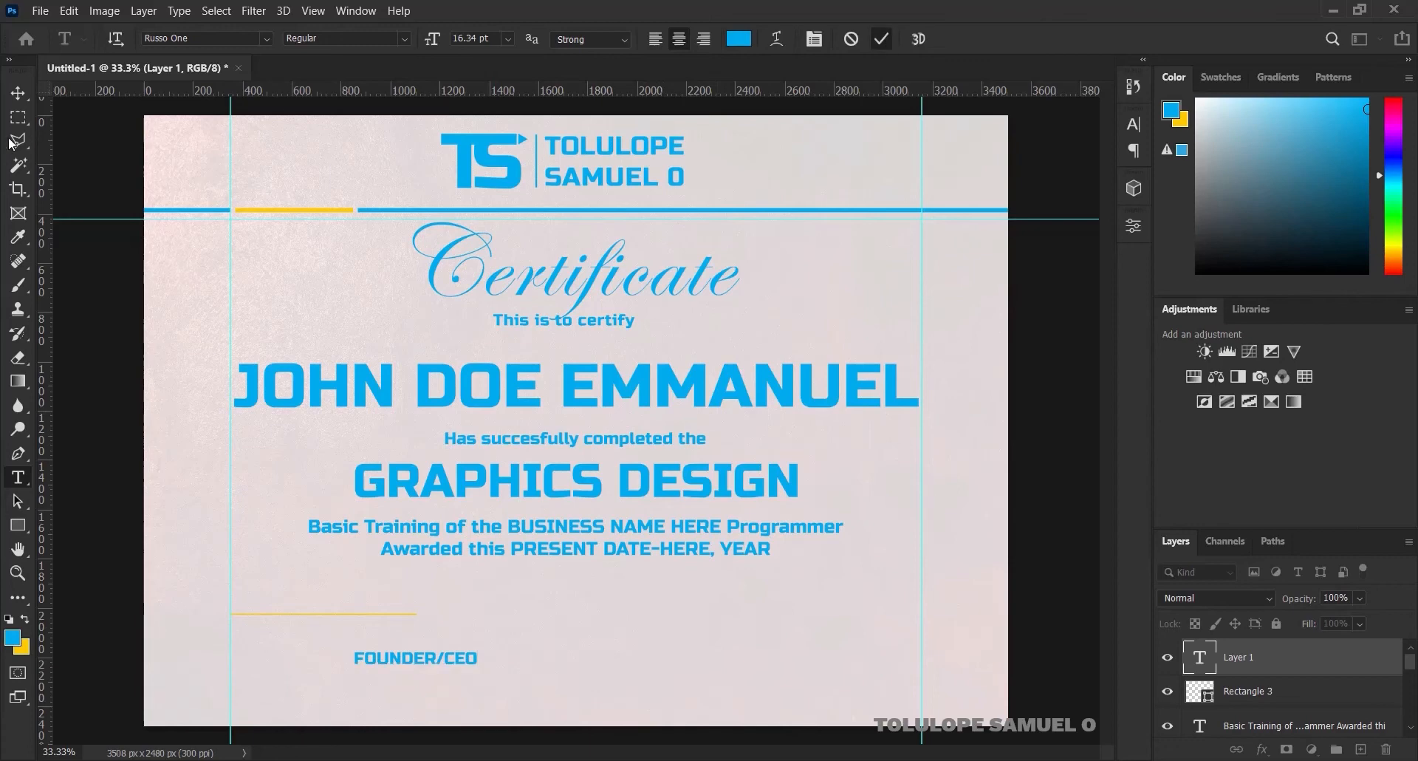
click(19, 90)
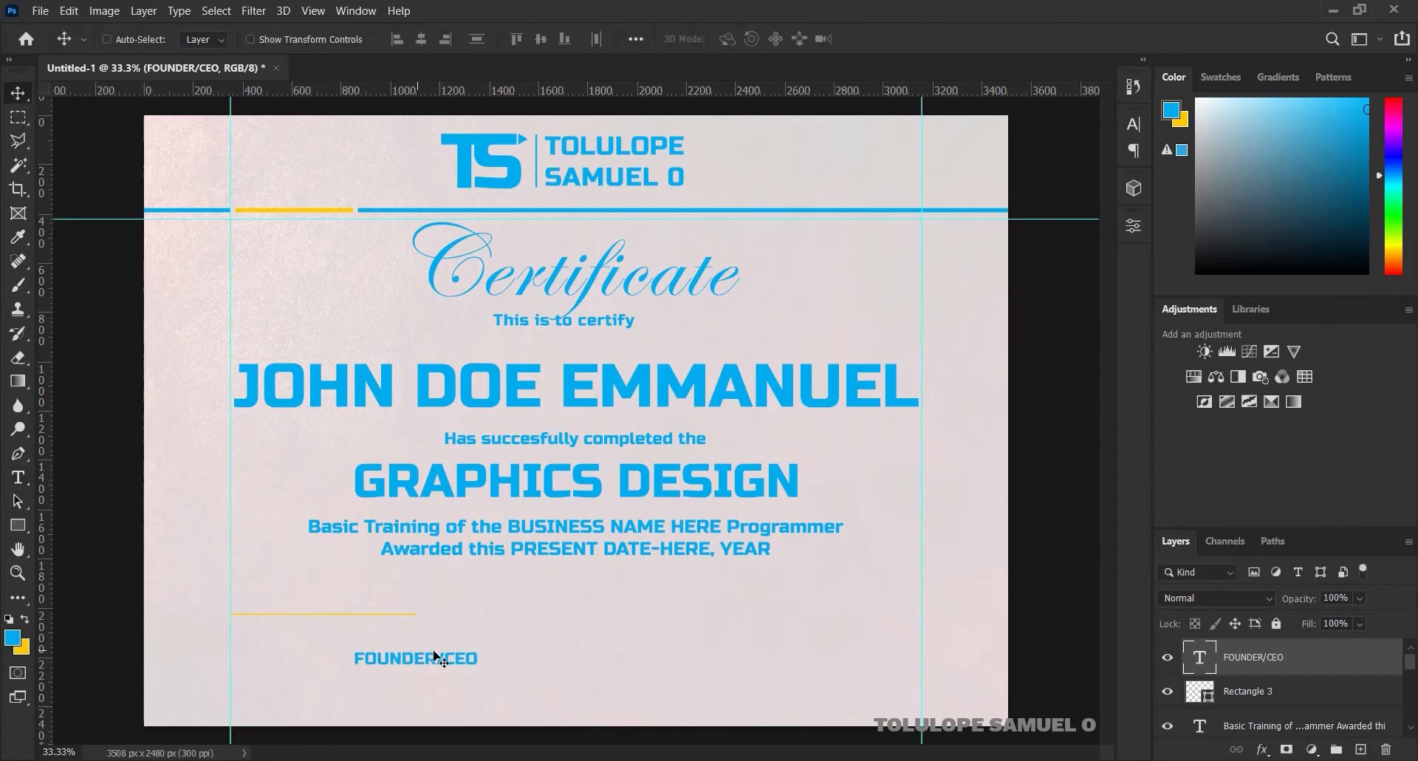
drag(426, 655, 330, 631)
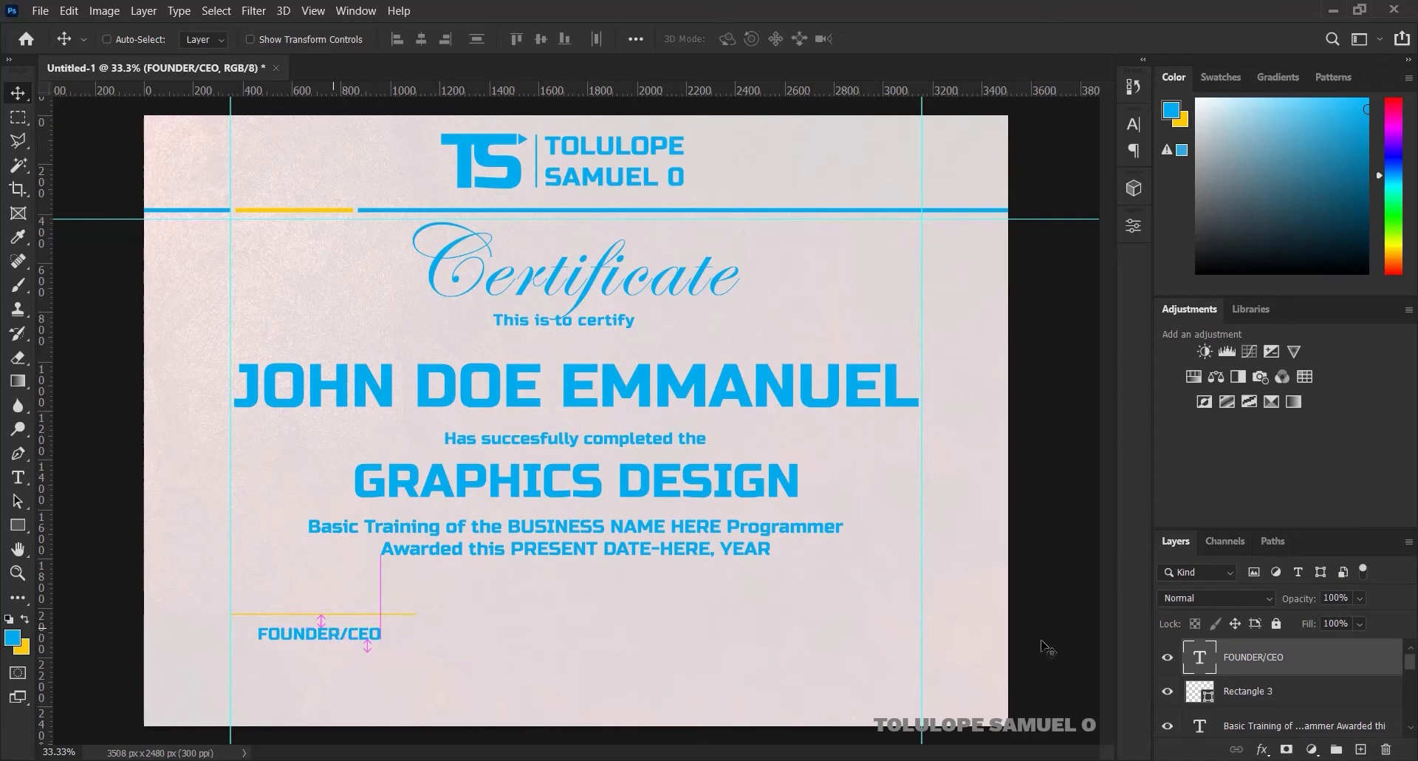
Centre the FOUNDER/CEO caption on the yellow line and group both as Group 1
ctrl+click(1279, 689)
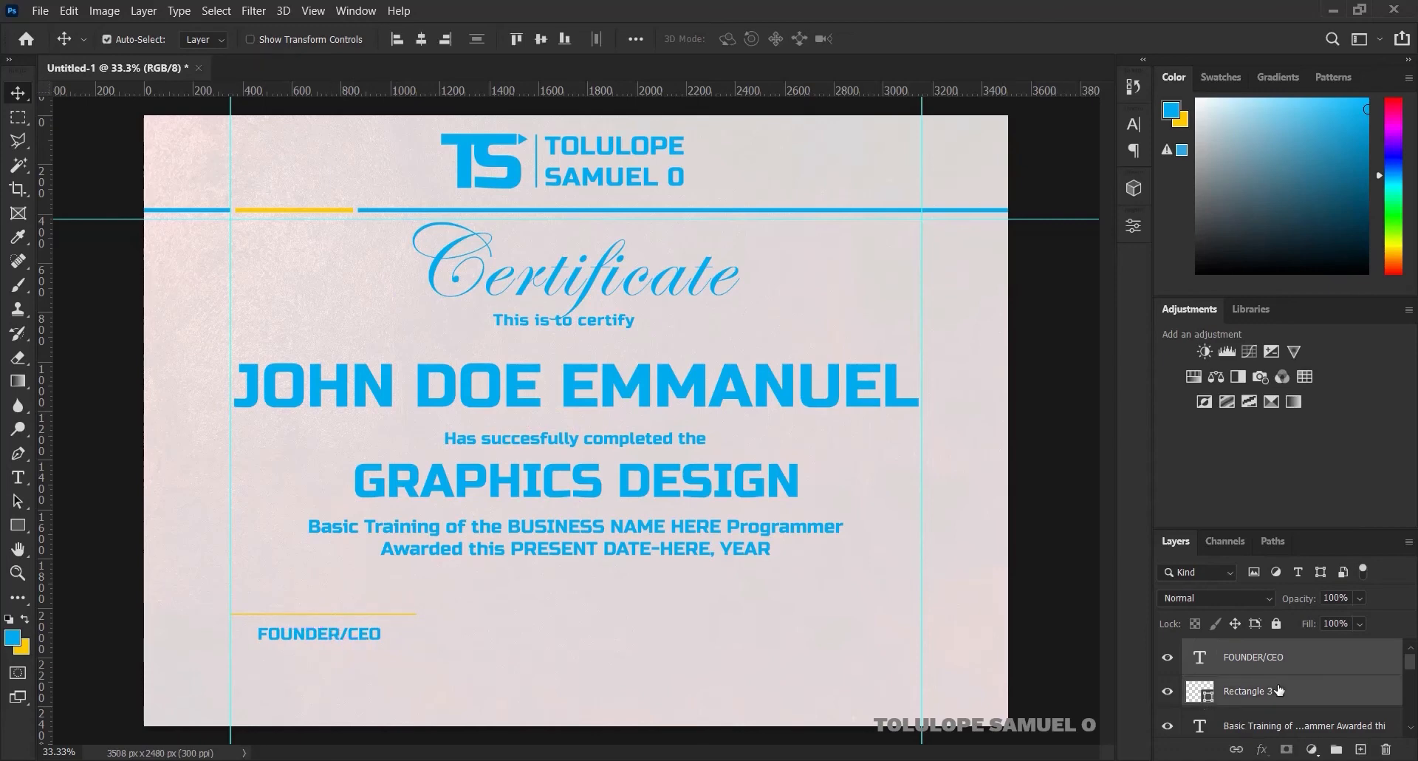
click(422, 40)
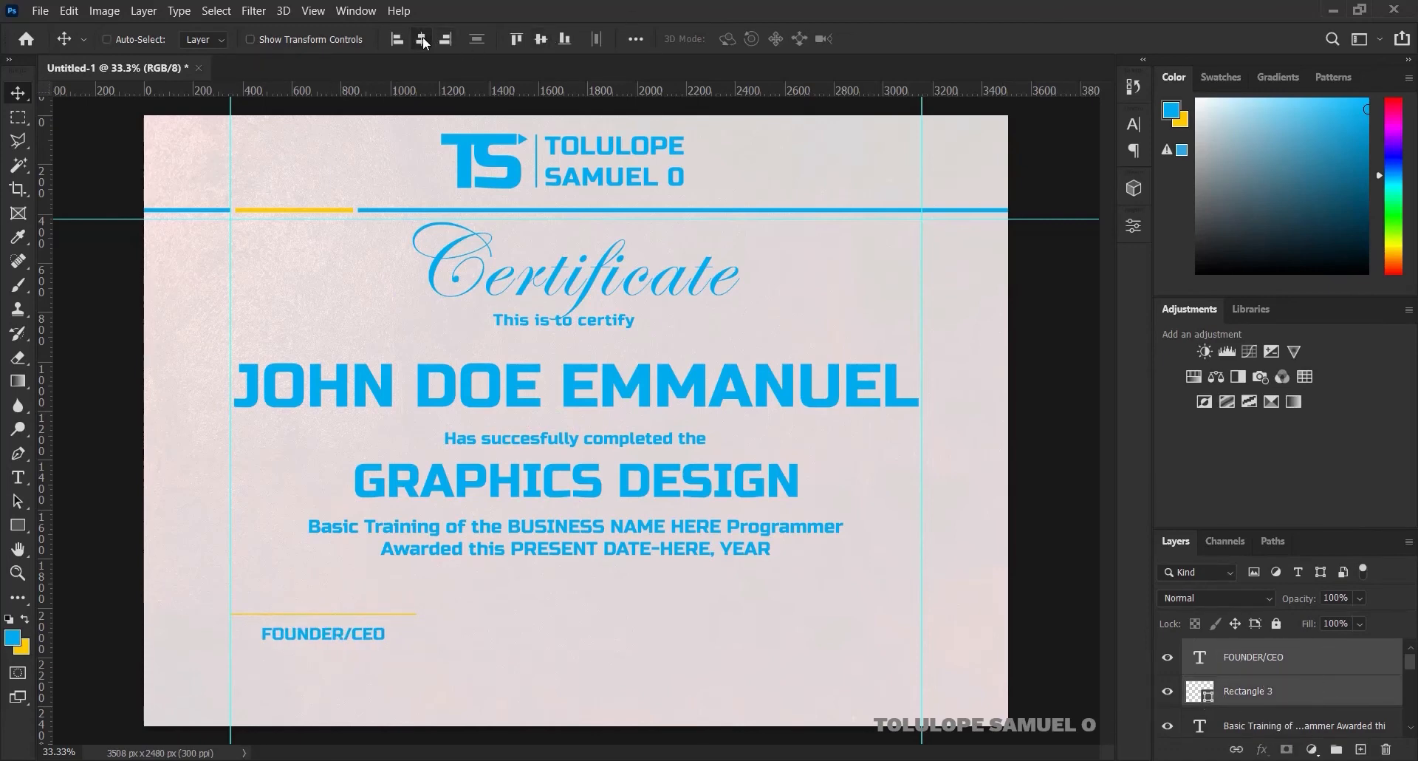
click(1276, 664)
key(Up)
key(Up)
key(Up)
key(Up)
key(Up)
key(Up)
key(Up)
key(Up)
key(Up)
key(Up)
key(Up)
key(Up)
key(Up)
key(Up)
key(Up)
key(Up)
key(Up)
key(Up)
key(Up)
key(Up)
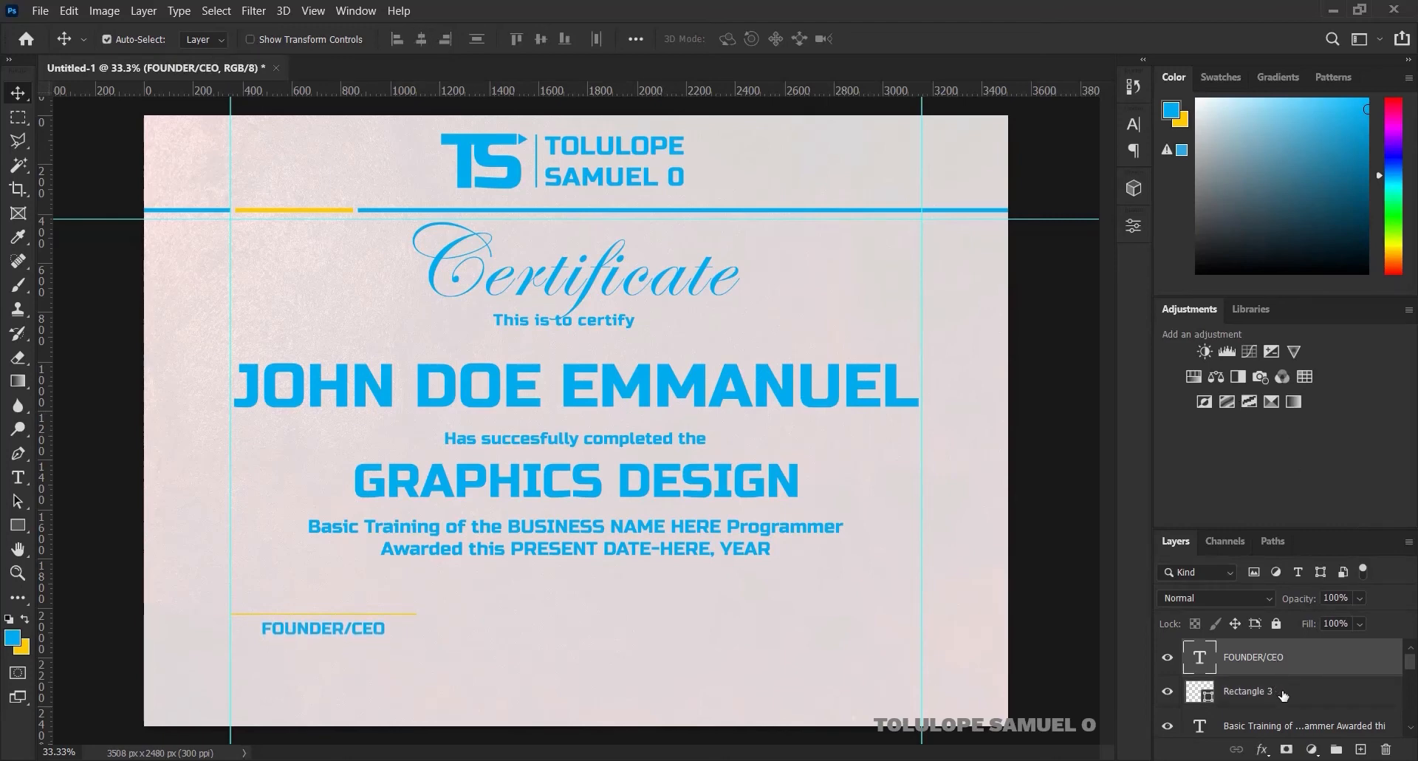
ctrl+click(1282, 692)
key(ctrl+g)
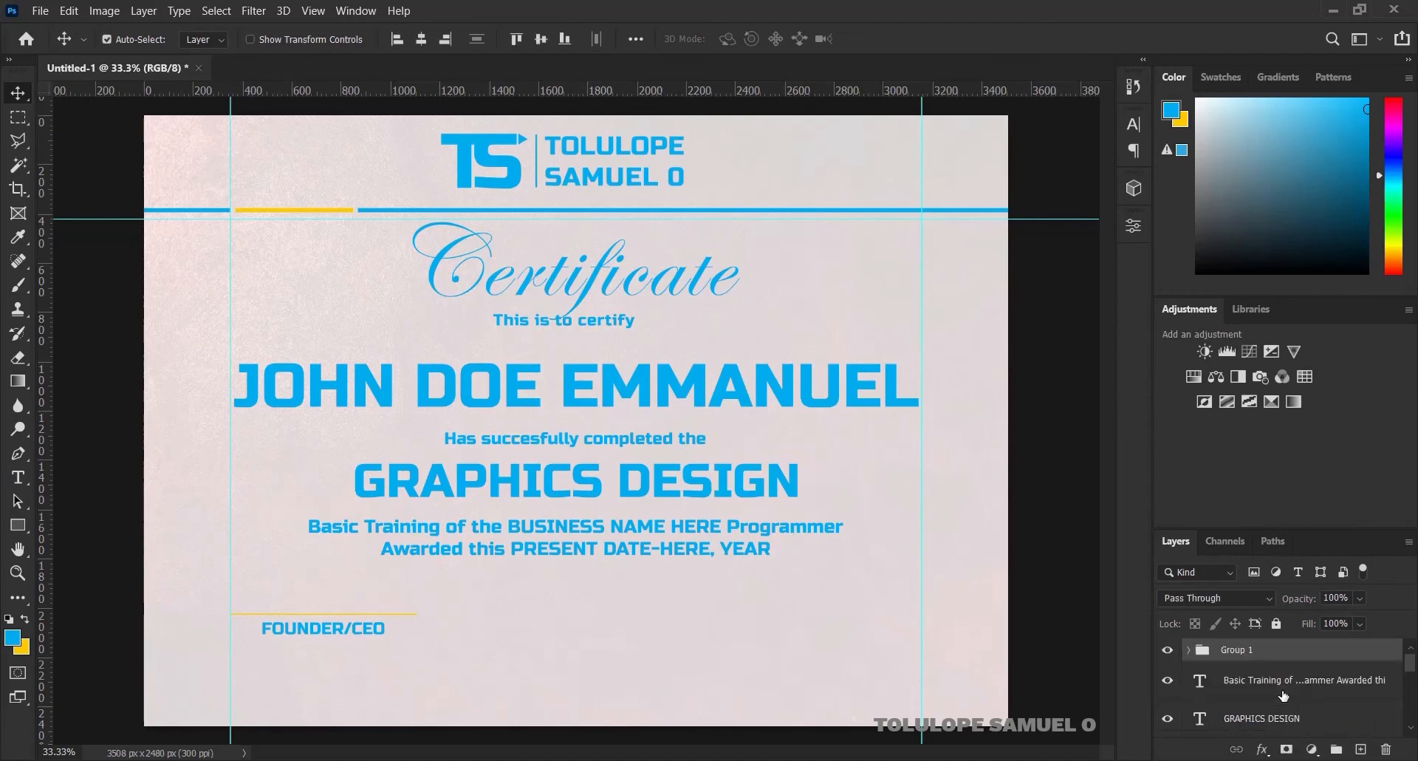
Rename the signature group to LEFT
double_click(1231, 650)
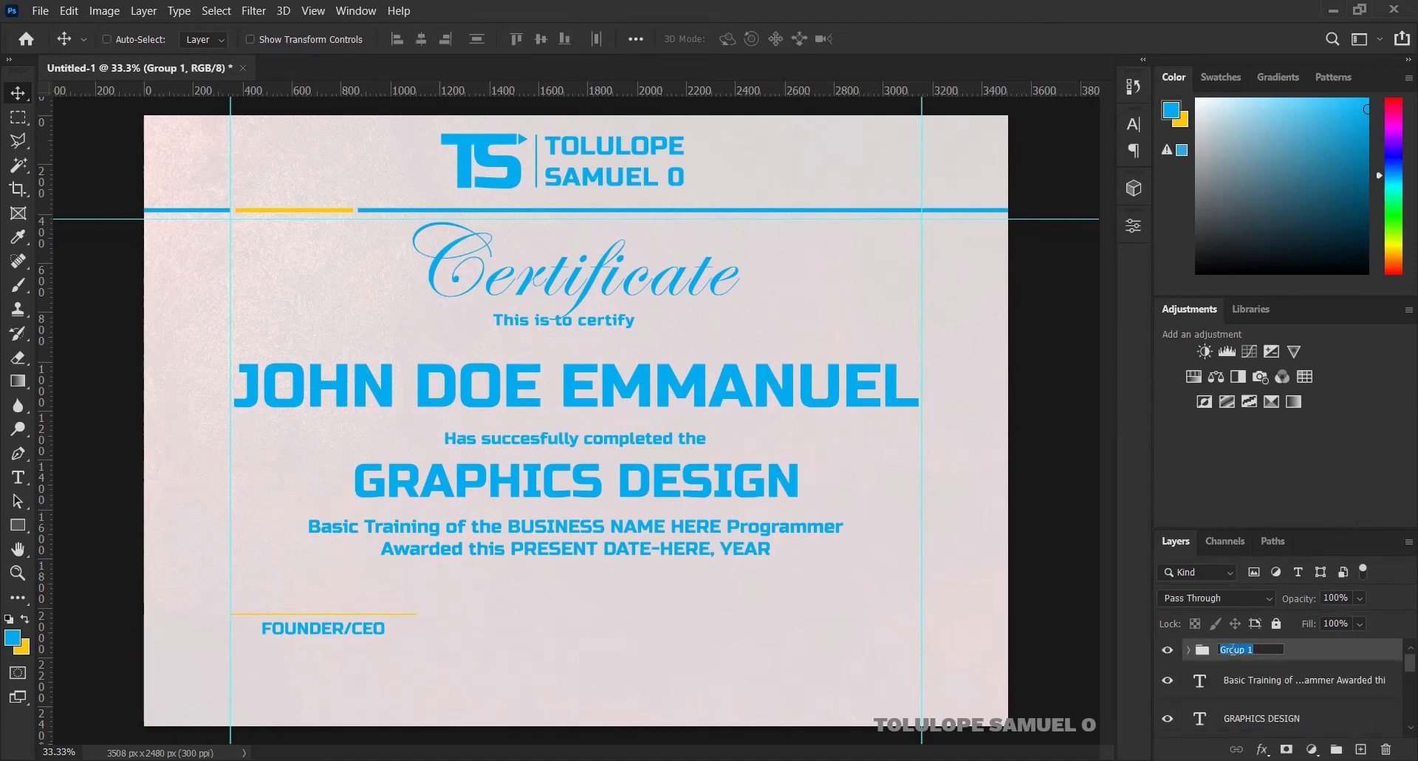
text(LEFT)
key(Return)
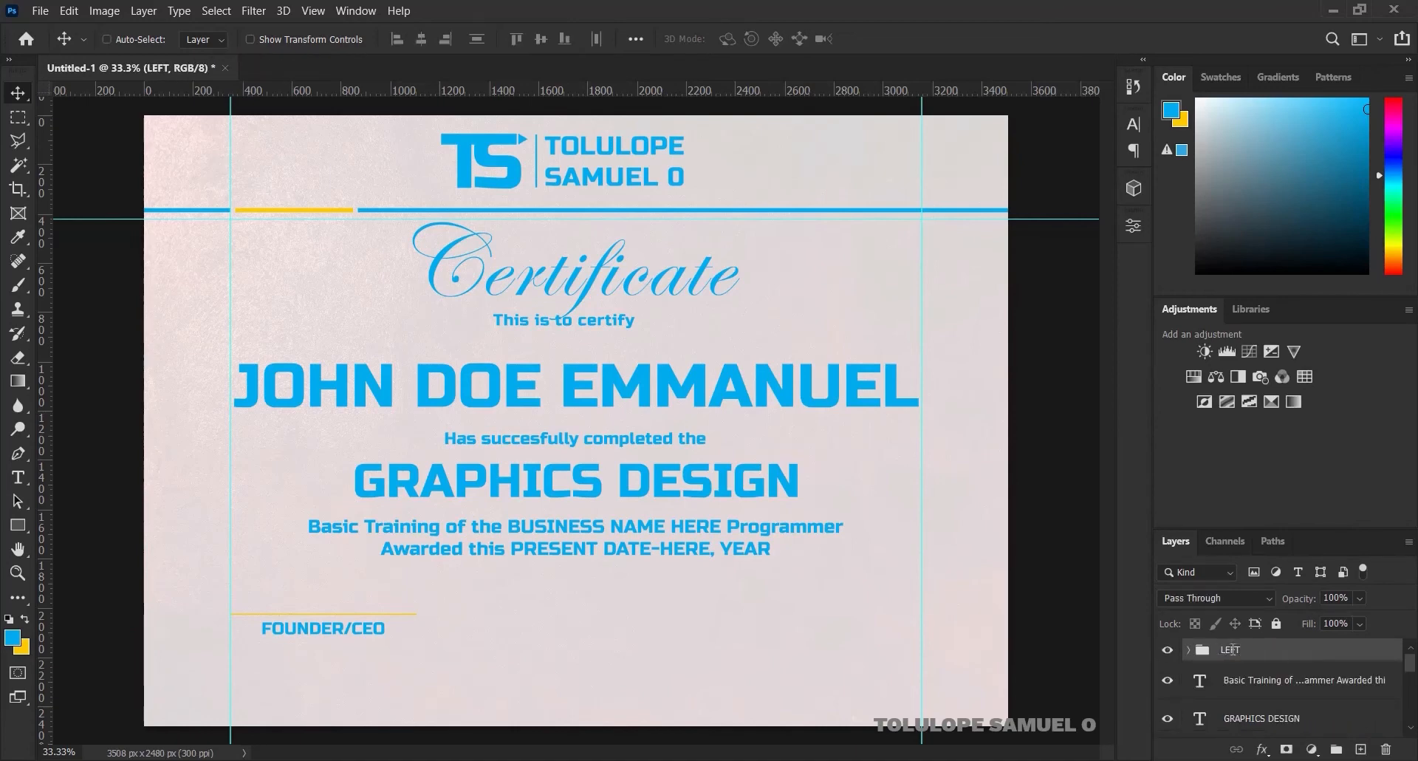
Duplicate the LEFT group and move the copy 1400 px right to the lower-right side
key(ctrl+j)
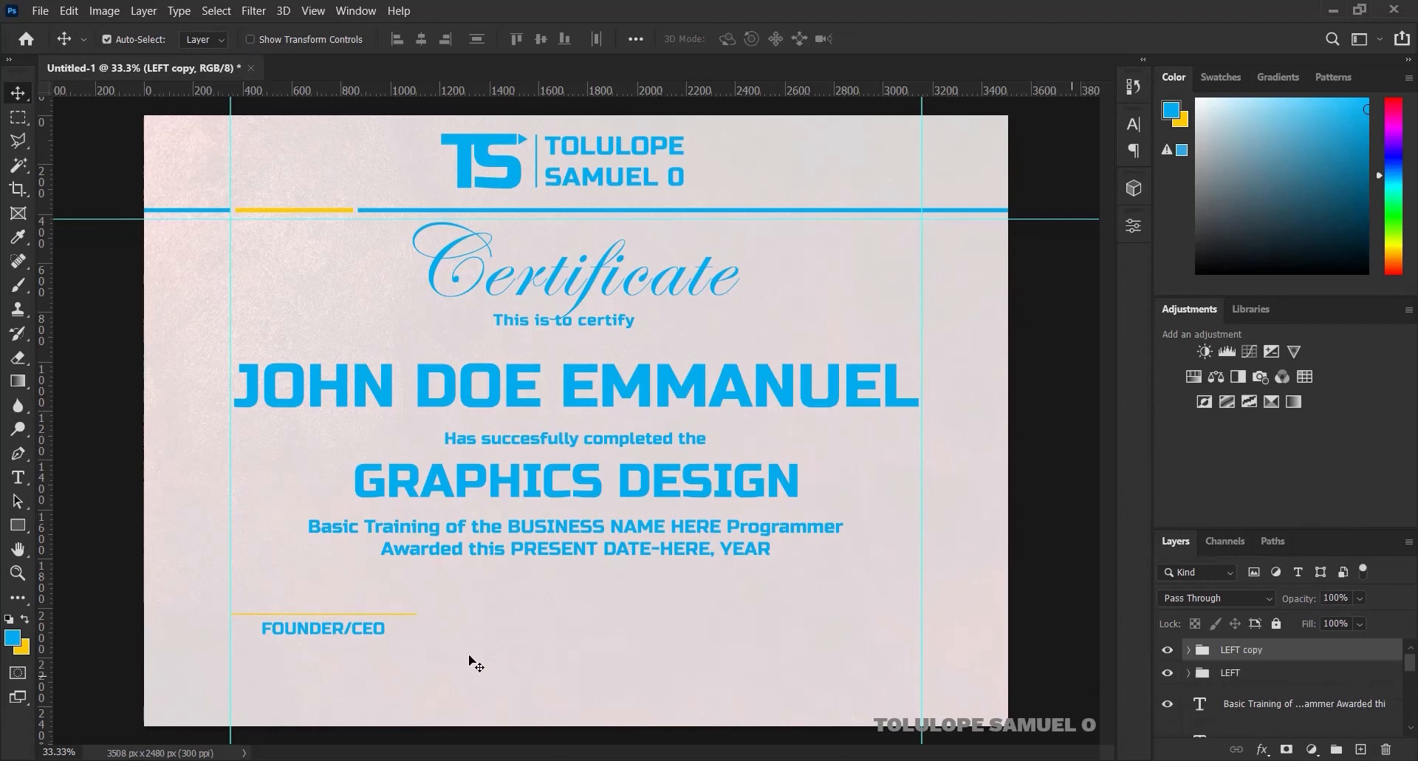
drag(351, 630, 855, 601)
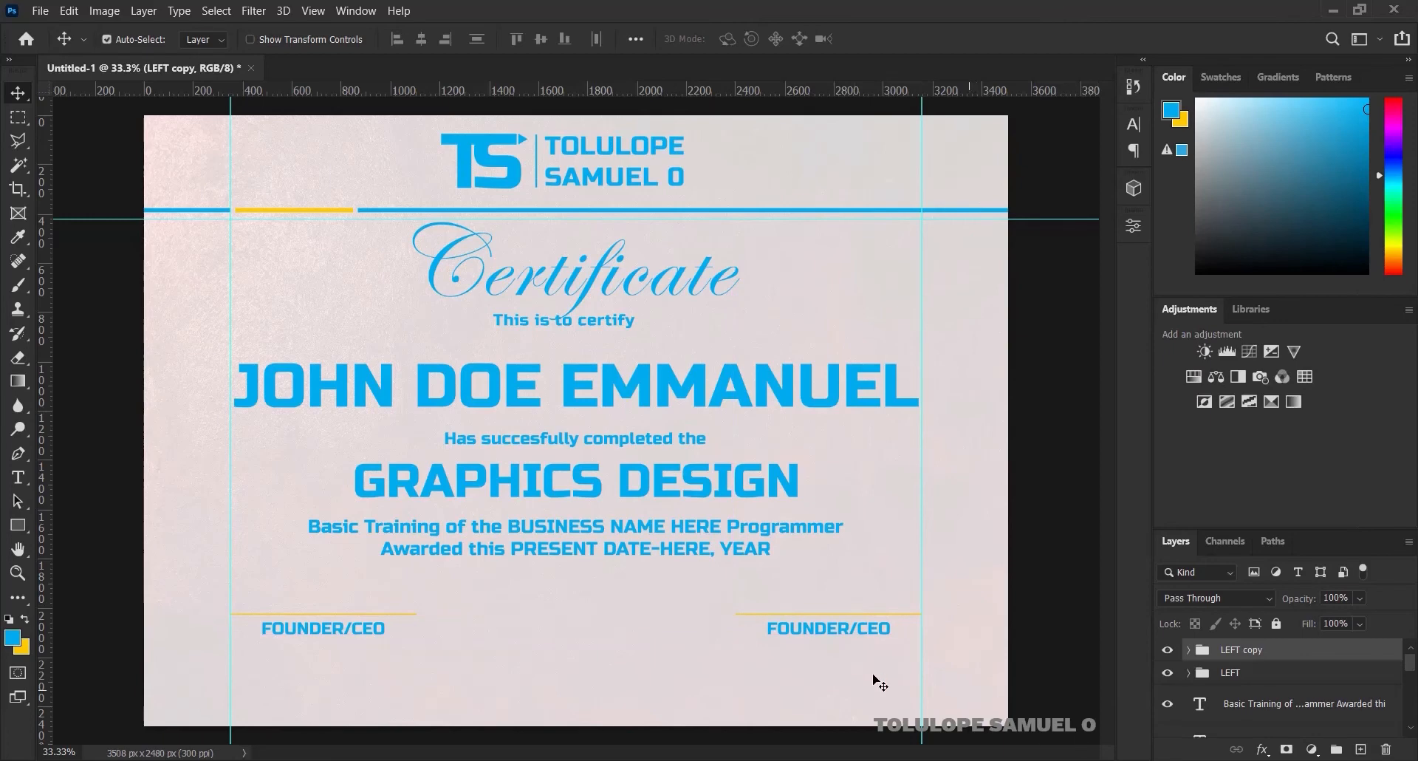
ctrl+click(862, 627)
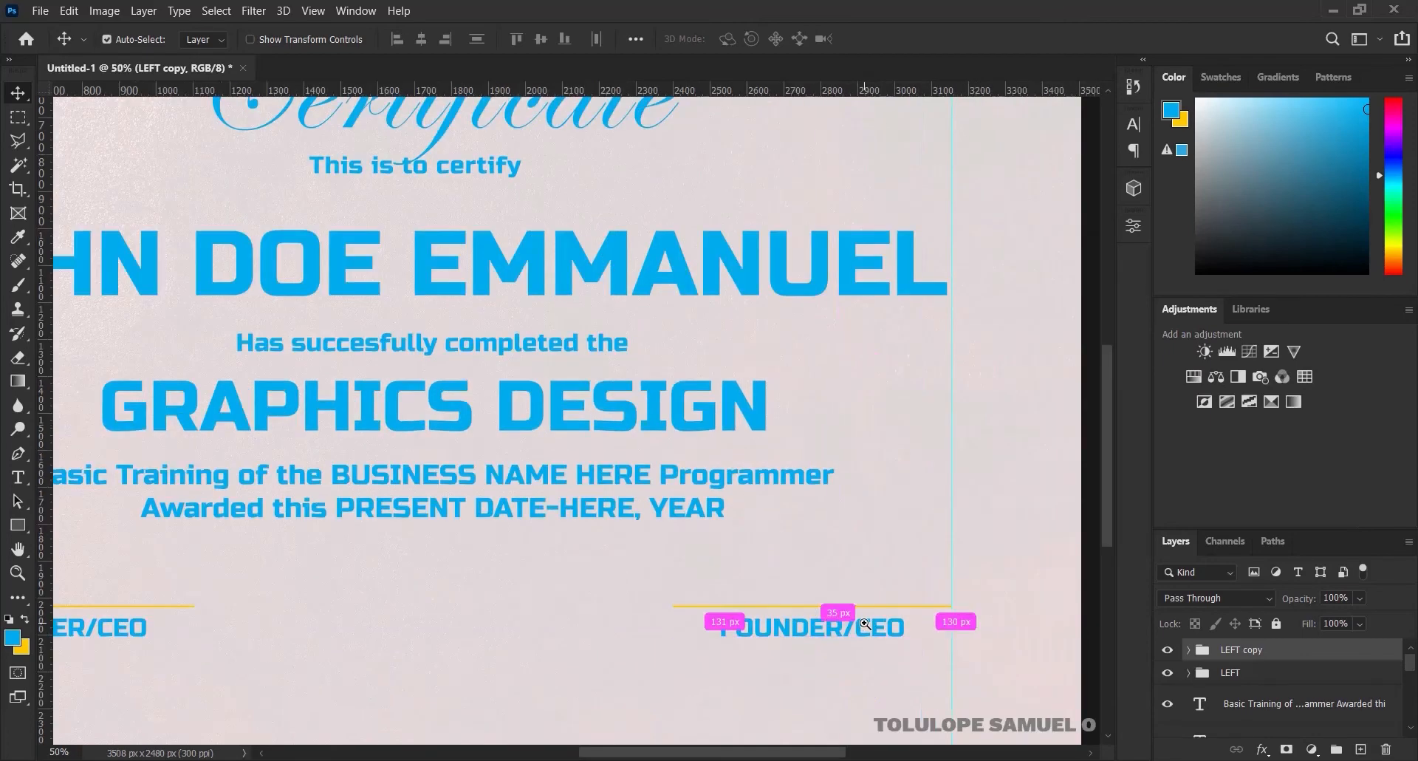
Replace the right-hand caption text with DIRECTOR OF ADMISSION
double_click(788, 628)
key(ctrl+a)
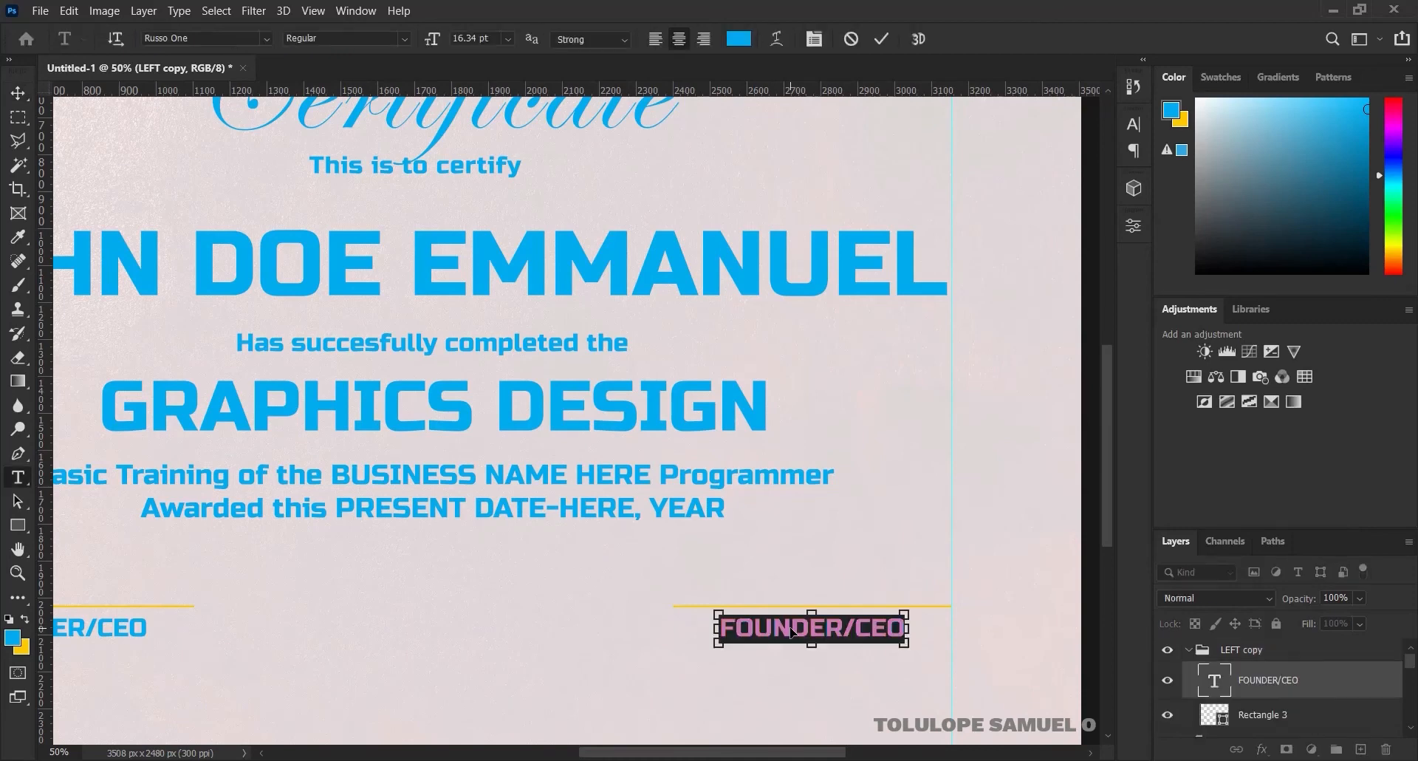
text(DIRECT)
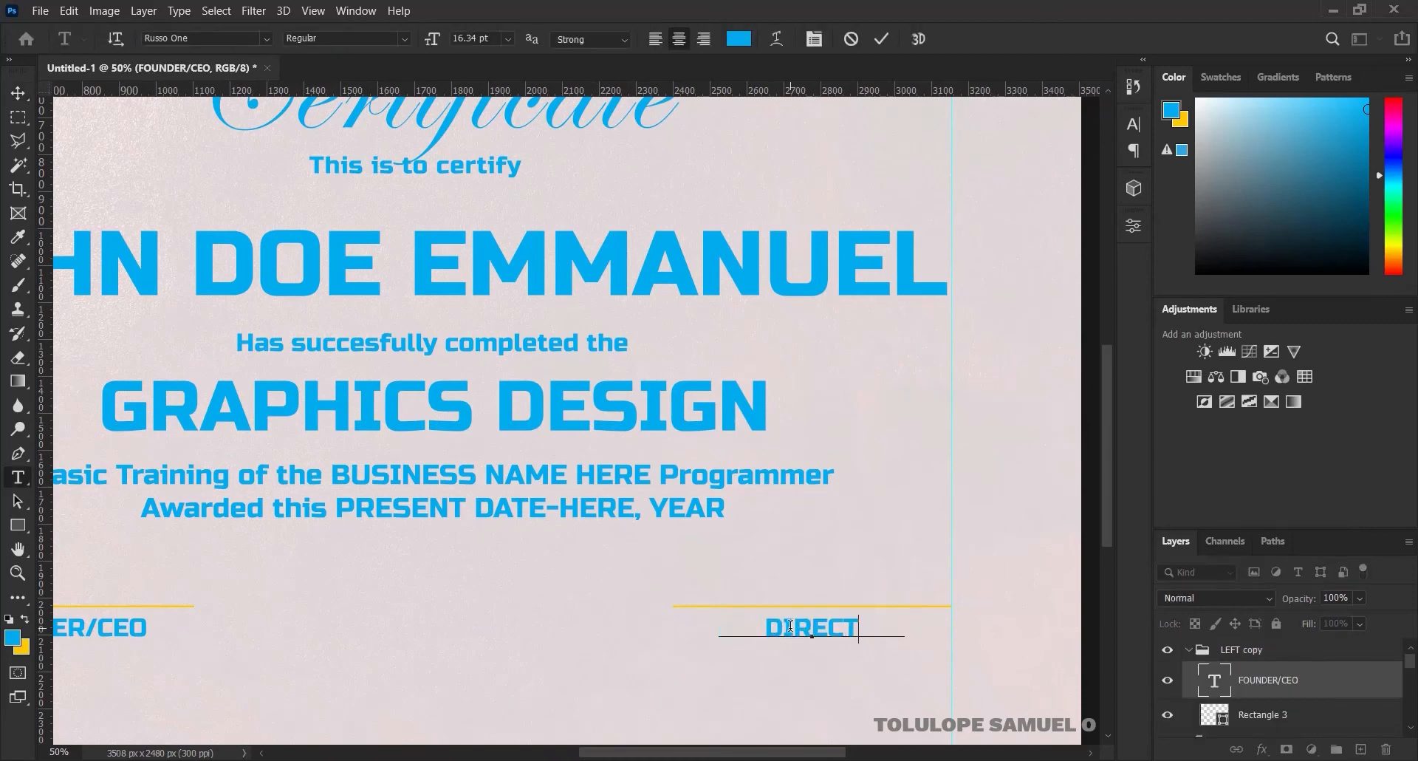
text(OR OF A)
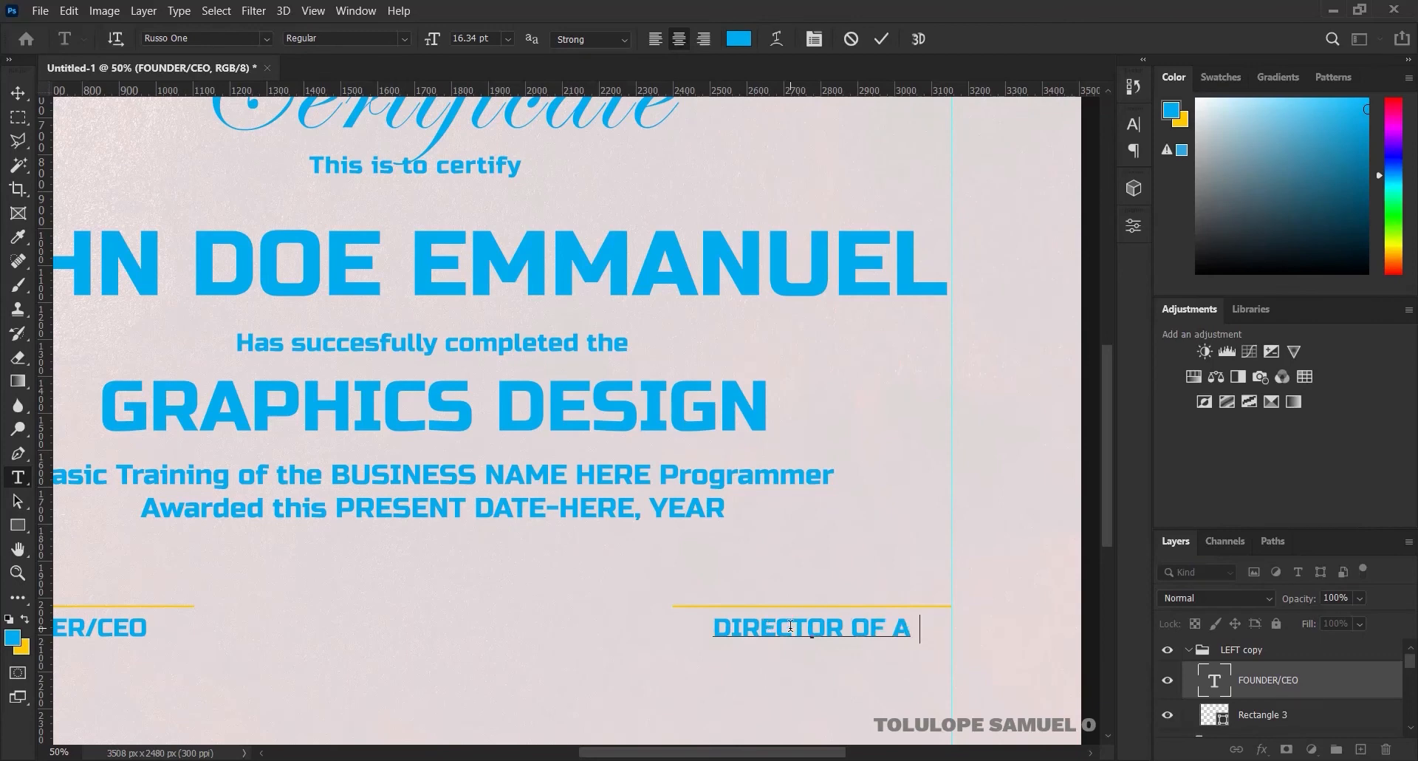
text(DMI)
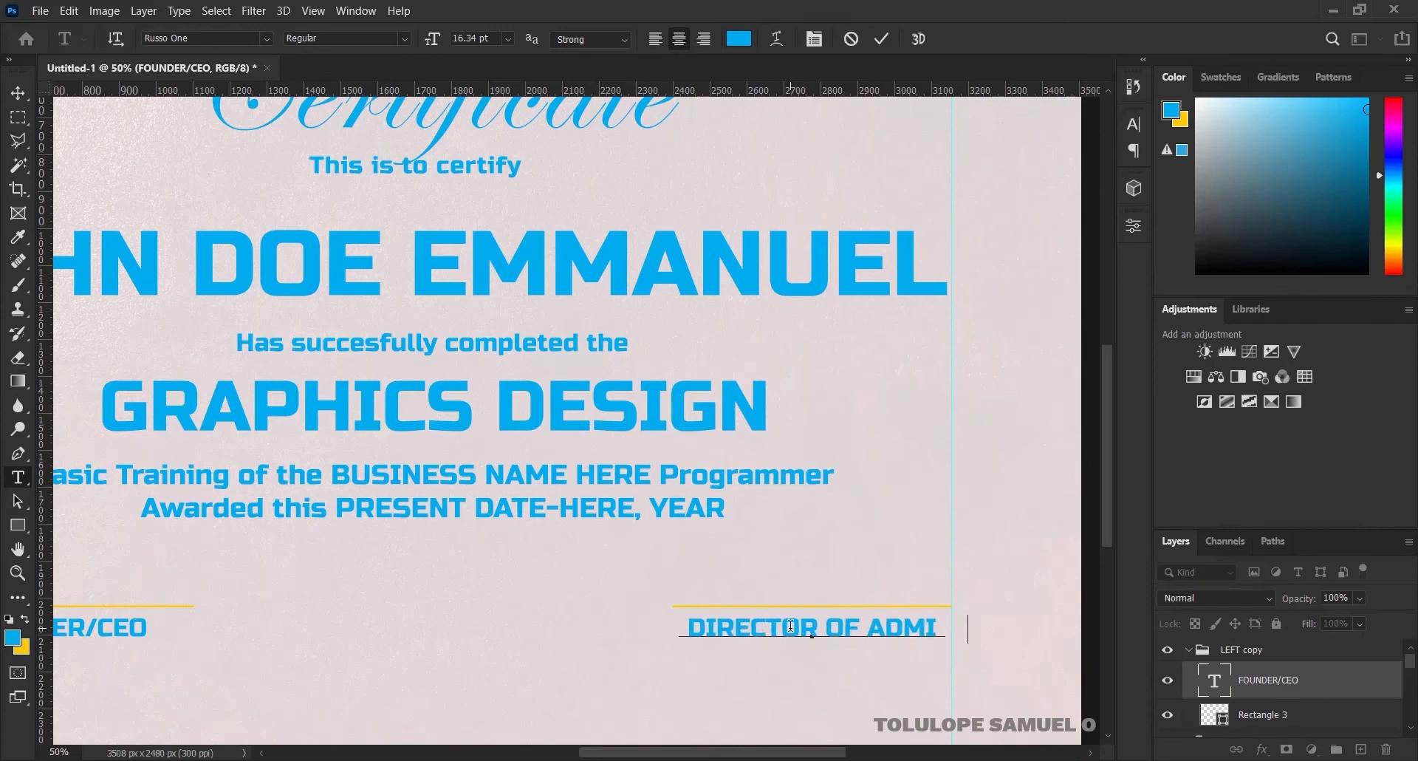
text(SSION)
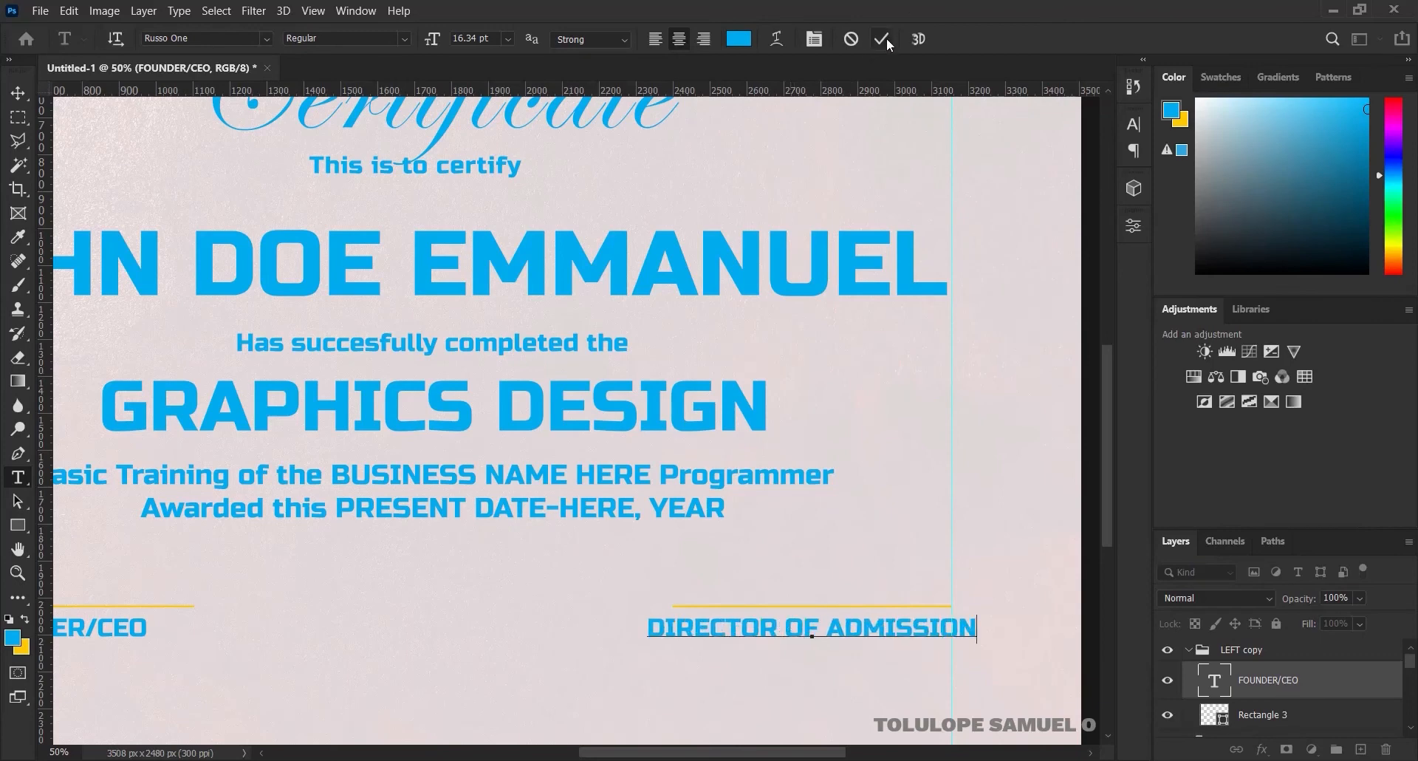
click(884, 40)
Scale DIRECTOR OF ADMISSION down to about 74% so it fits under its yellow line
click(18, 91)
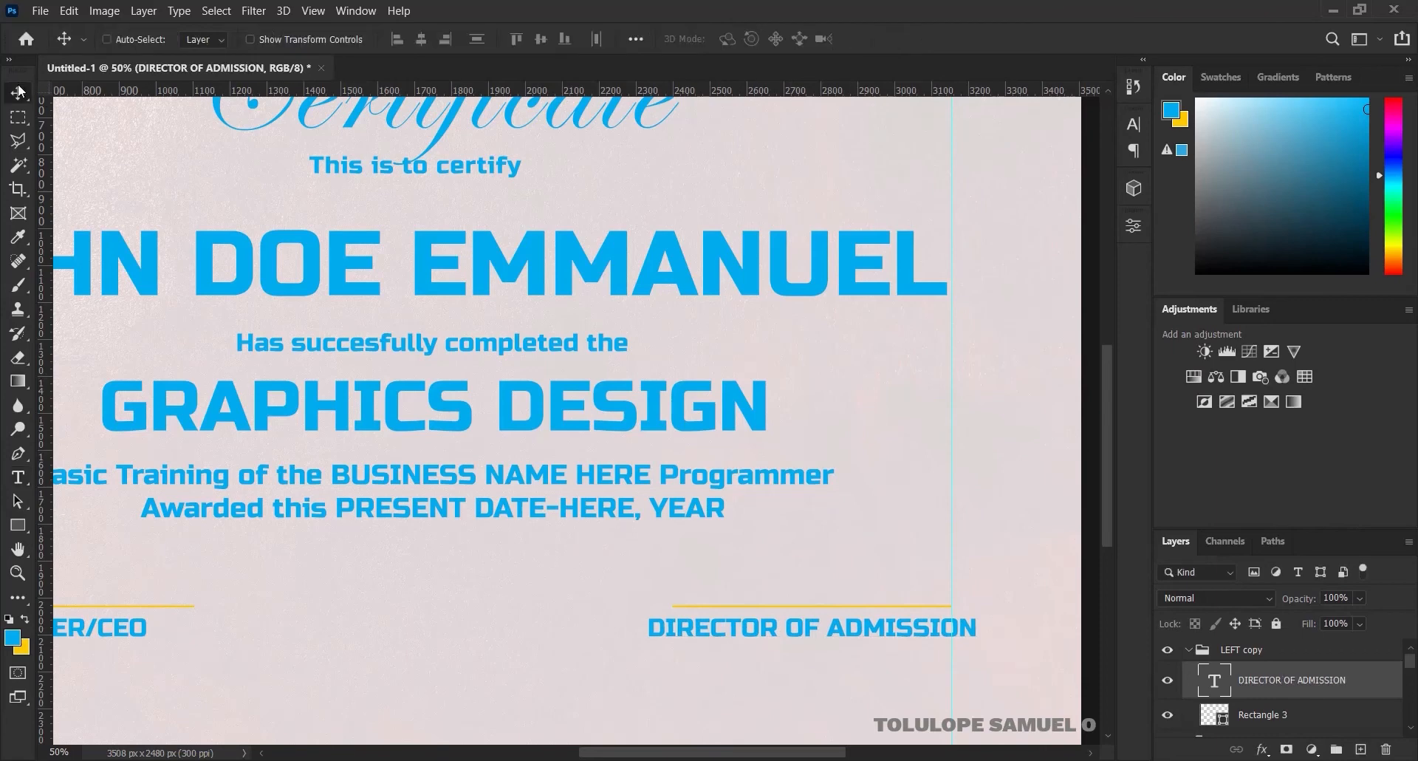
key(ctrl+t)
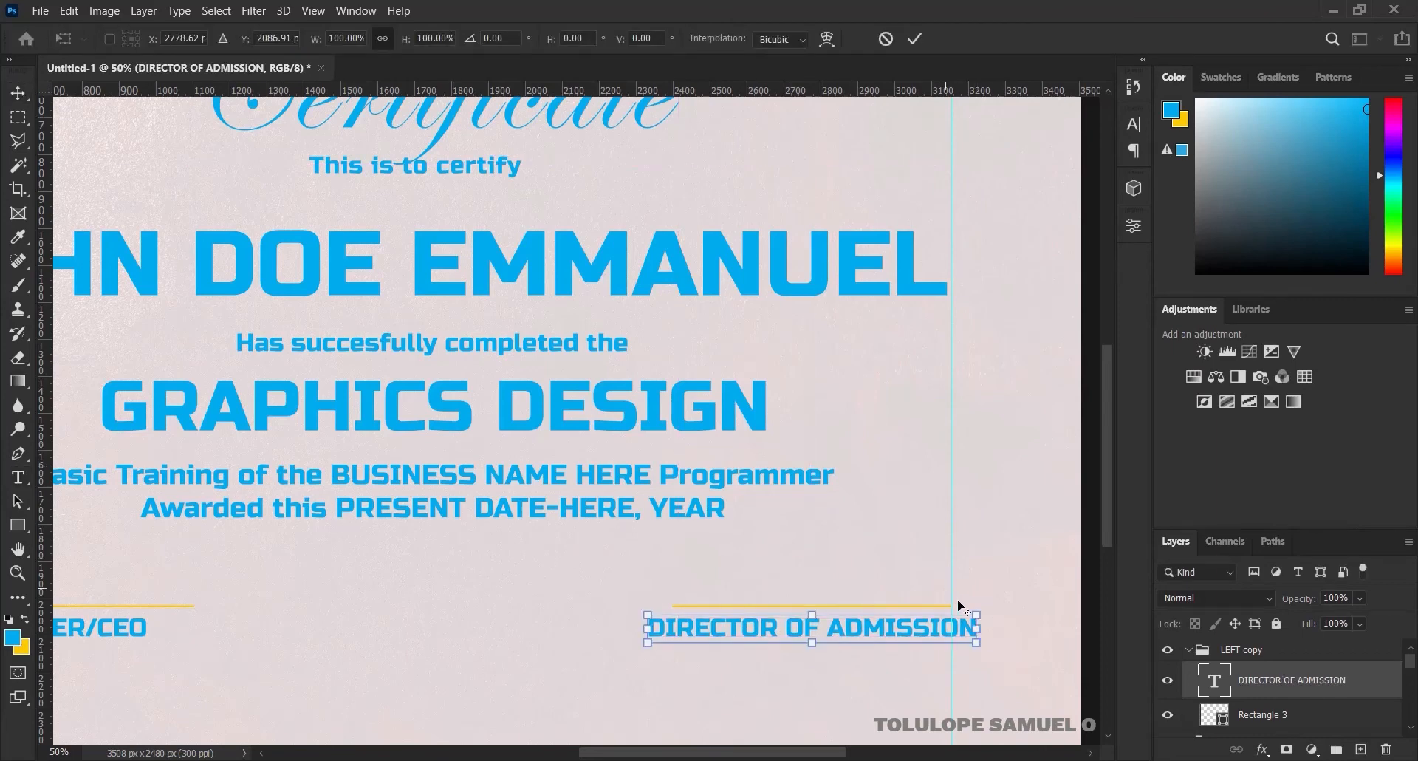
drag(973, 612, 936, 612)
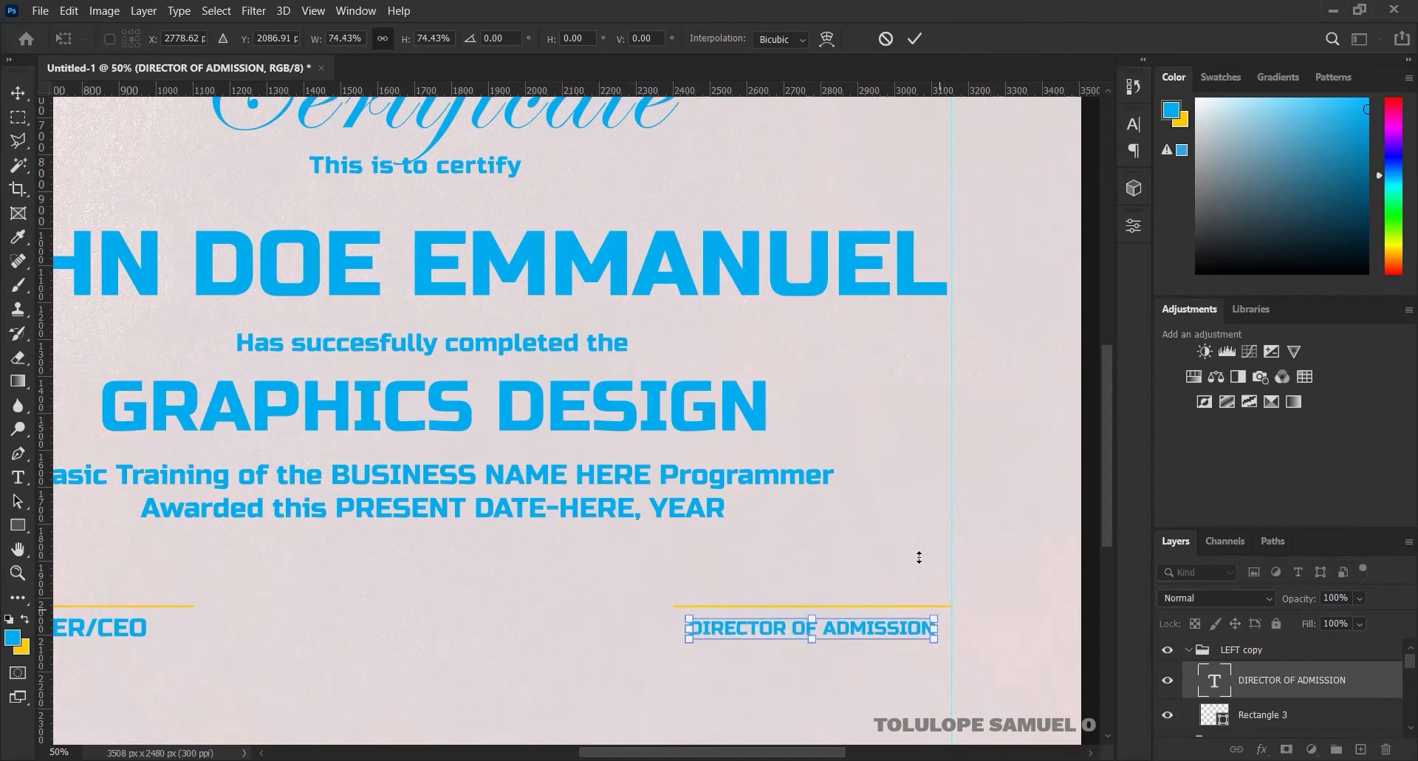
click(914, 40)
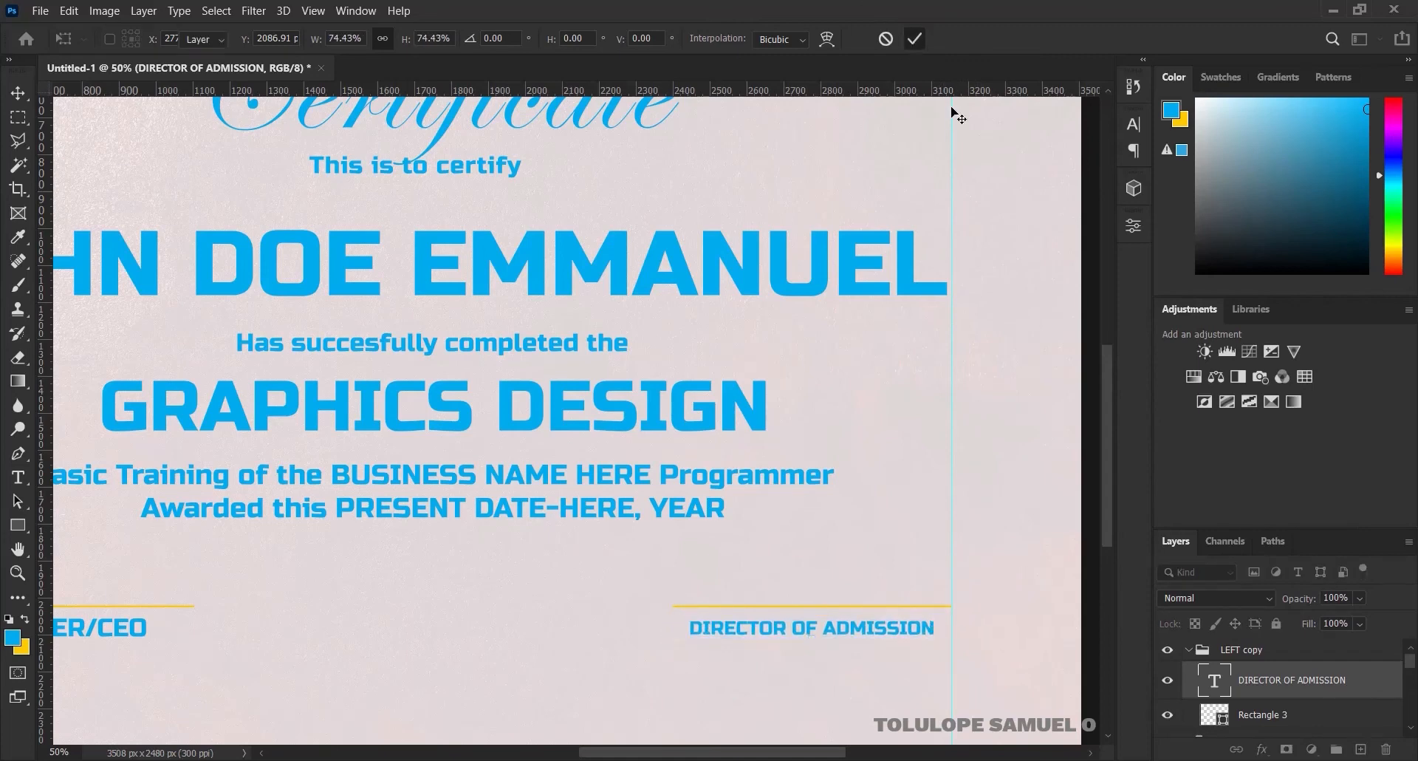
shift+click(1282, 716)
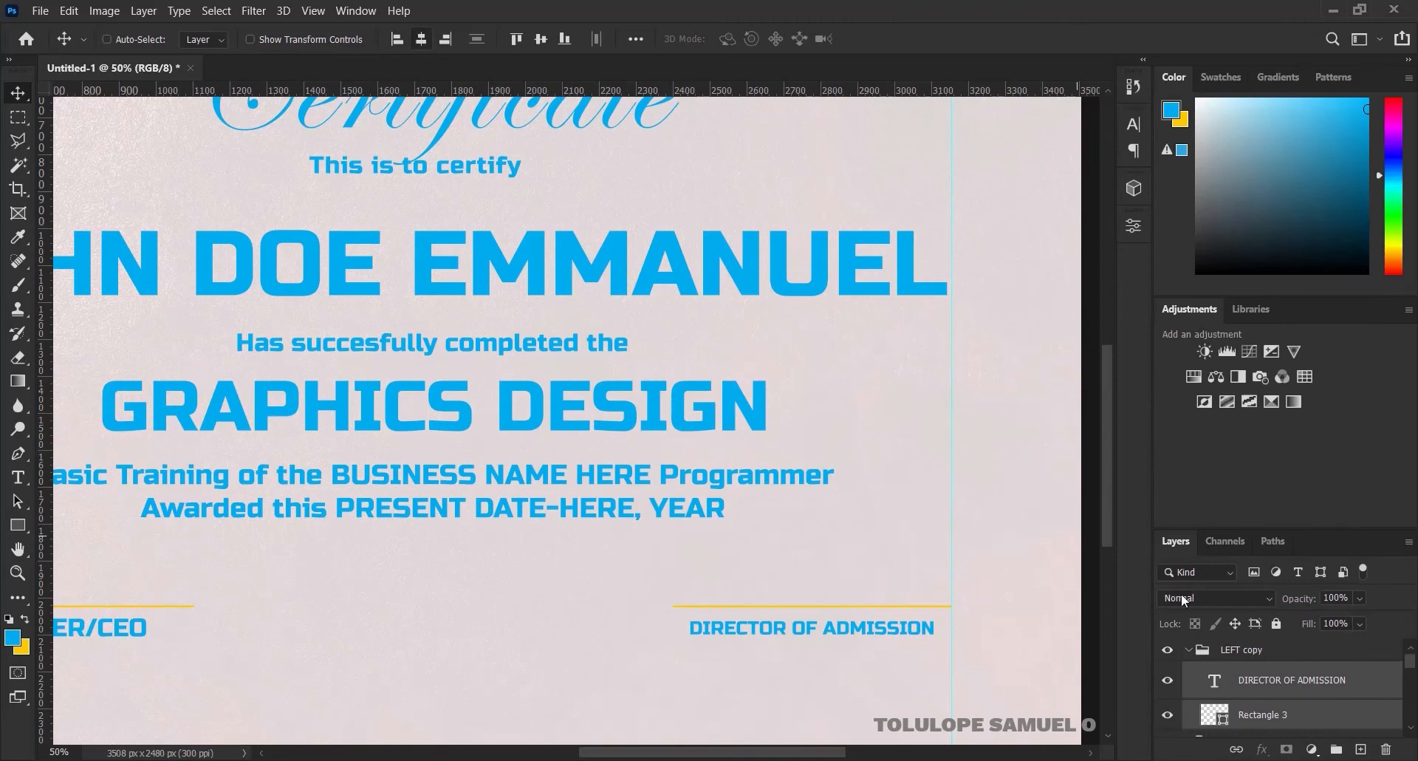
double_click(1230, 650)
Rename the copy group RIGHT and move a duplicate of DIRECTOR OF ADMISSION into the LEFT group
text(RIGHT)
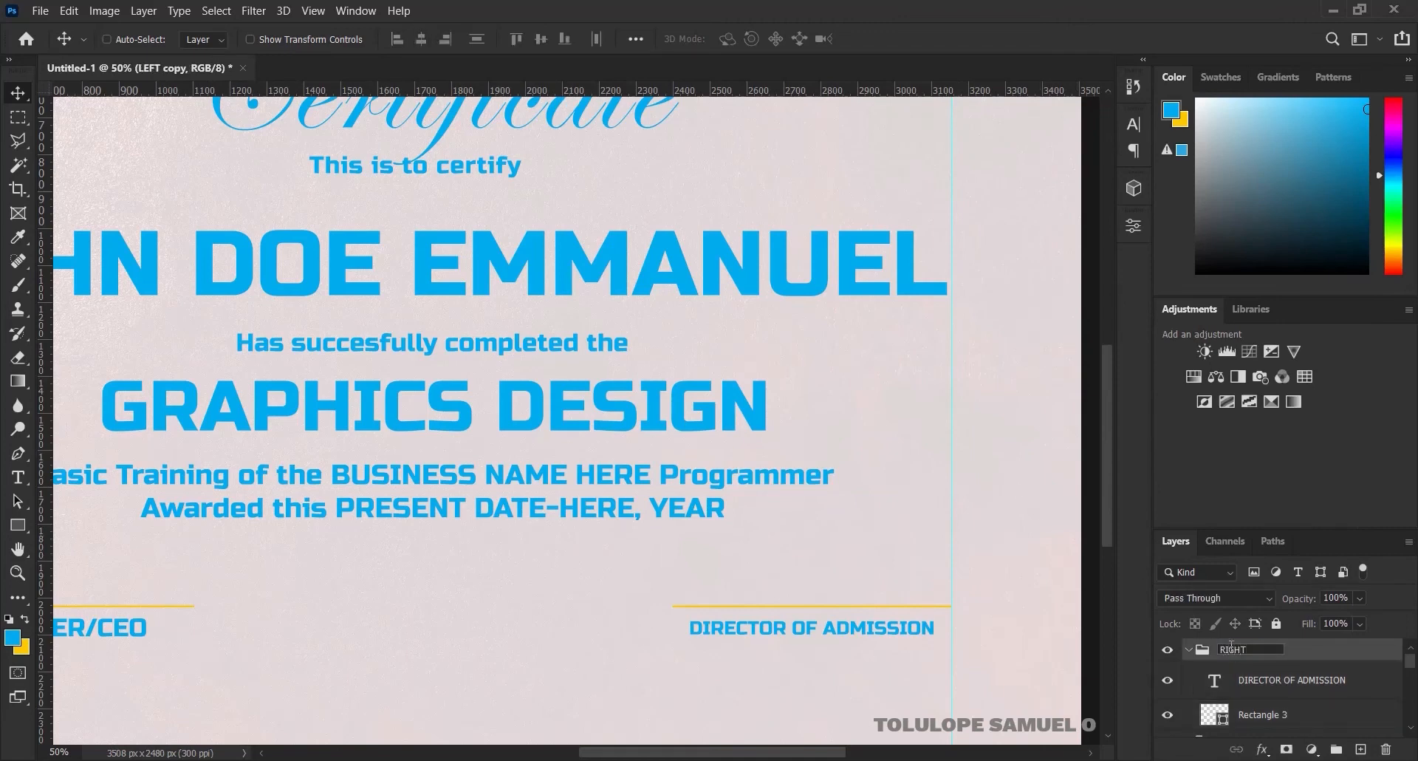
key(Return)
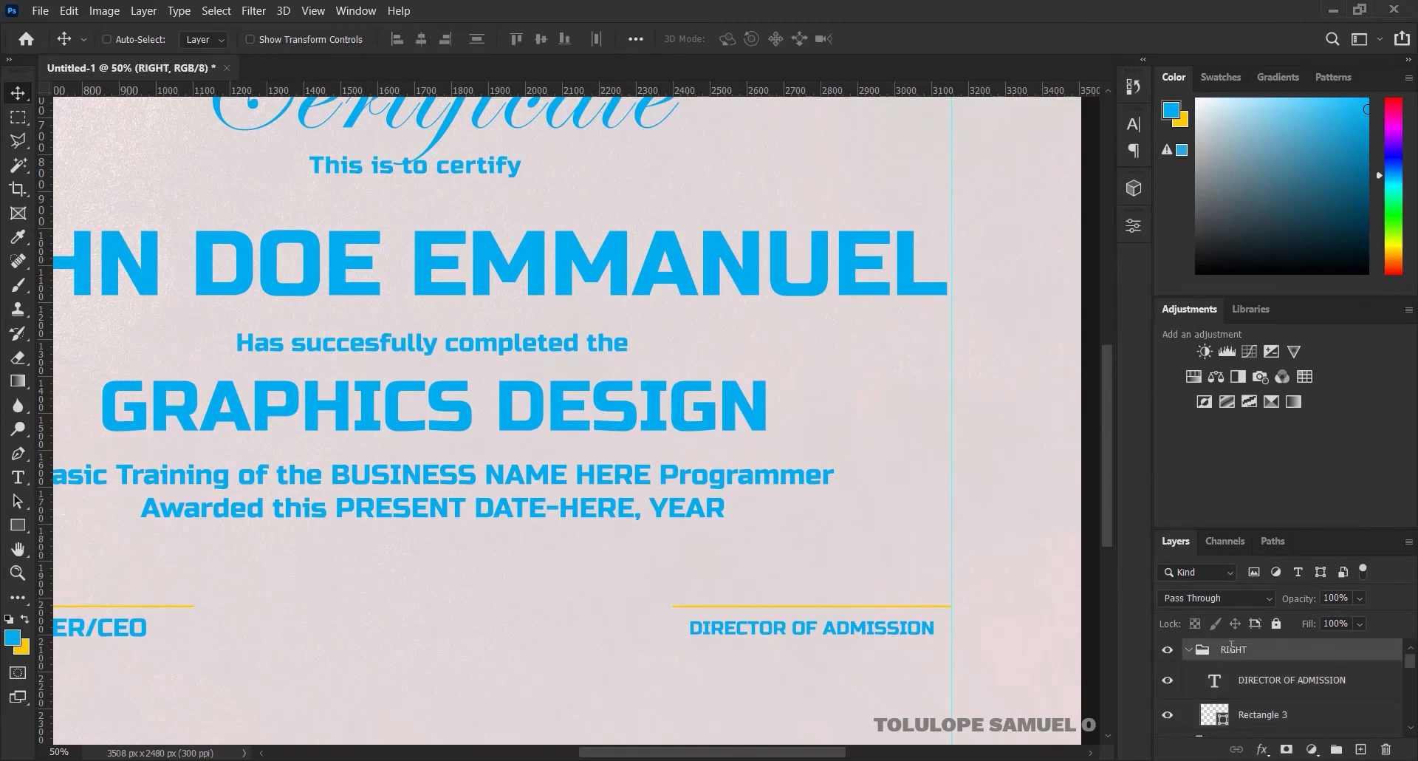
click(1280, 677)
key(ctrl+j)
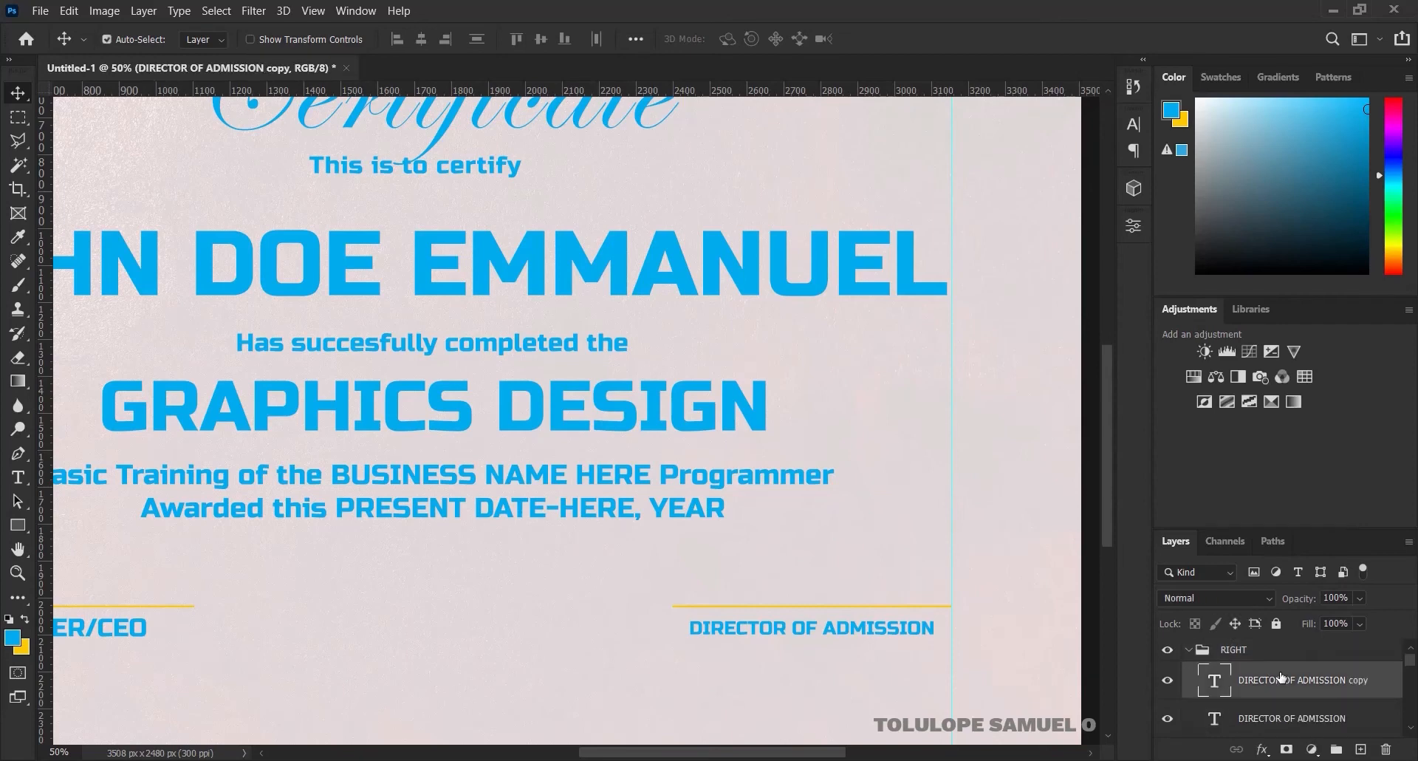
drag(1281, 676, 1210, 657)
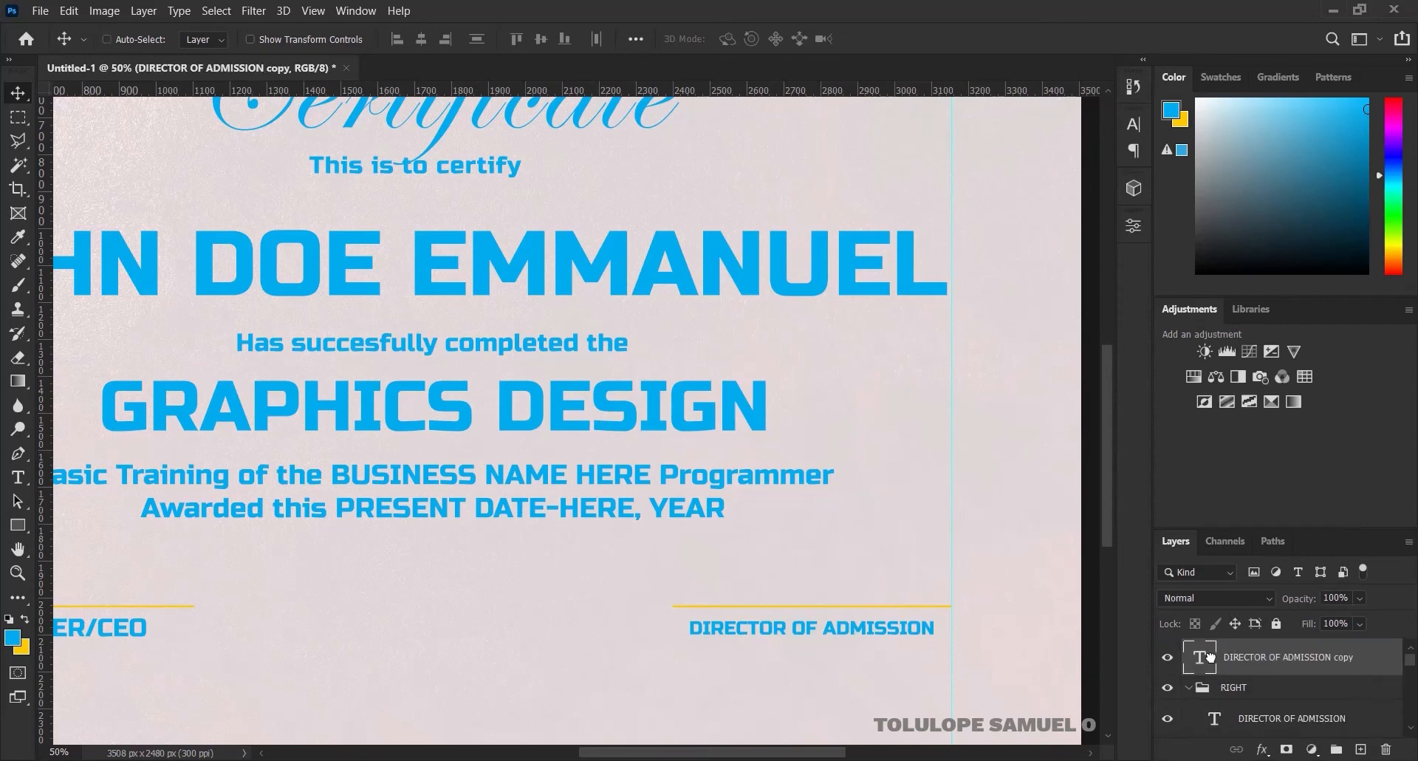
click(1186, 688)
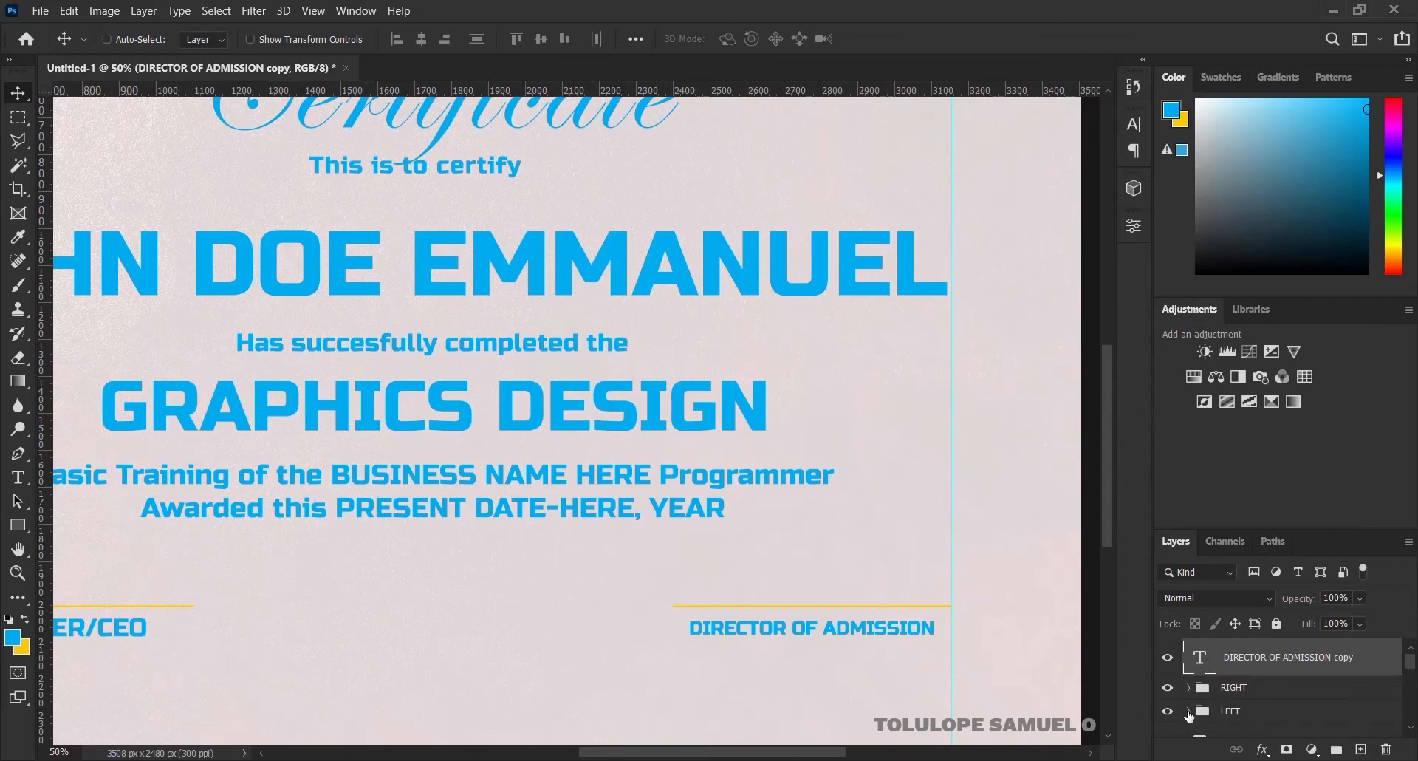
click(1188, 712)
drag(1260, 660, 1268, 722)
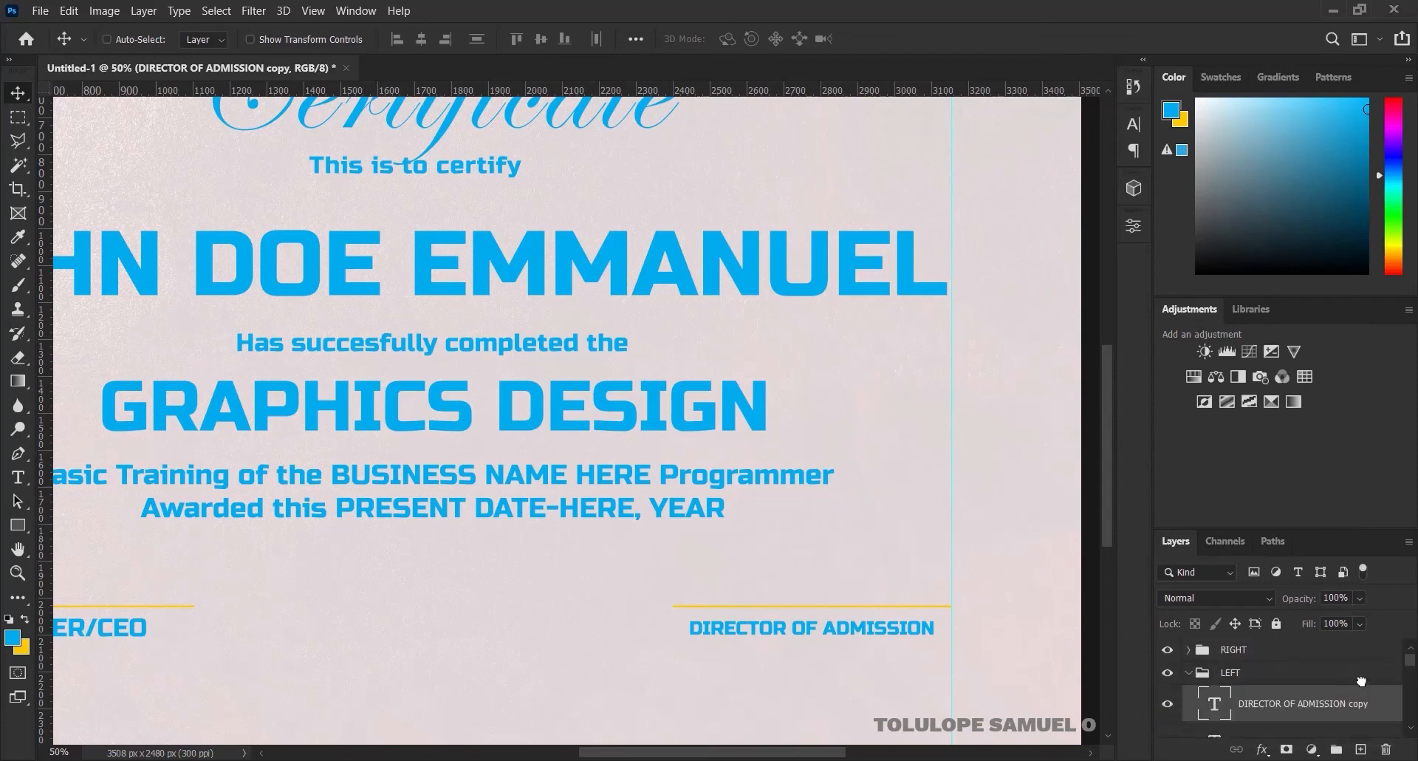
Delete the old FOUNDER/CEO layer and shift the left yellow line to the left margin
click(1410, 723)
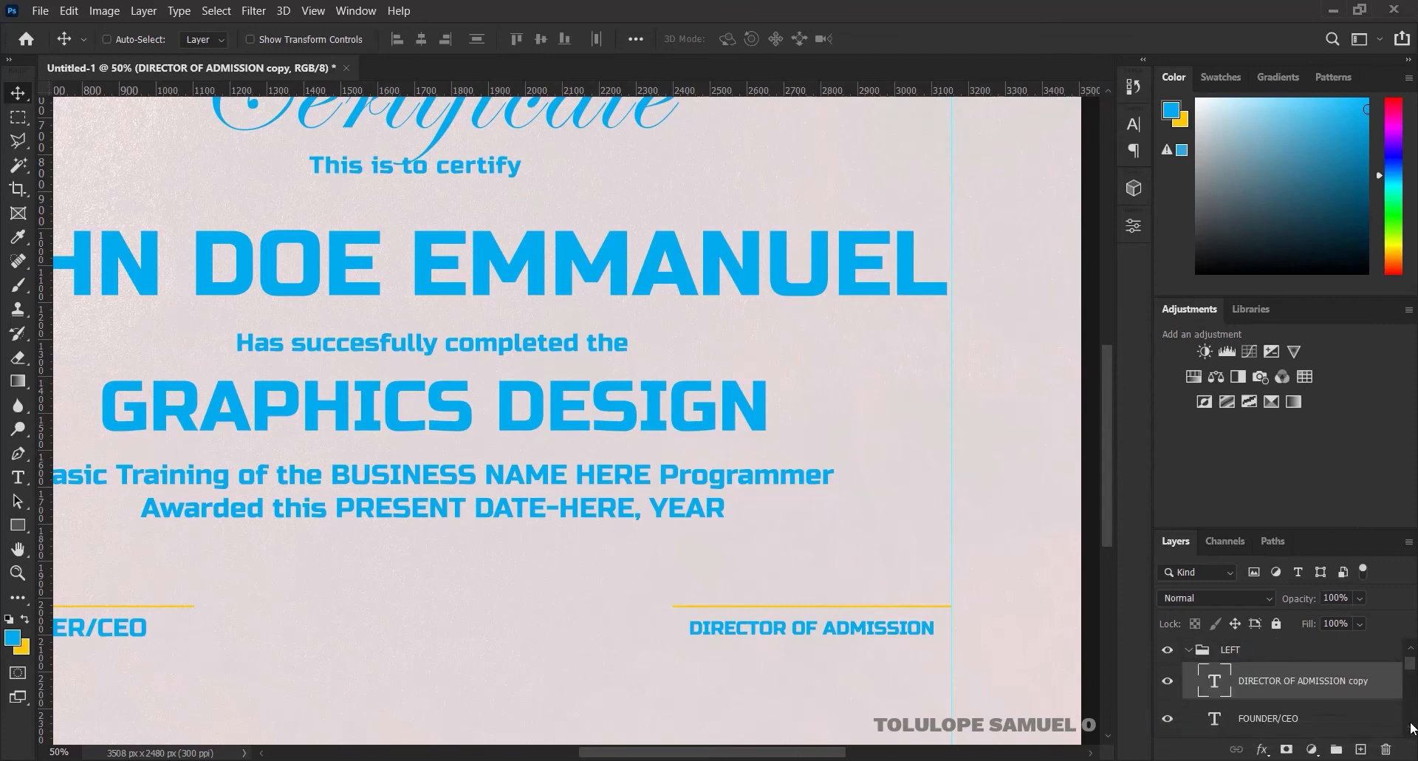
click(1323, 718)
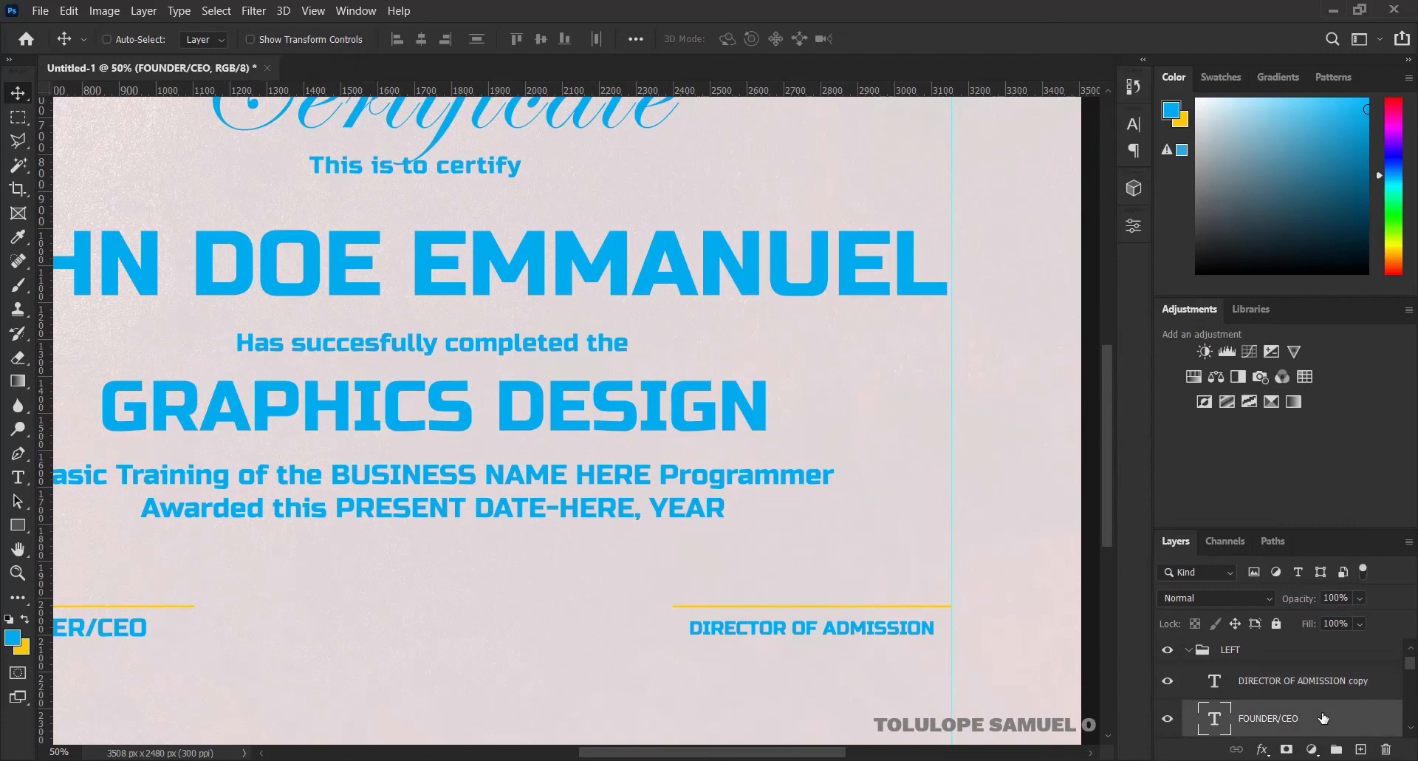
key(Delete)
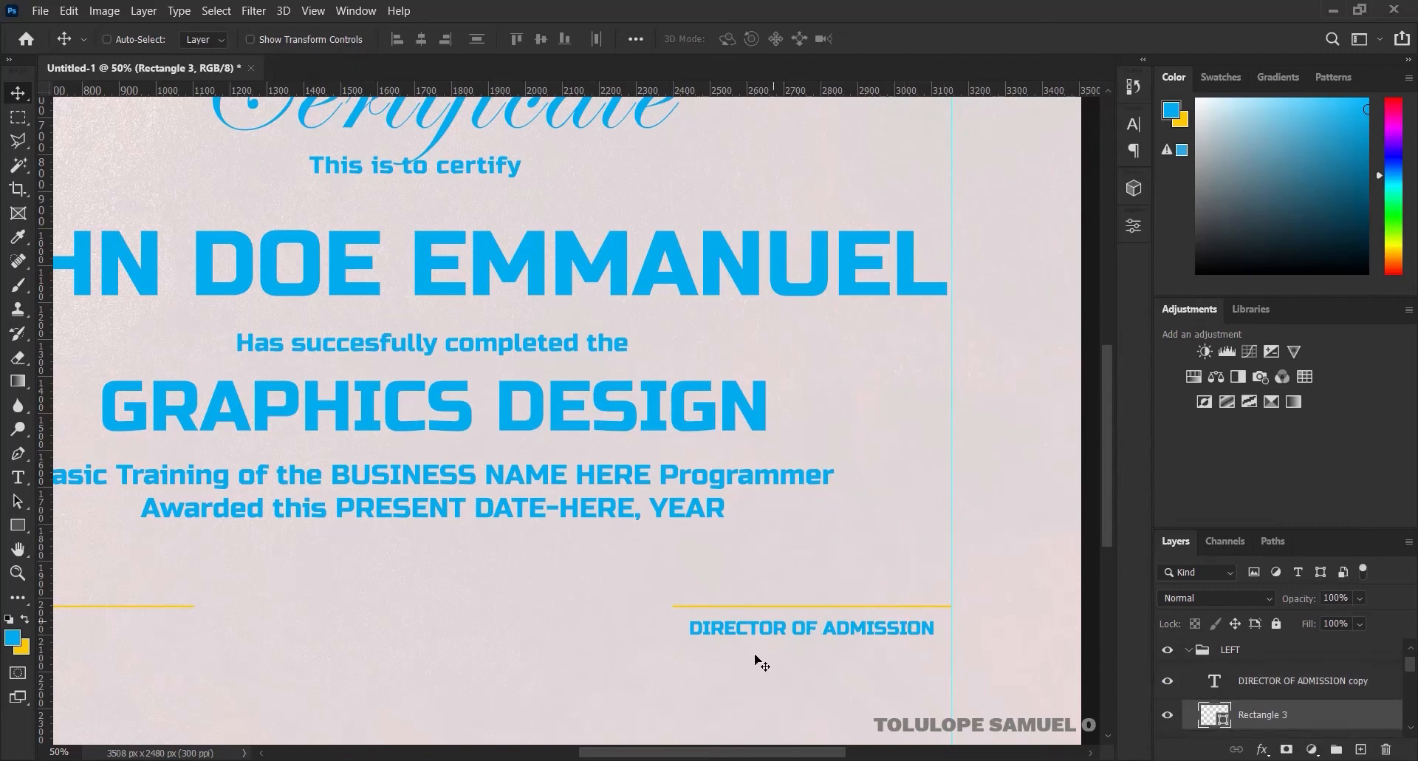
key(ctrl+minus)
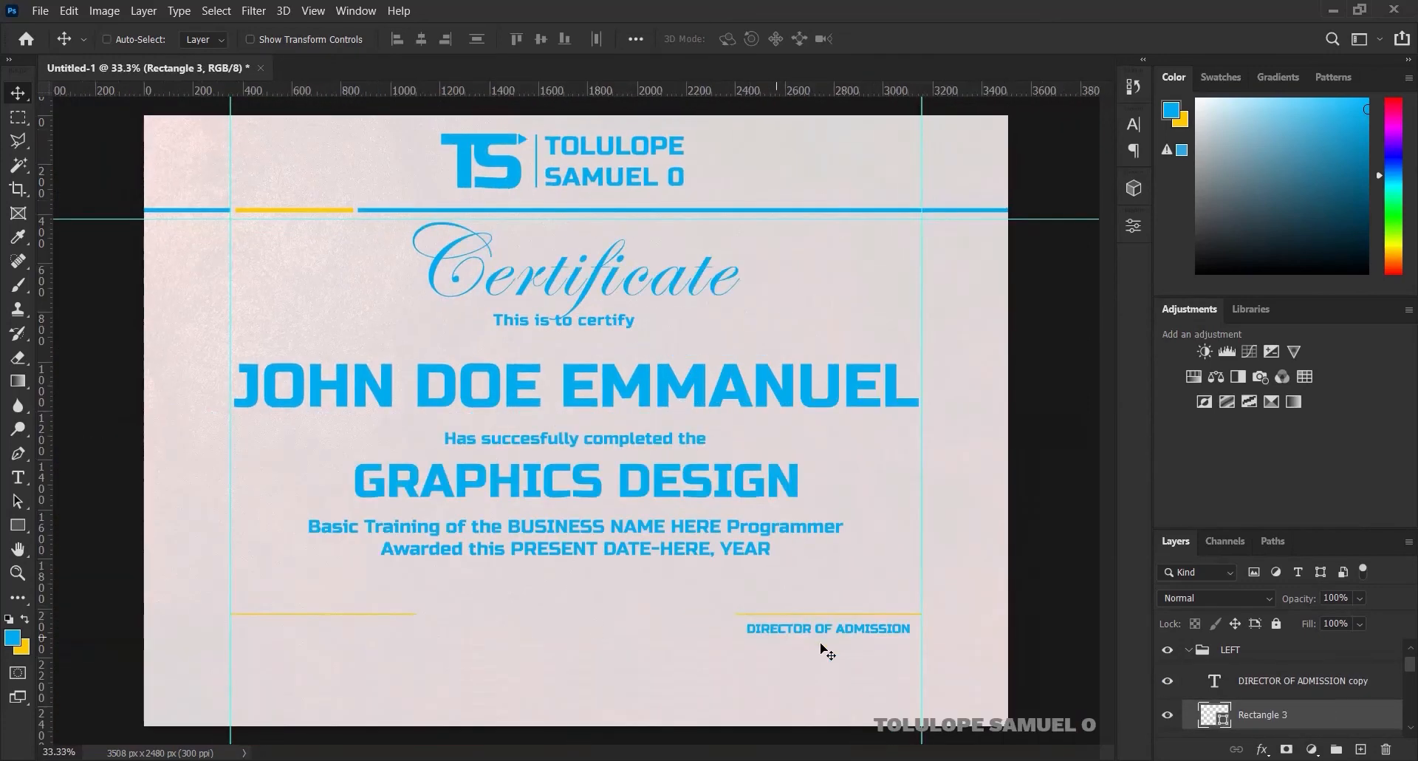
drag(817, 632, 537, 634)
click(1285, 681)
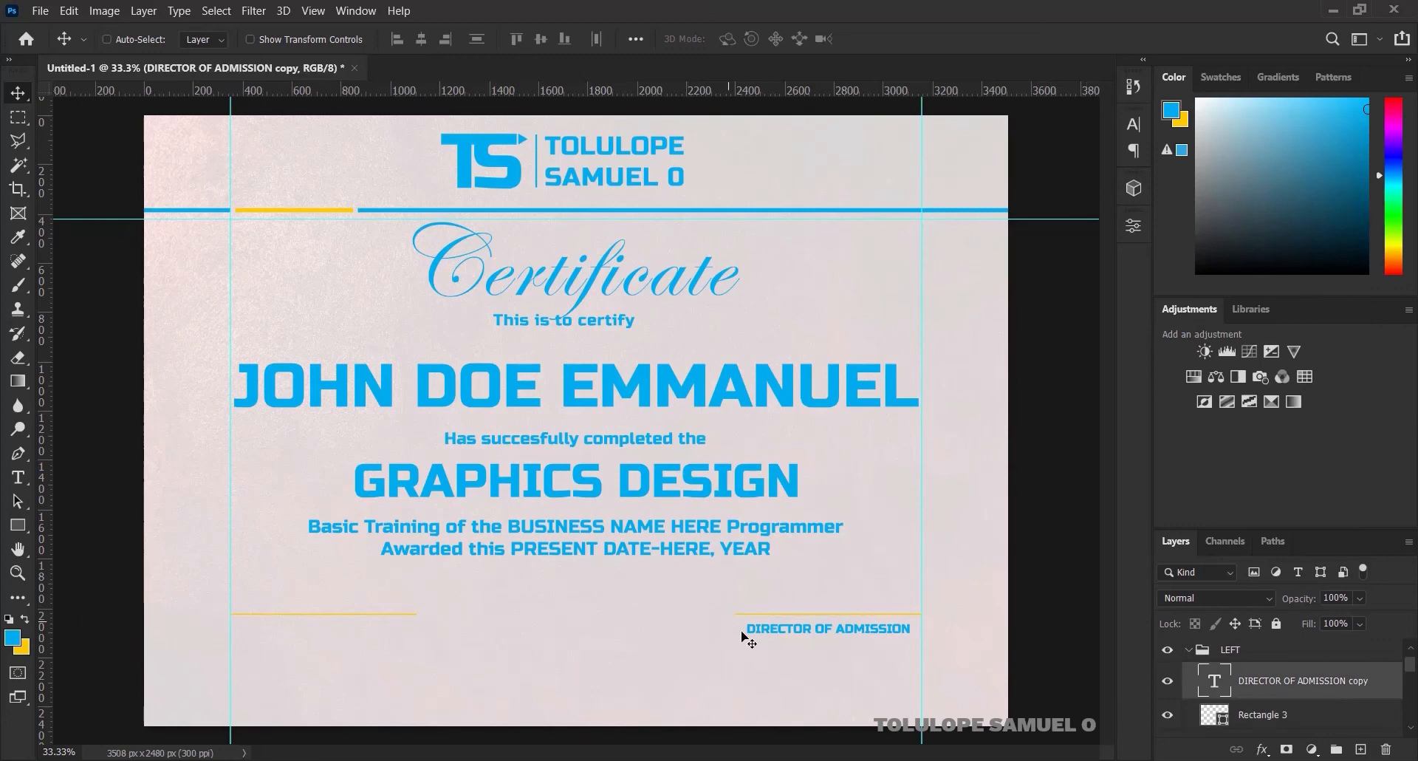
Place the copied caption under the left yellow line and change its text to FOUNDER/CEO
drag(759, 637, 253, 619)
key(t)
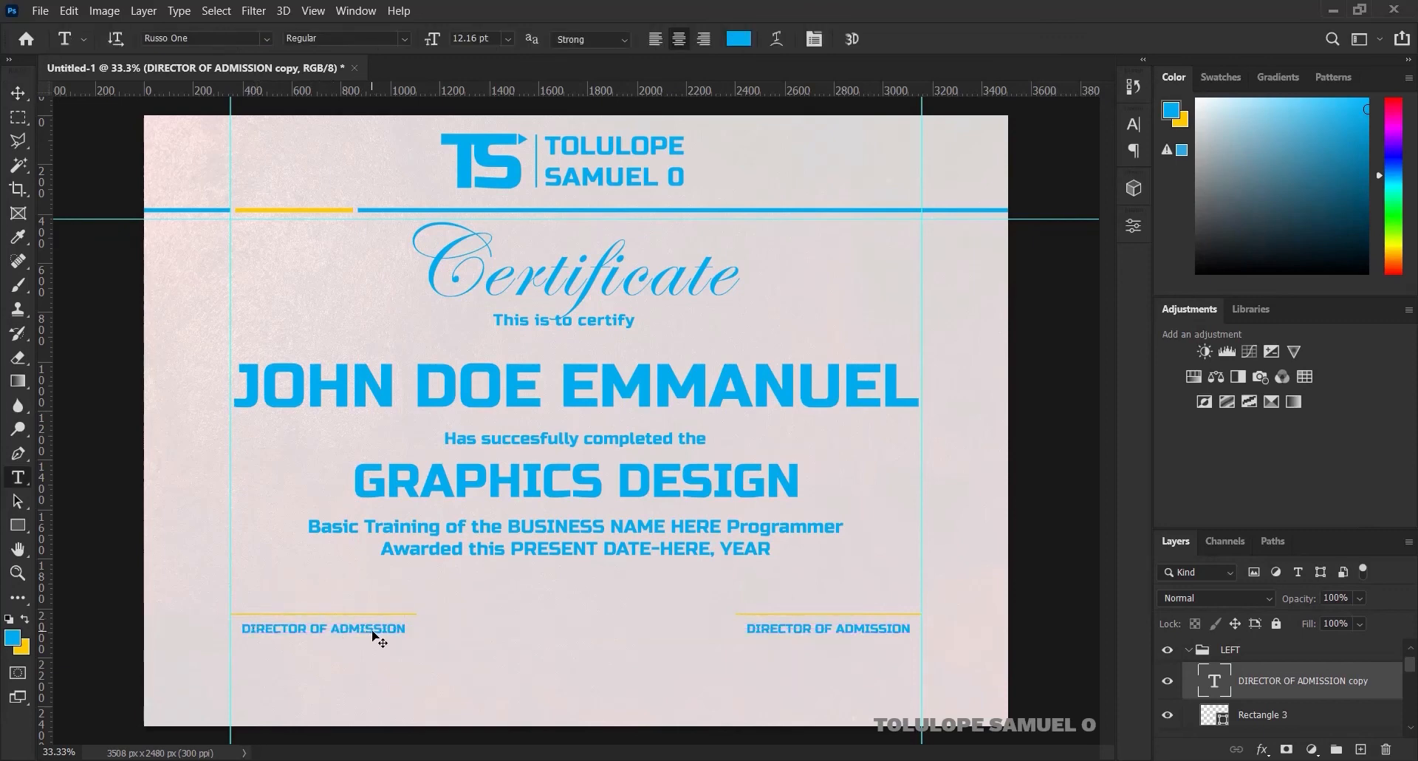
click(373, 628)
key(ctrl+a)
text(C)
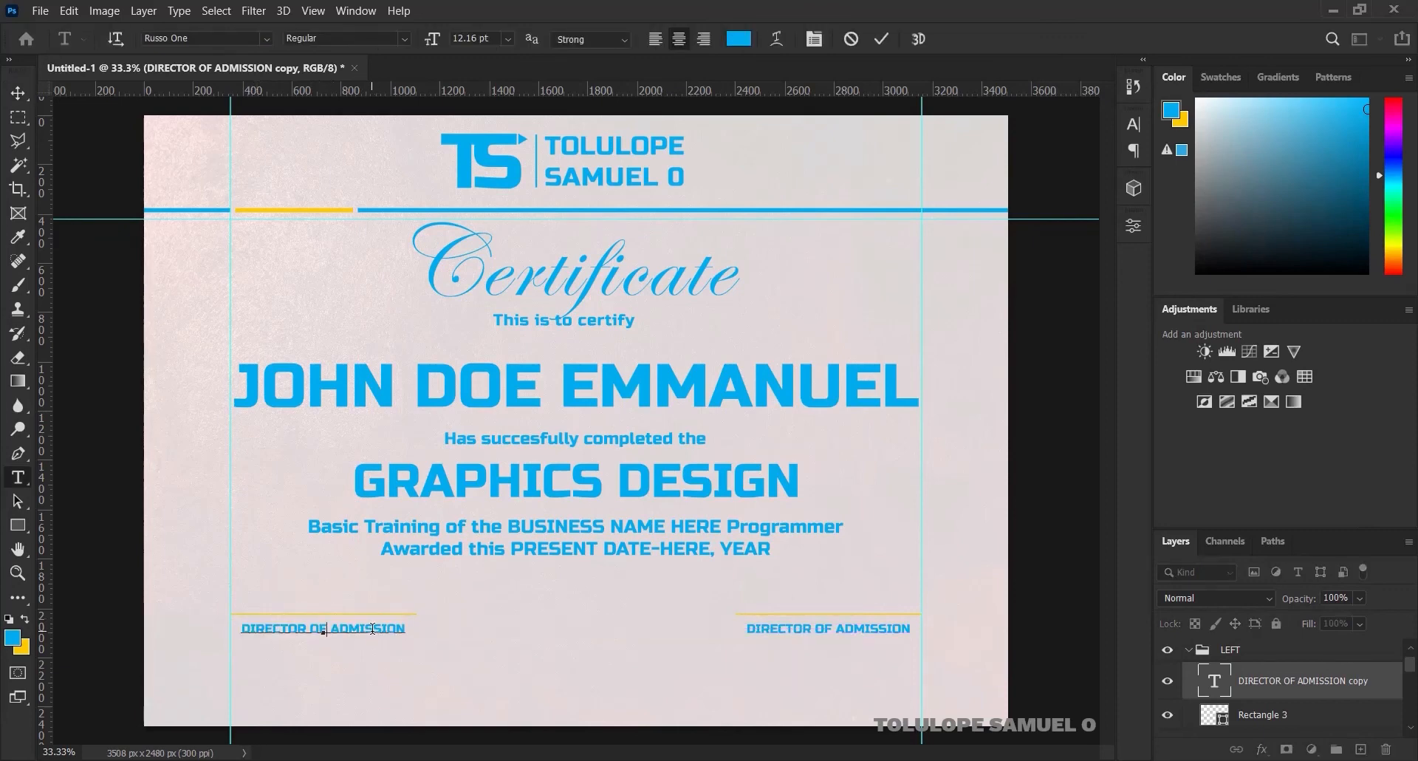
key(ctrl+a)
text(FOUNDER/)
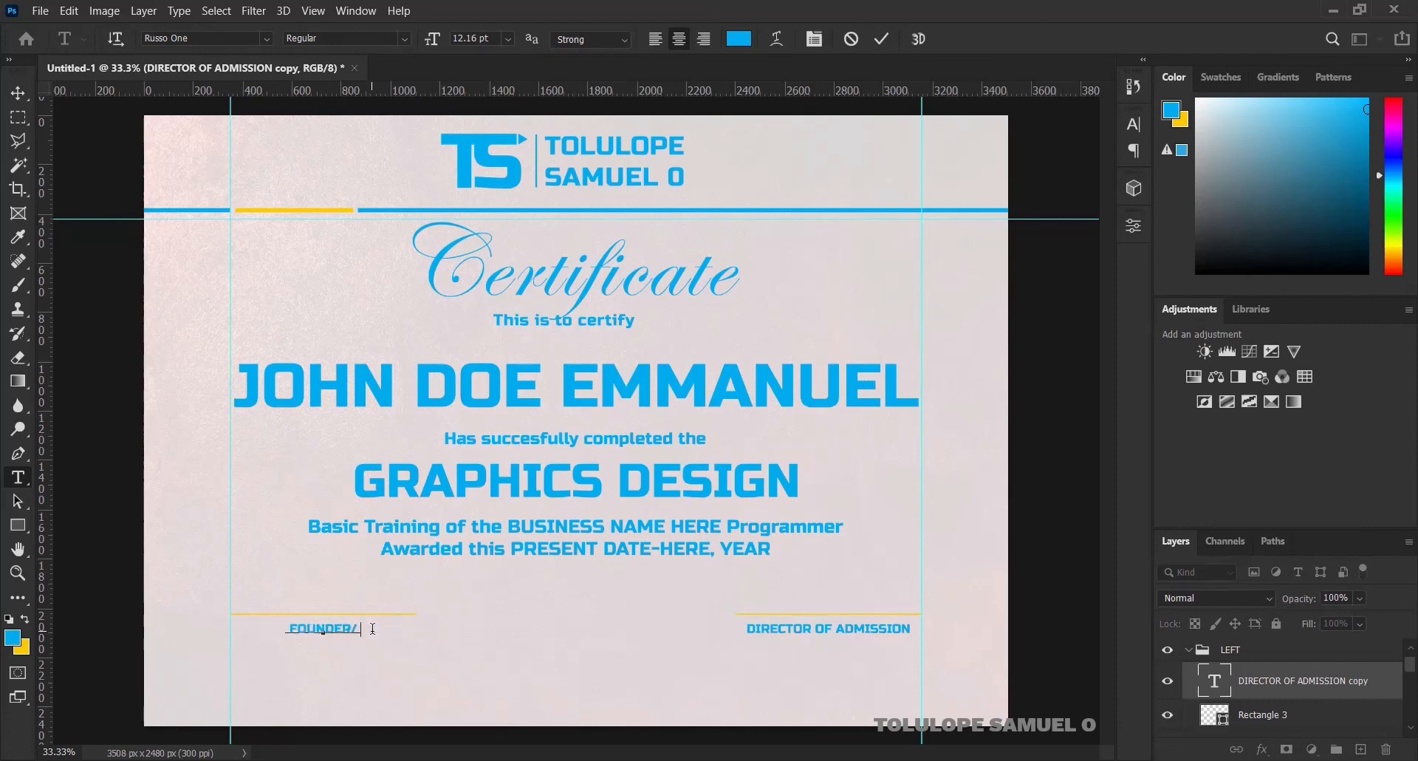
text(CEO)
click(882, 40)
Select Rectangle 3 along with the caption and collapse the LEFT group
click(18, 92)
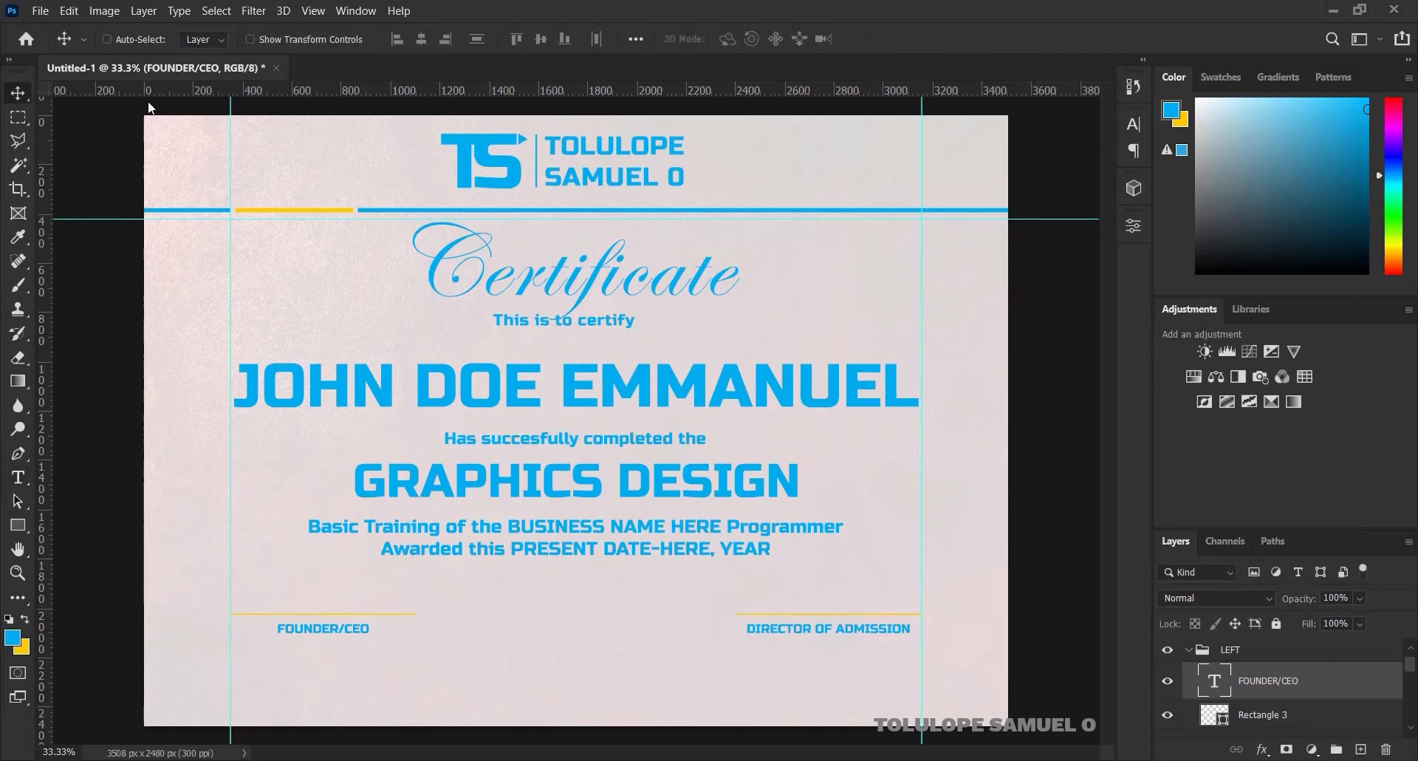
ctrl+click(1272, 715)
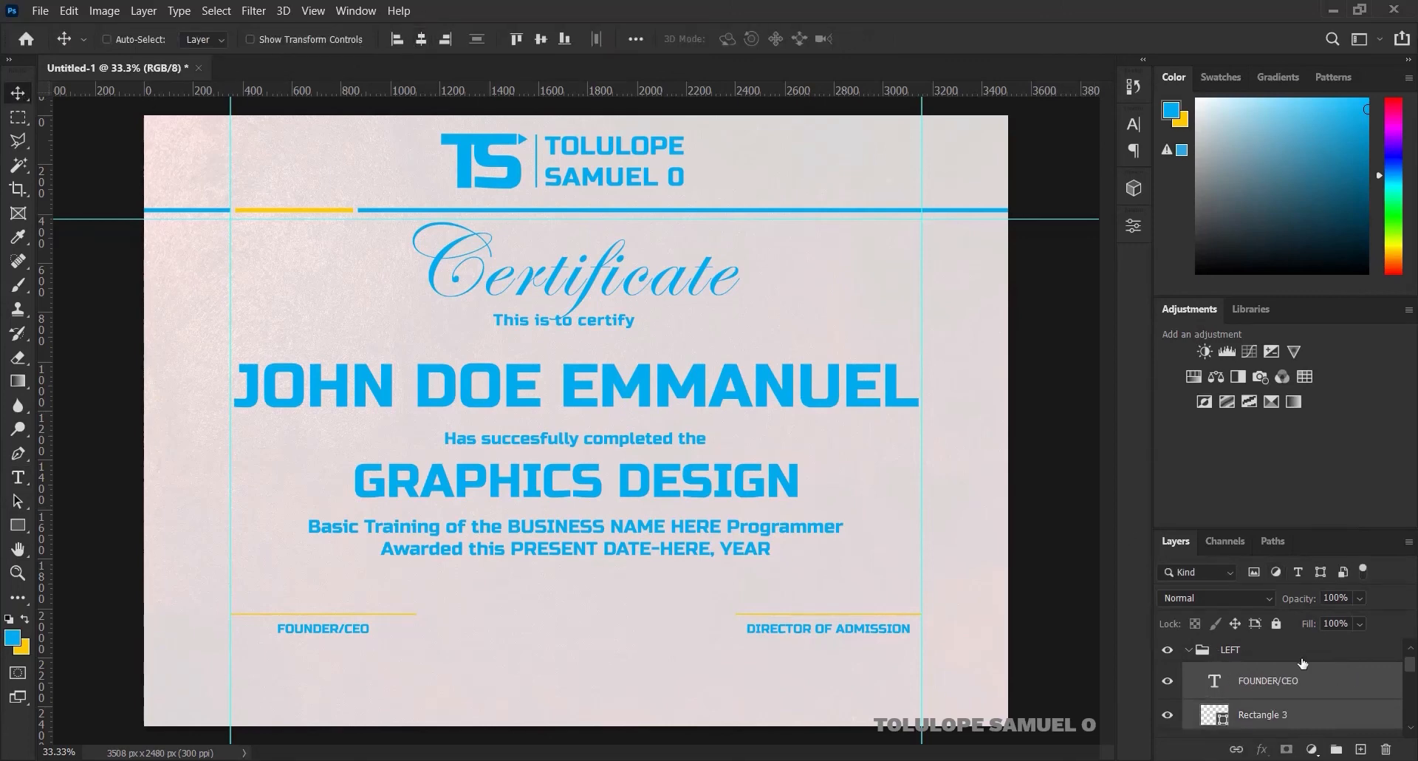
click(1186, 651)
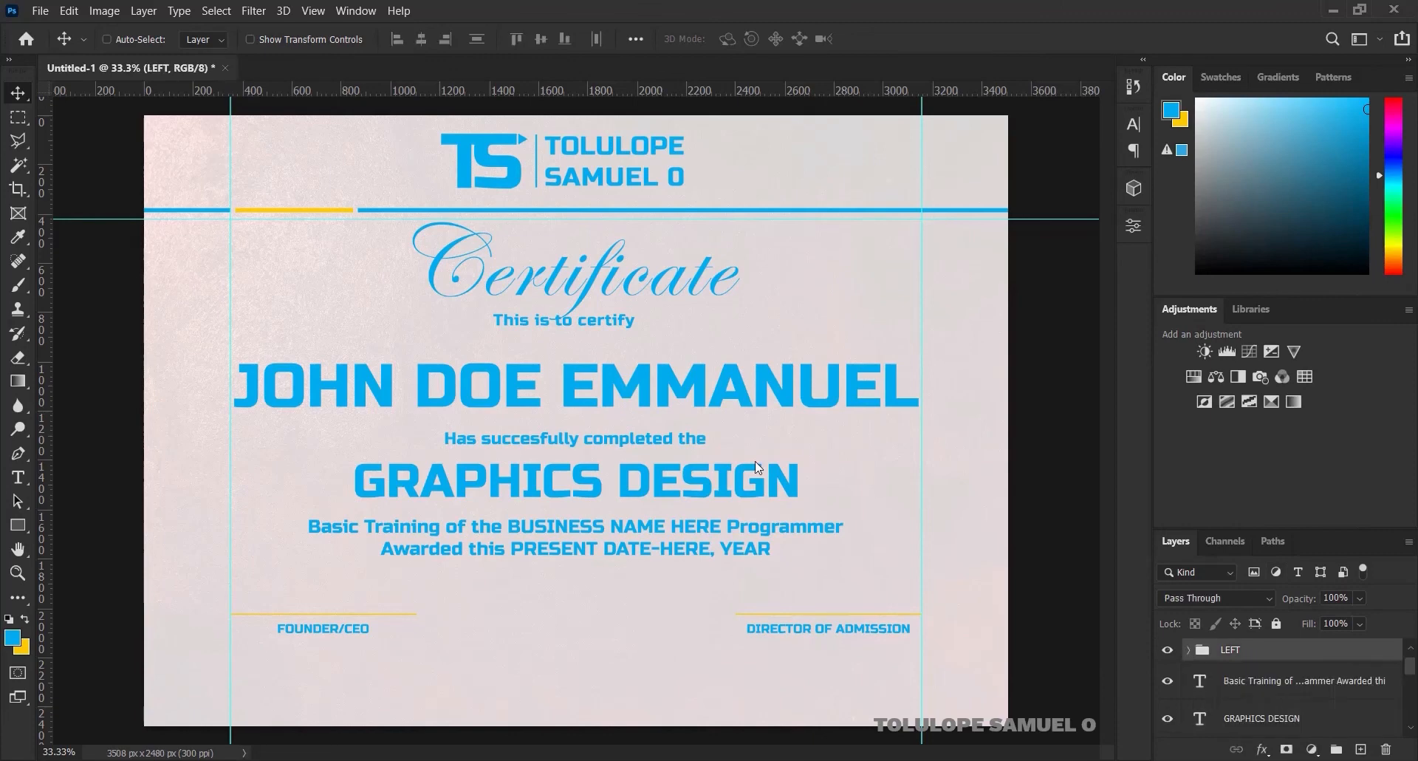
mouse_move(657, 759)
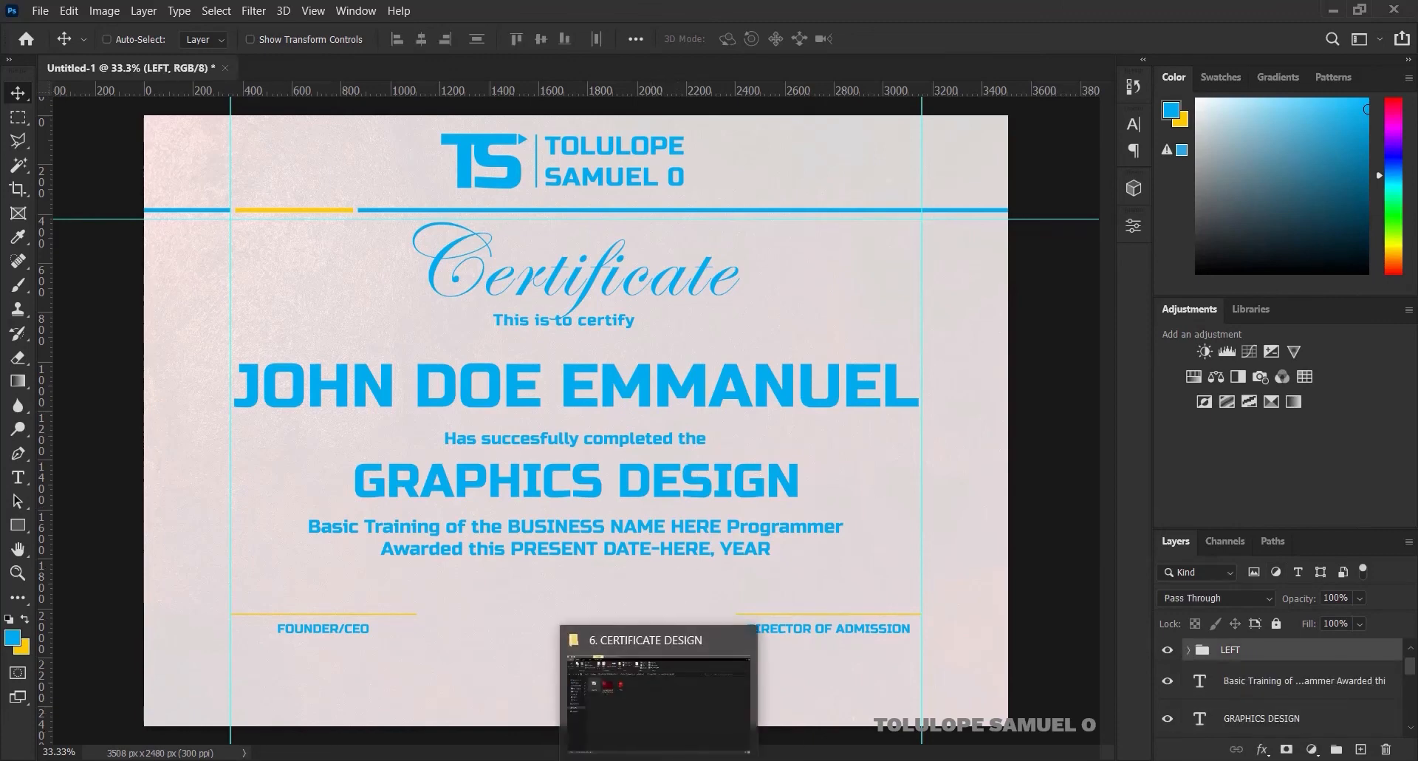
click(635, 694)
Drag the Seal image file from the 6. CERTIFICATE DESIGN folder onto the certificate canvas
click(396, 210)
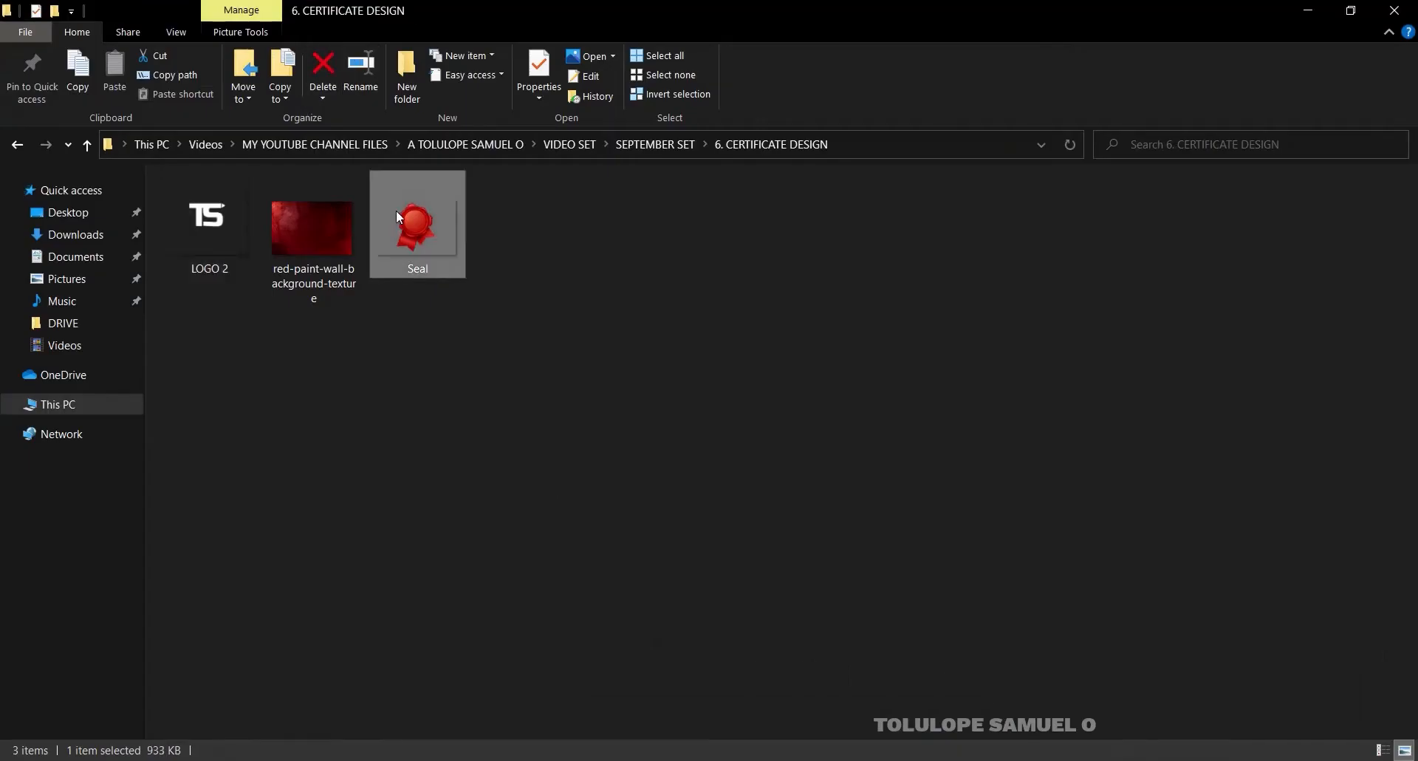
drag(423, 207, 534, 605)
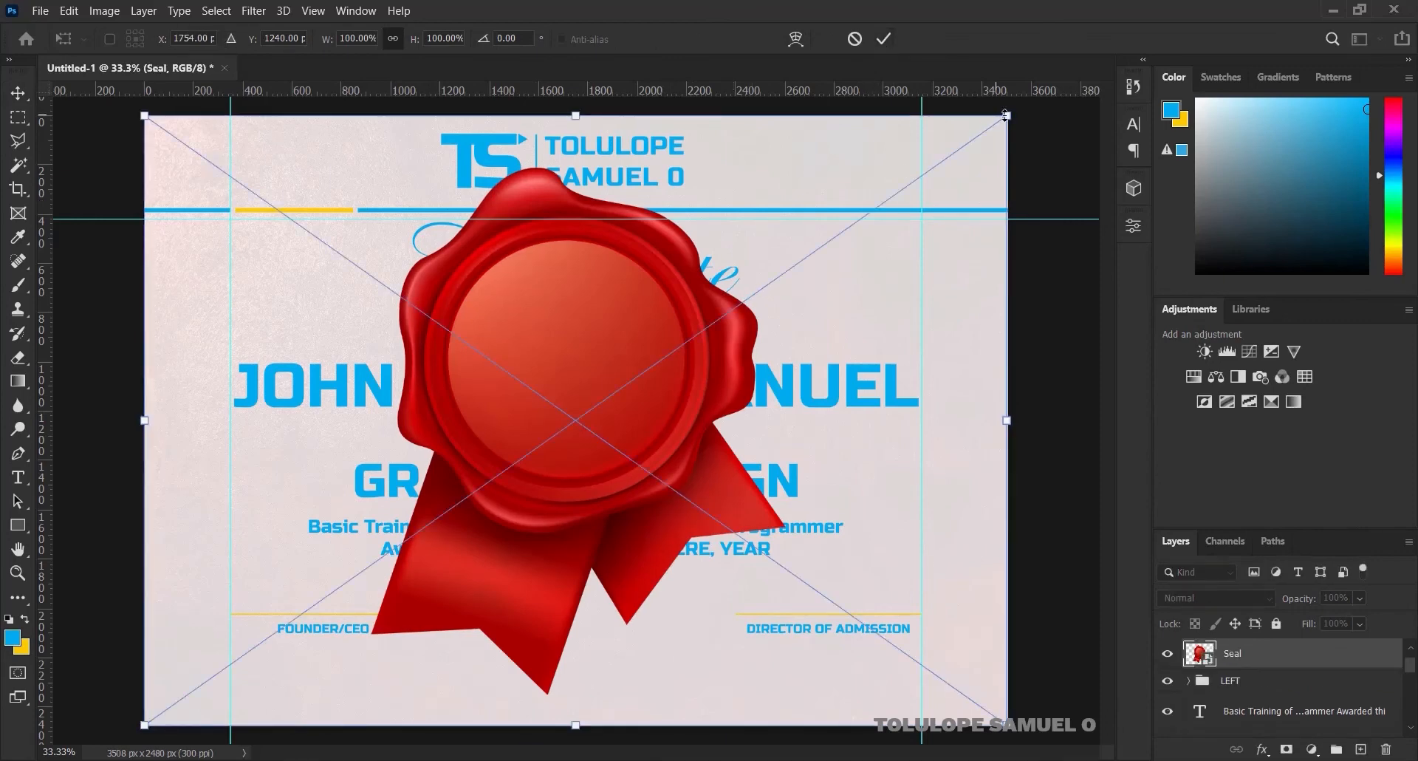
Shrink the seal to a small badge and move it below the award text
drag(1008, 115, 666, 370)
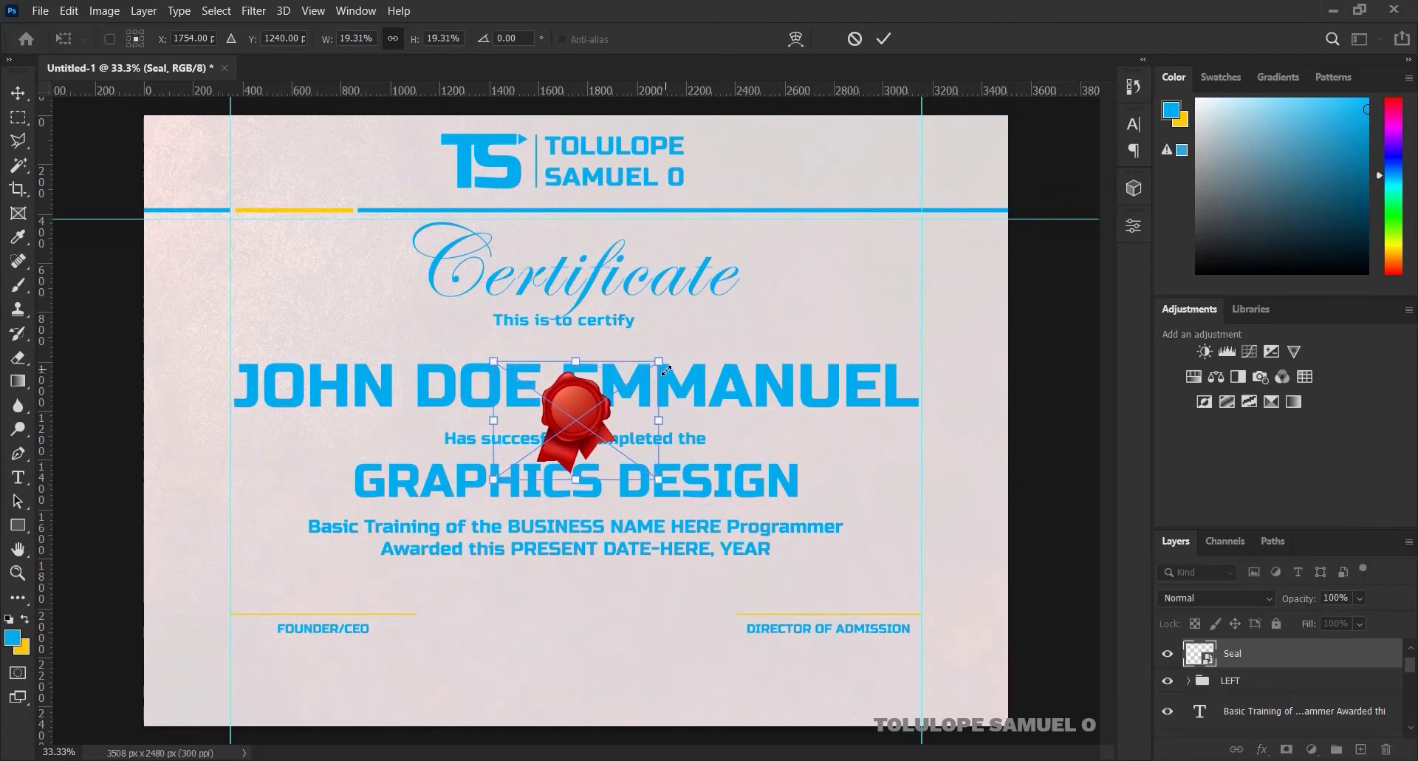
click(887, 38)
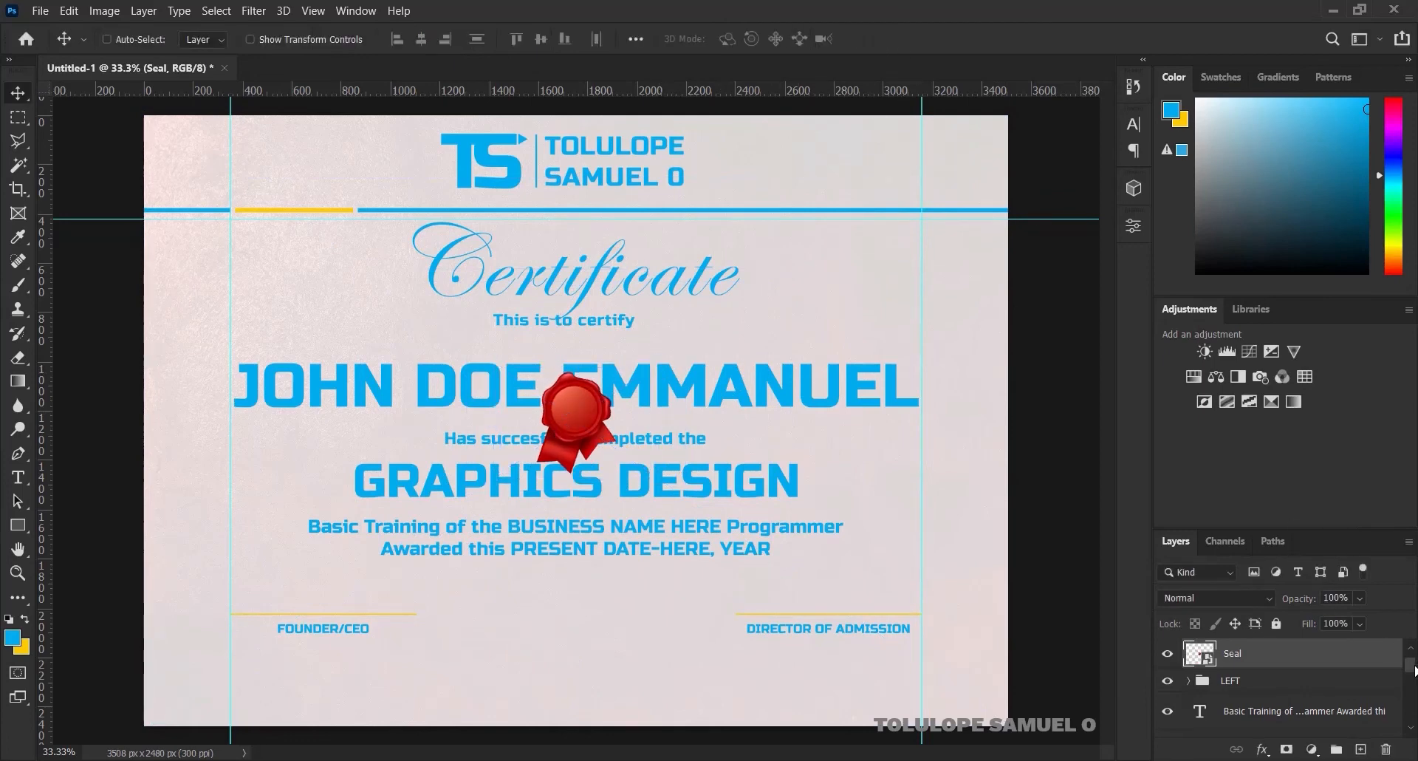
scroll(1413, 668, up, 1)
drag(576, 398, 579, 595)
Enlarge the seal to about 23%, raise its layer to the top, and lower it between signatures
key(ctrl+t)
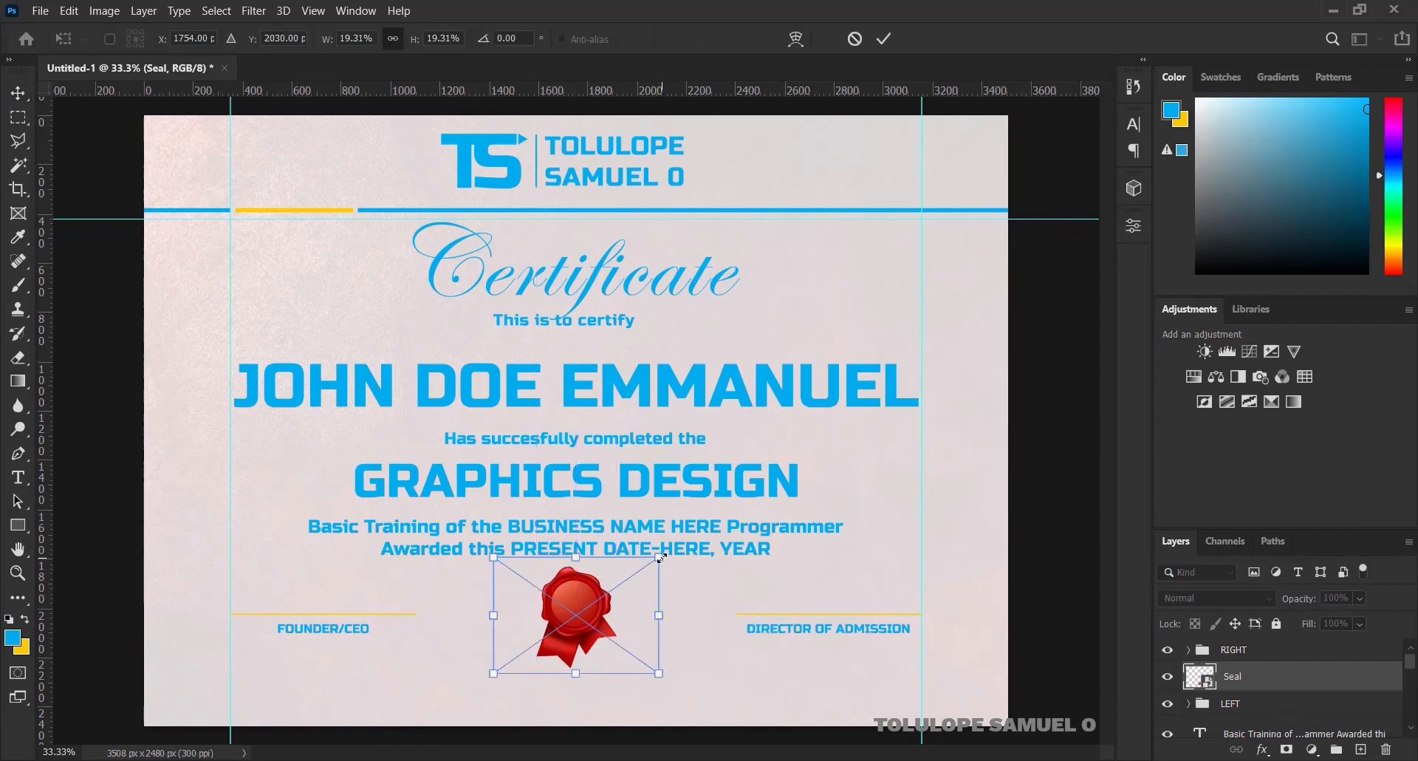
drag(660, 558, 674, 544)
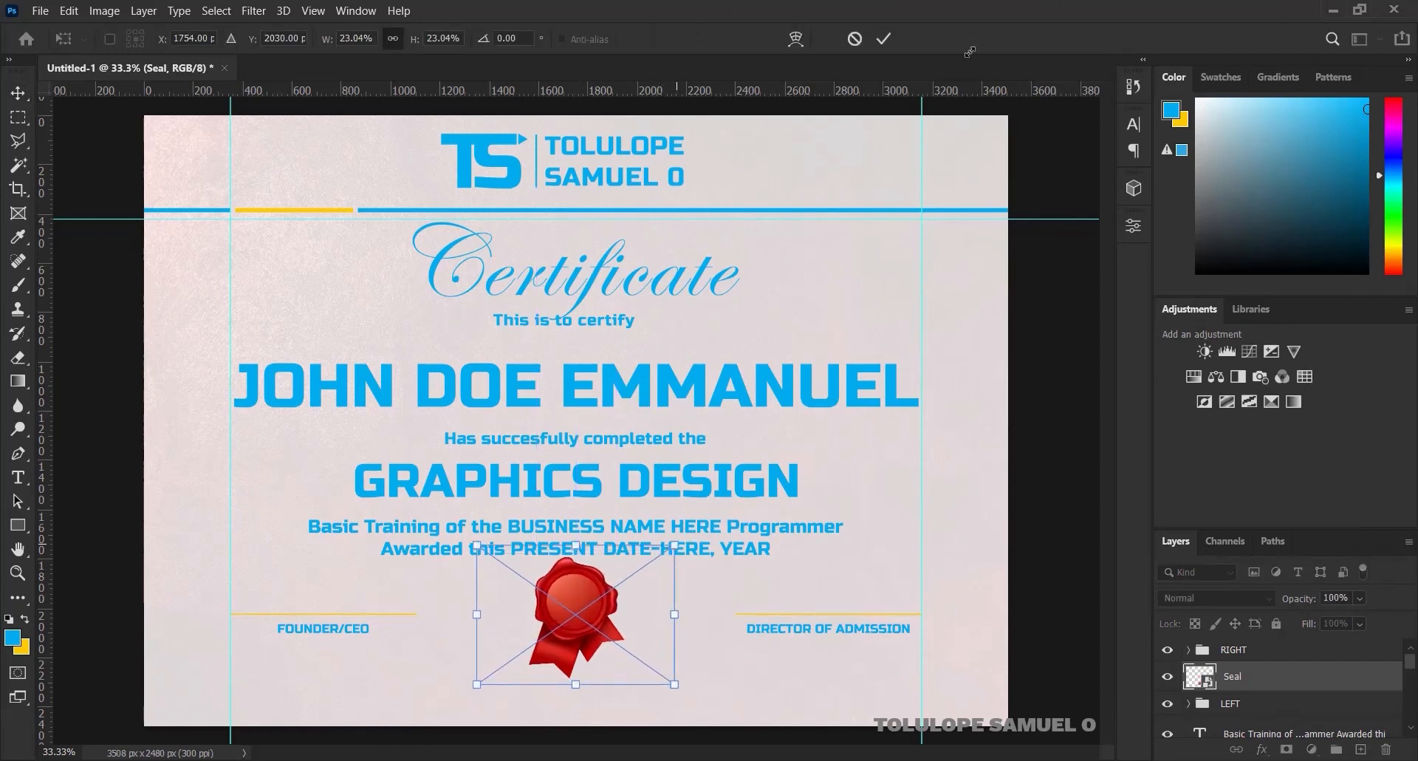
click(883, 40)
drag(1283, 670, 1272, 639)
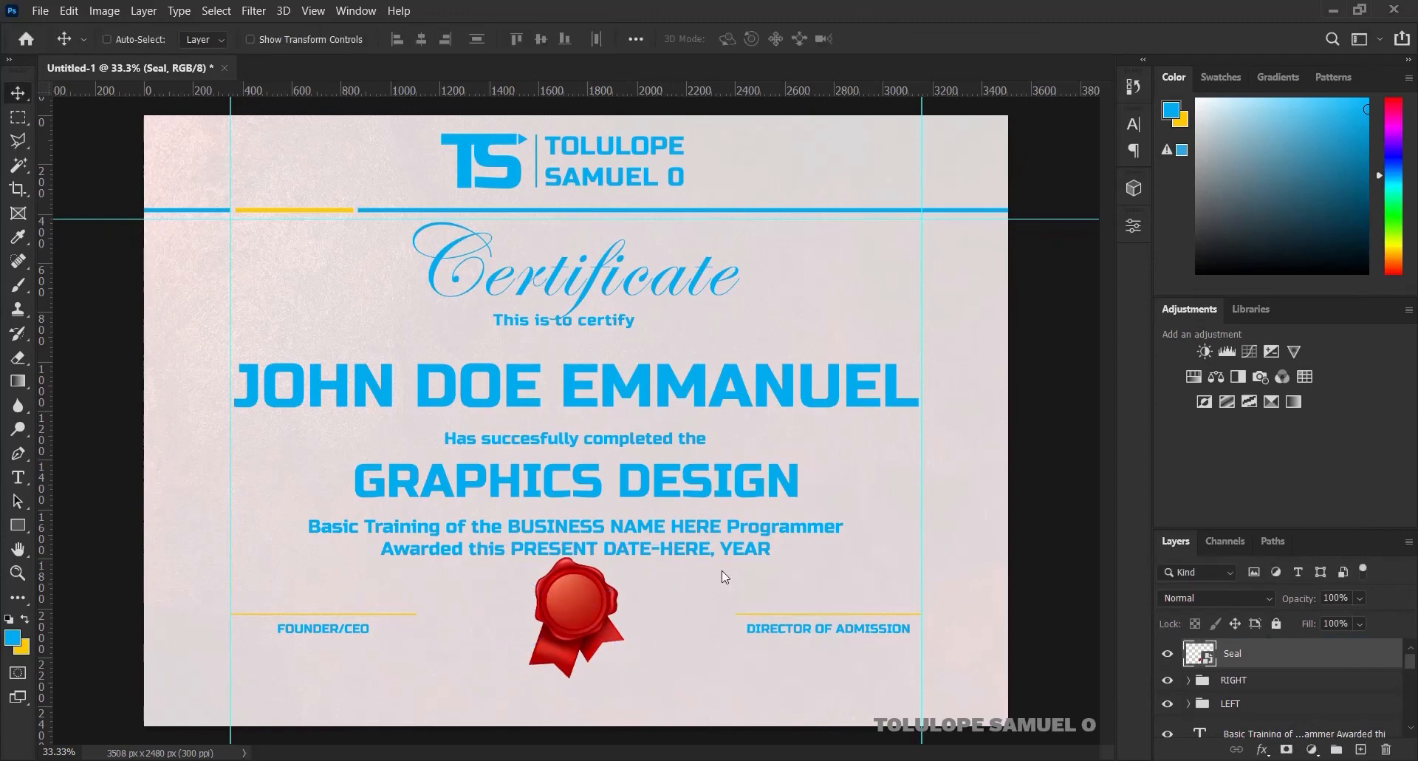
drag(564, 580, 561, 604)
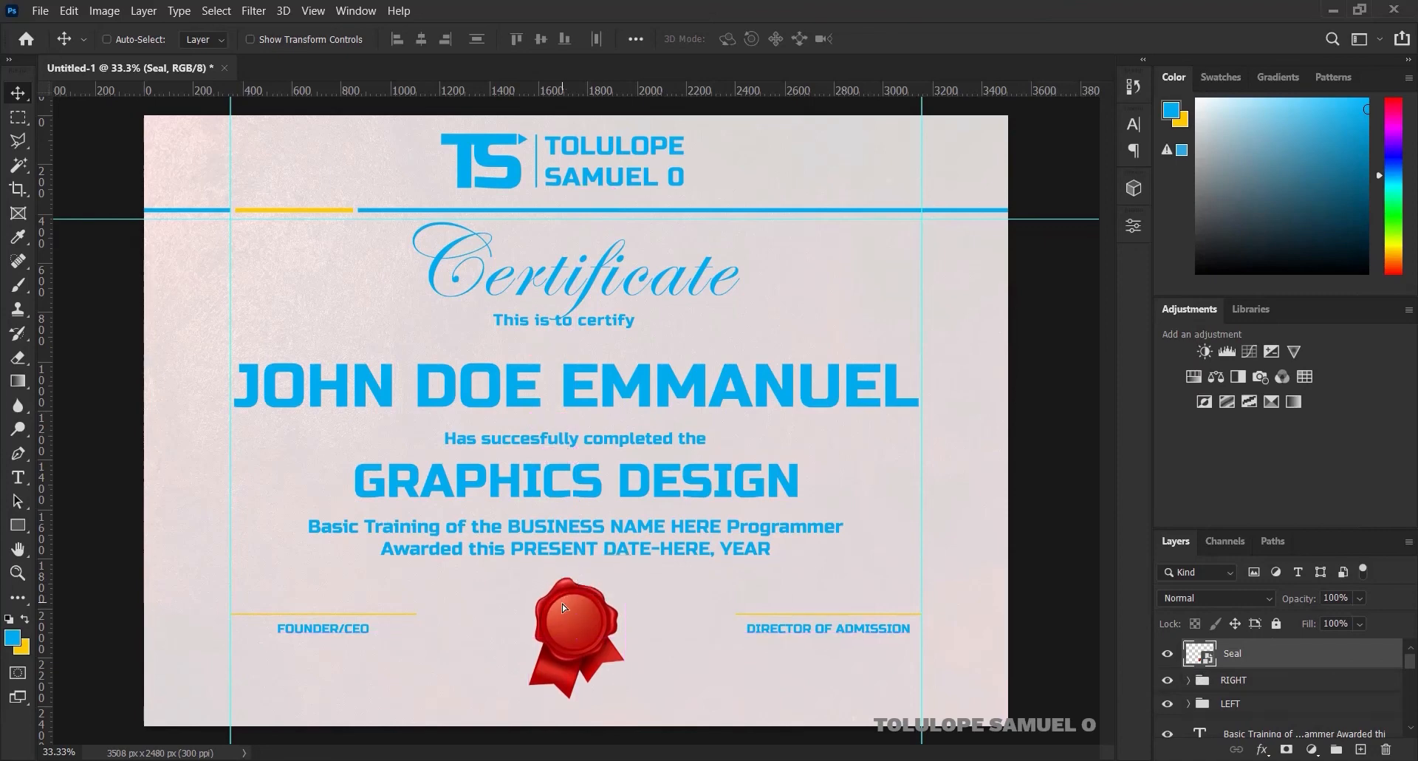
Centre the seal horizontally on the page
key(ctrl+a)
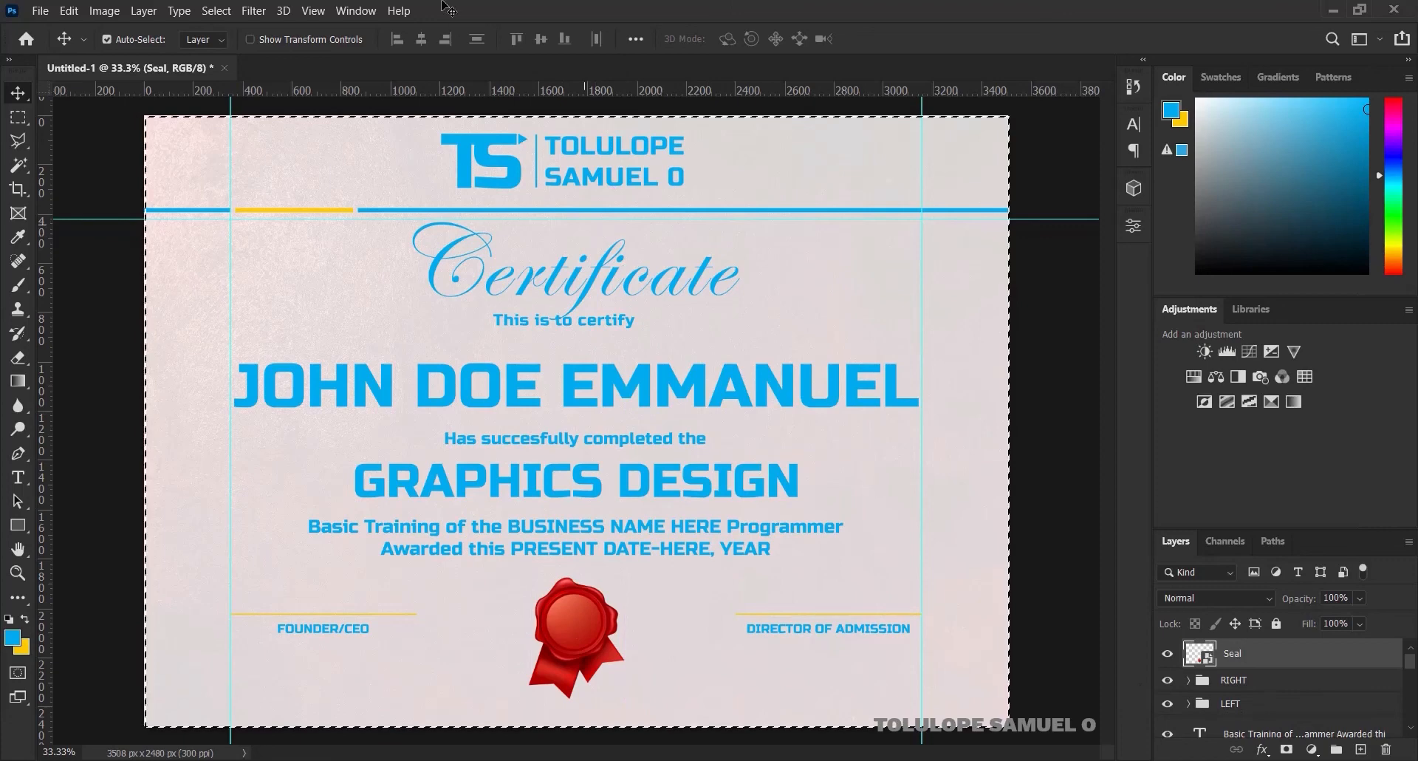
click(419, 41)
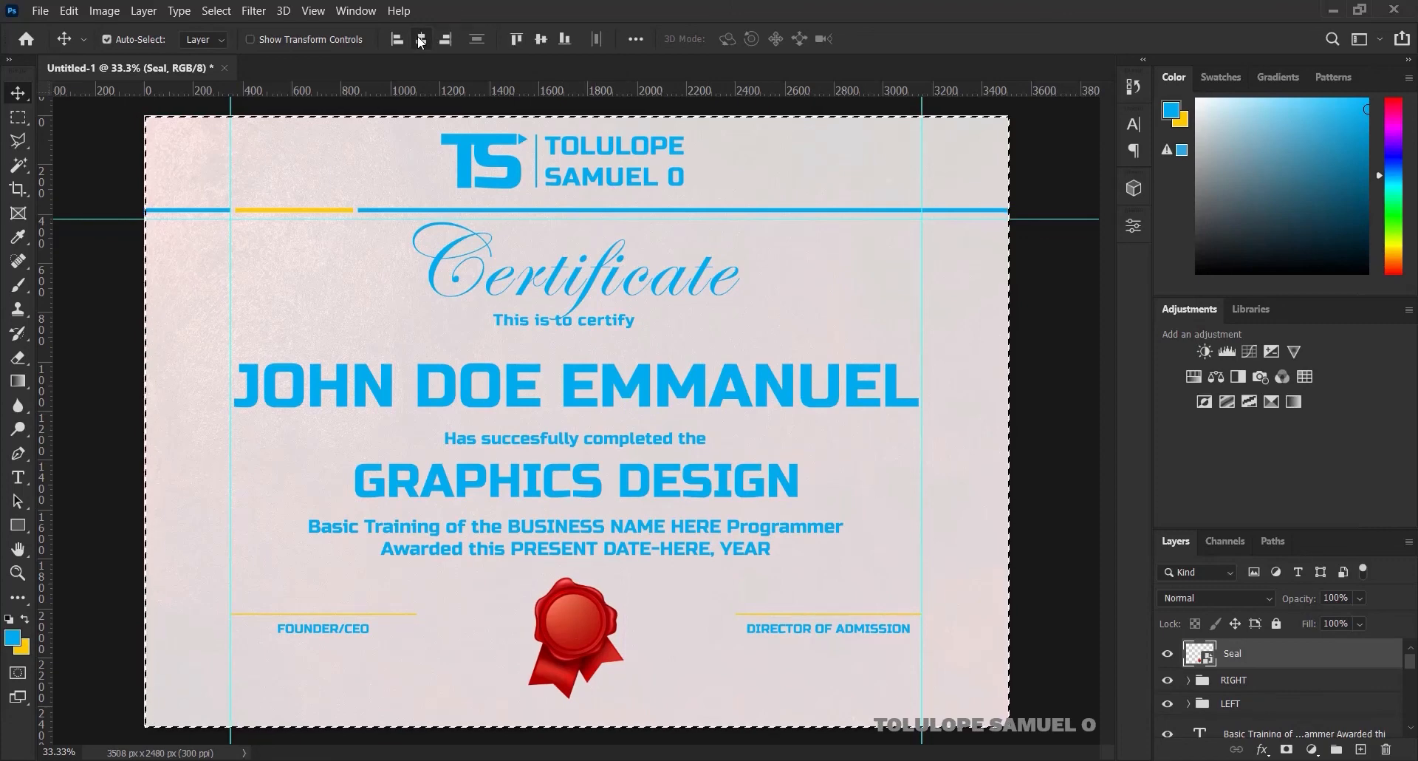
key(ctrl+d)
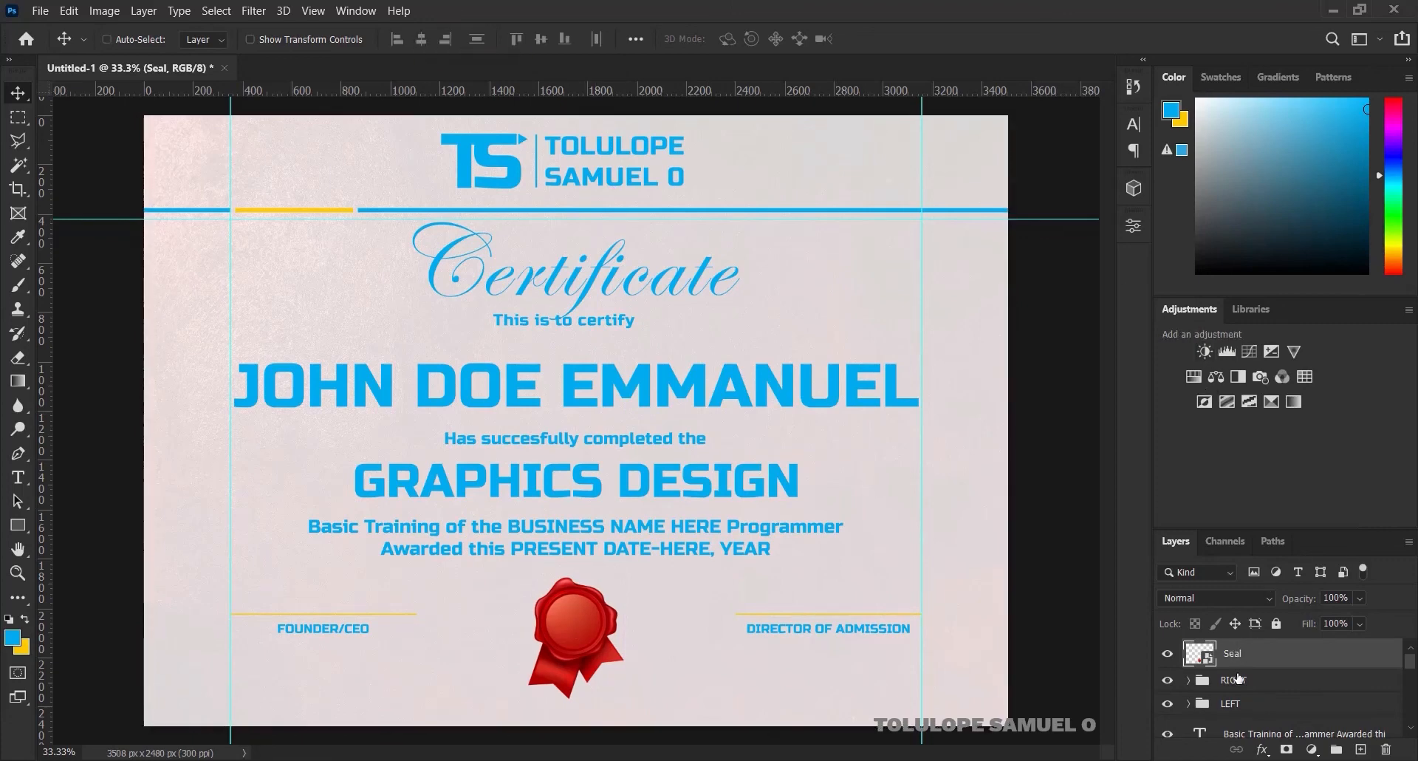
Group the Seal, RIGHT and LEFT layers and nudge the group down slightly
shift+click(1242, 703)
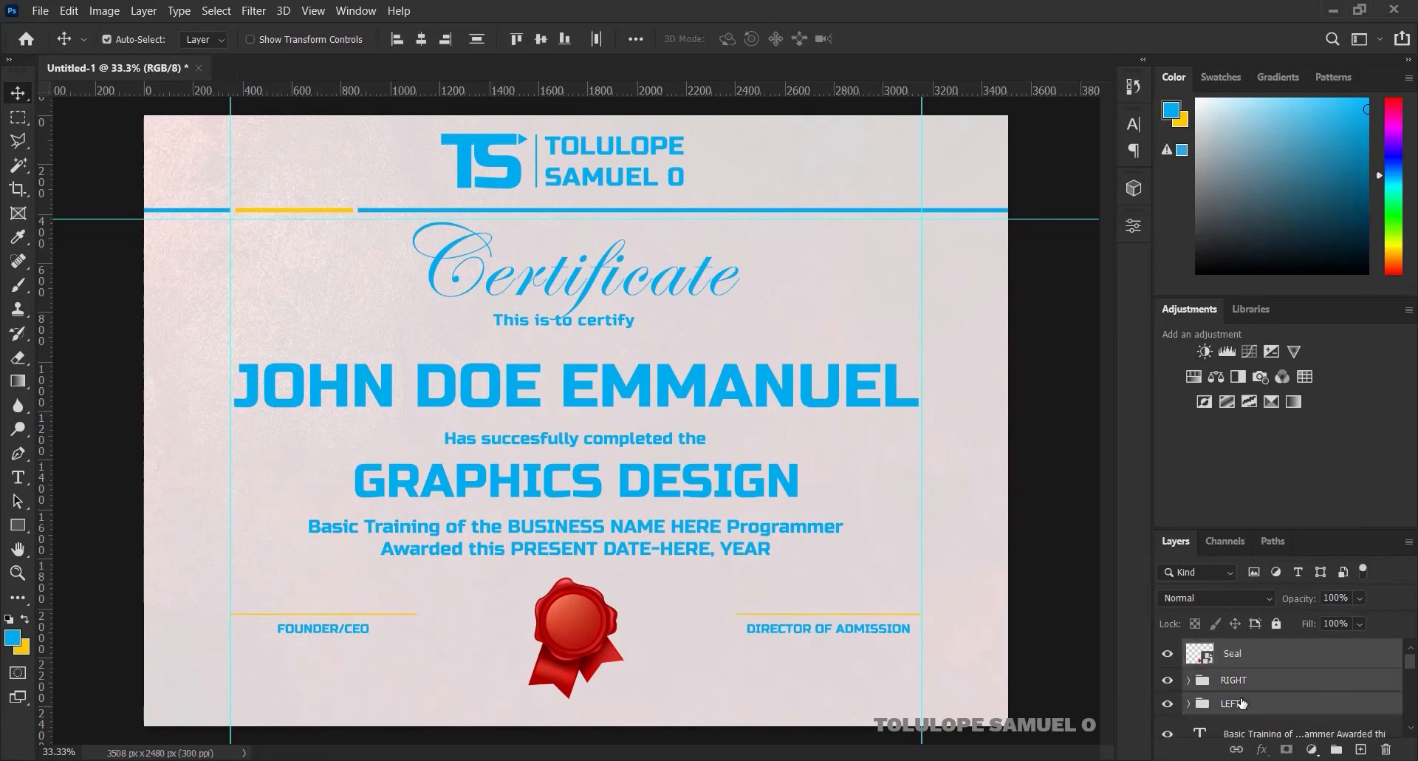
key(ctrl+g)
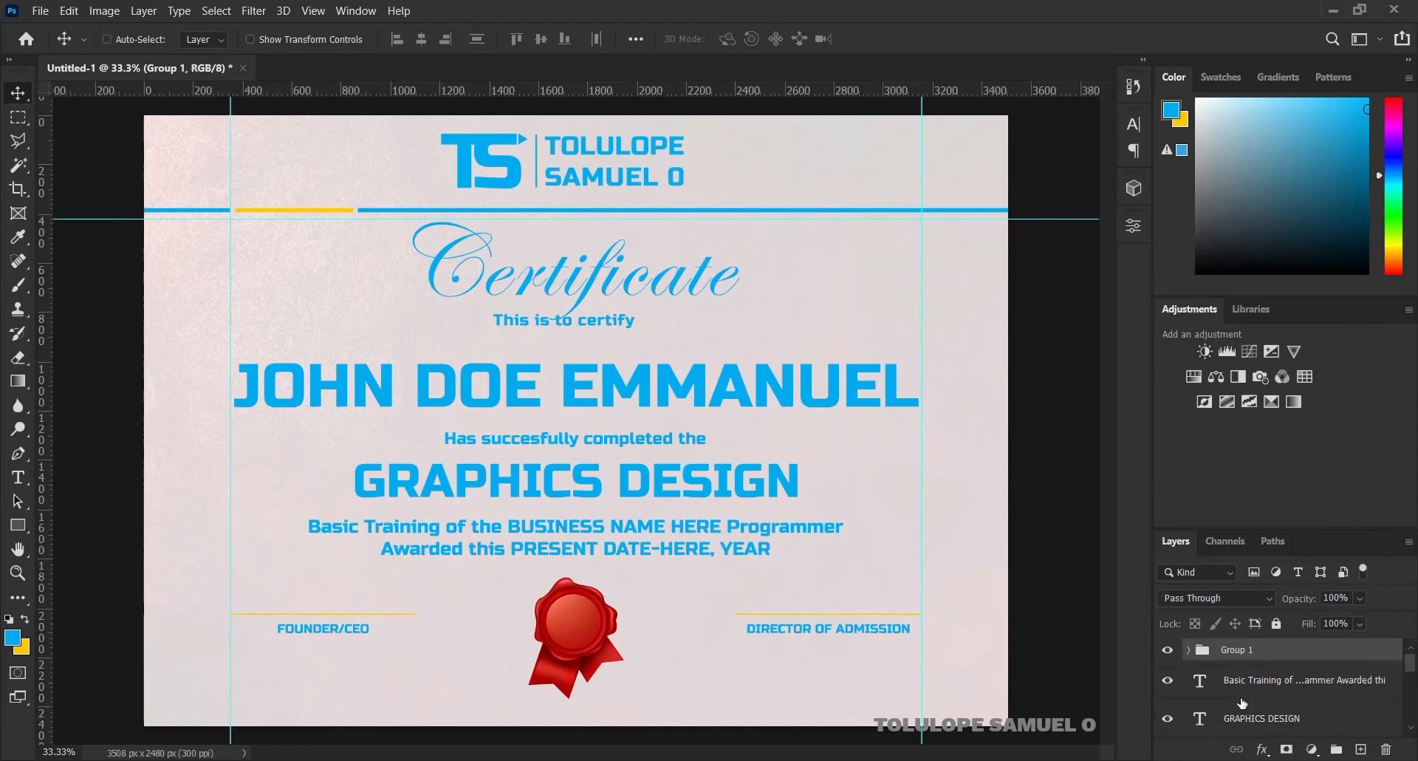
key(Down)
key(Down)
key(Down)
key(Down)
key(Down)
key(Down)
key(Down)
key(Down)
key(Down)
key(Down)
key(Down)
key(Down)
key(Down)
key(Down)
key(Down)
key(Down)
key(Down)
key(Down)
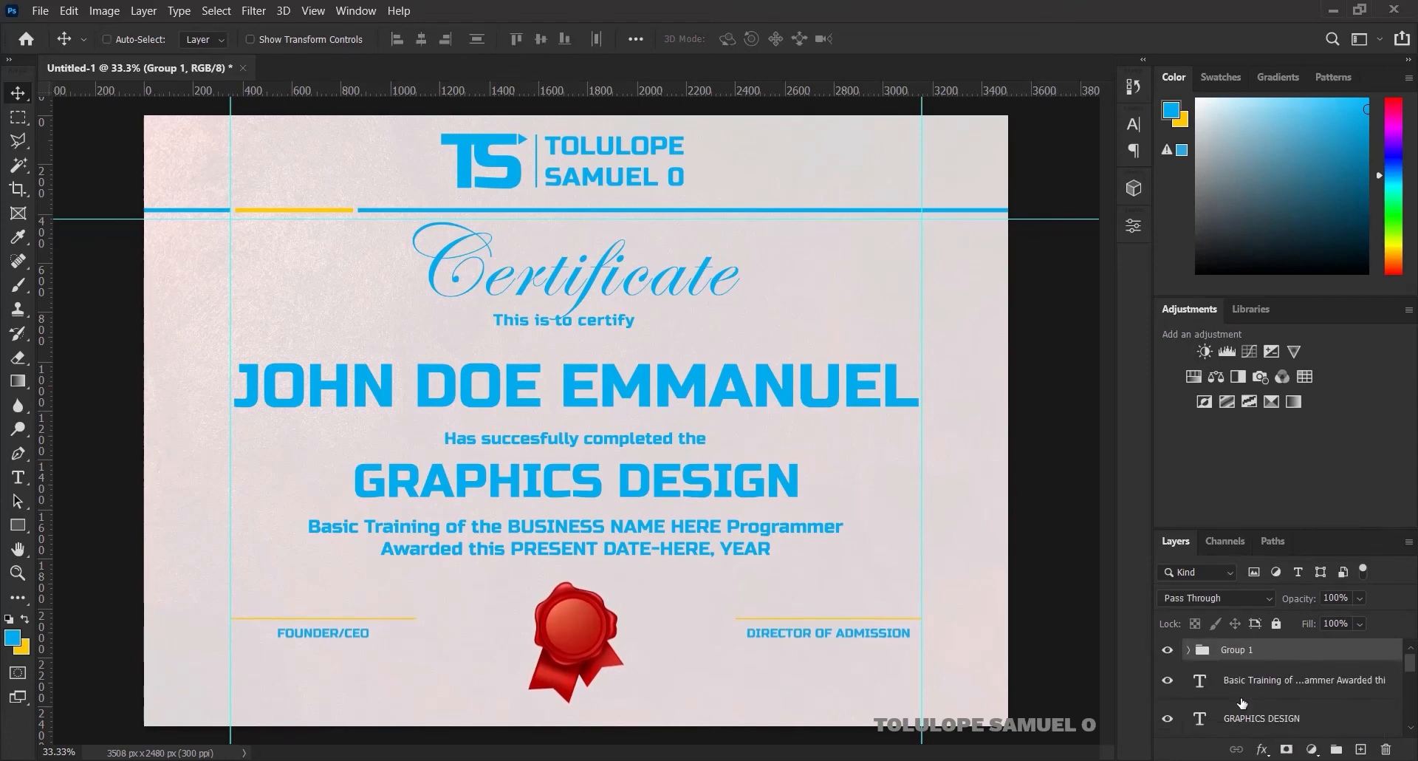
key(Down)
key(Down)
key(Down)
key(Down)
key(Down)
key(Down)
key(Down)
key(Down)
key(Down)
key(Down)
key(Down)
key(Down)
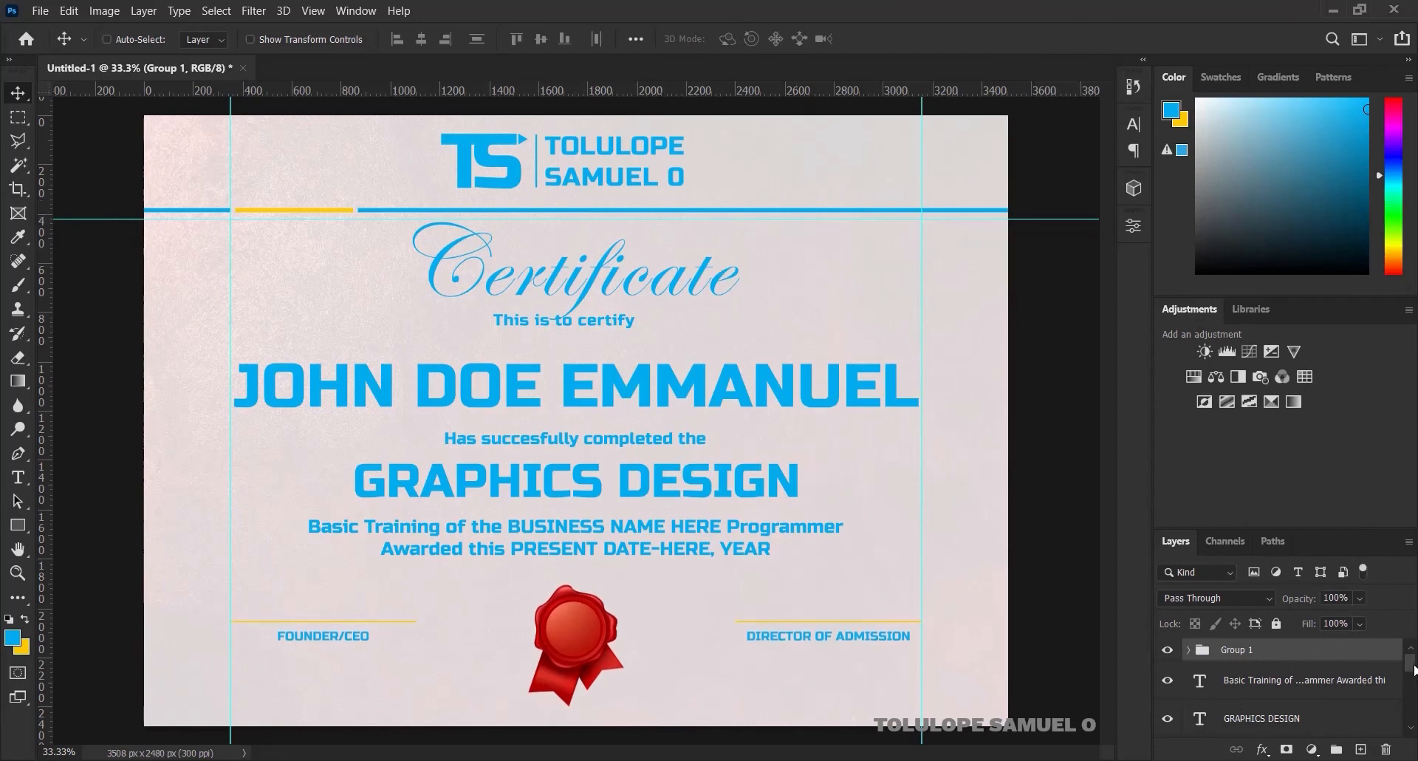
drag(1413, 668, 1414, 725)
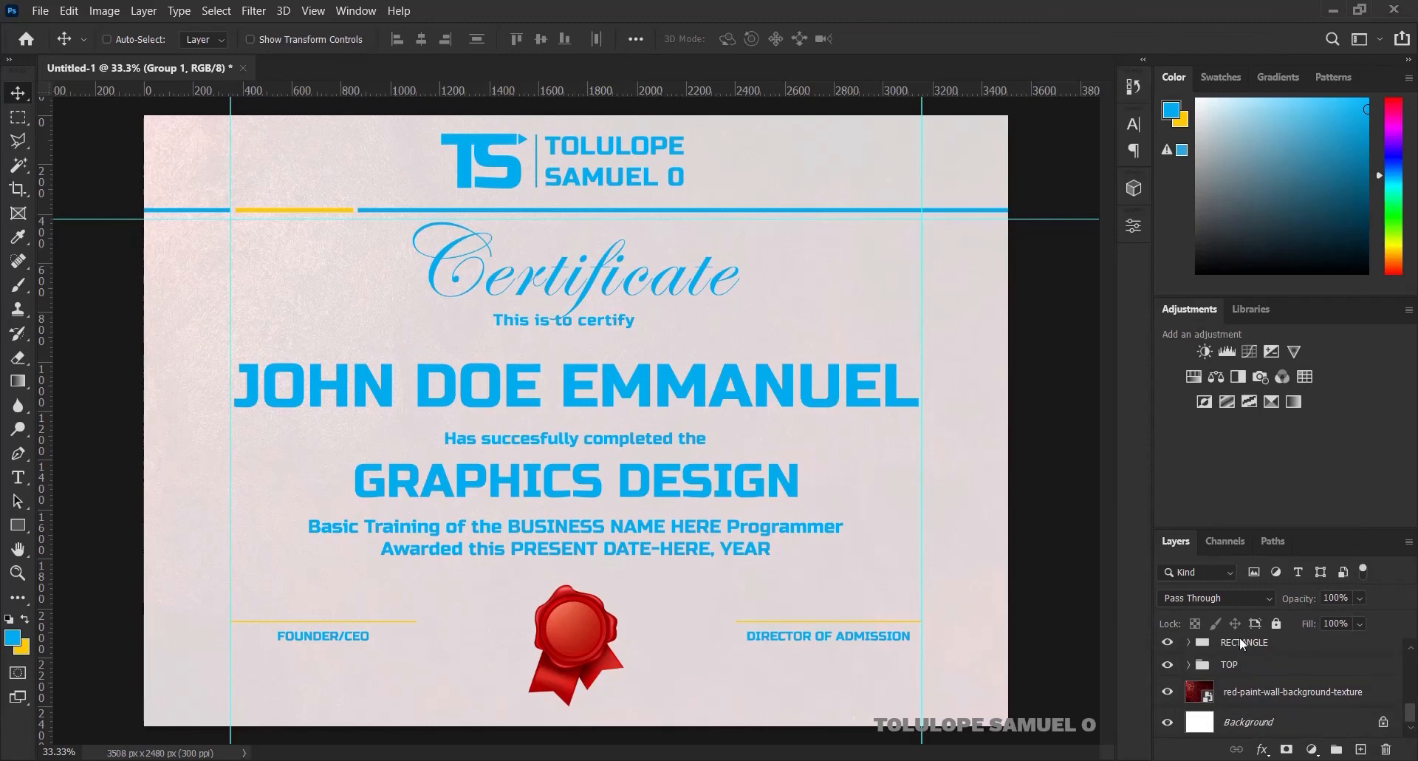
Duplicate the RECTANGLE stripe group and move the copy down to the certificate's bottom edge
click(1262, 646)
key(ctrl+j)
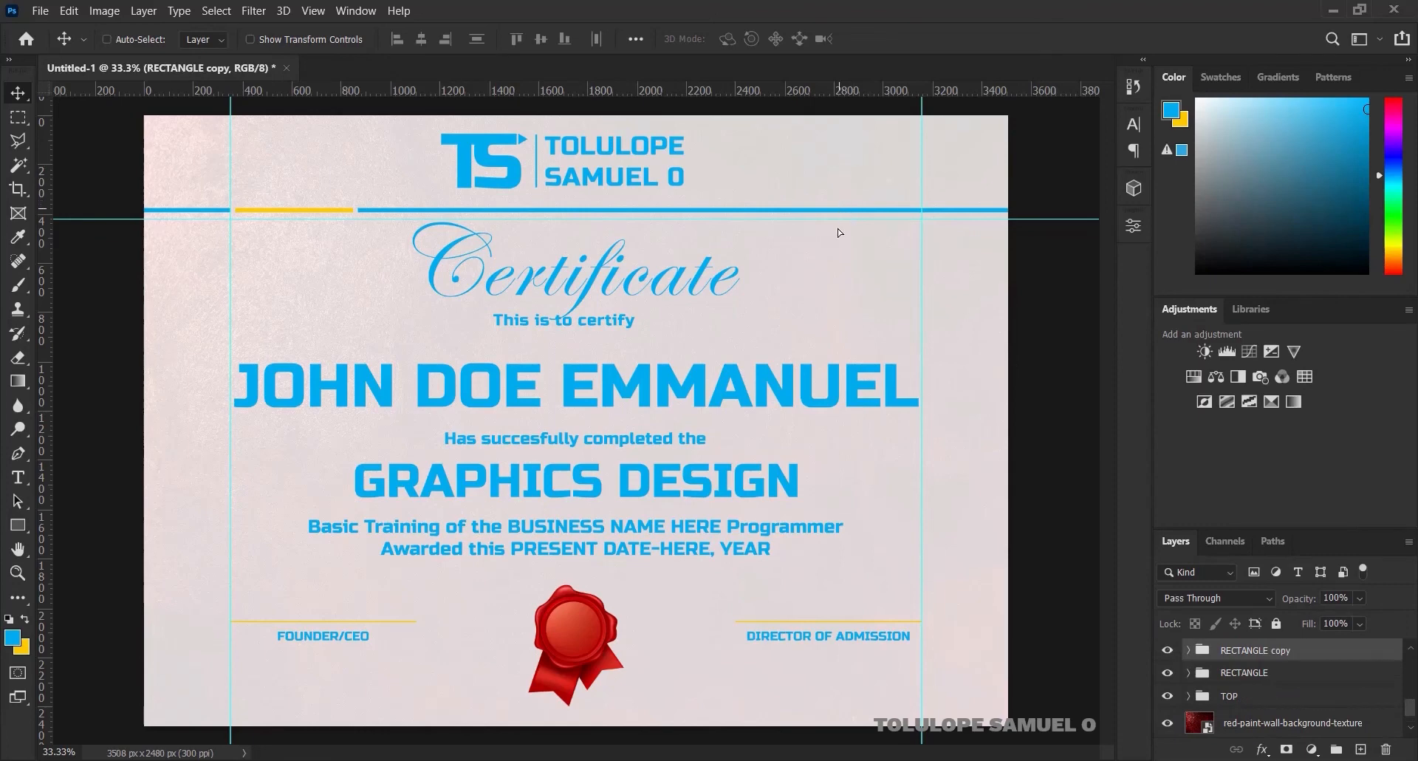
drag(837, 232, 796, 713)
key(ctrl)
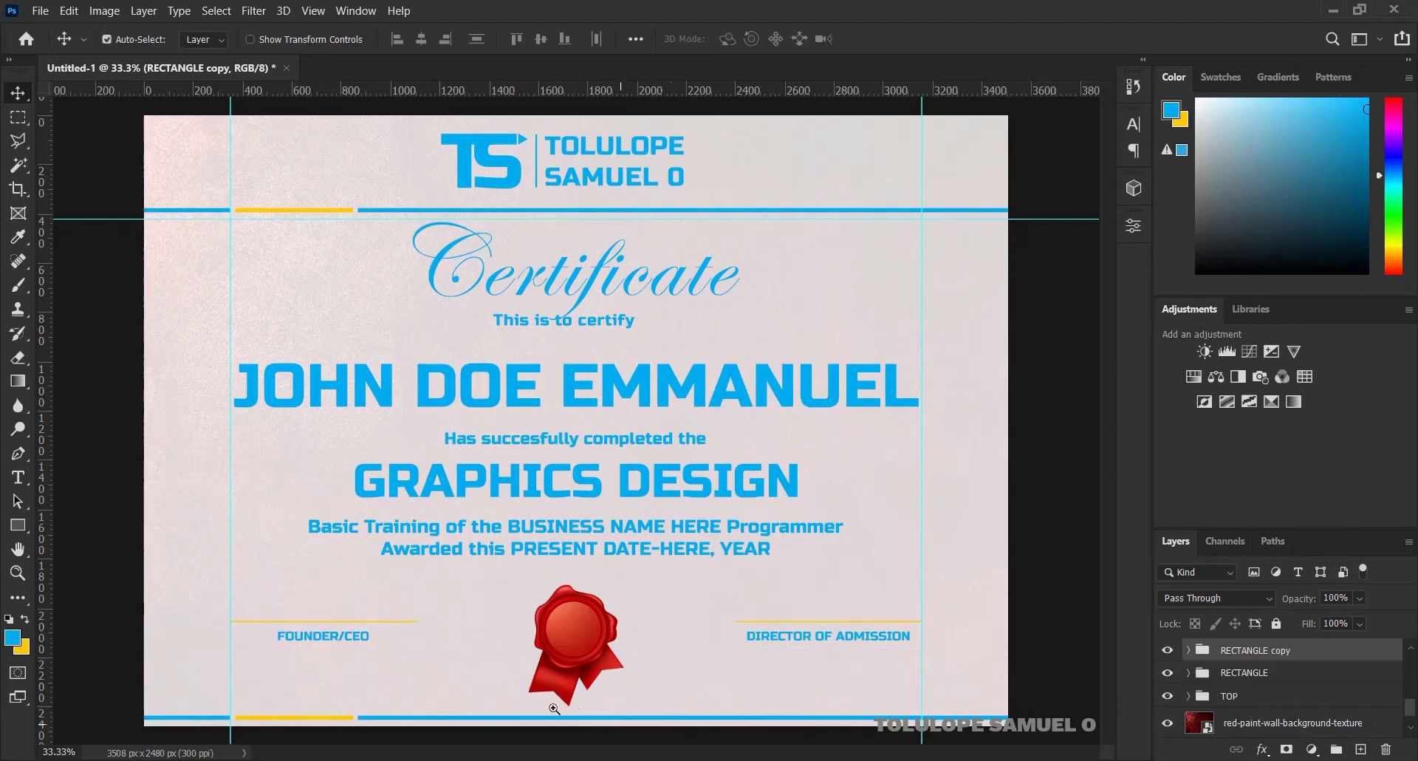
ctrl+click(534, 730)
ctrl+click(534, 730)
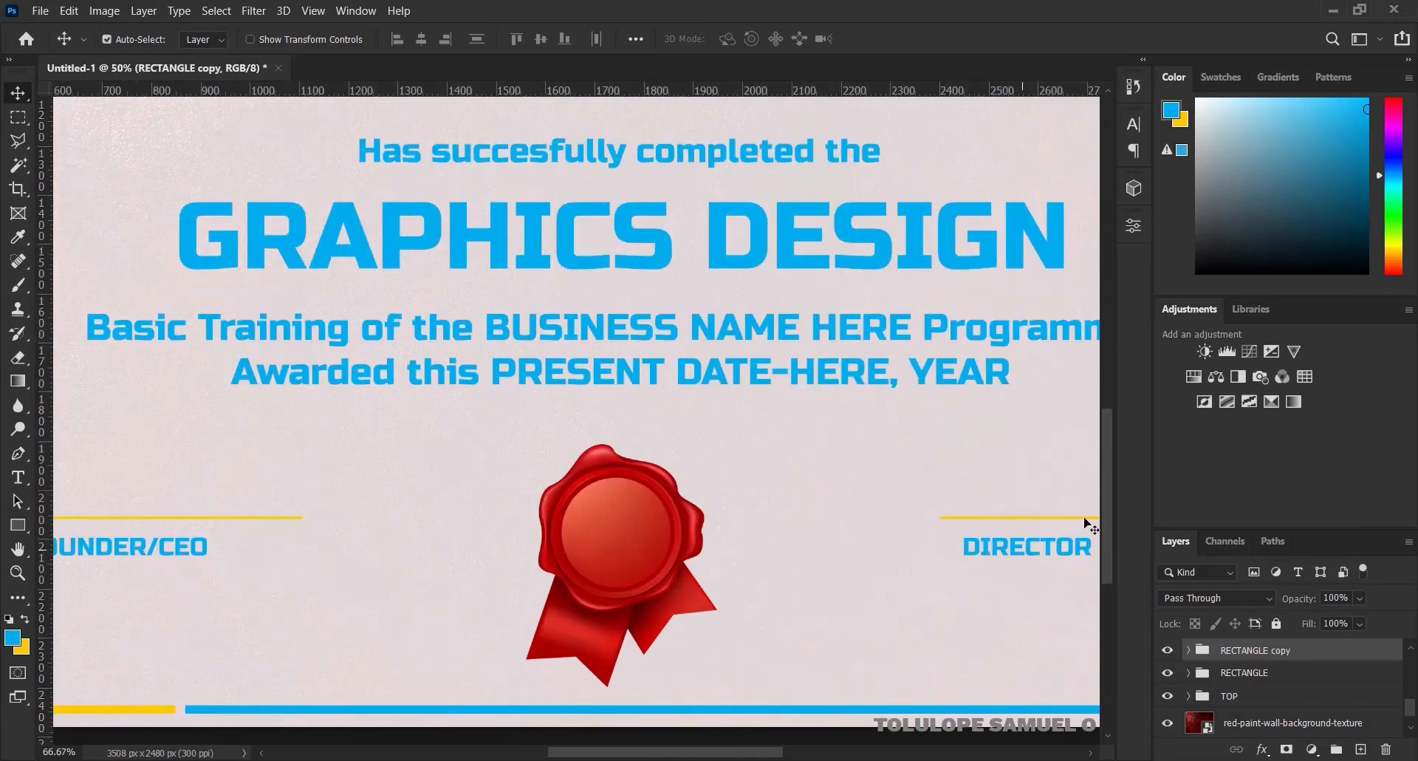
drag(1106, 523, 1104, 561)
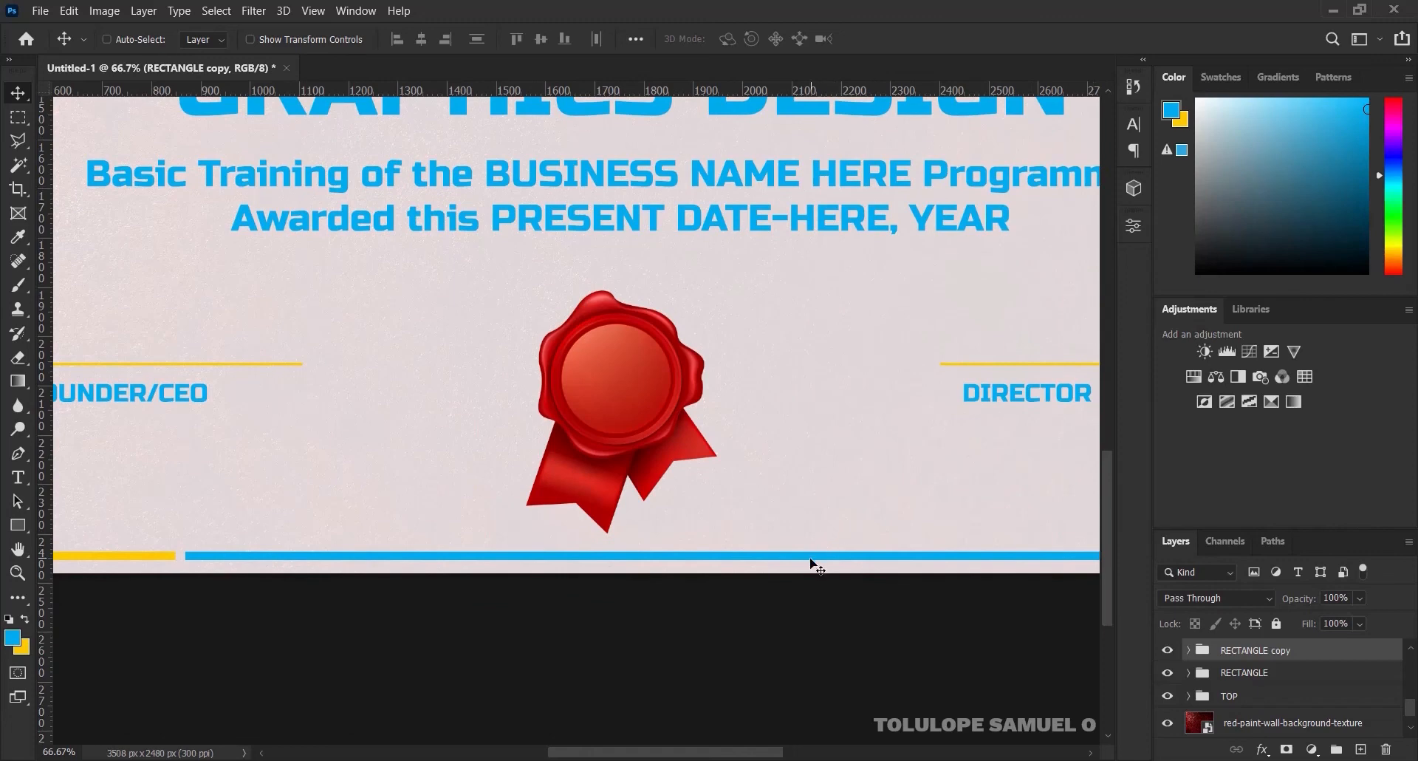
drag(813, 565, 810, 573)
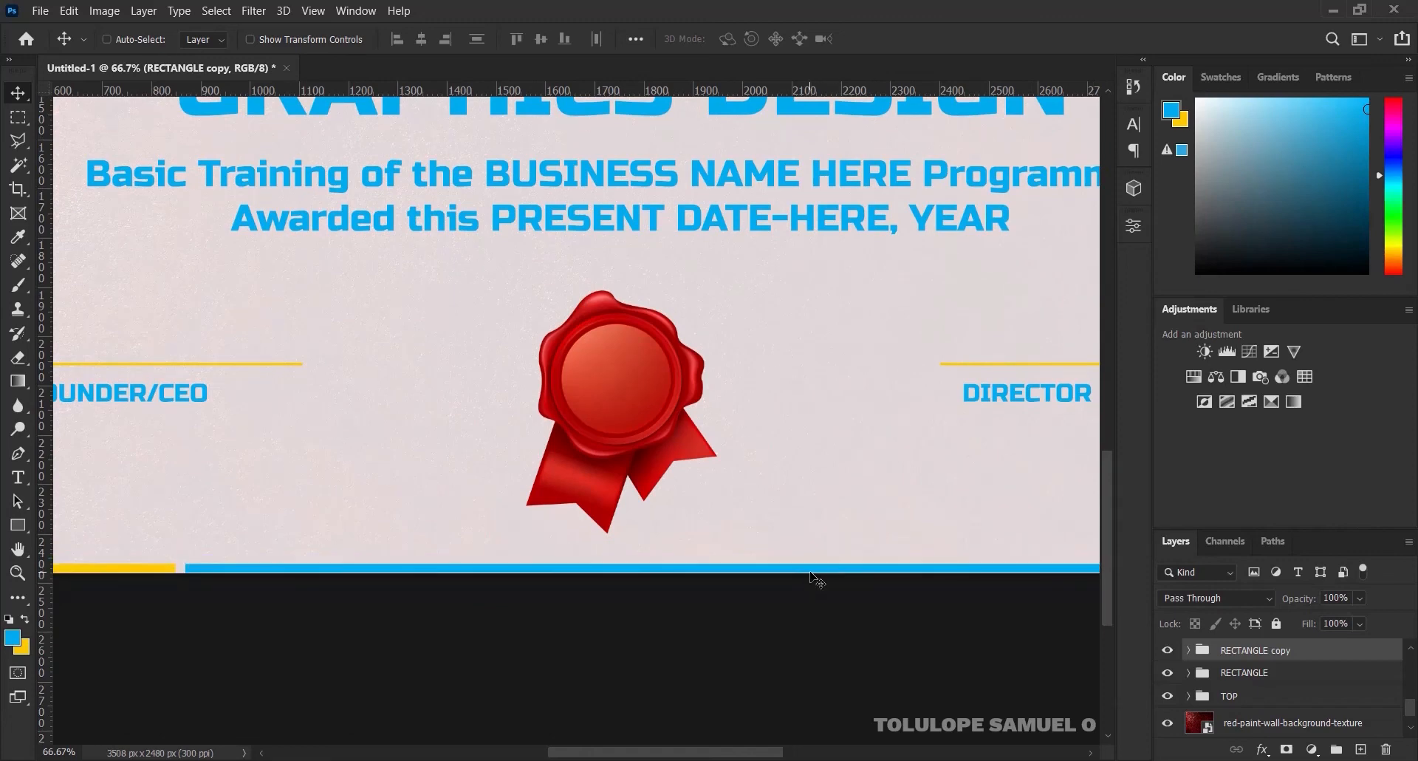
Scale the bottom stripe up to about 144% to make it thicker
key(ctrl)
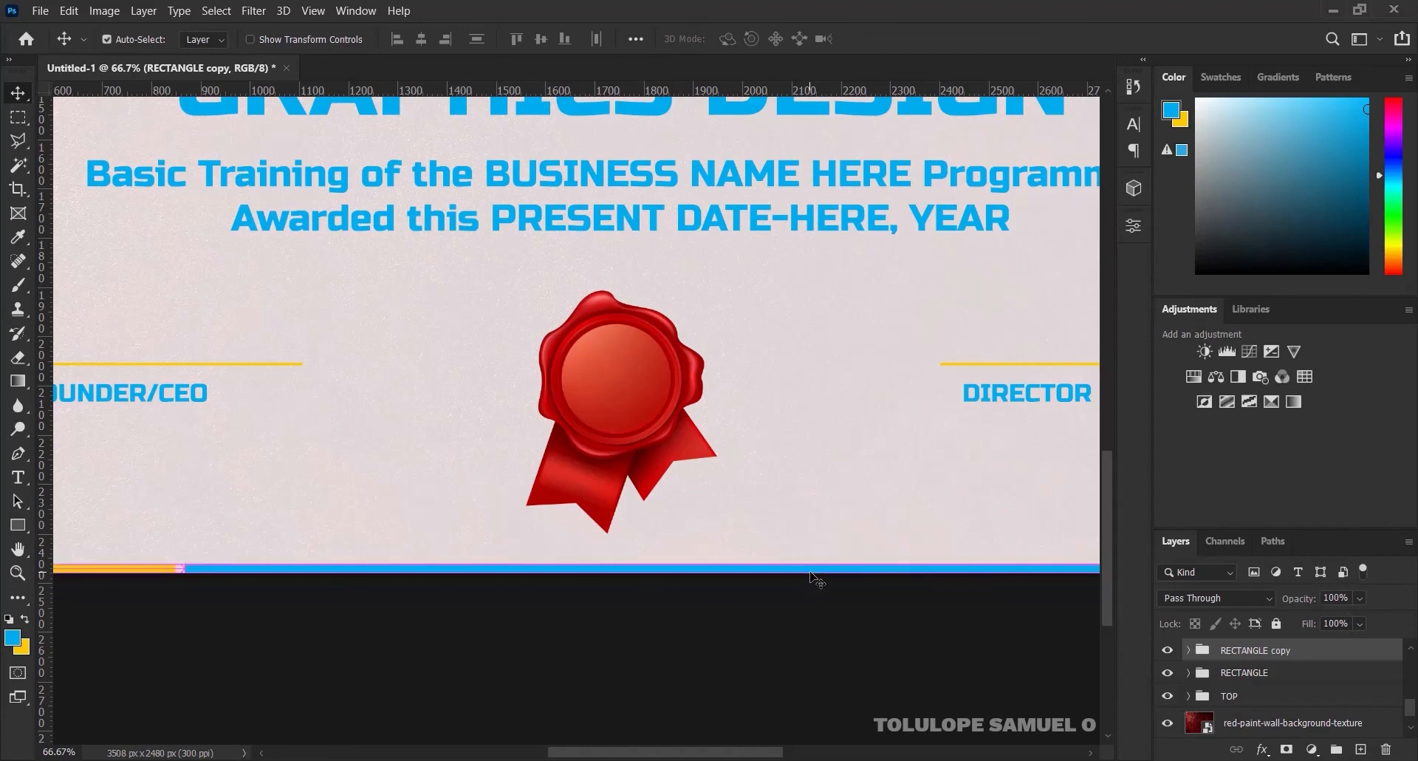
key(ctrl+t)
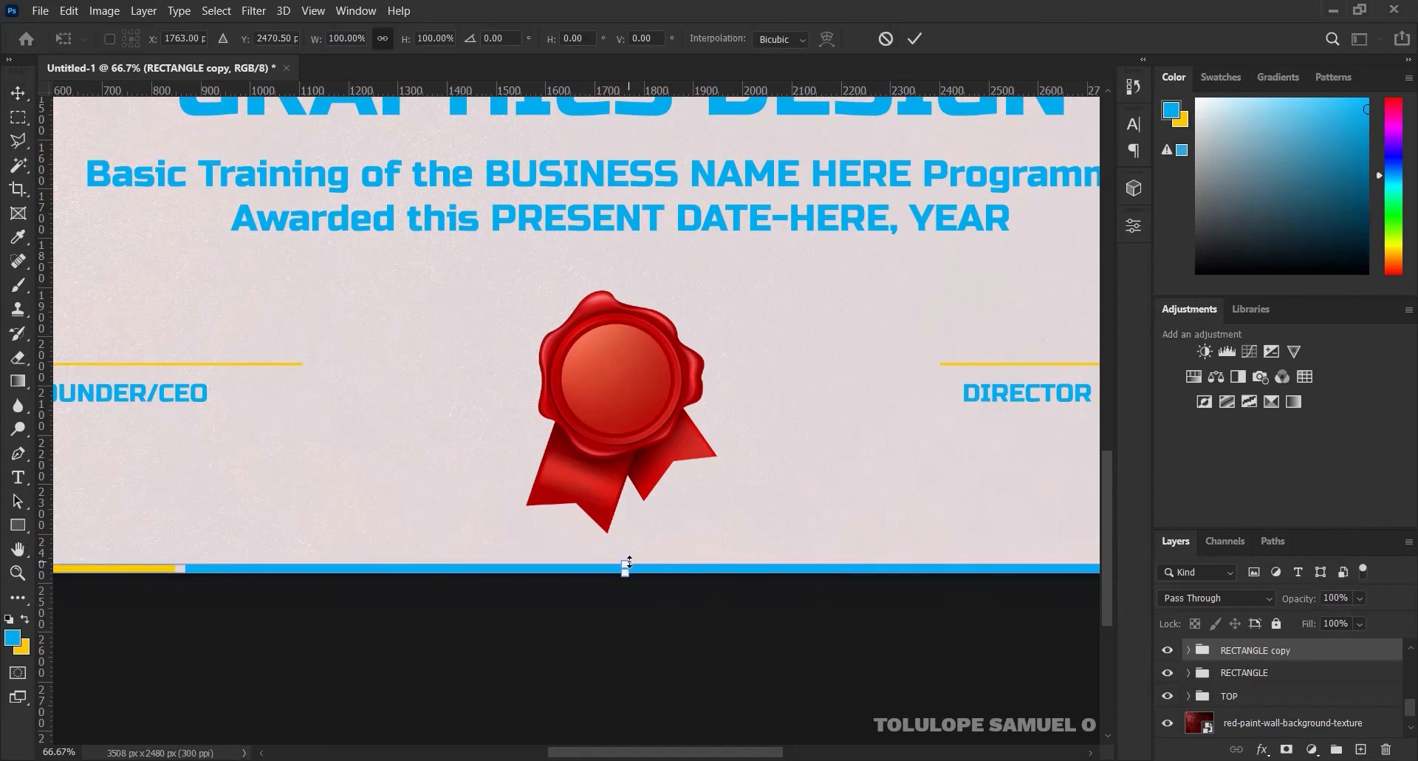
drag(629, 560, 627, 557)
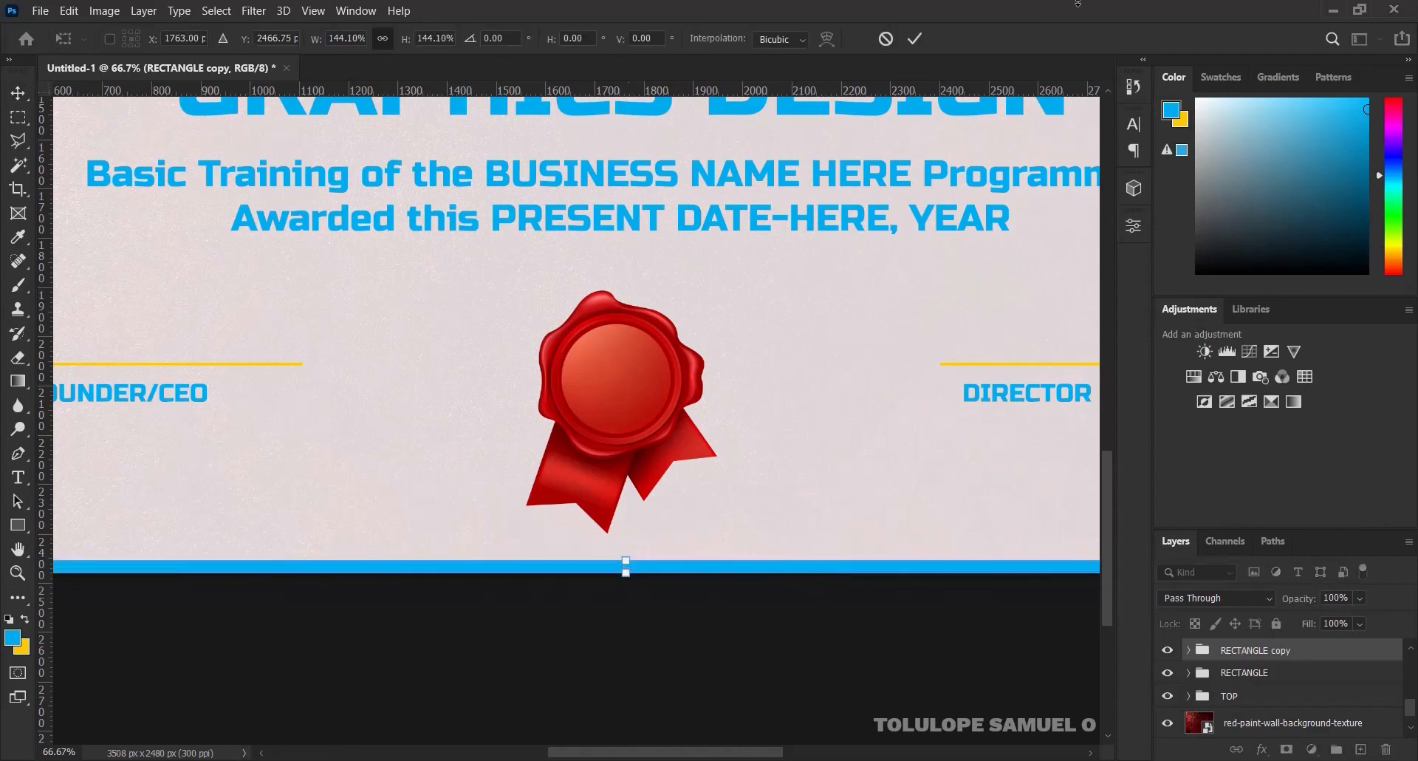
click(921, 35)
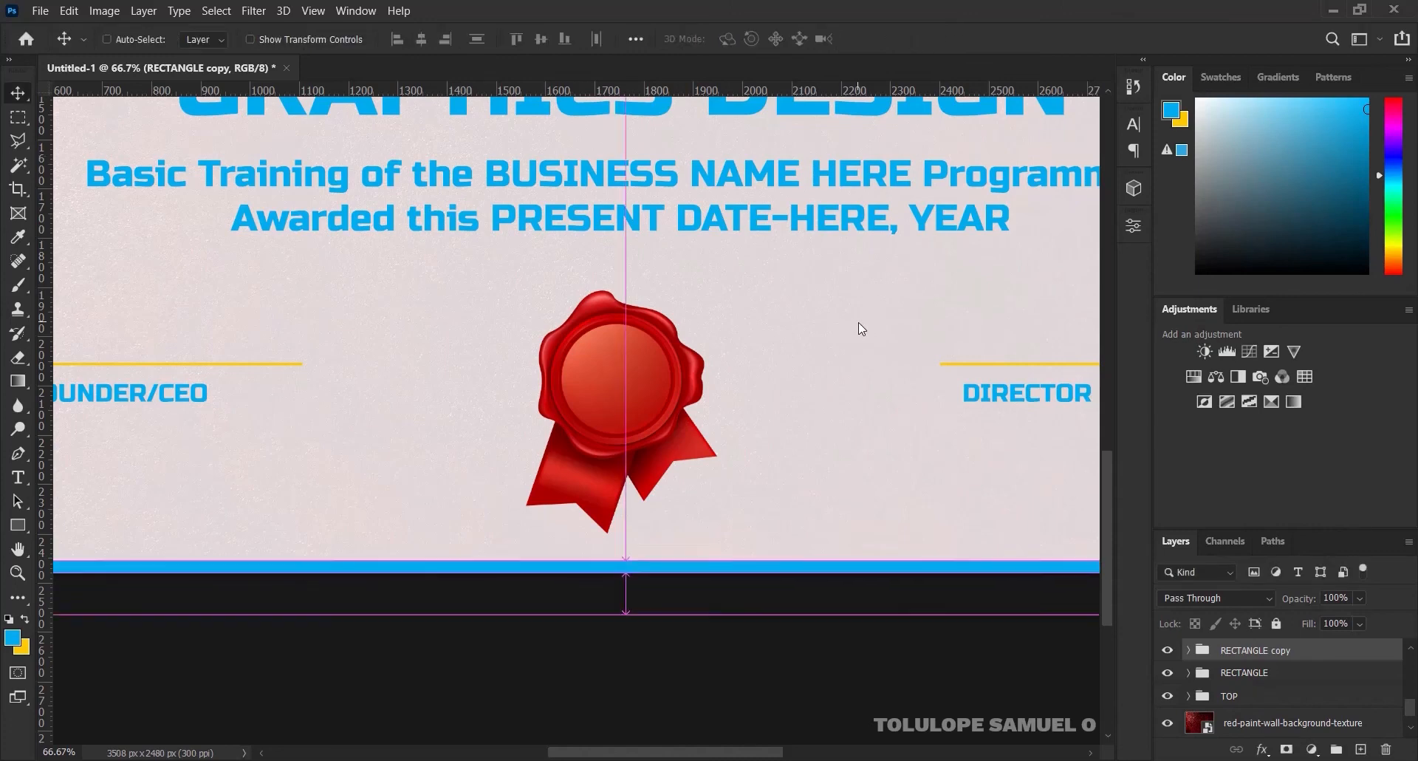
key(ctrl+0)
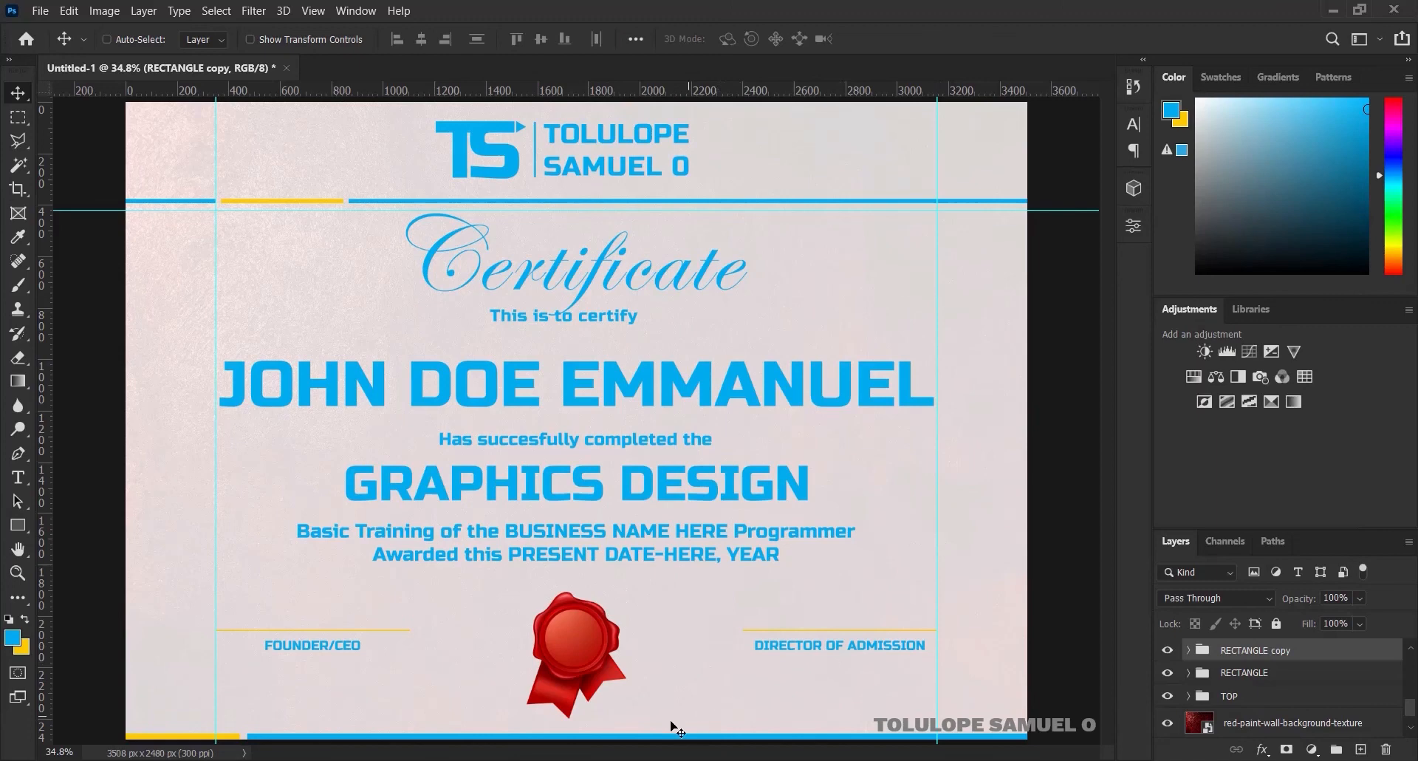
Drag the bottom RECTANGLE copy about 458 px right so its yellow section sits inset
drag(687, 738, 830, 728)
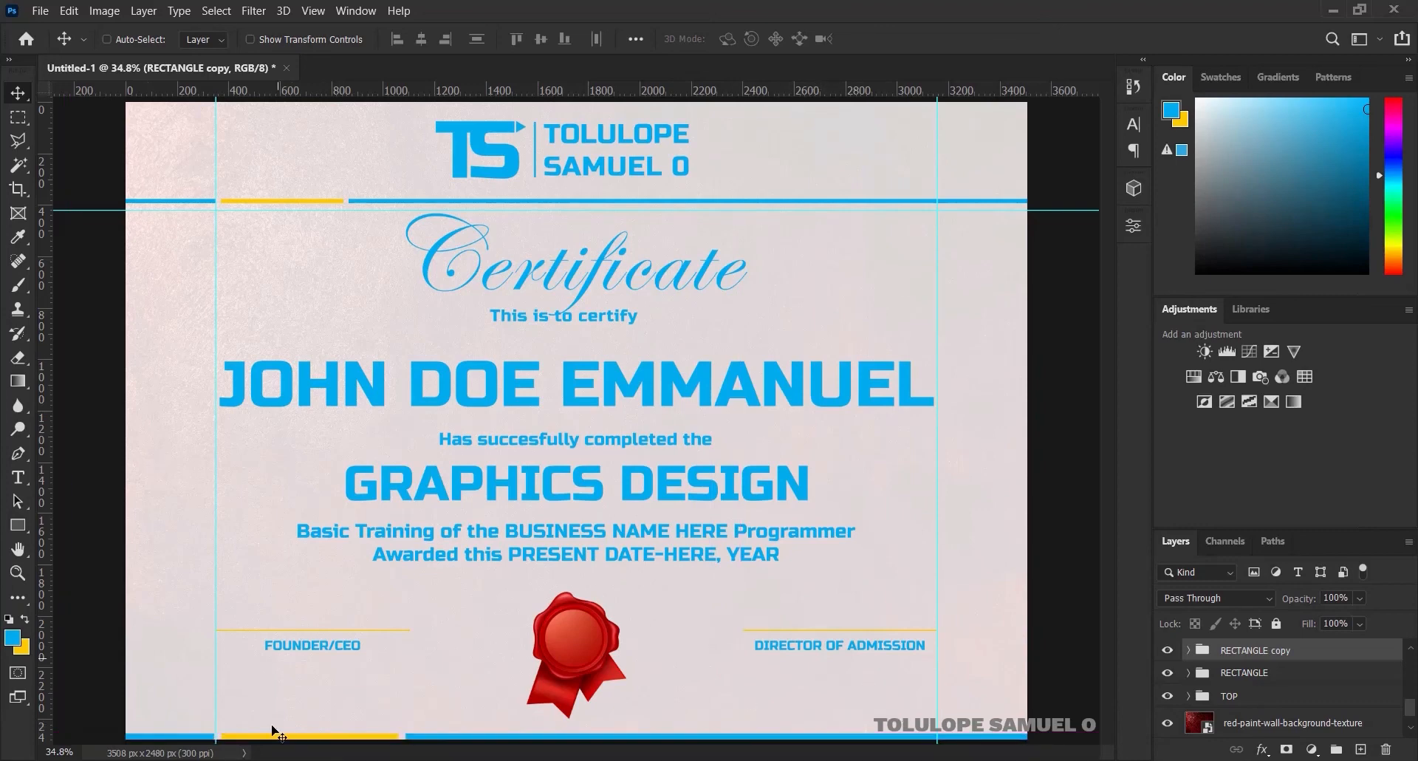